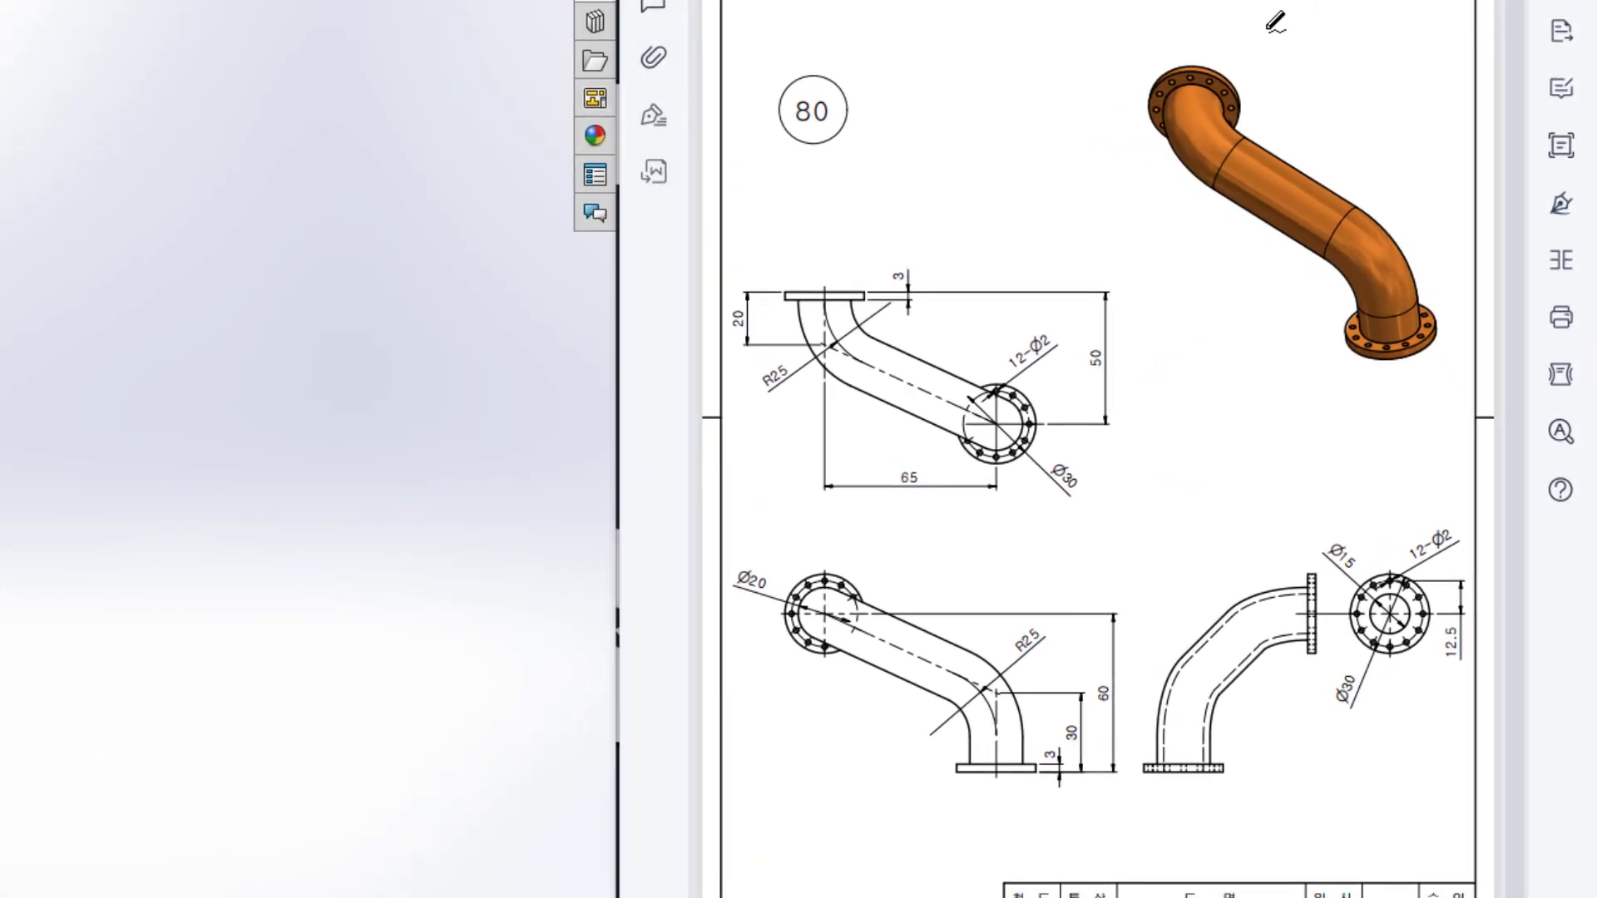
Step: Examine the pipe's isometric view, its two dimensioned views and the flange detail on the drawing
mouse_move(1335, 21)
mouse_down()
mouse_move(1414, 56)
mouse_move(1314, 70)
mouse_up()
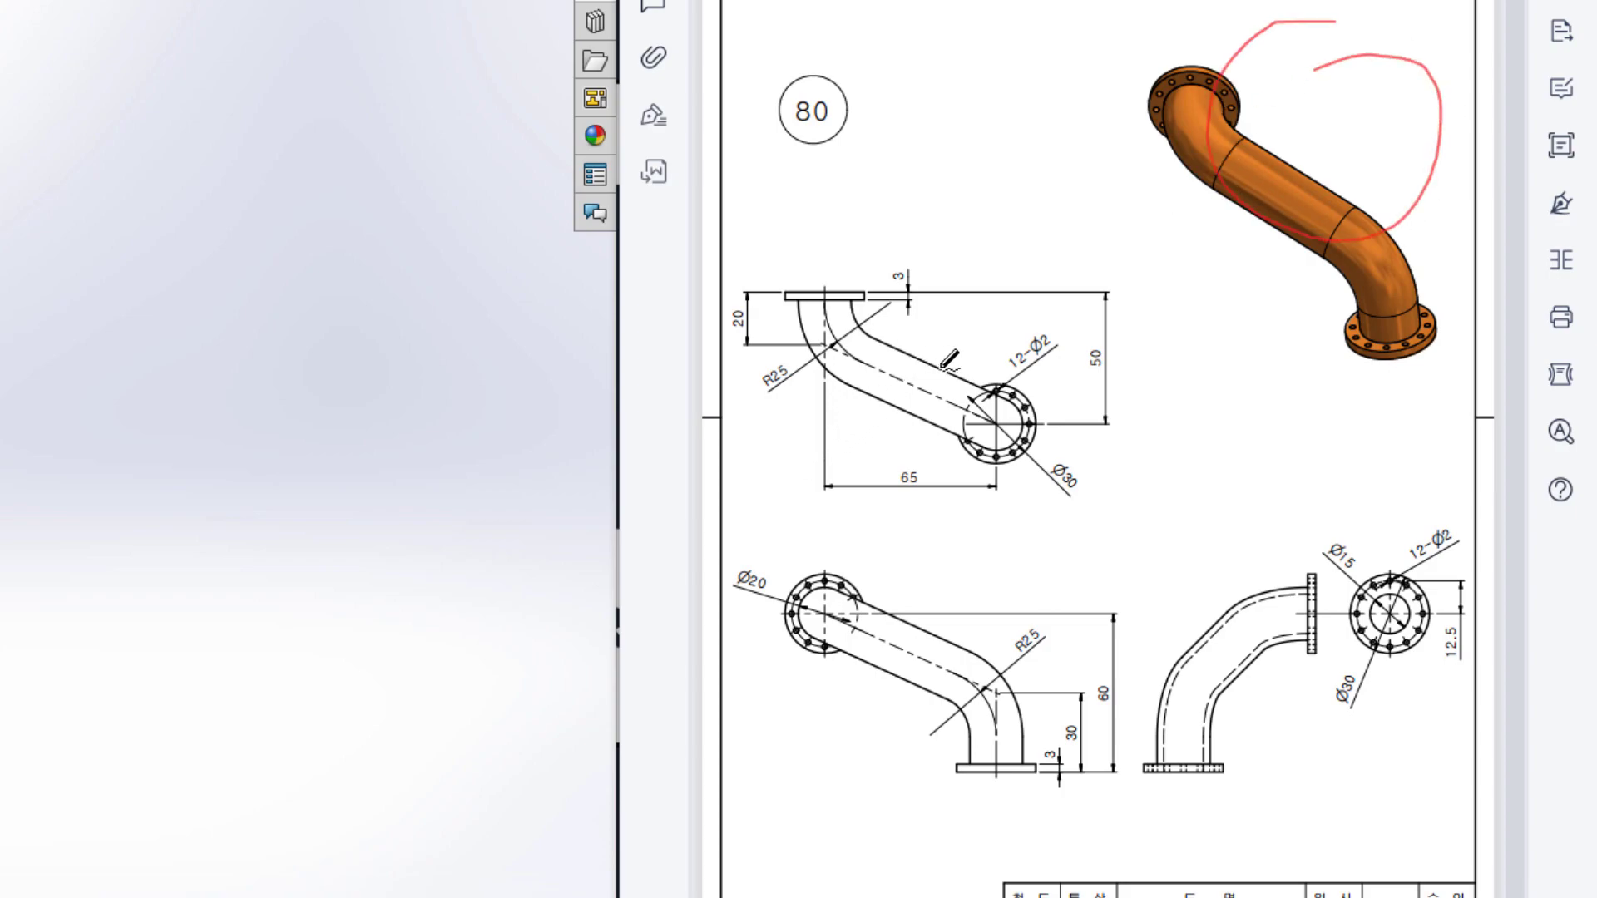
mouse_move(1021, 247)
mouse_down()
mouse_move(869, 249)
mouse_move(994, 298)
mouse_move(919, 293)
mouse_up()
drag(1025, 555, 889, 551)
mouse_move(818, 605)
mouse_down()
mouse_move(1081, 732)
mouse_move(958, 582)
mouse_up()
mouse_move(1324, 455)
mouse_down()
mouse_move(1210, 619)
mouse_move(1406, 508)
mouse_up()
key(ctrl+z)
key(ctrl+z)
key(ctrl+z)
key(ctrl+z)
key(ctrl+z)
key(ctrl+z)
key(ctrl+z)
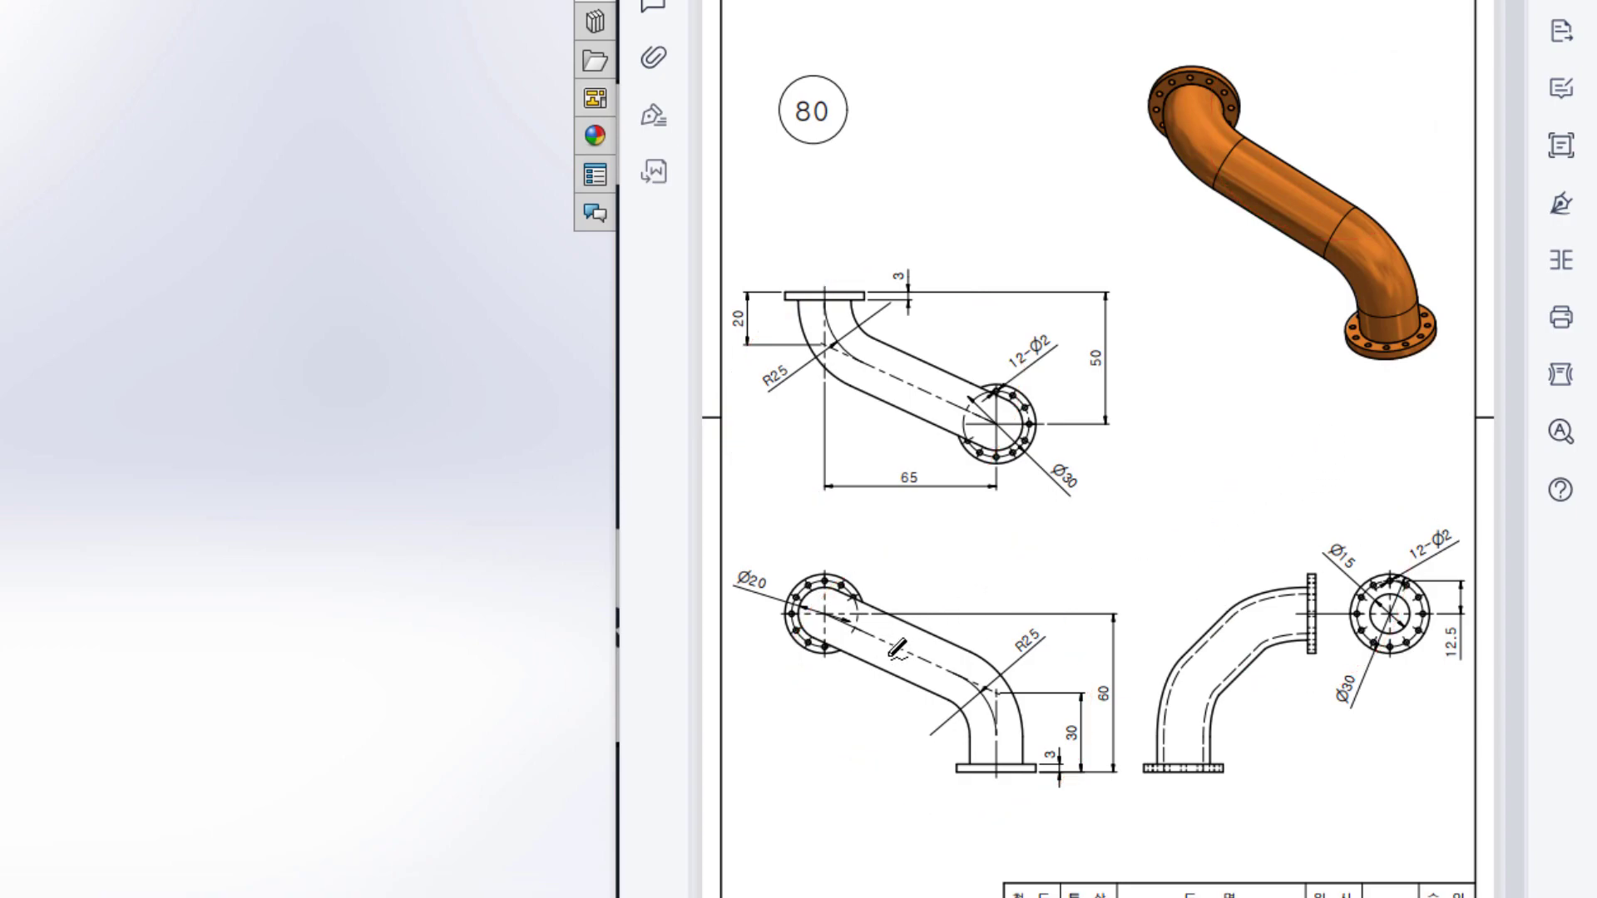
Step: Examine the R25 bends, the straight end legs and the sloping centreline in the drawing's top and front views
mouse_move(1005, 571)
mouse_down()
mouse_move(806, 678)
mouse_move(1014, 789)
mouse_move(975, 601)
mouse_up()
click(1030, 641)
drag(994, 685, 1001, 766)
click(1015, 720)
mouse_move(1076, 699)
mouse_down()
mouse_move(1057, 736)
mouse_move(1077, 744)
mouse_move(1055, 739)
mouse_move(1041, 771)
mouse_move(1046, 742)
mouse_move(950, 775)
mouse_move(1031, 760)
mouse_up()
key(ctrl+z)
key(ctrl+z)
key(ctrl+z)
drag(815, 293, 819, 337)
drag(736, 309, 750, 316)
mouse_move(882, 262)
mouse_down()
mouse_move(903, 287)
mouse_move(886, 283)
mouse_up()
key(ctrl+z)
key(ctrl+z)
mouse_move(824, 611)
mouse_down()
mouse_move(903, 639)
mouse_move(964, 687)
mouse_up()
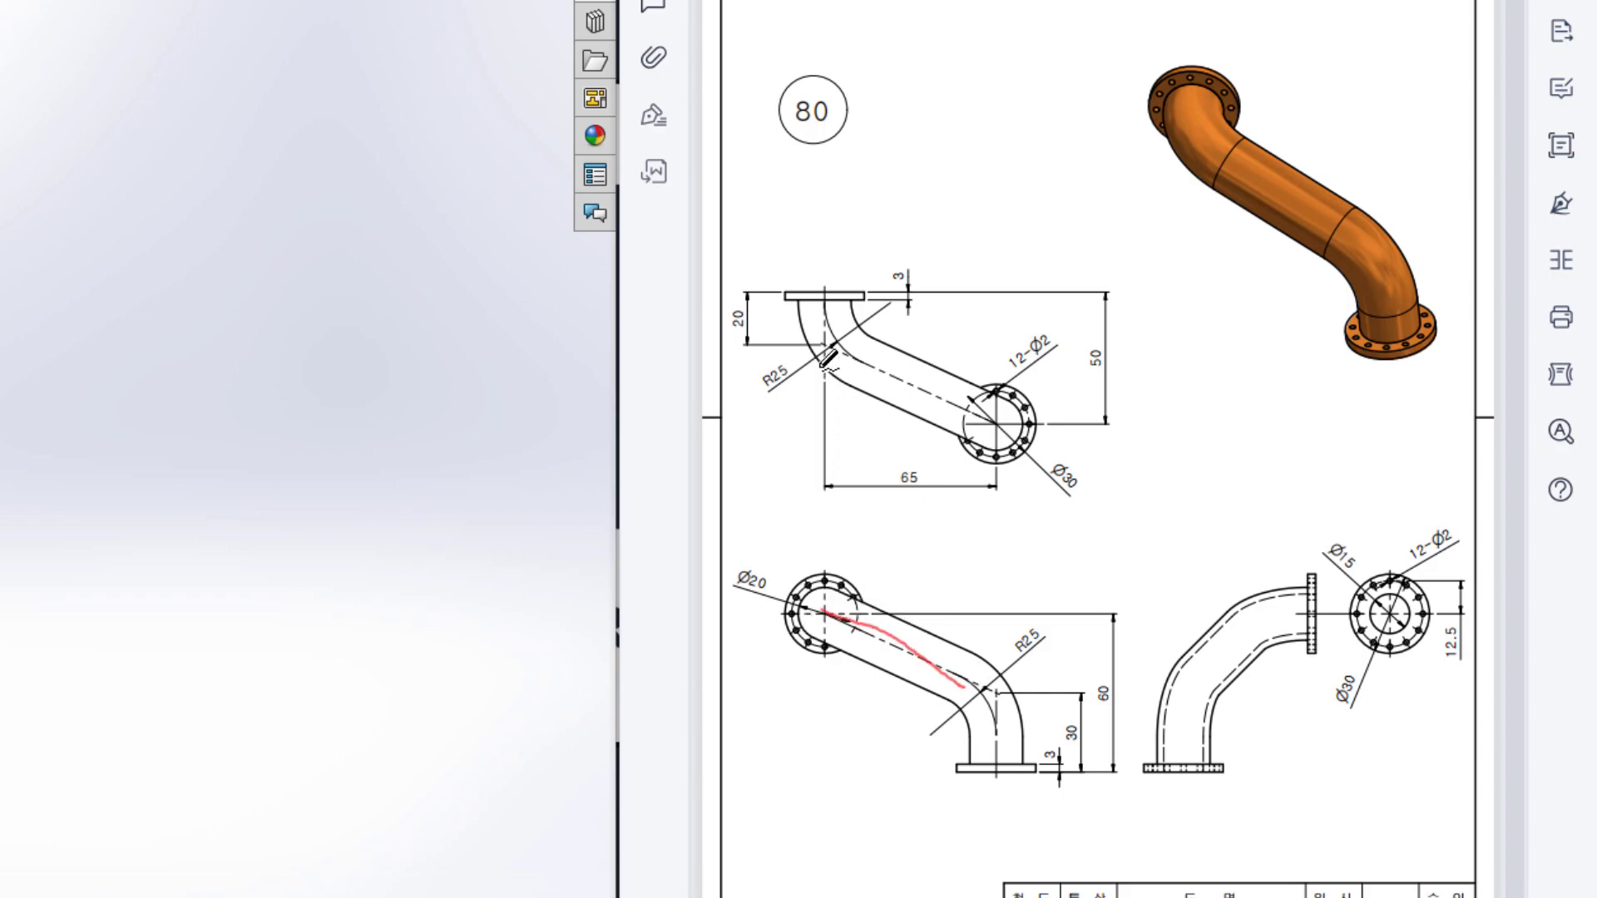
drag(821, 346, 994, 416)
key(ctrl+z)
key(ctrl+z)
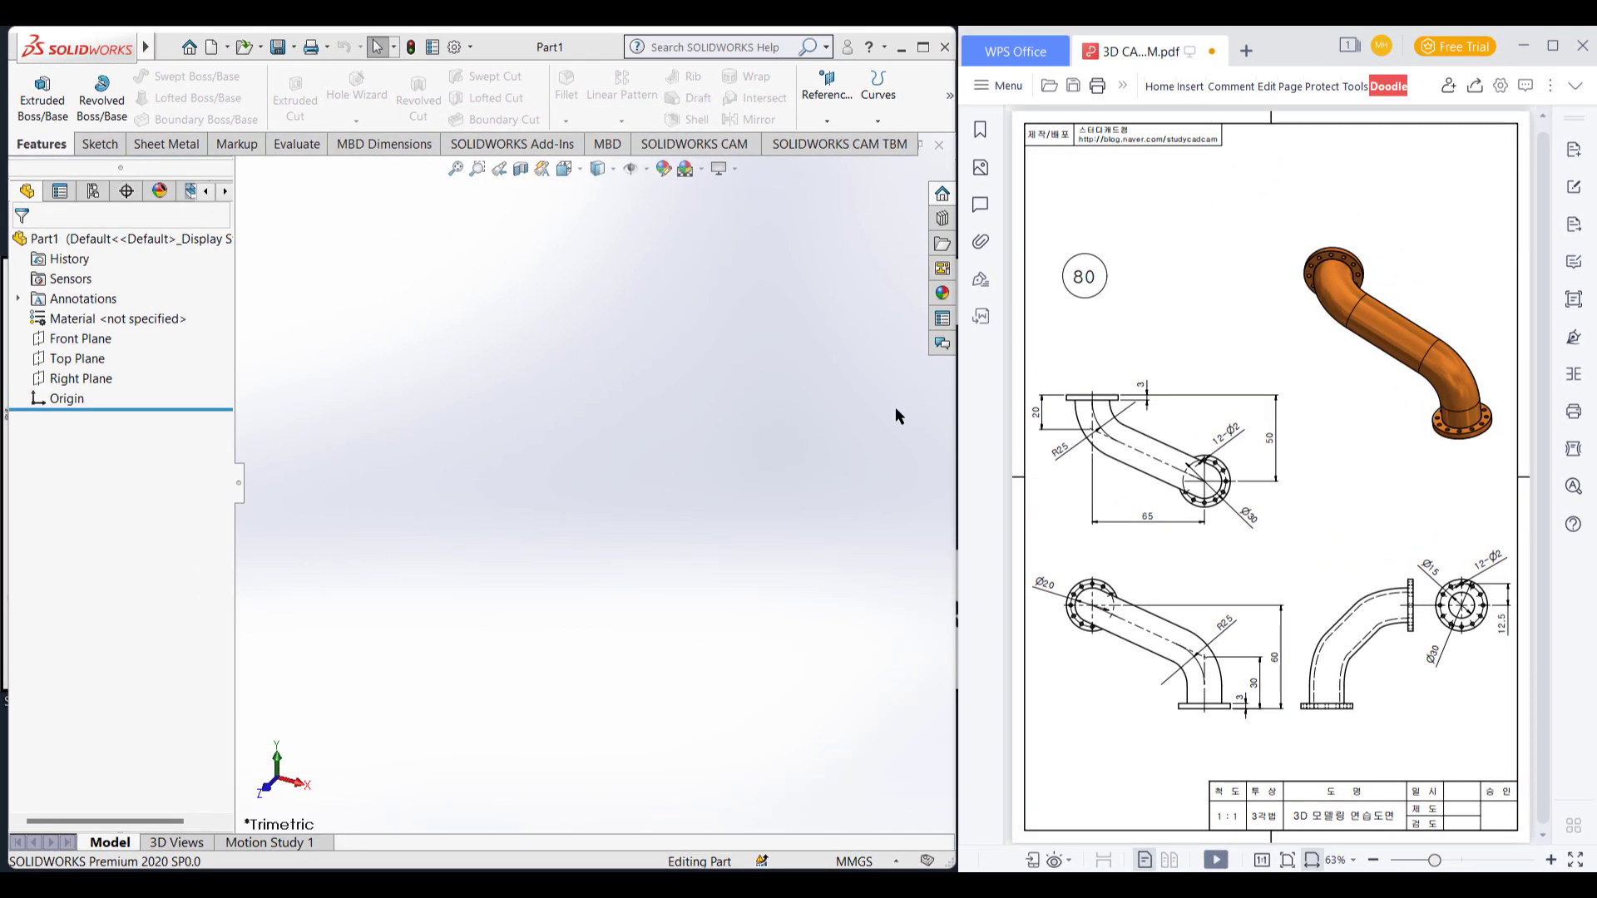
Step: Sketch a vertical line up from the origin on the Front Plane, 30-3 mm long, and exit the sketch
click(59, 341)
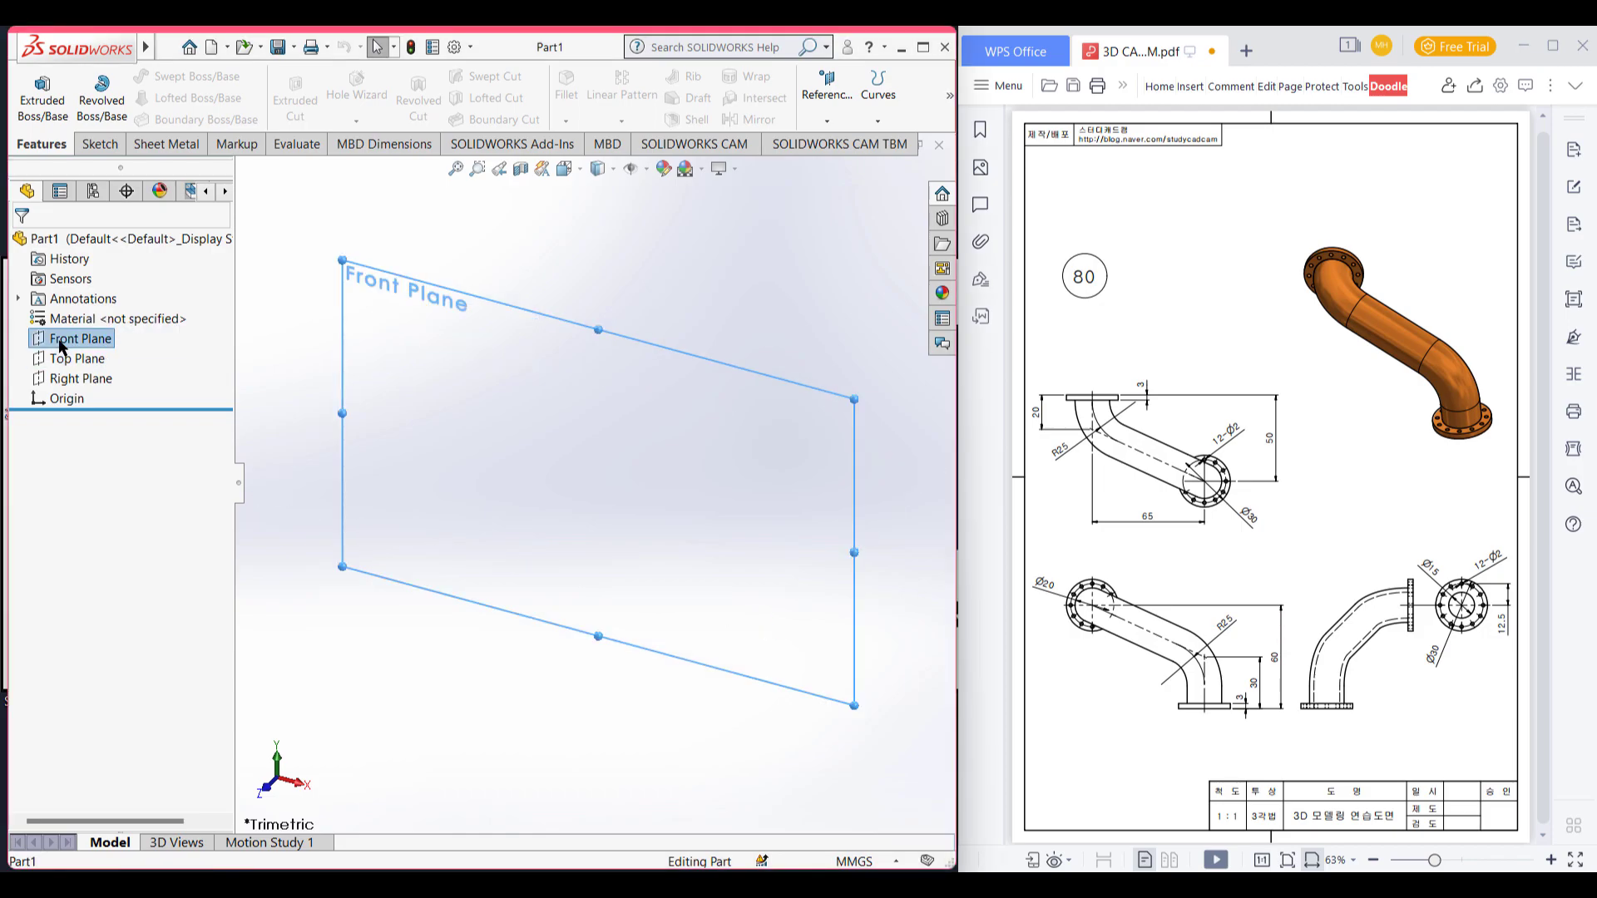
right_click(63, 343)
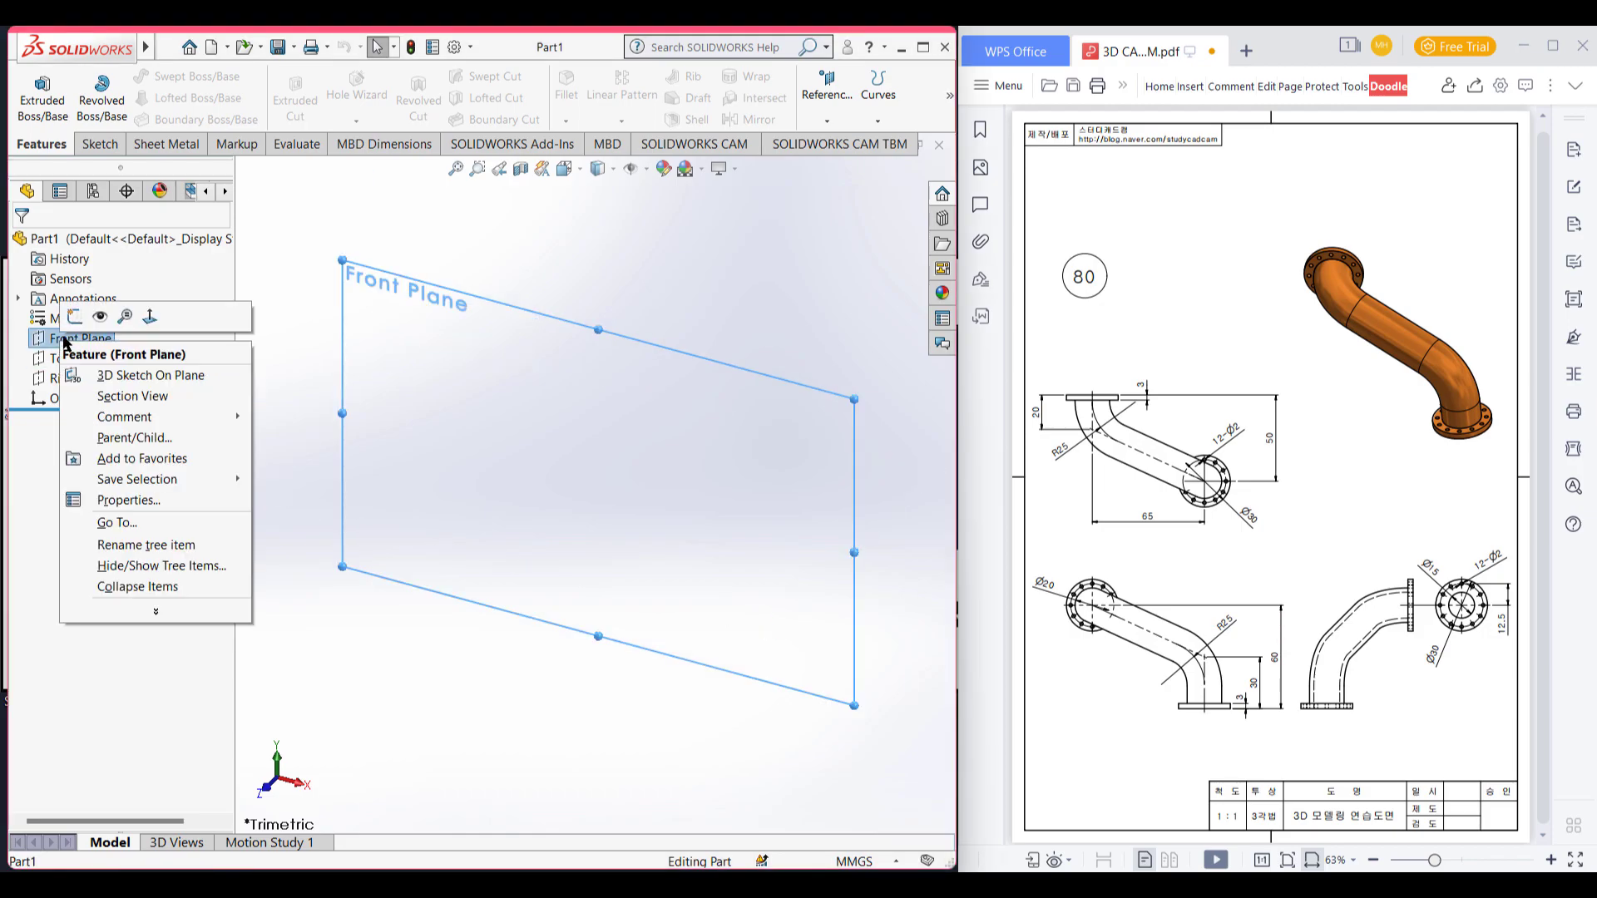
click(75, 317)
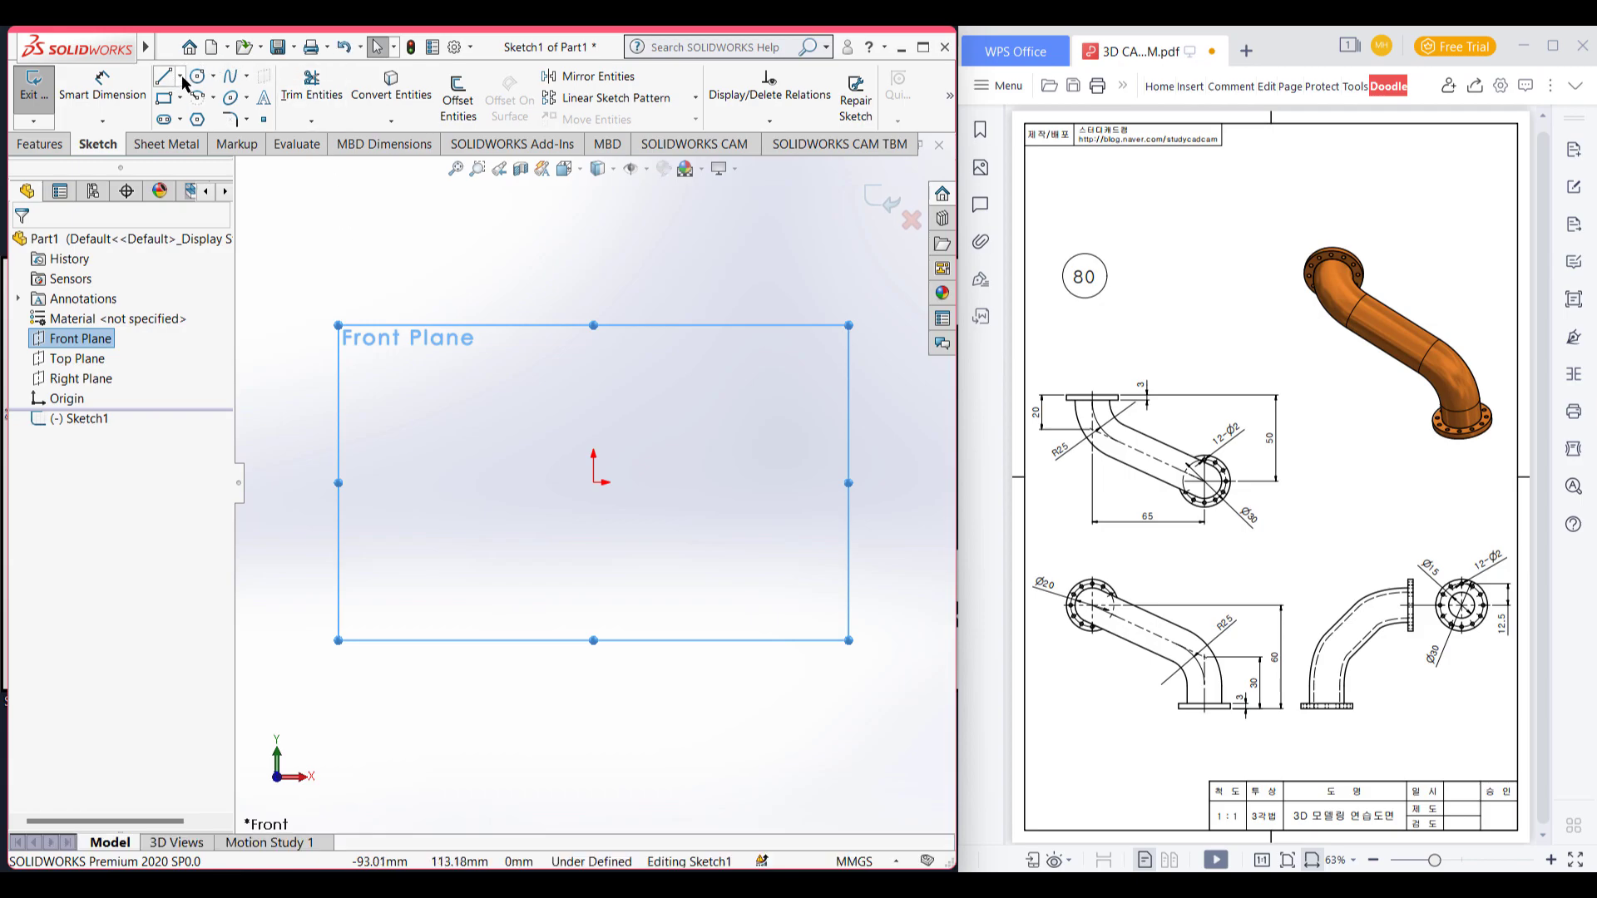
click(180, 81)
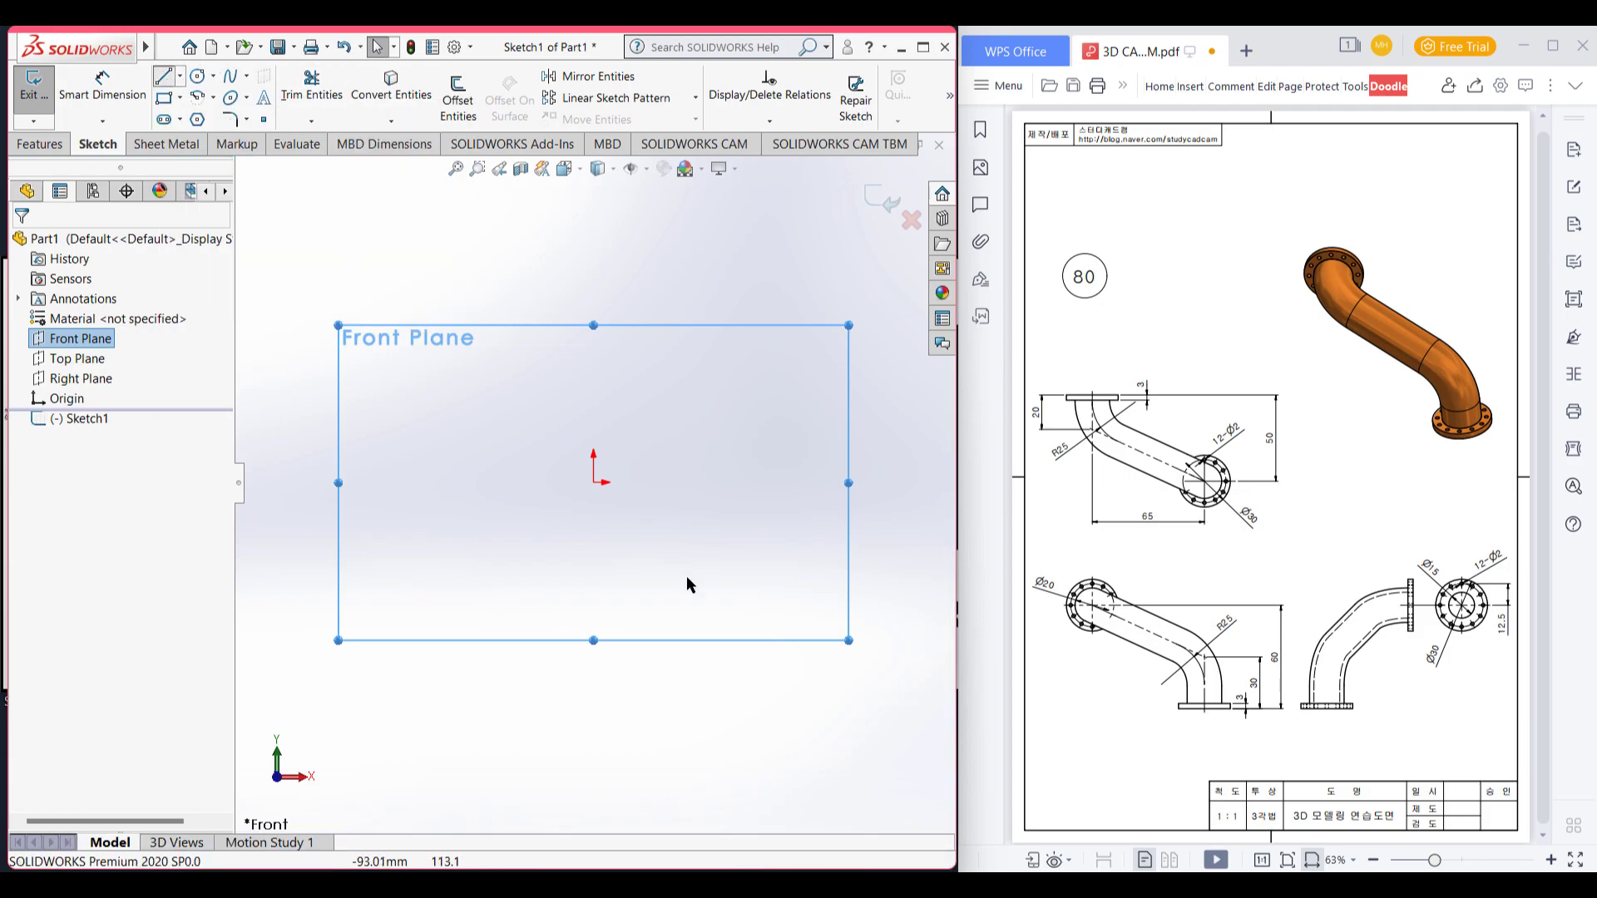
click(593, 483)
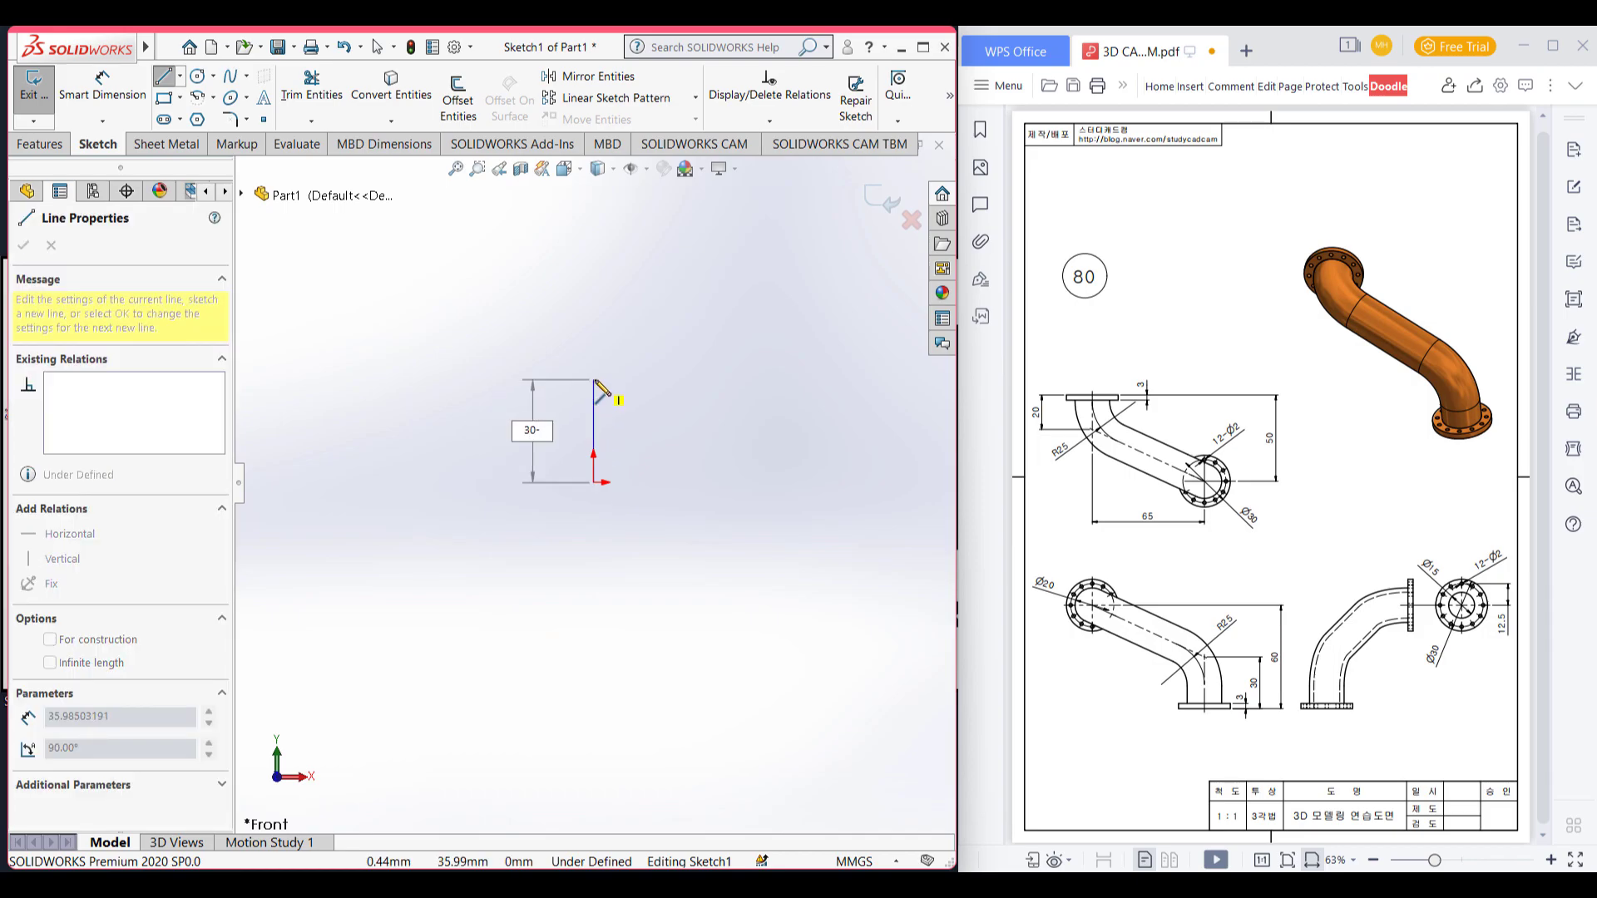
text(30-3)
key(Return)
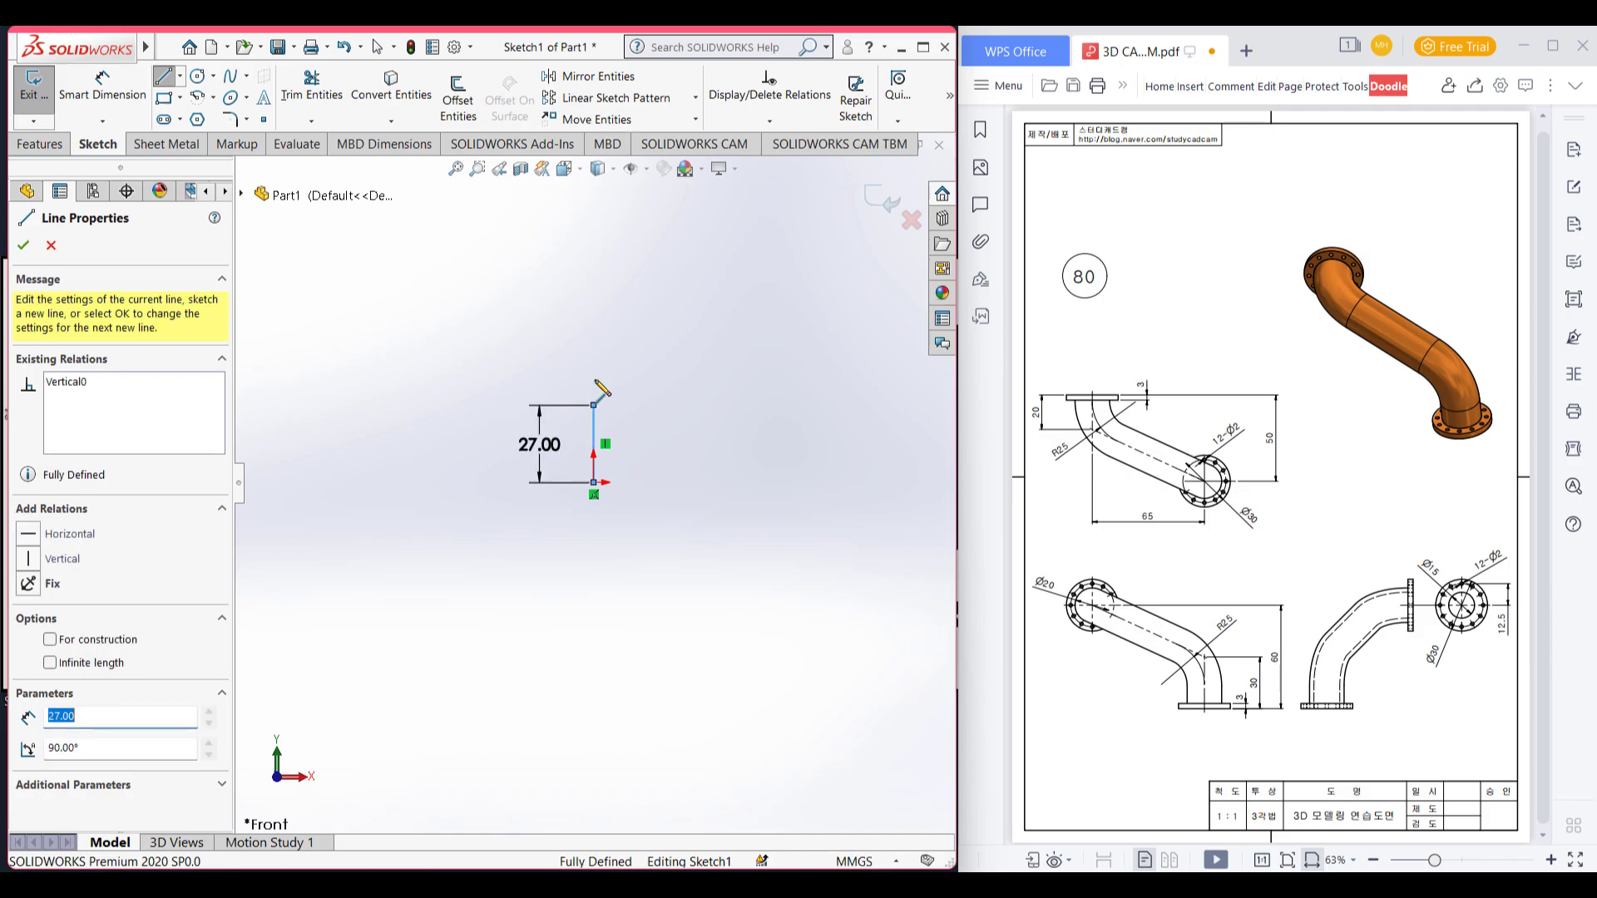
key(Escape)
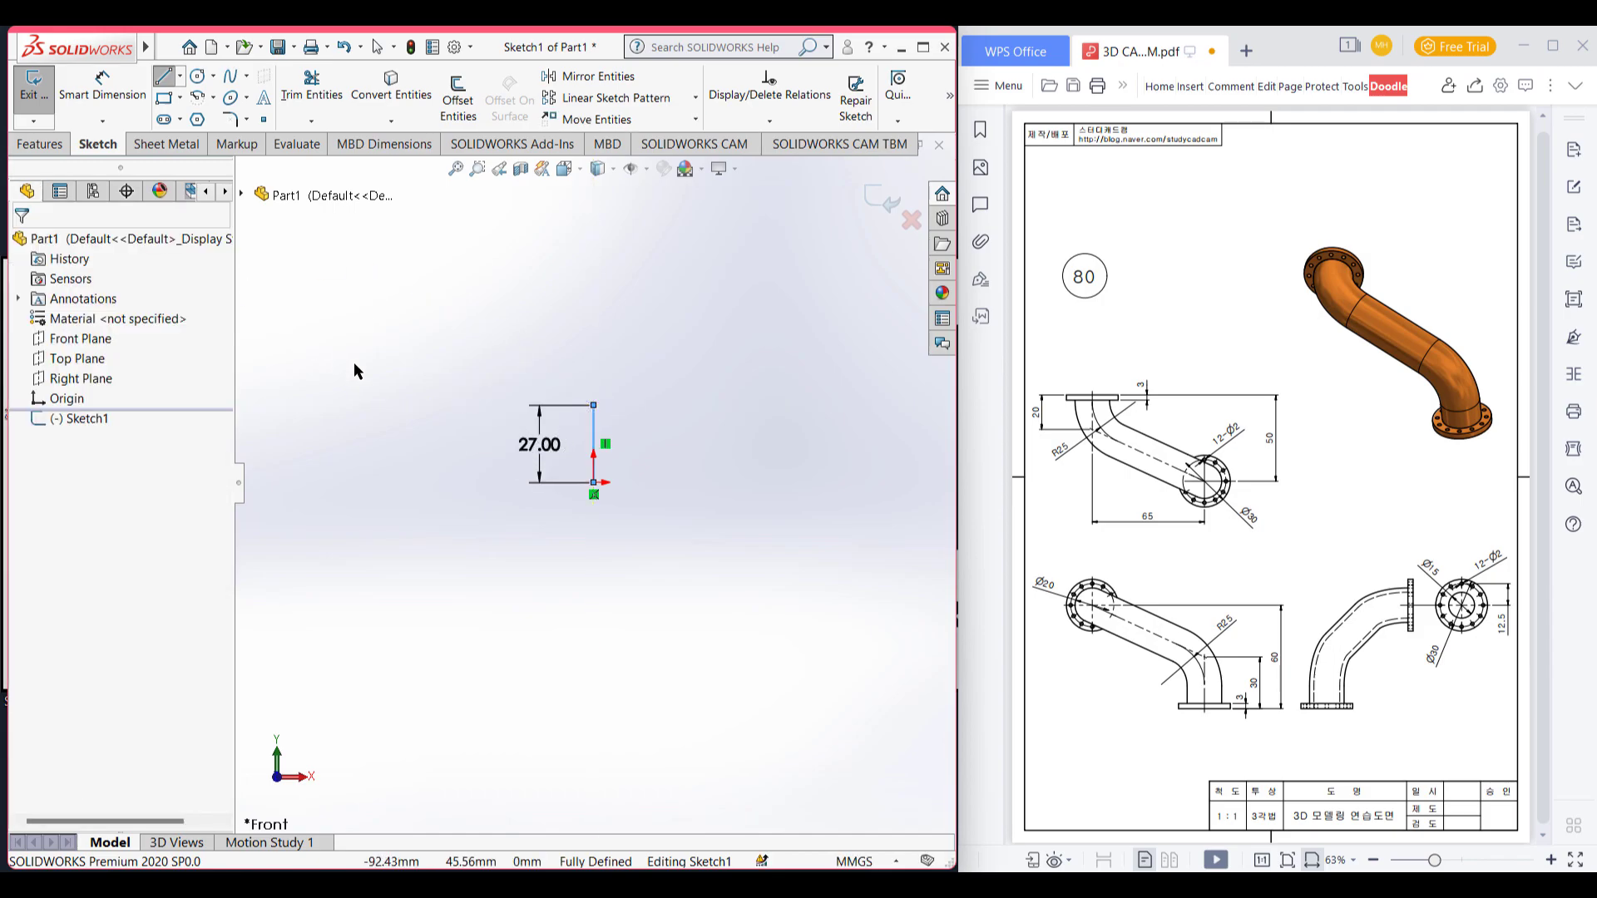
key(ctrl+7)
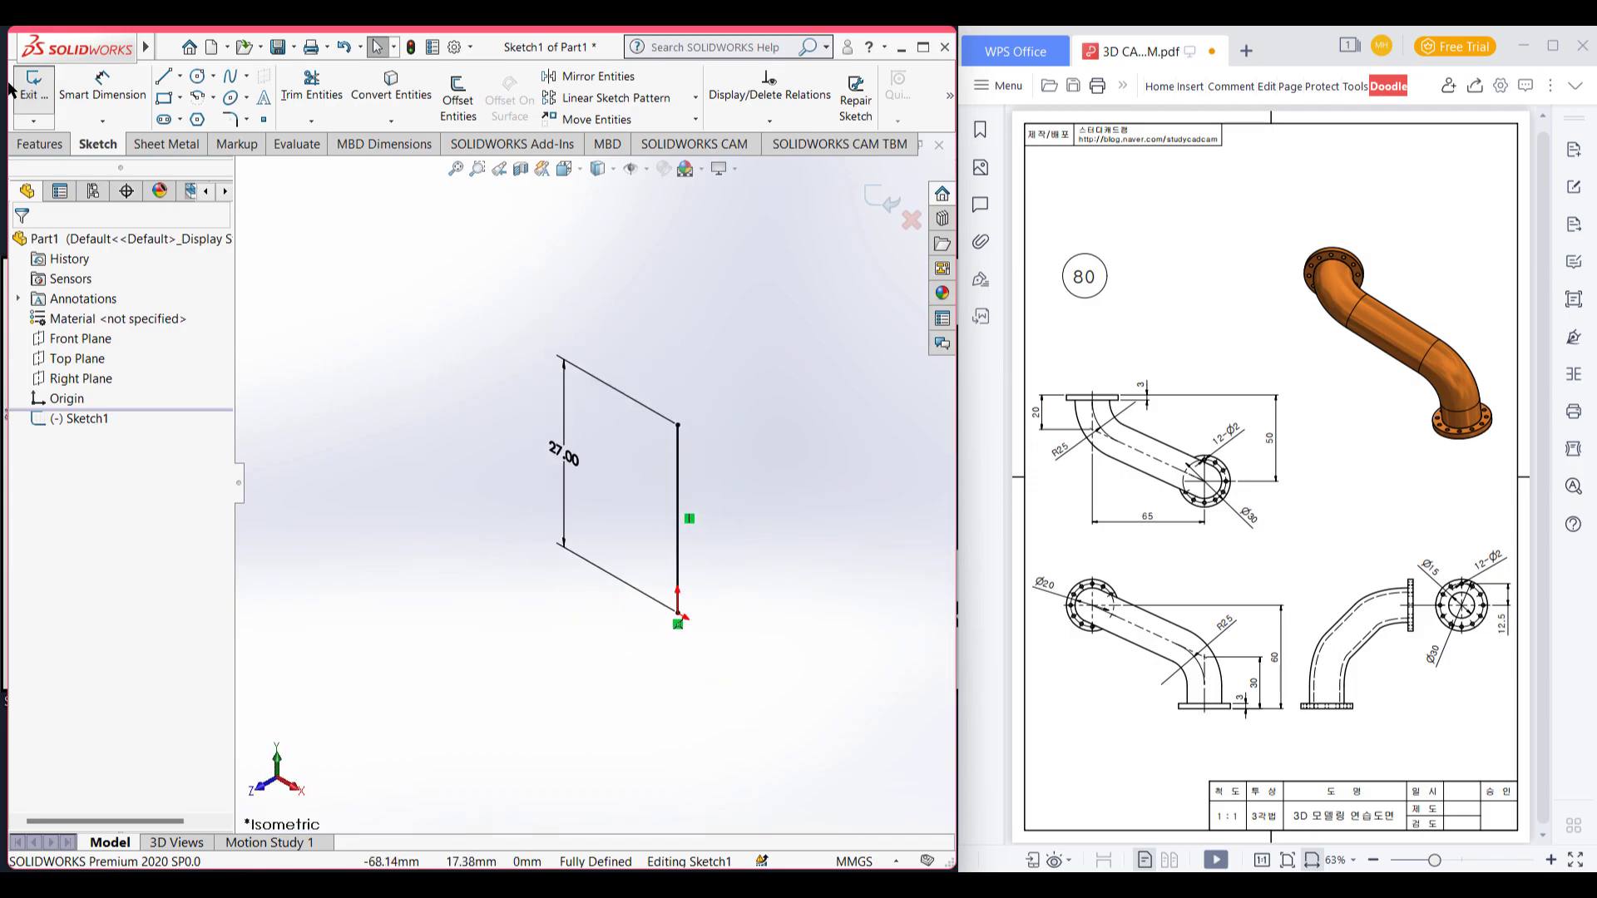
click(18, 90)
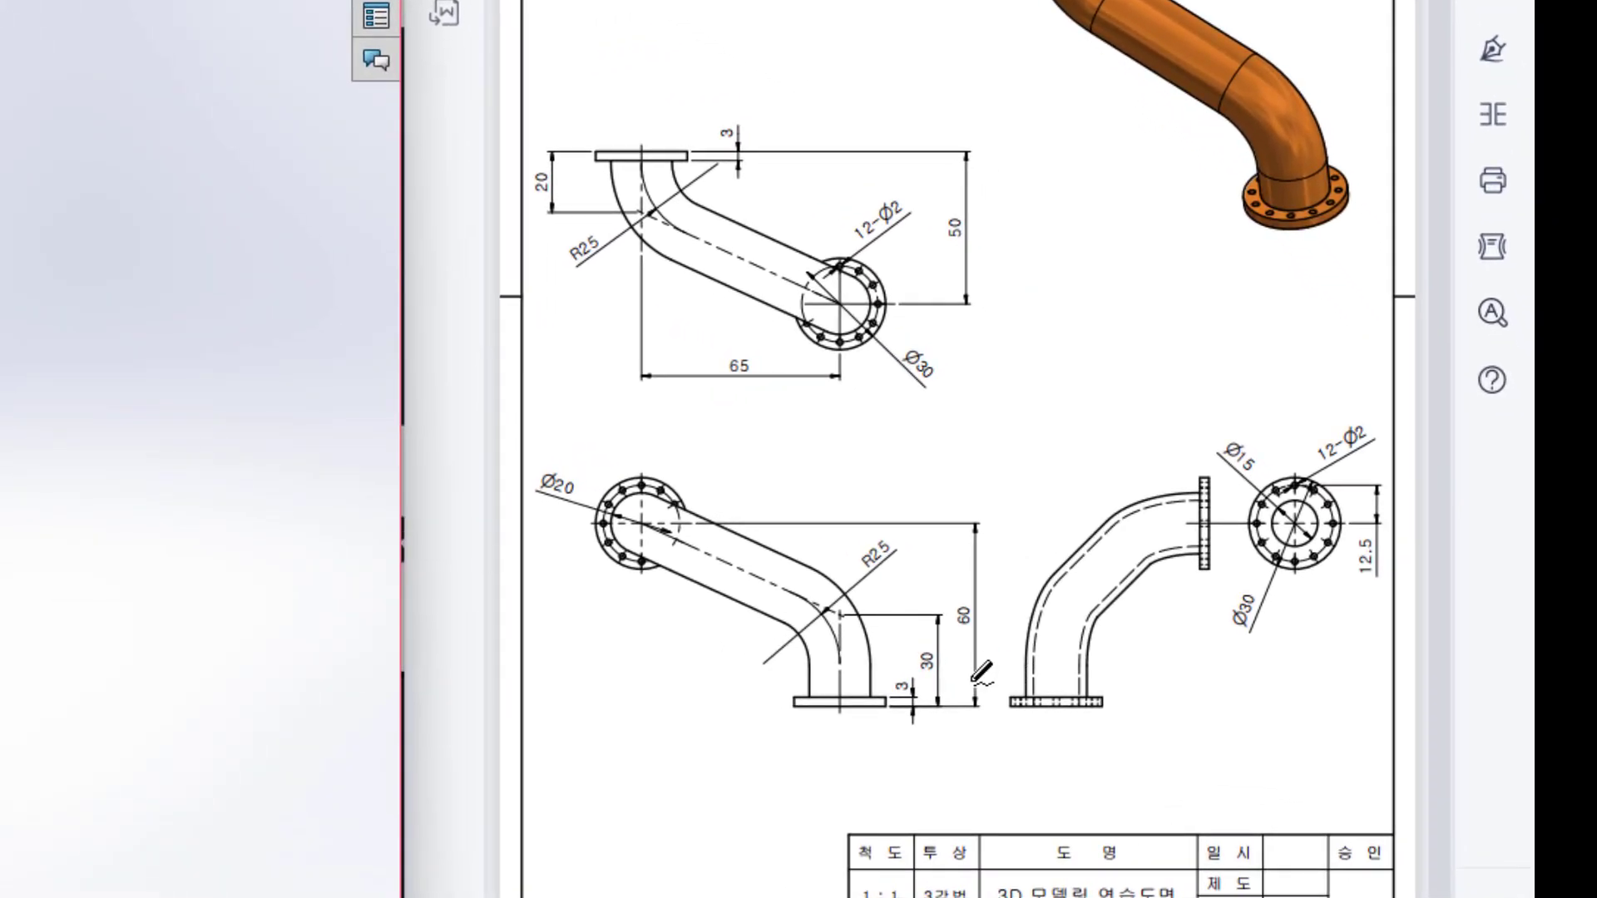
Step: Sketch a vertical line on the Top Plane above and left of the origin with a length of 20-3 mm
mouse_move(894, 595)
mouse_down()
mouse_move(824, 613)
mouse_move(905, 676)
mouse_move(887, 562)
mouse_up()
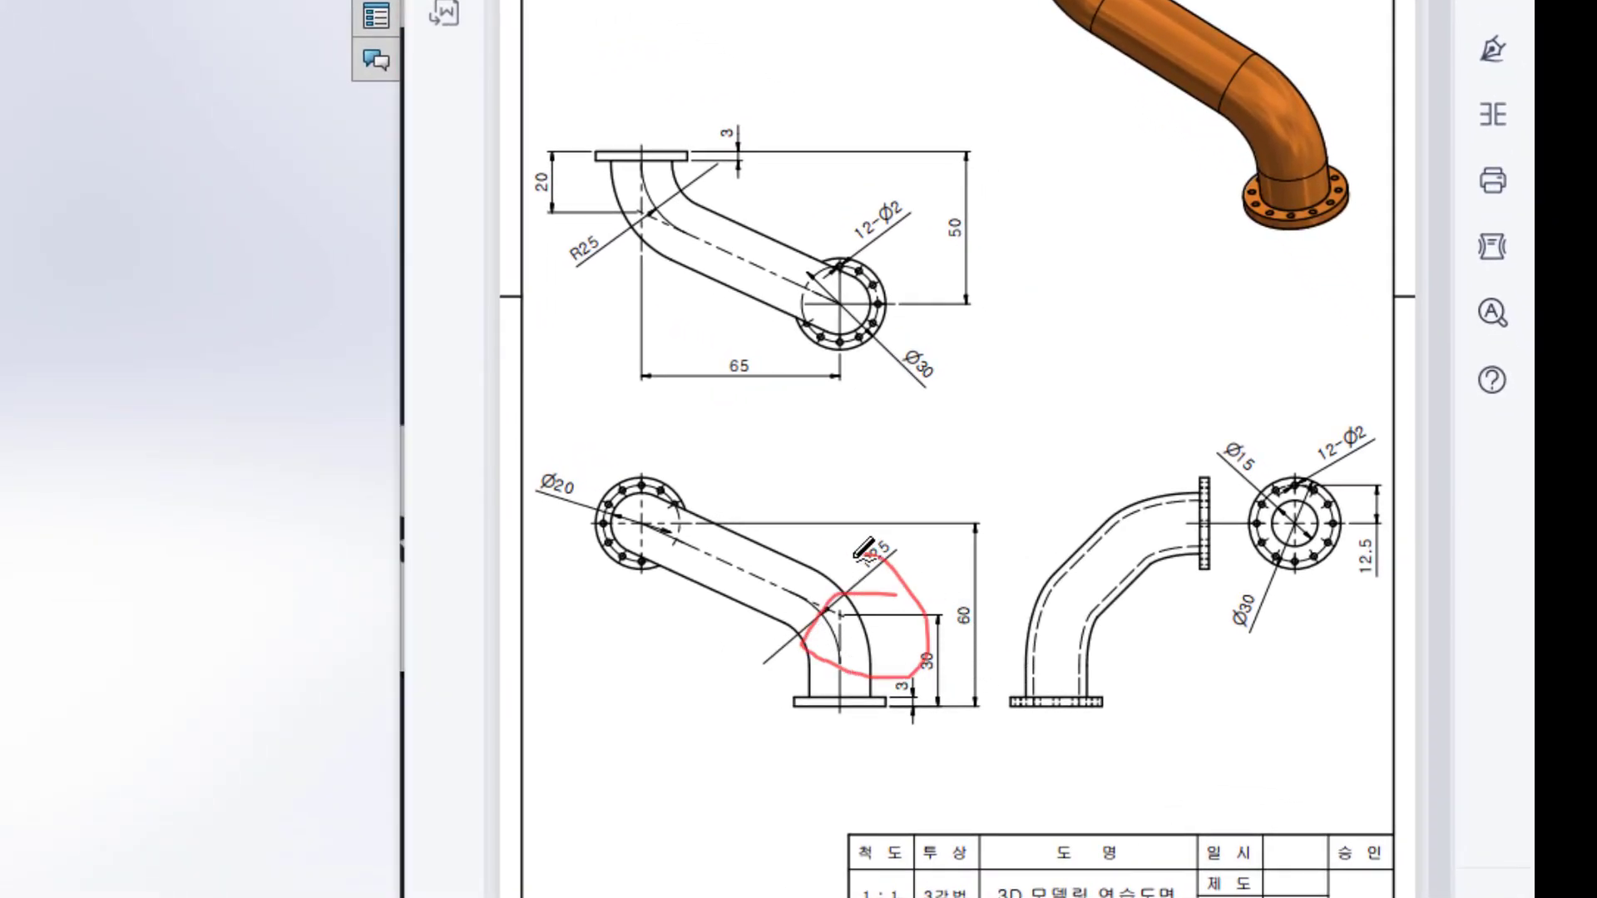
mouse_move(698, 108)
mouse_down()
mouse_move(532, 160)
mouse_move(736, 318)
mouse_move(625, 78)
mouse_up()
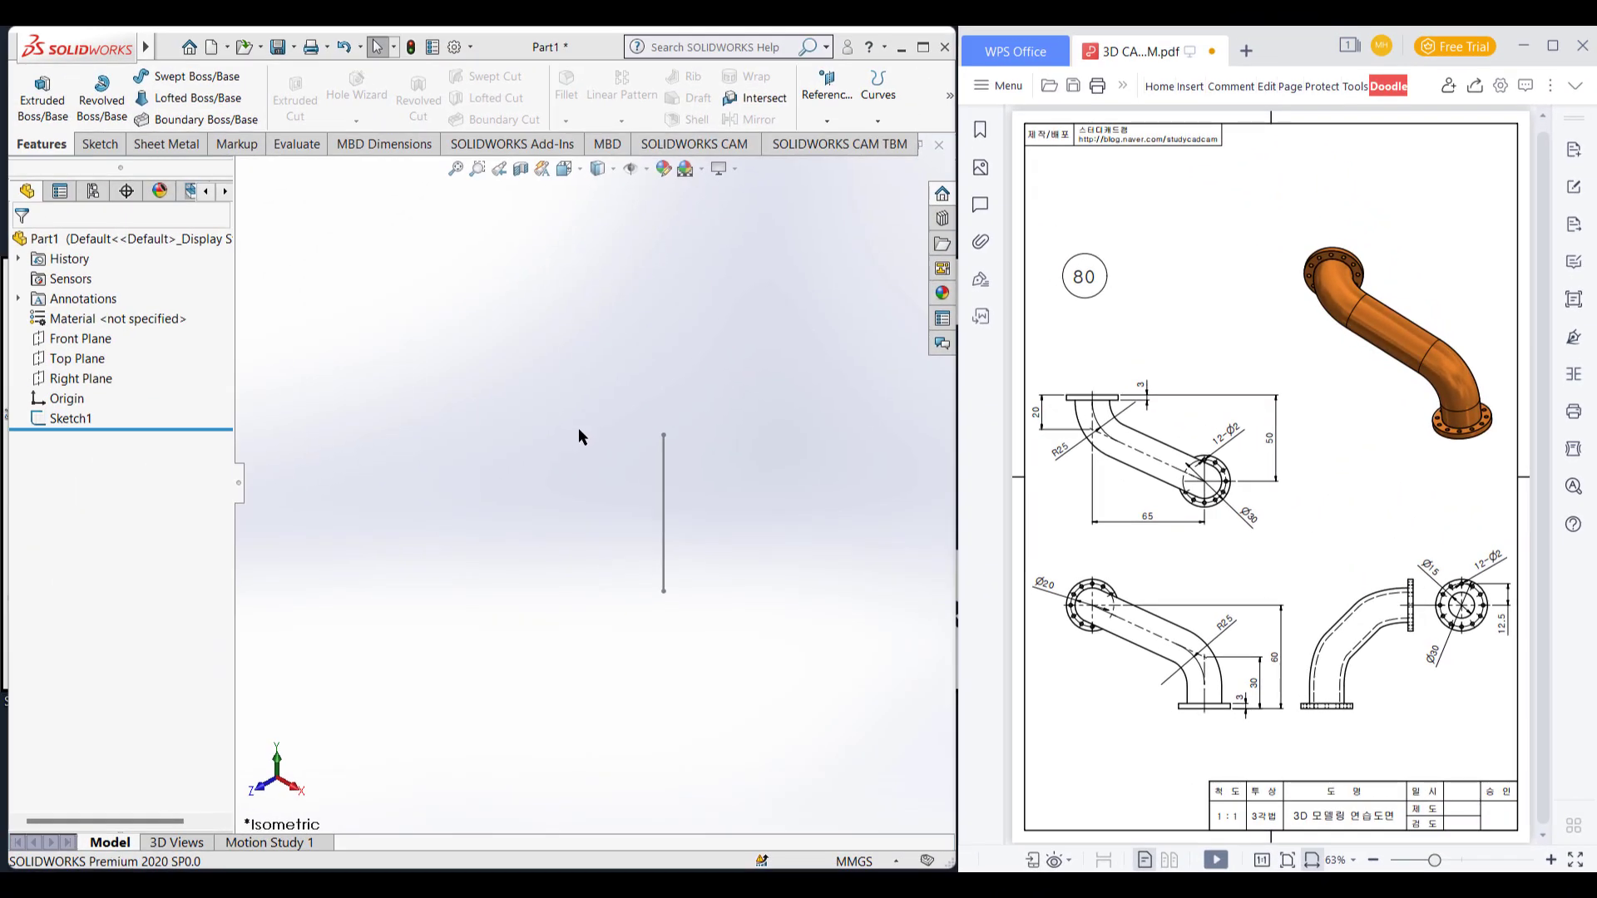
right_click(80, 359)
key(Escape)
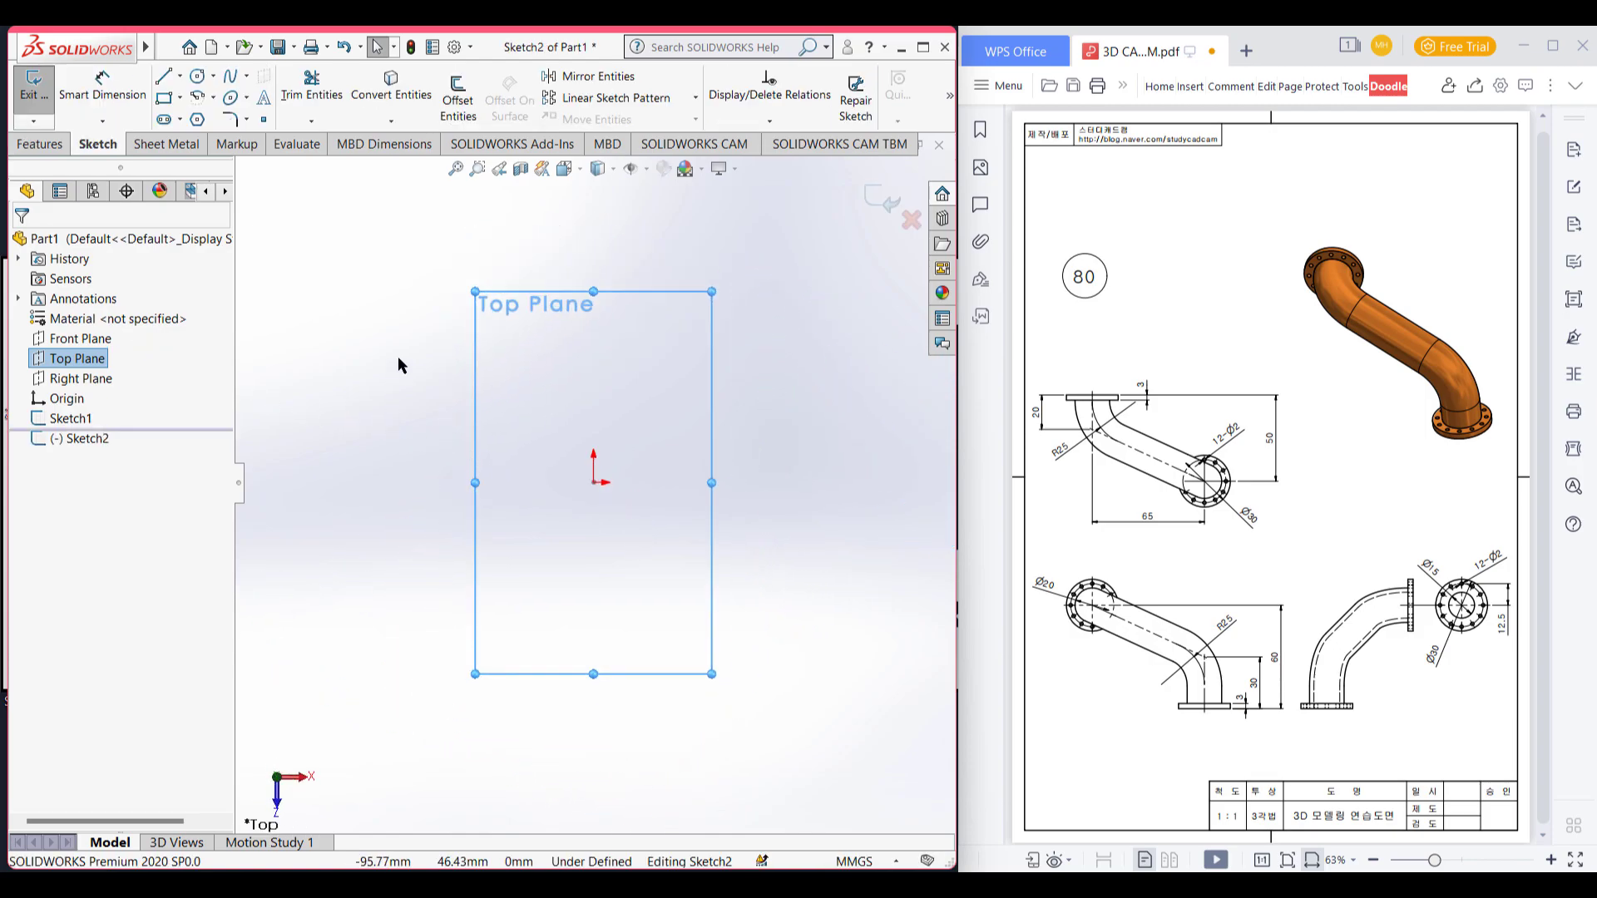
click(163, 81)
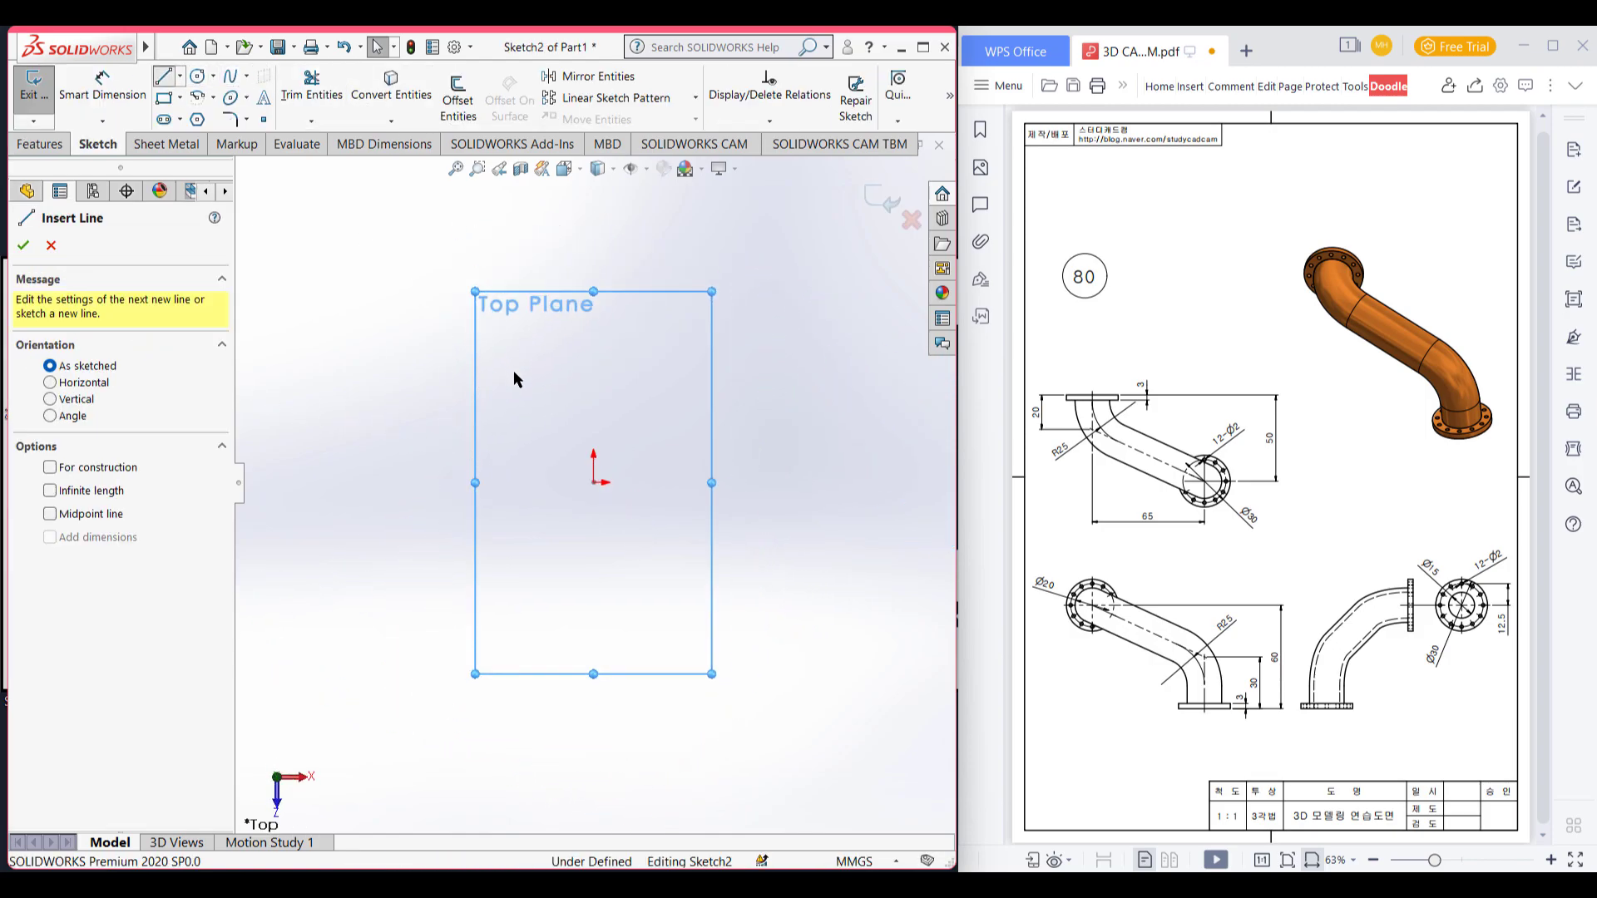
click(444, 388)
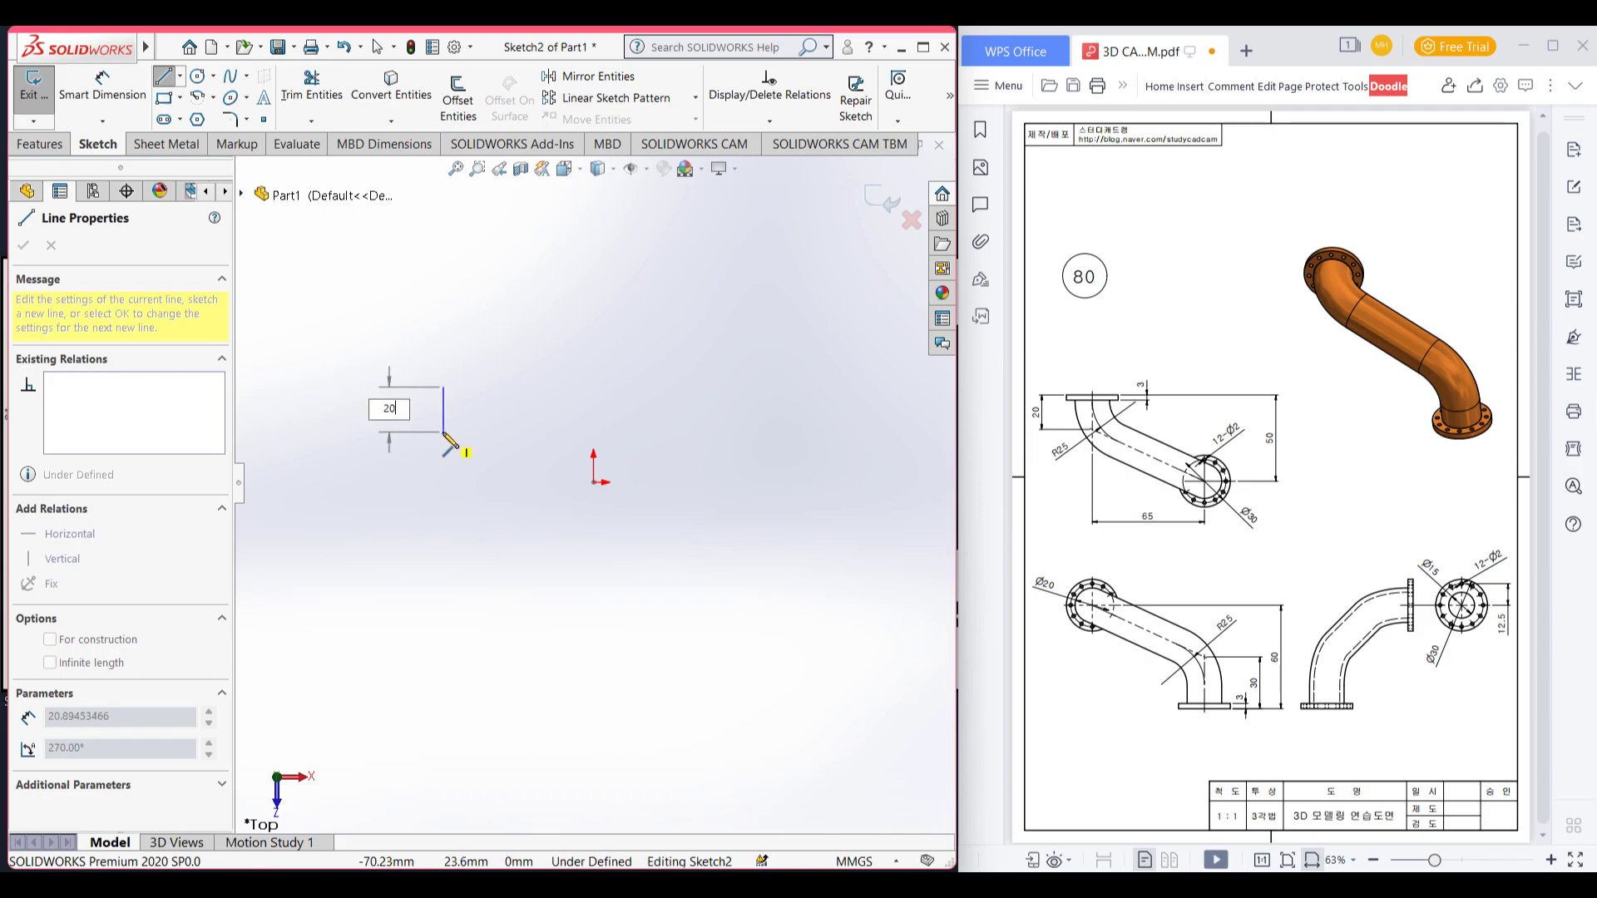
text(20-3)
key(Return)
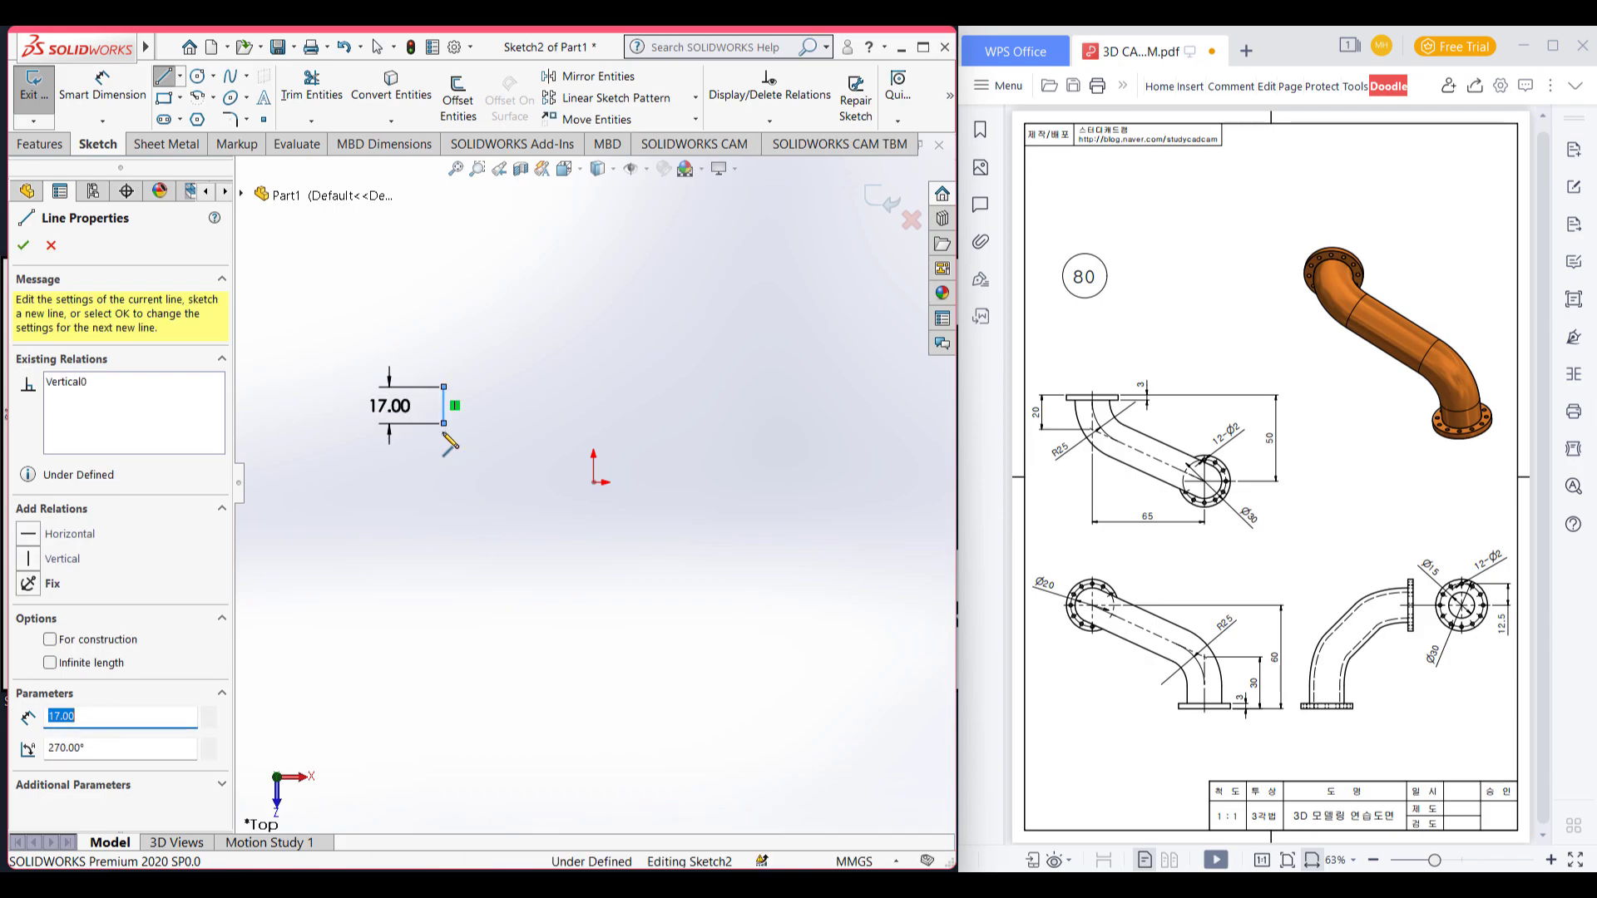
key(Escape)
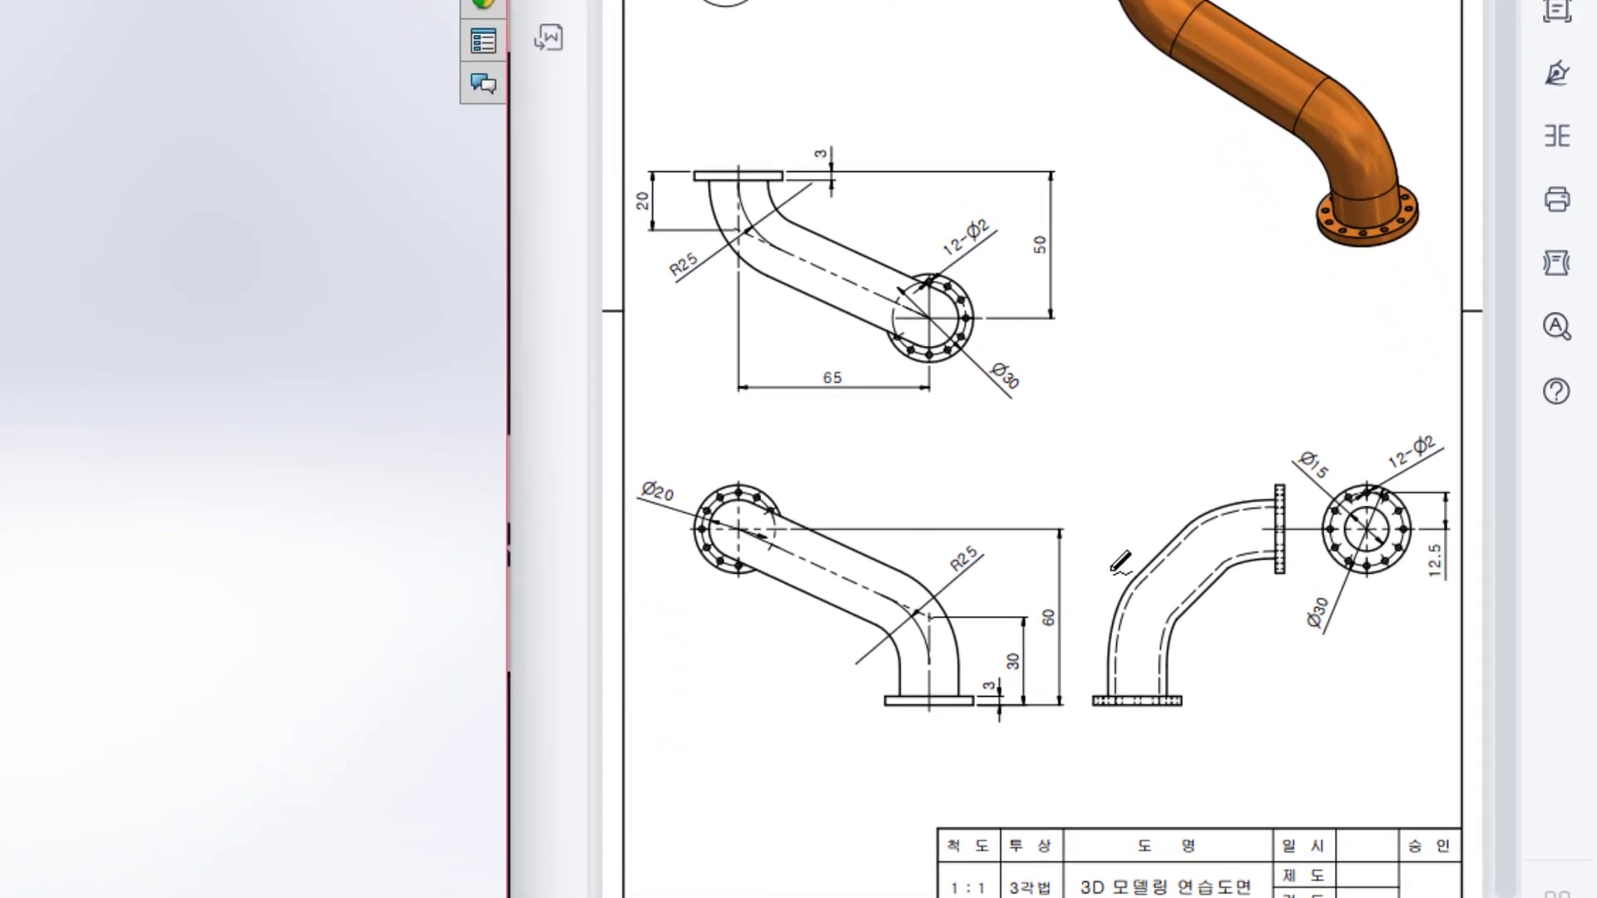
Step: Dimension the horizontal distance from the short line's lower endpoint to the origin as 65 mm, following the drawing
click(1073, 552)
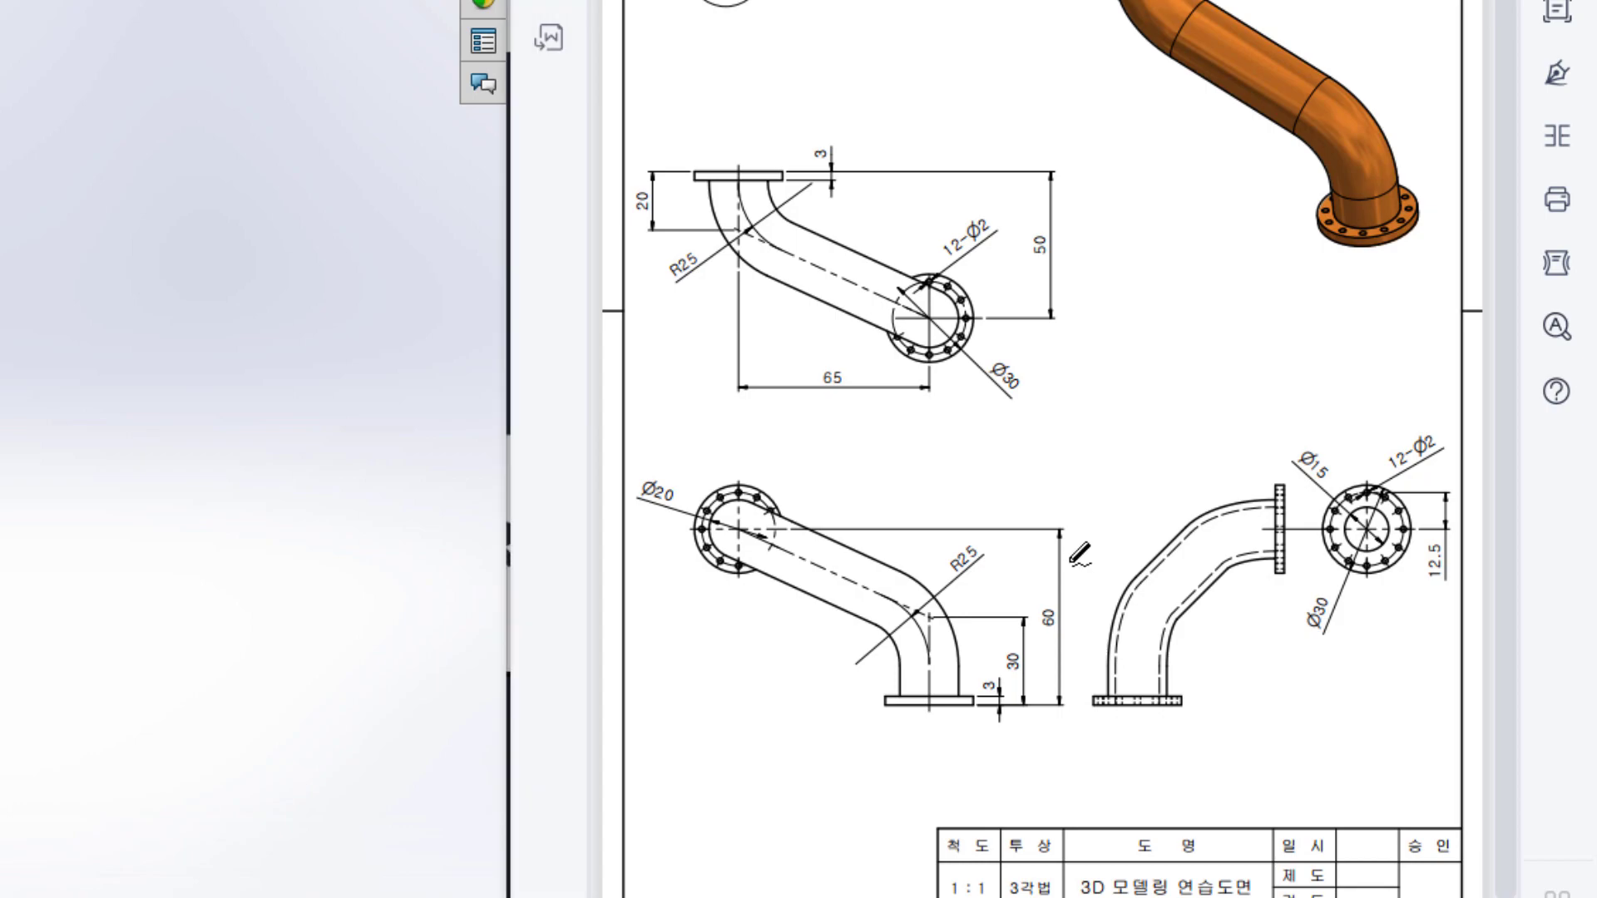
mouse_move(1023, 582)
mouse_down()
mouse_move(1059, 645)
mouse_move(1046, 583)
mouse_up()
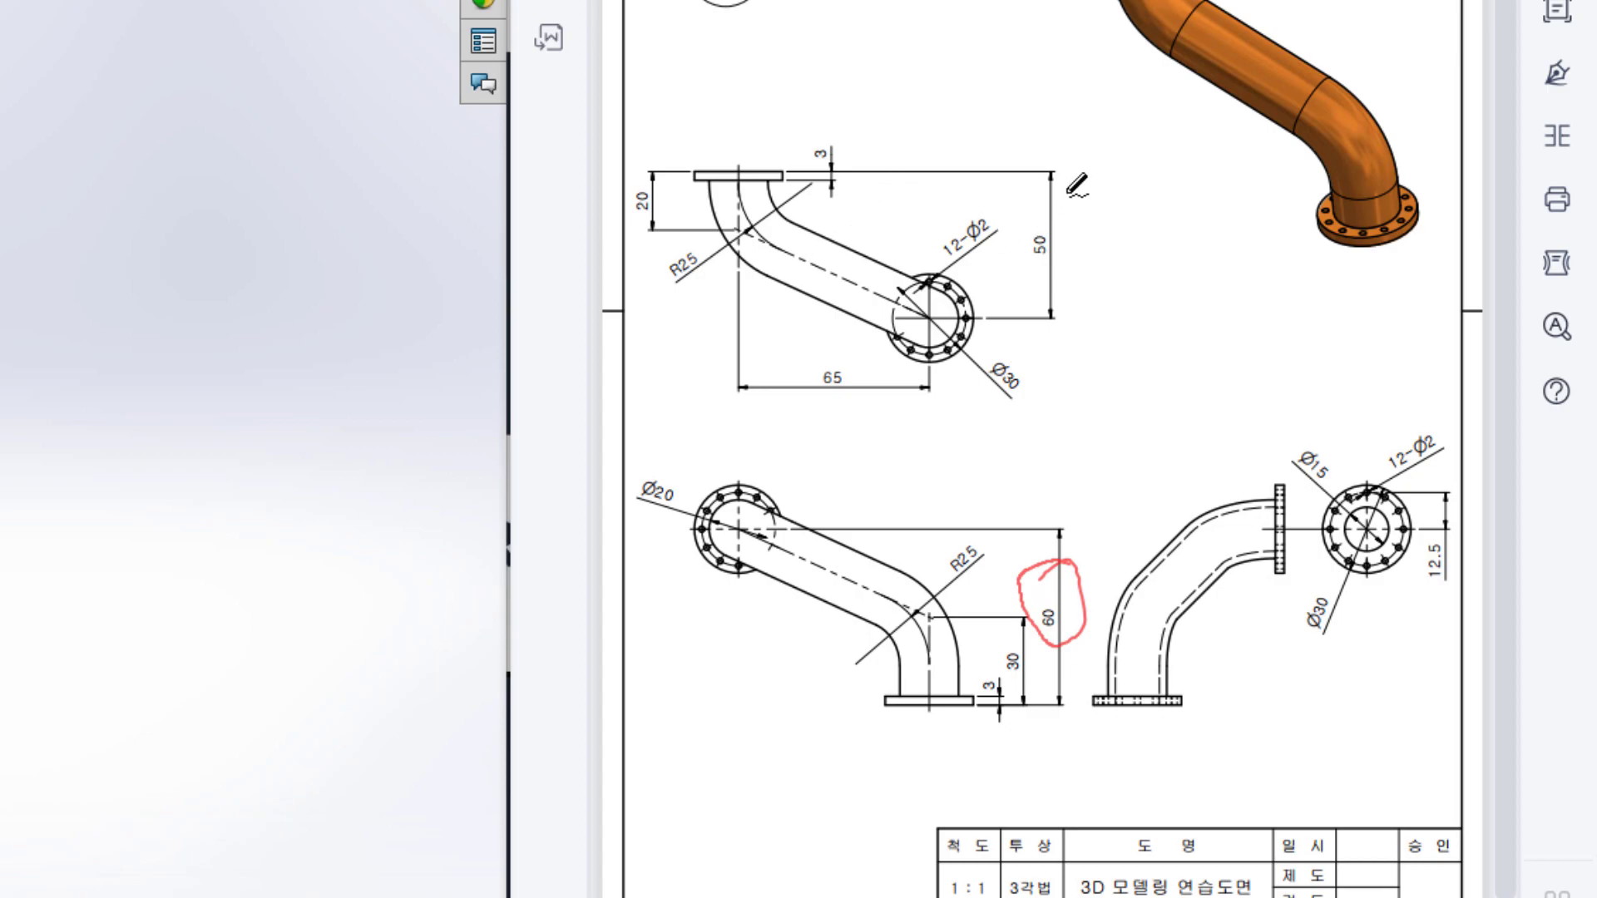
mouse_move(1036, 185)
mouse_down()
mouse_move(998, 212)
mouse_move(1058, 185)
mouse_move(1013, 189)
mouse_up()
mouse_move(900, 345)
mouse_down()
mouse_move(811, 368)
mouse_move(819, 336)
mouse_up()
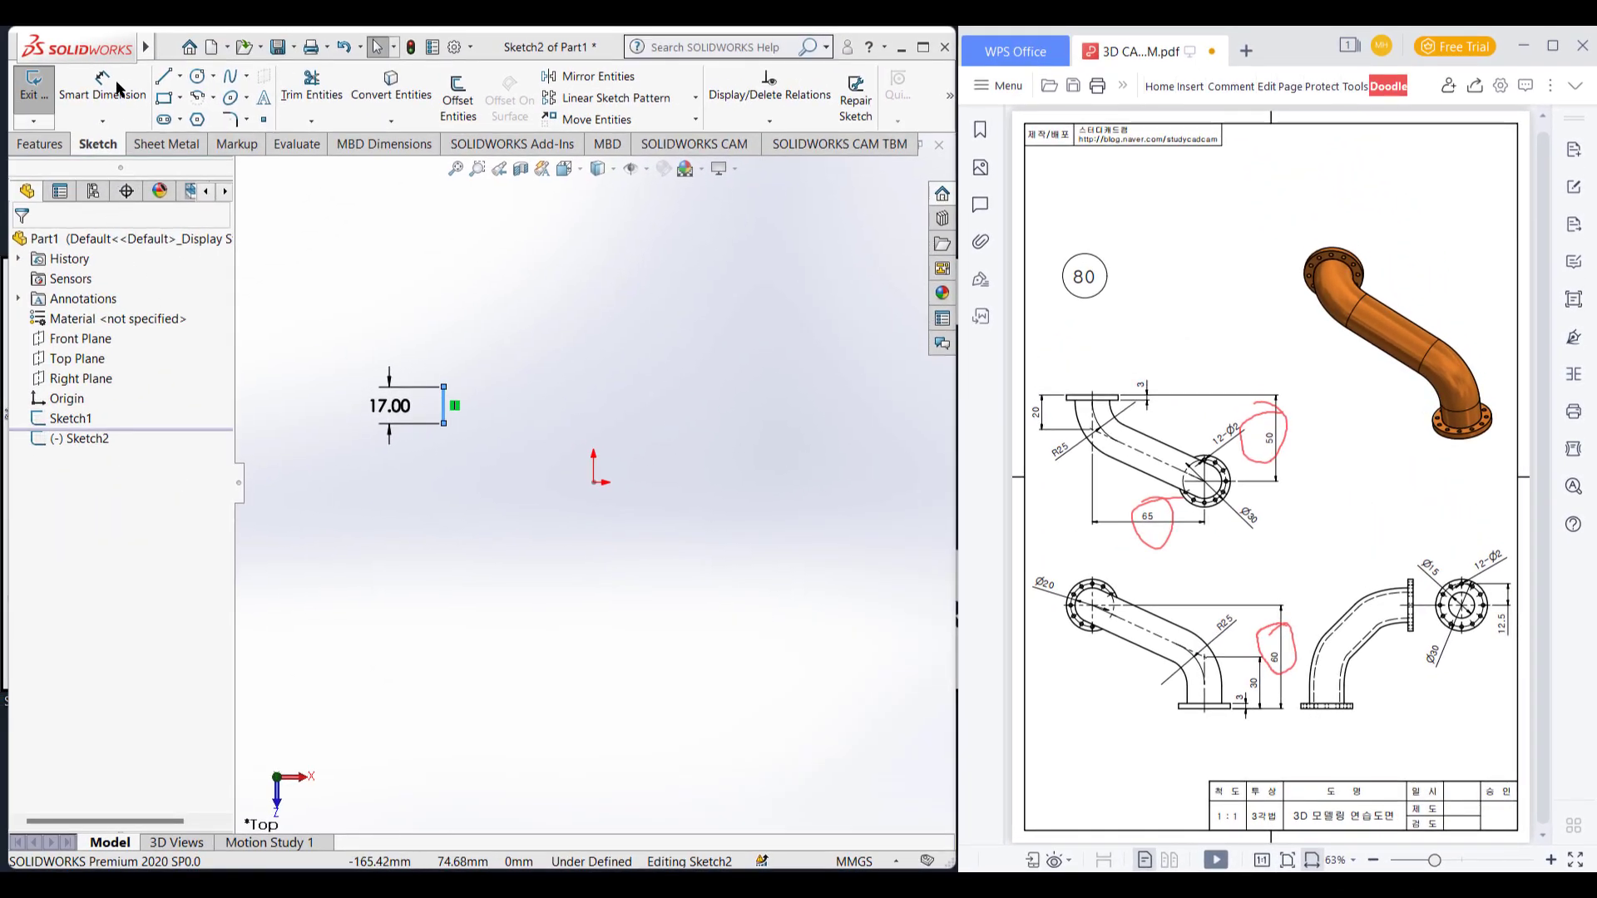
click(116, 88)
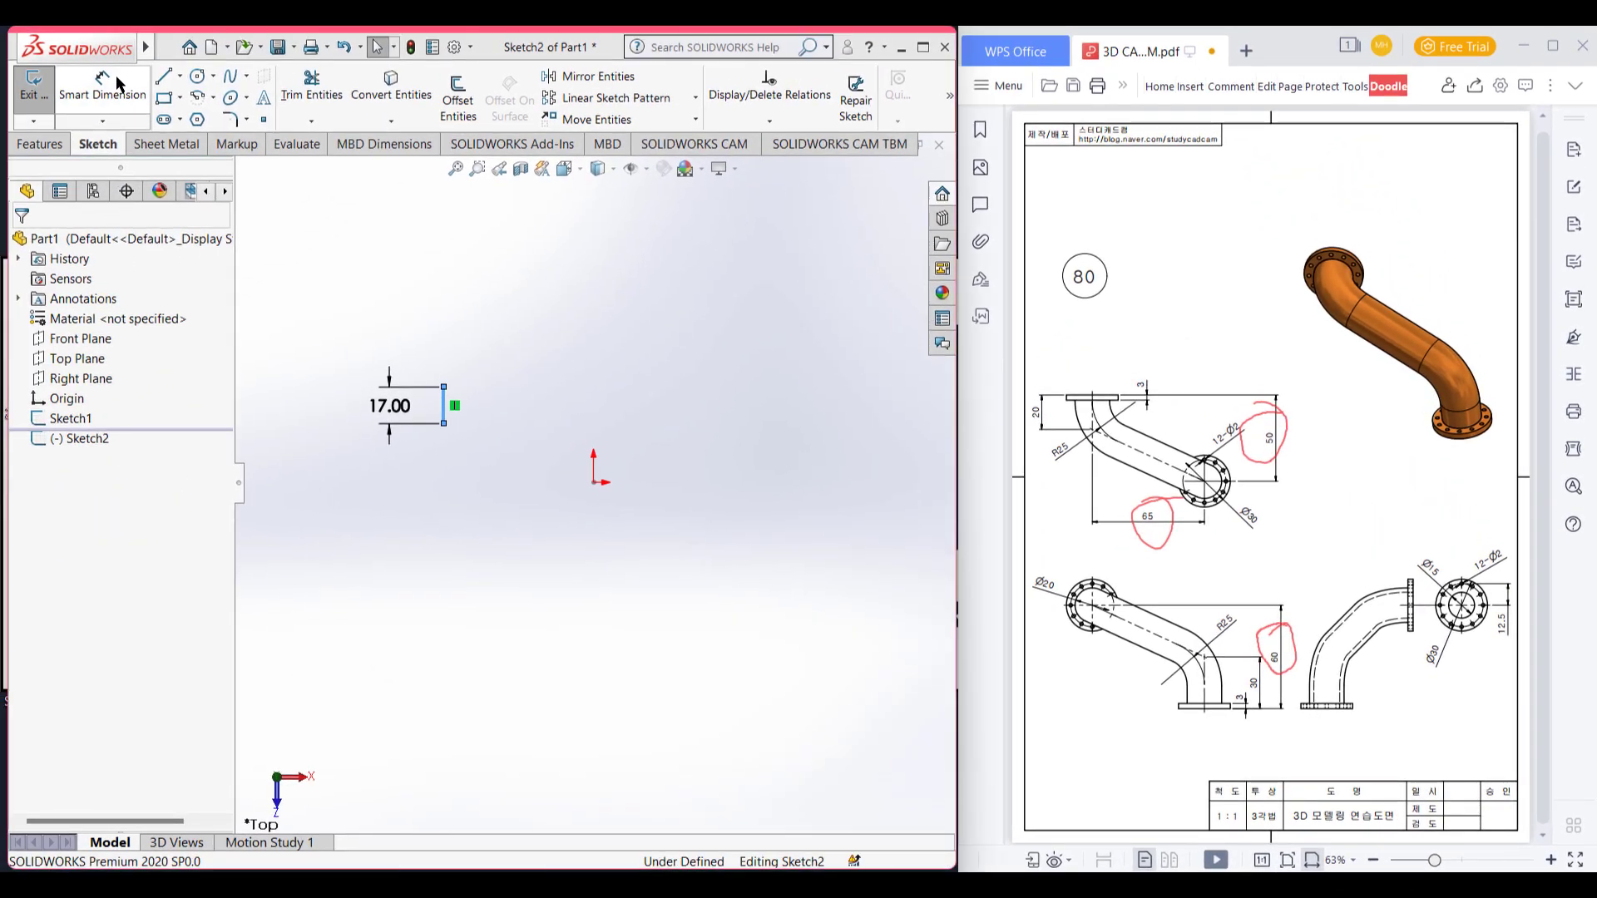
click(443, 407)
click(593, 482)
click(505, 523)
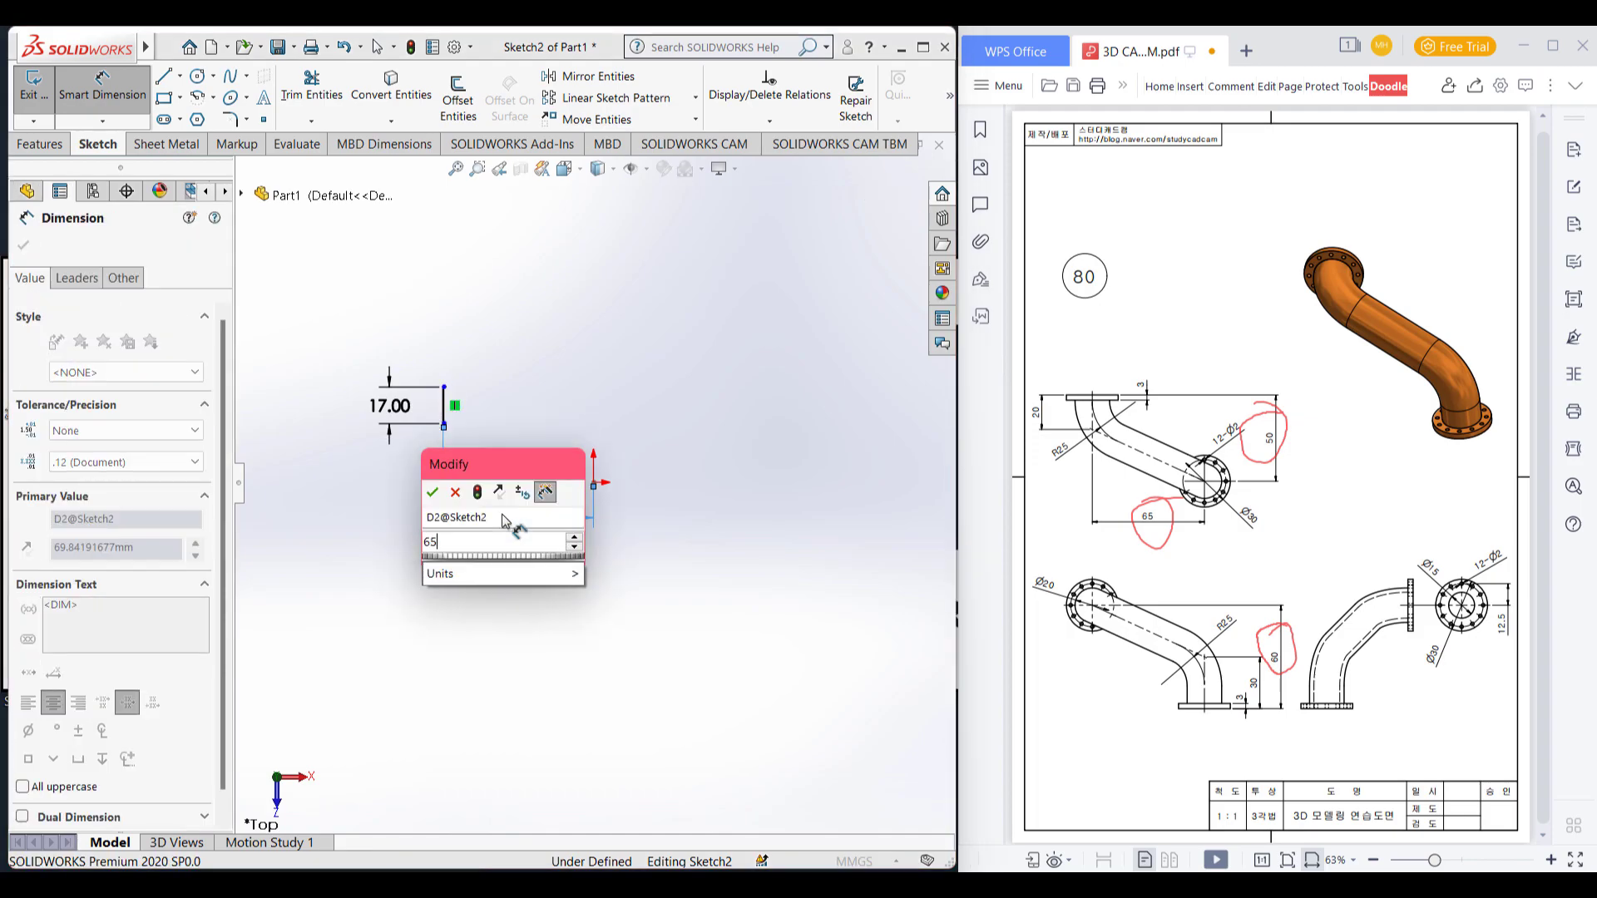
text(65)
key(Return)
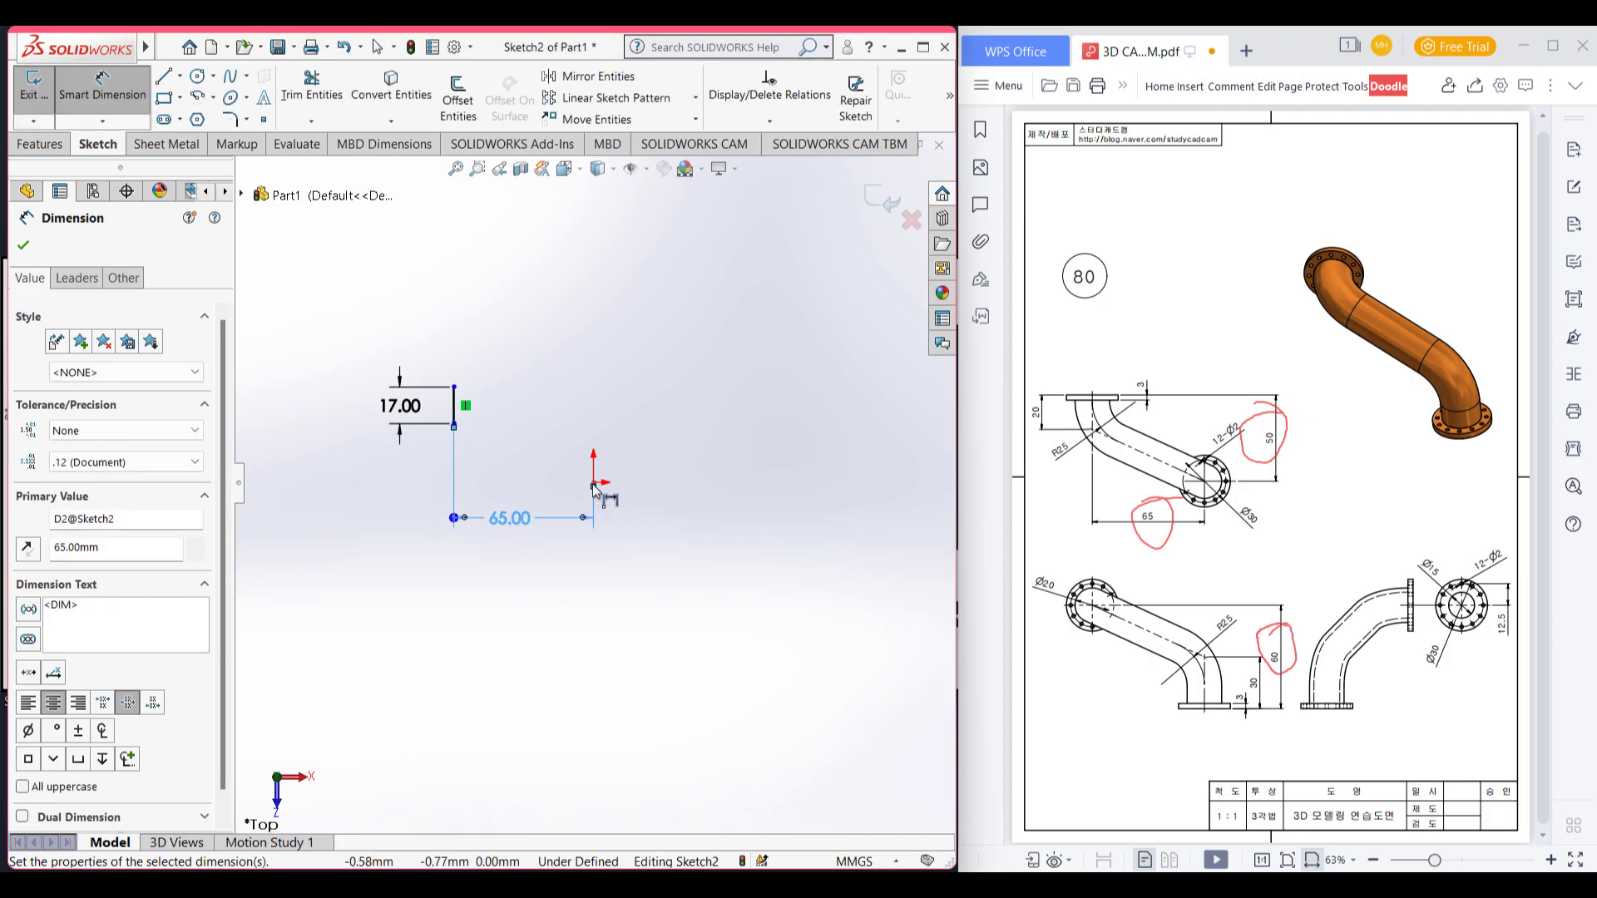
Step: Dimension the vertical distance from the origin to the line's lower endpoint as 50-20 mm and finish dimensioning
click(594, 484)
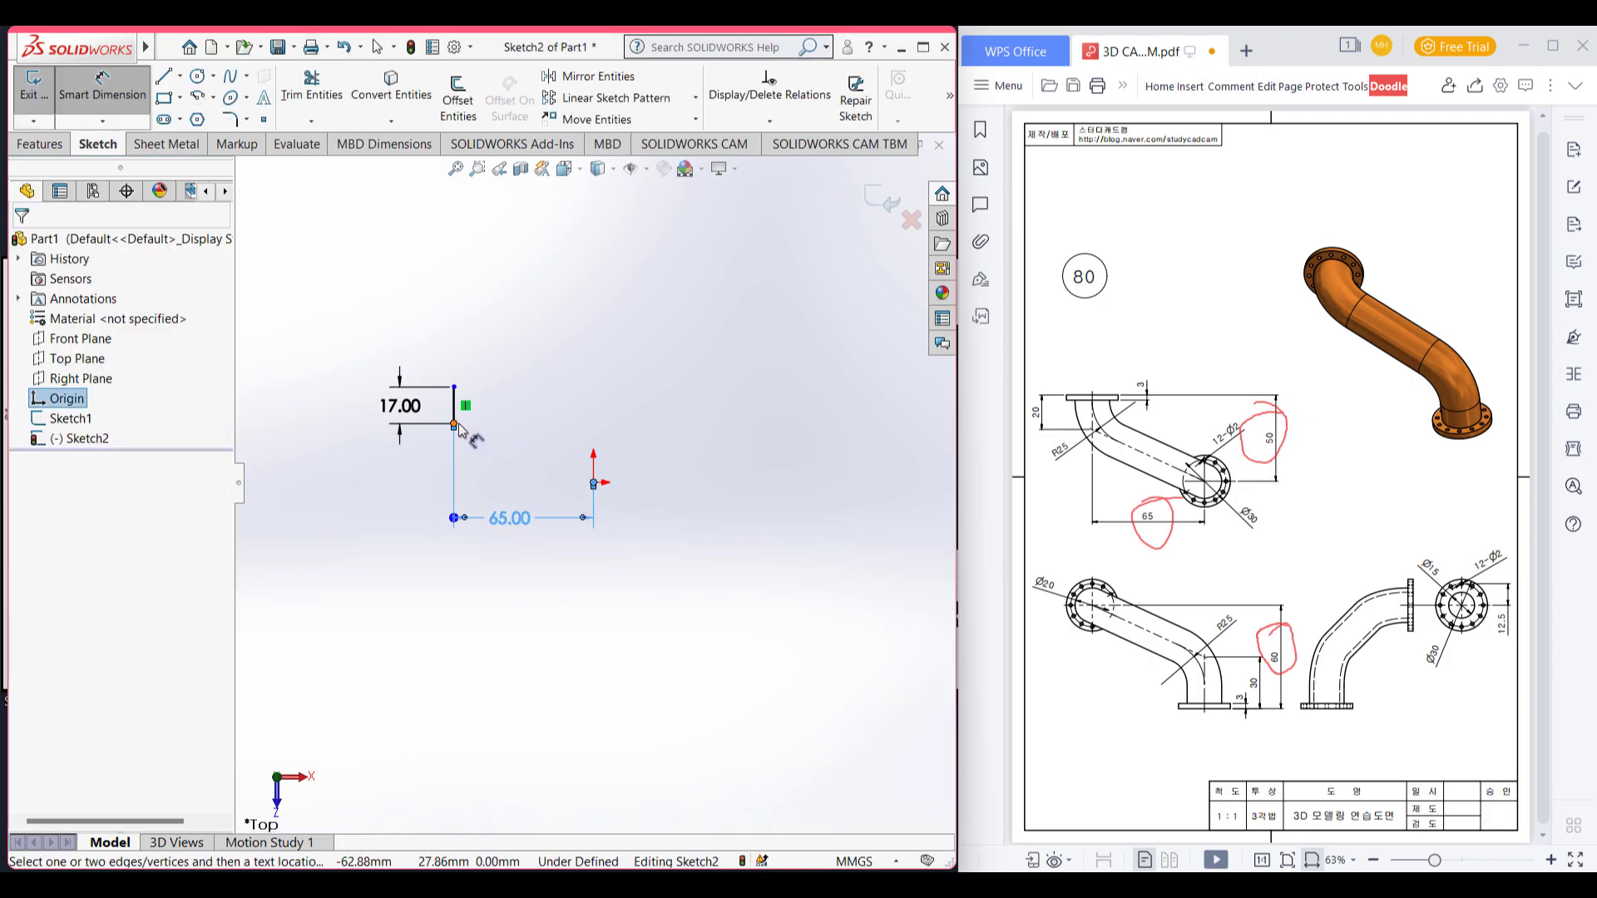
click(454, 425)
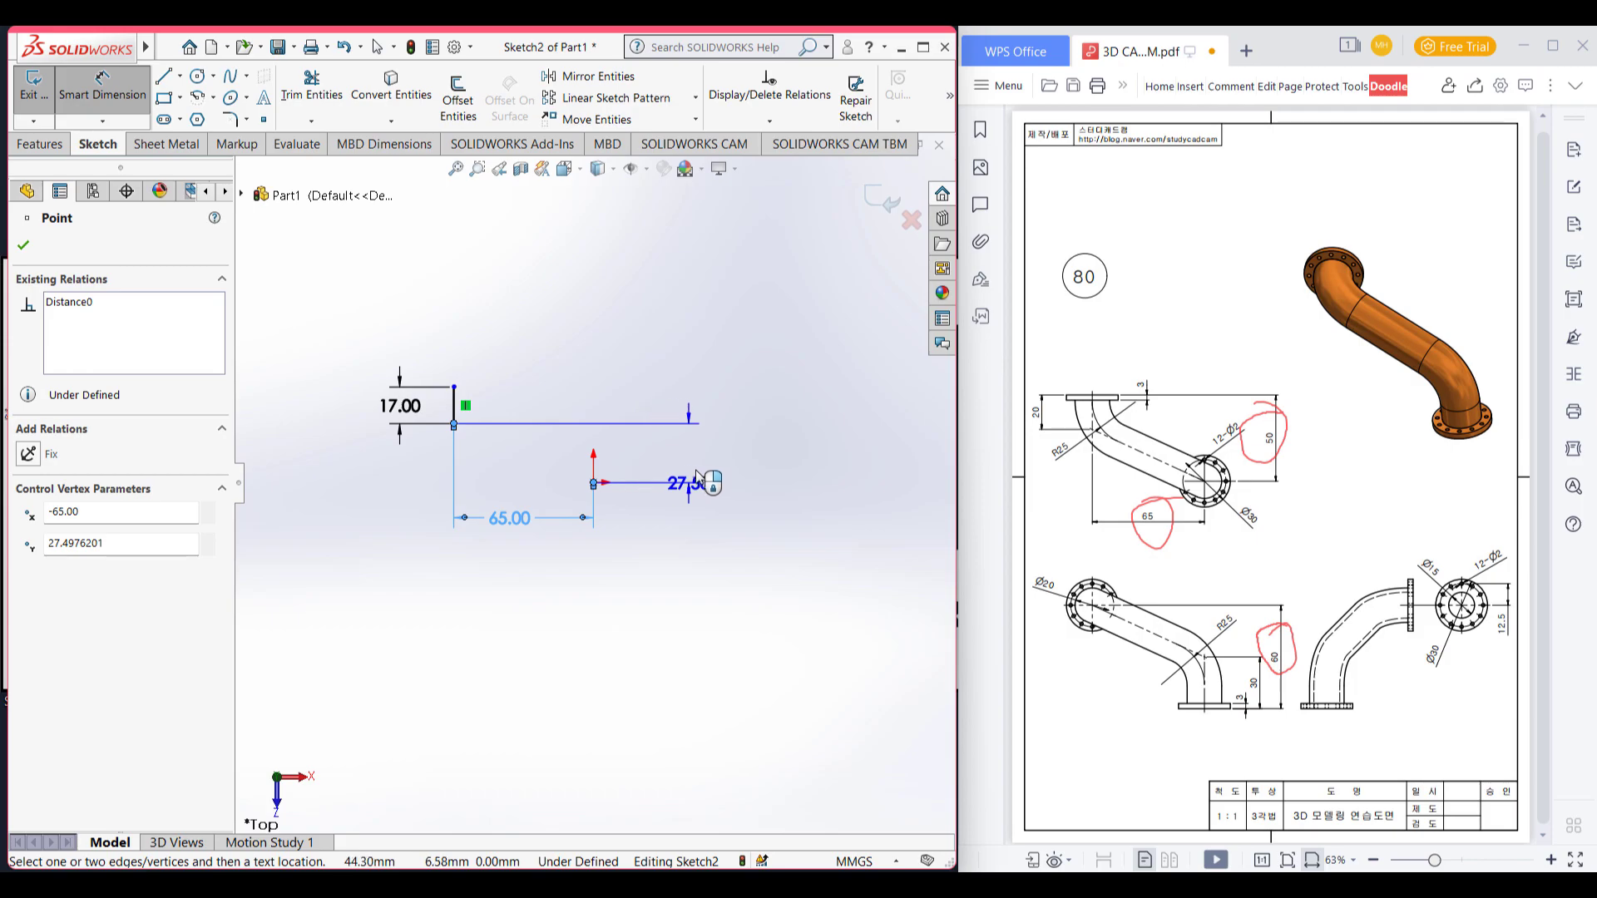
click(702, 462)
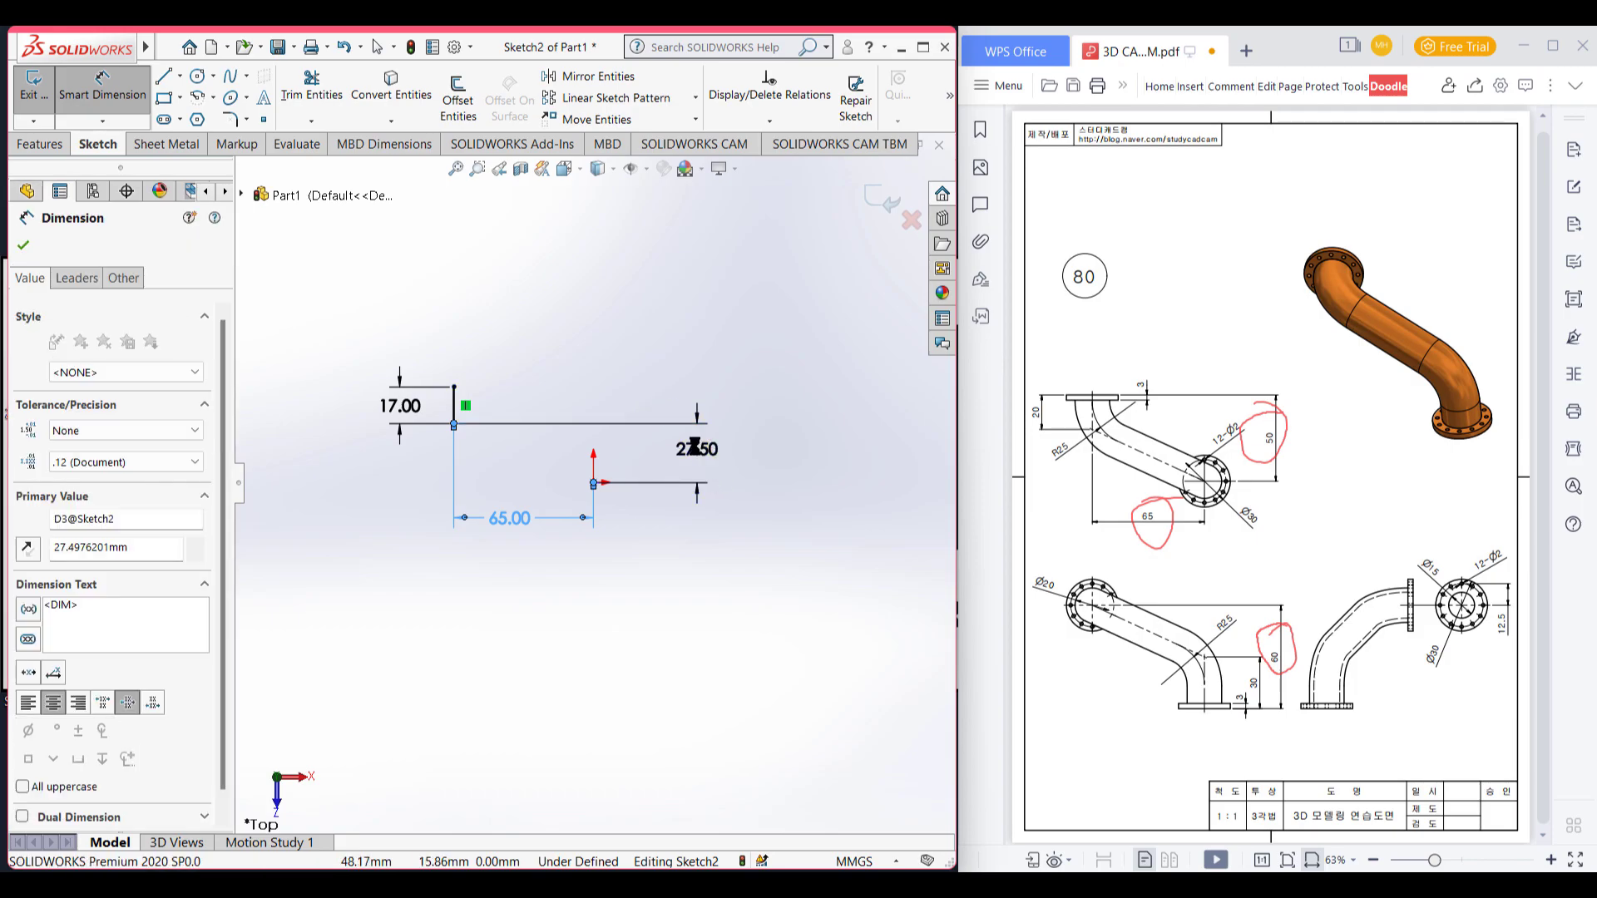
text(50-20)
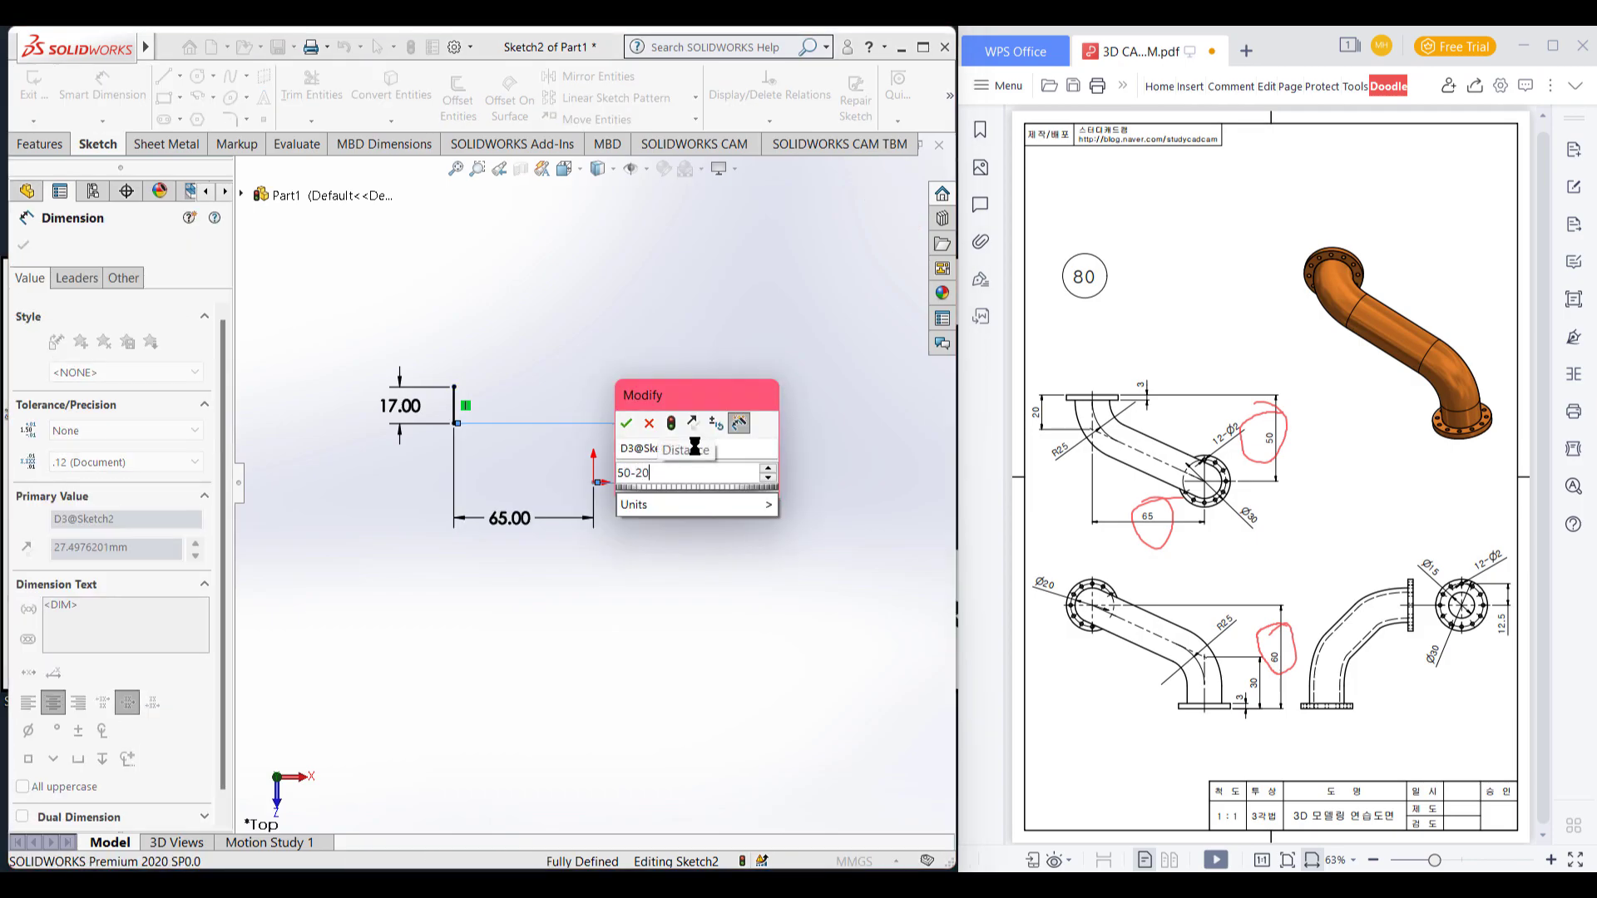
key(Escape)
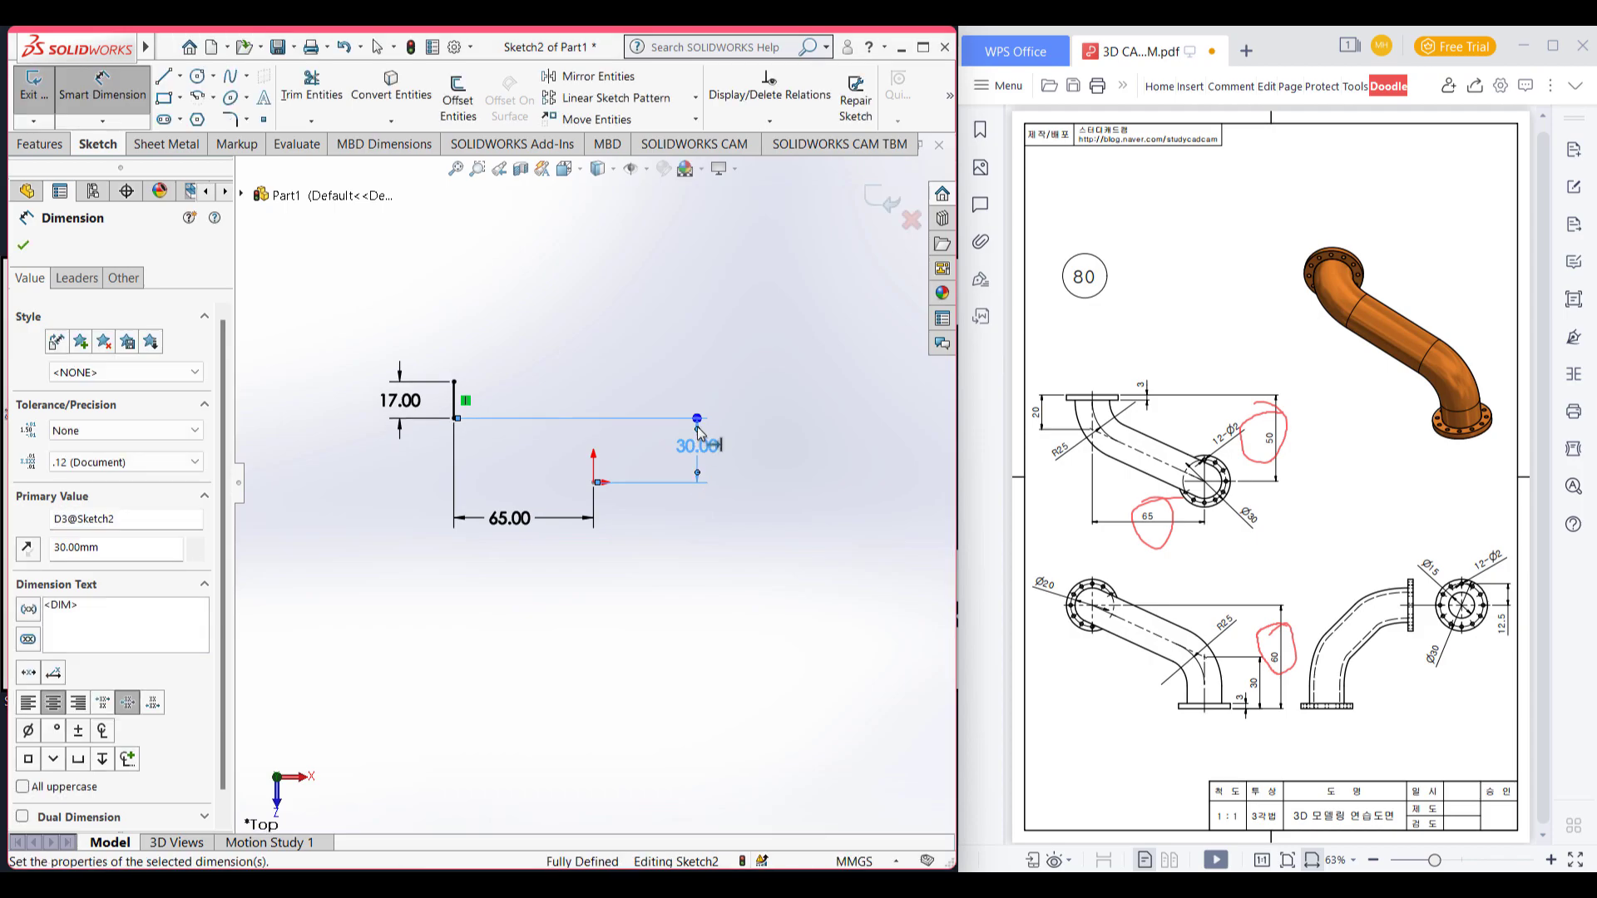
click(26, 245)
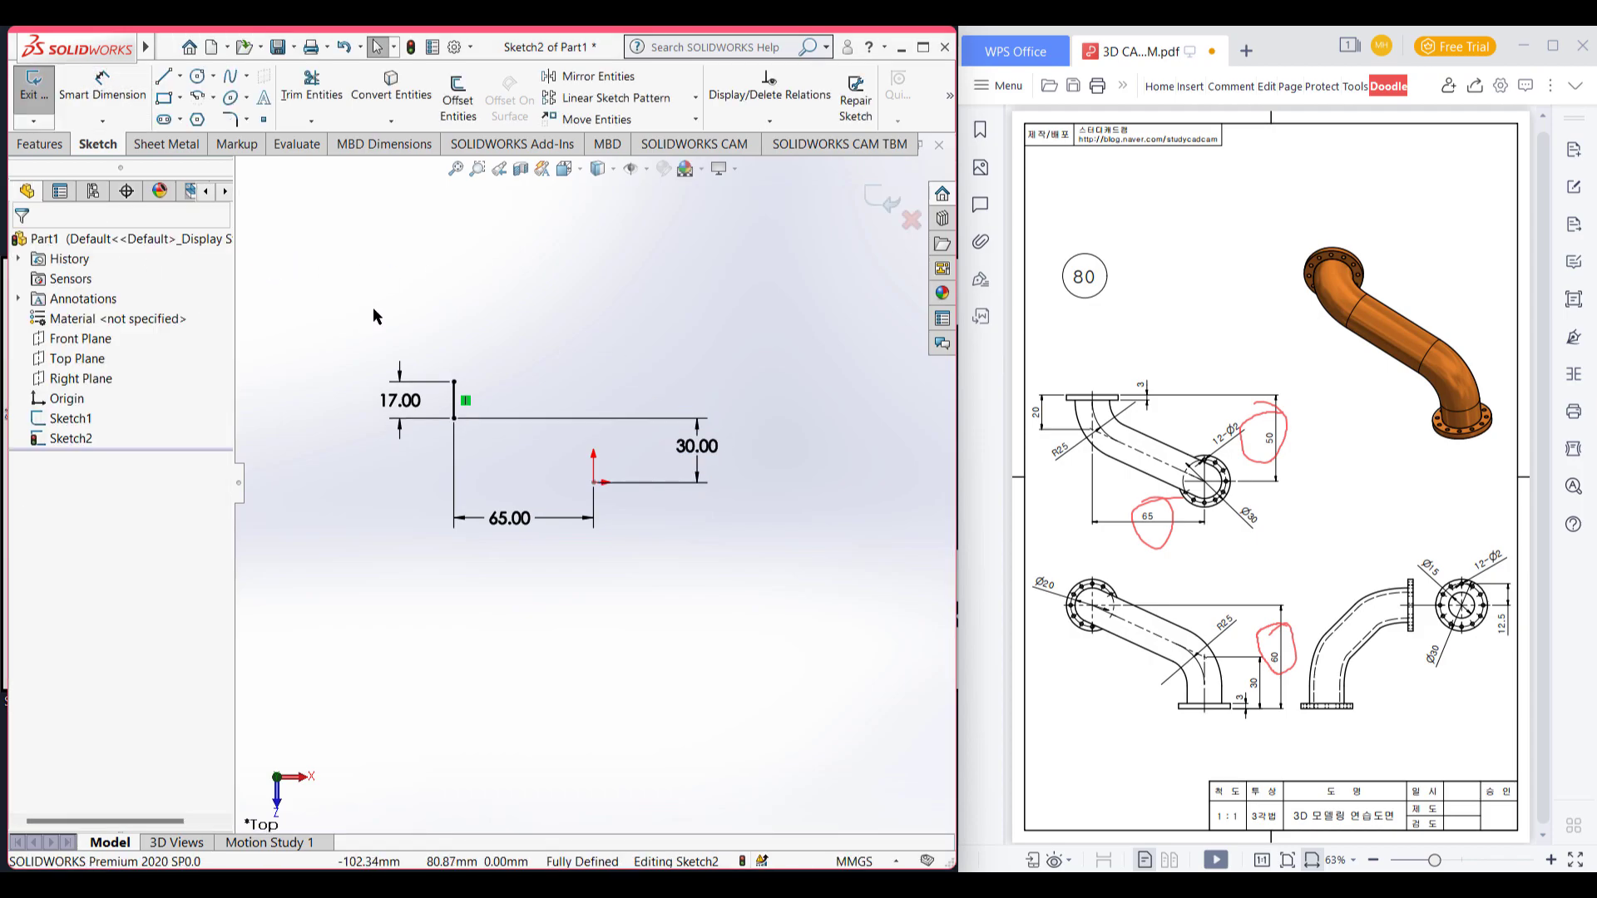
Step: Examine the upper leg's centreline and the 60 mm height on the drawing against the sketches in isometric view
key(ctrl+7)
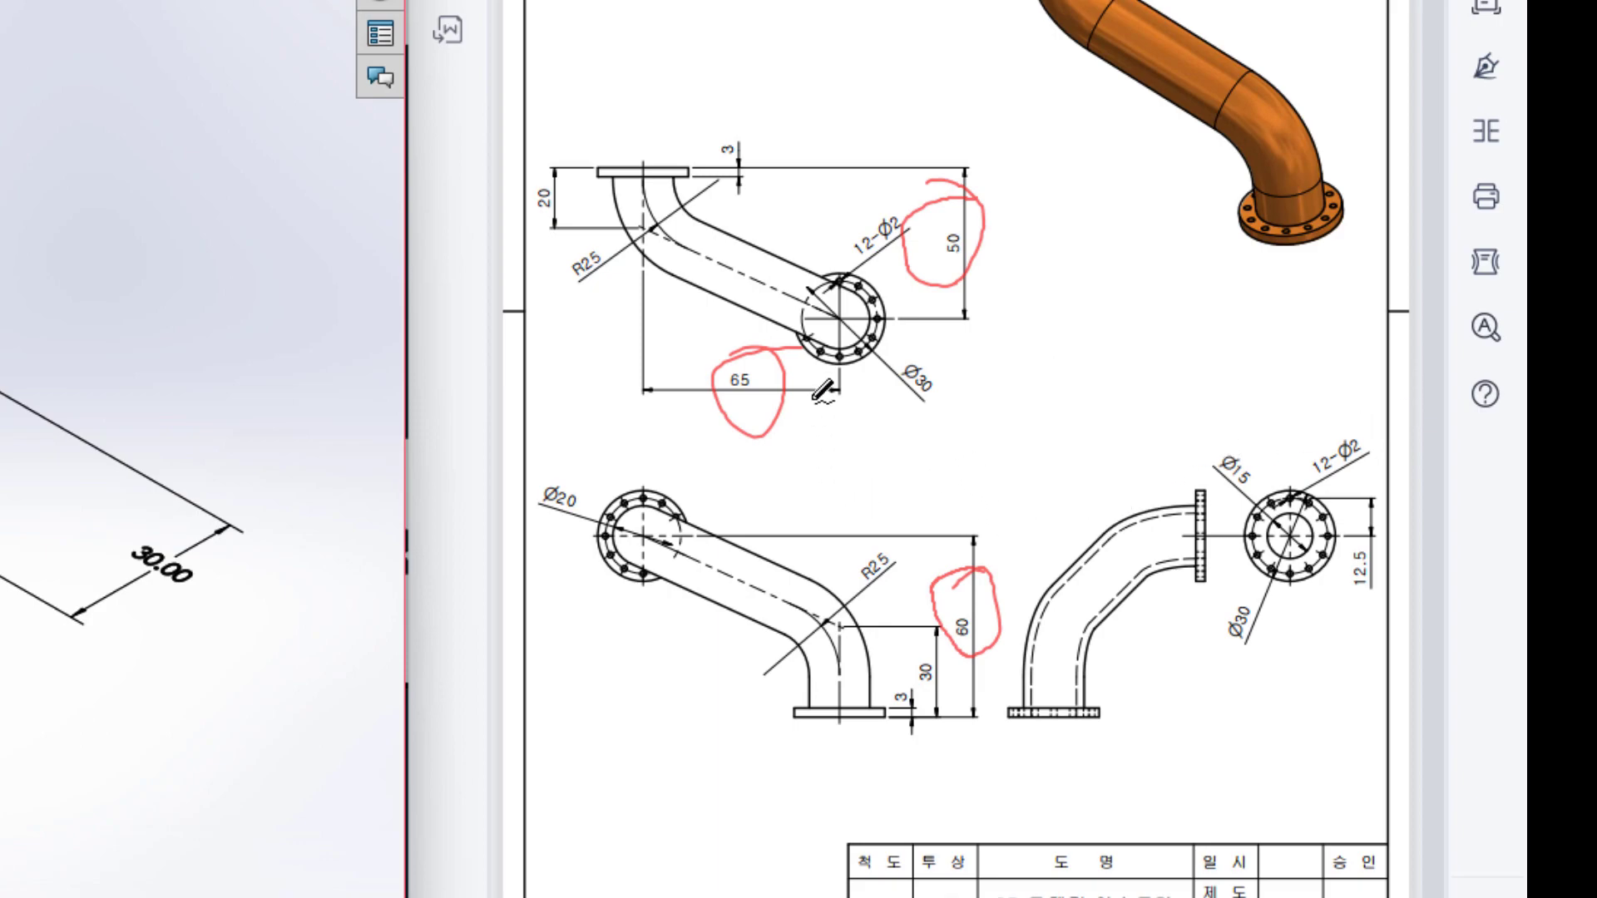
drag(646, 176, 654, 252)
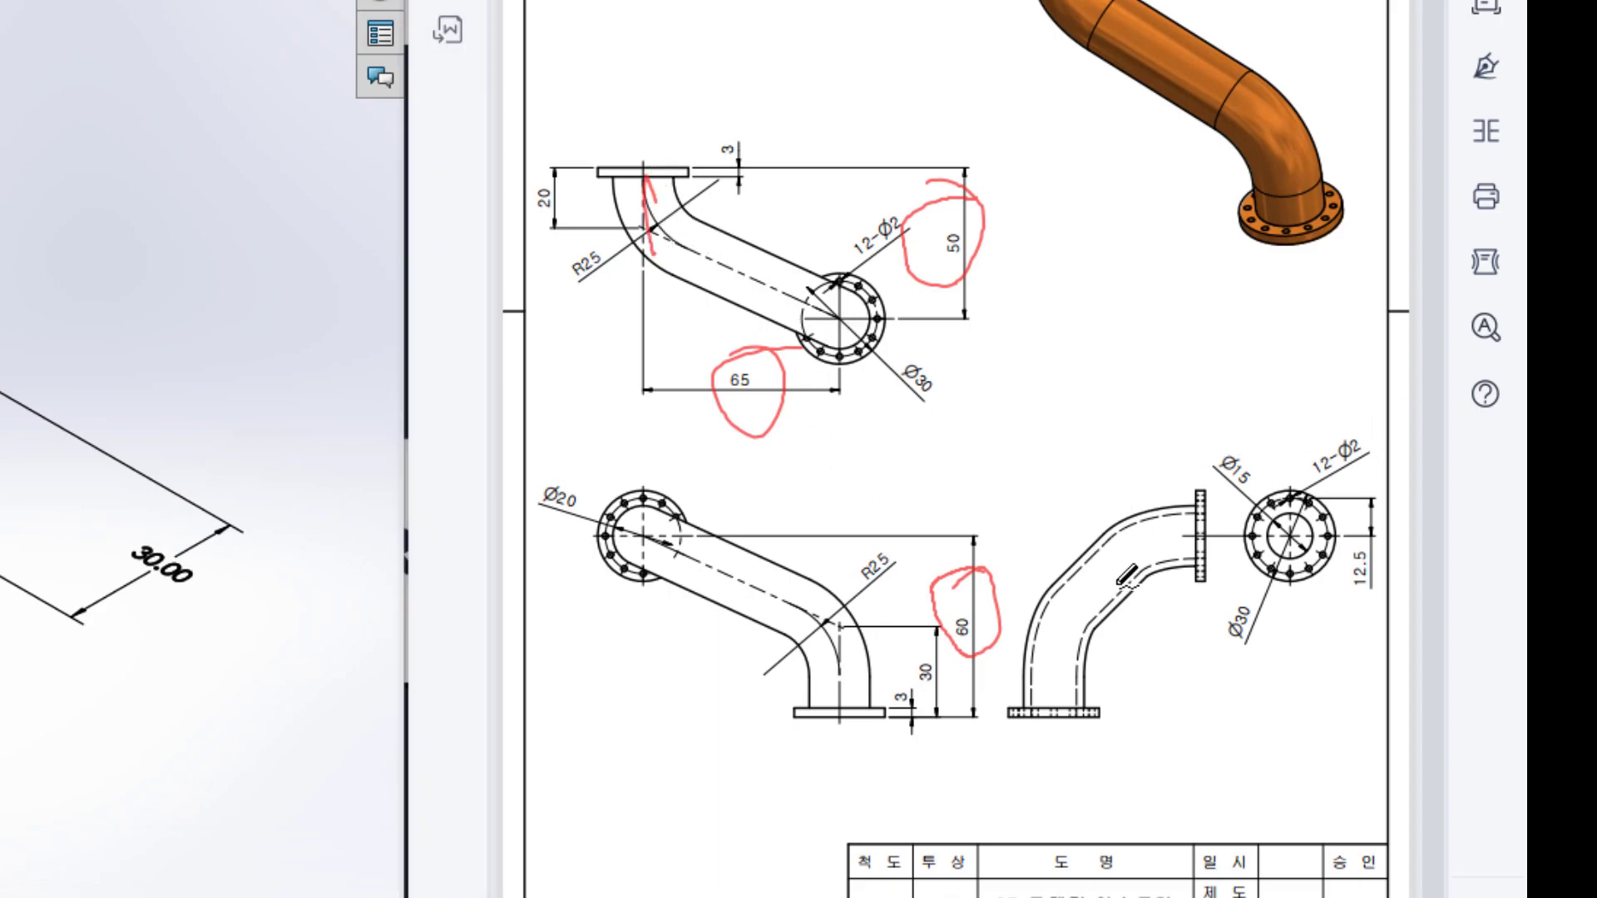
mouse_move(1020, 574)
mouse_down()
mouse_move(1025, 562)
mouse_move(925, 599)
mouse_up()
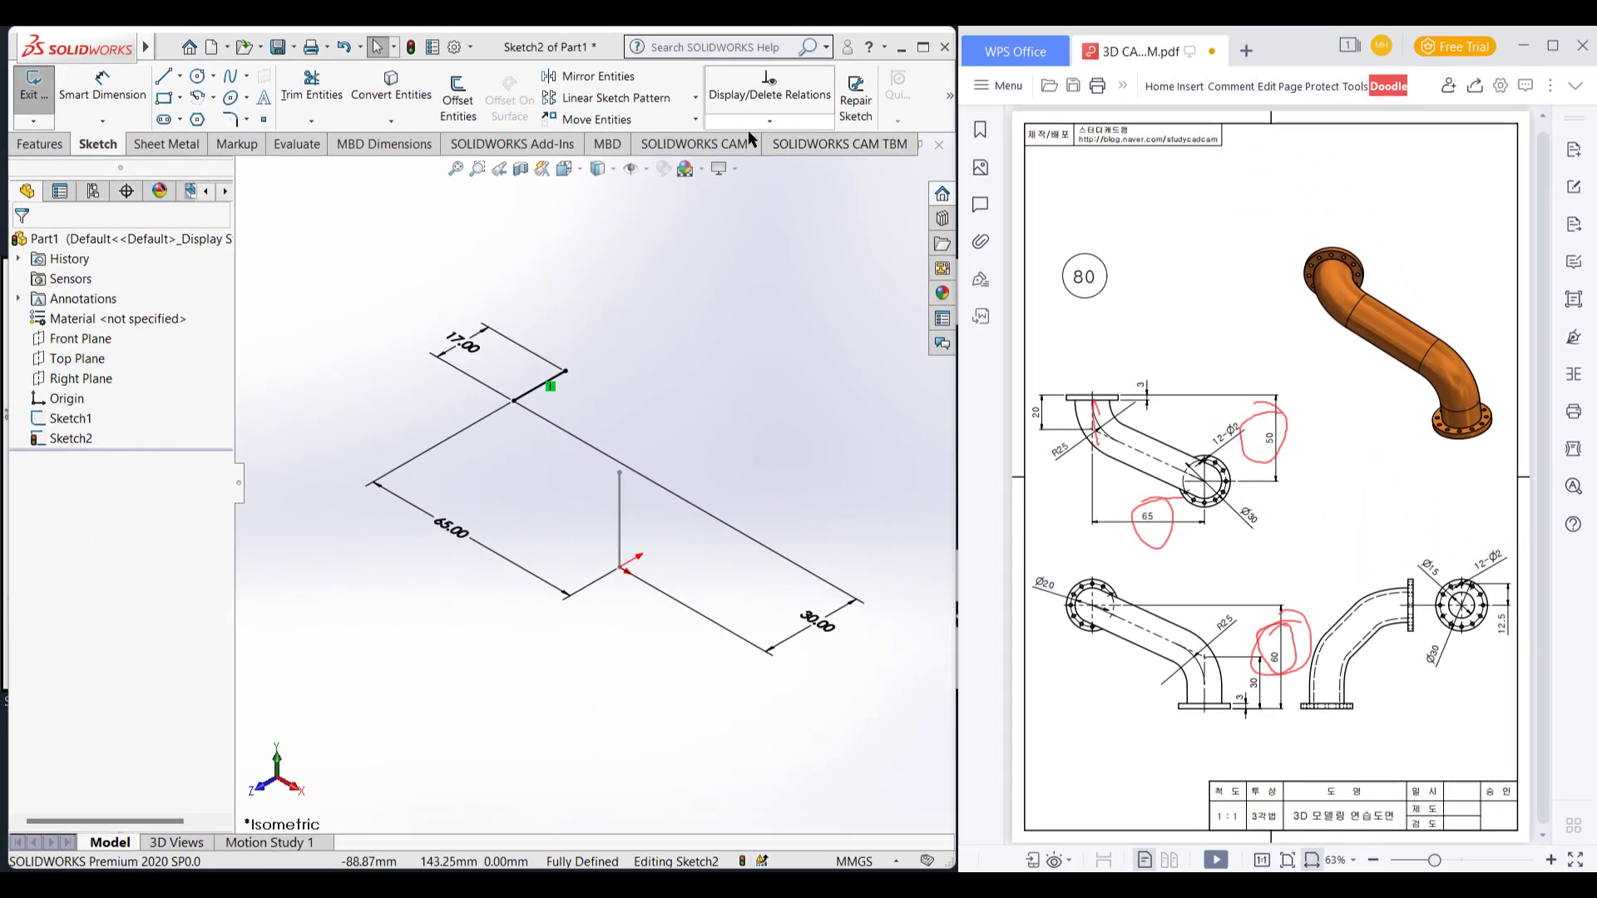
Step: Finish the current sketch and create a reference plane offset 60 mm above the Top Plane
click(35, 96)
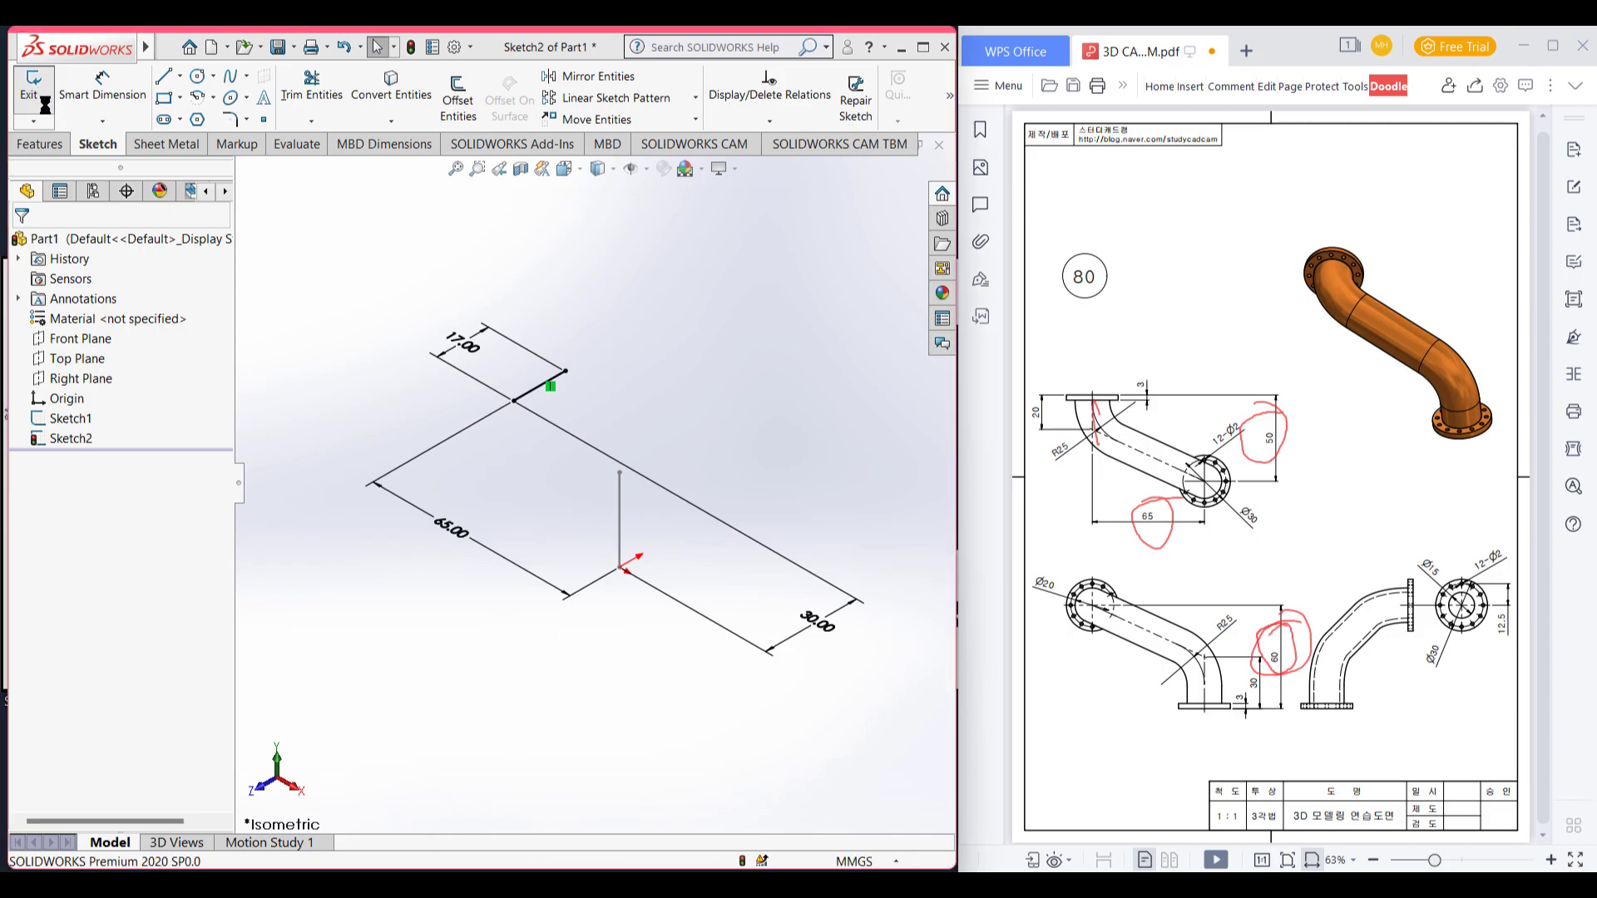
click(818, 120)
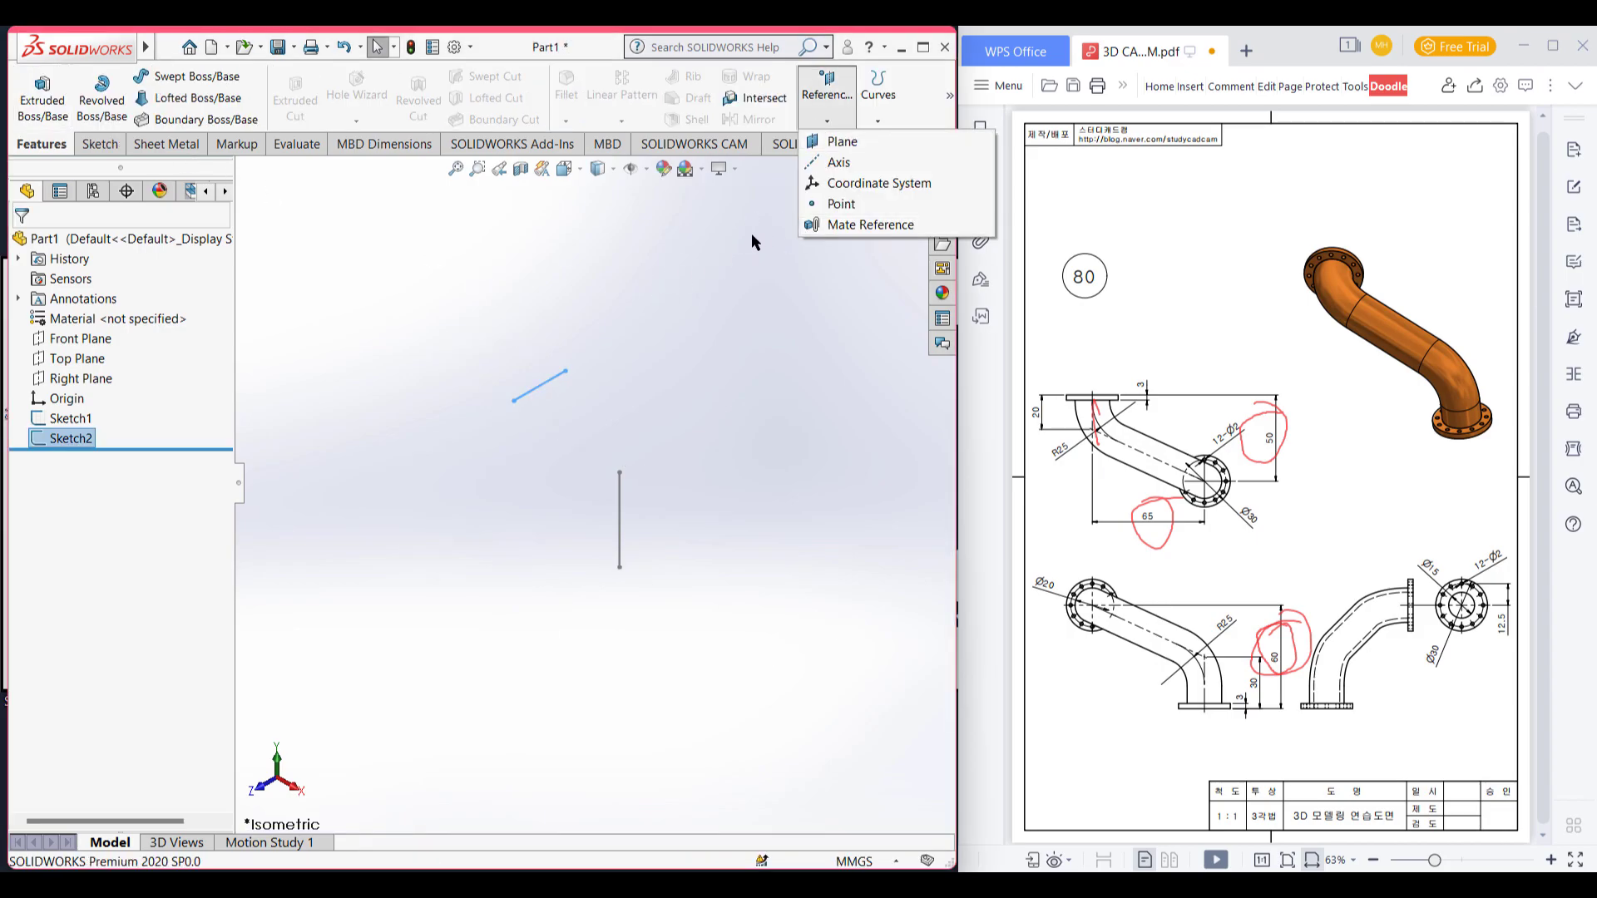
click(313, 308)
click(827, 121)
click(697, 219)
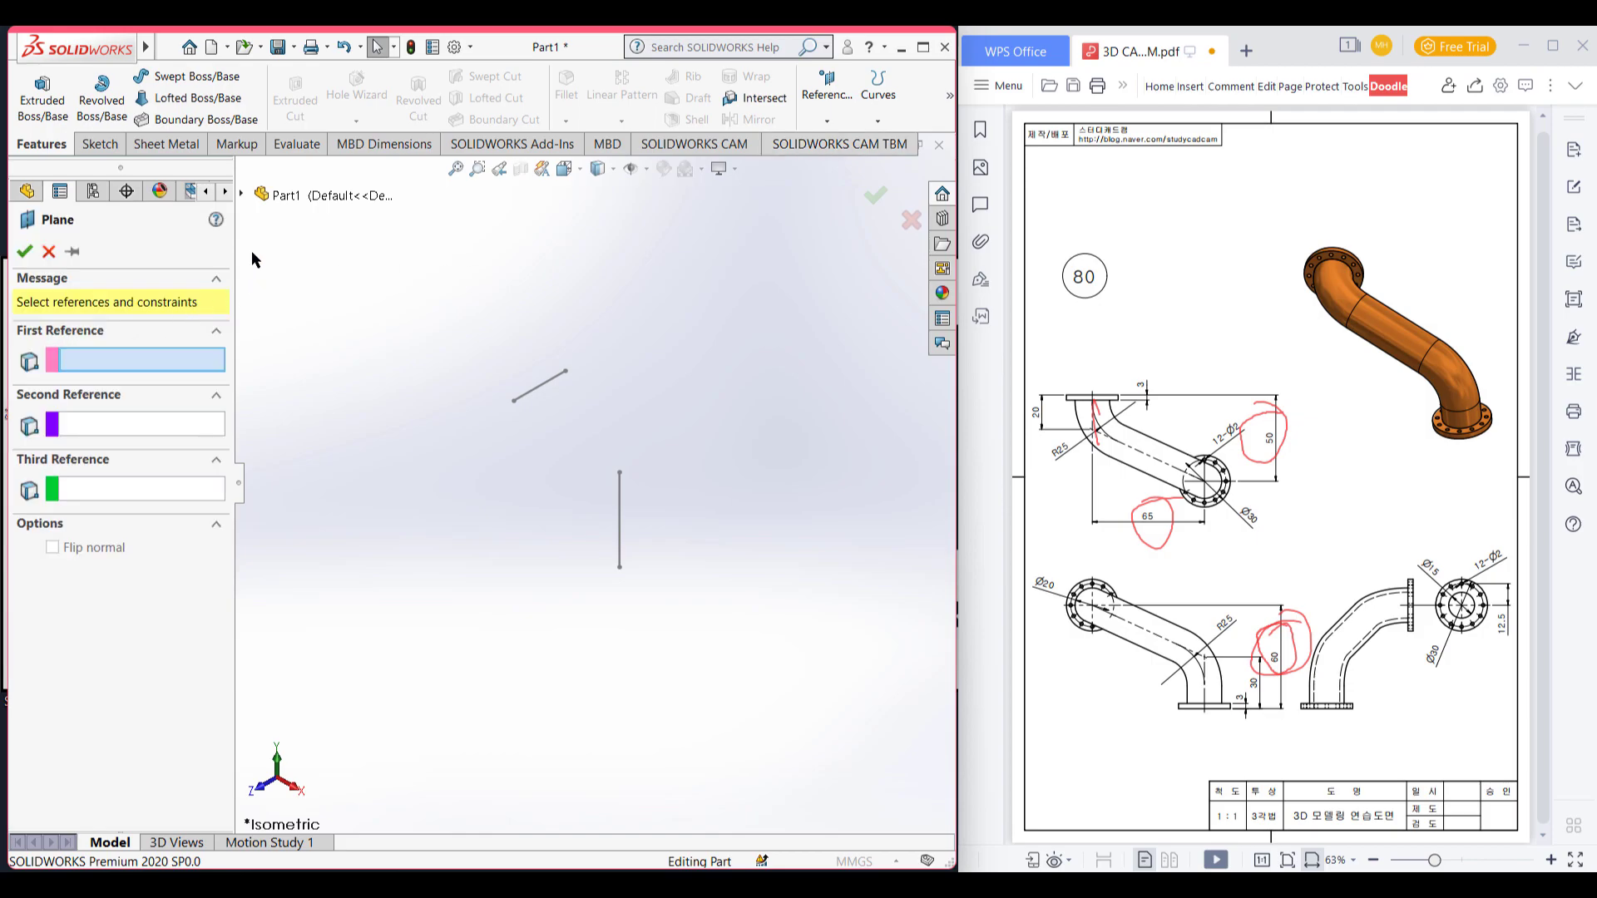
click(242, 193)
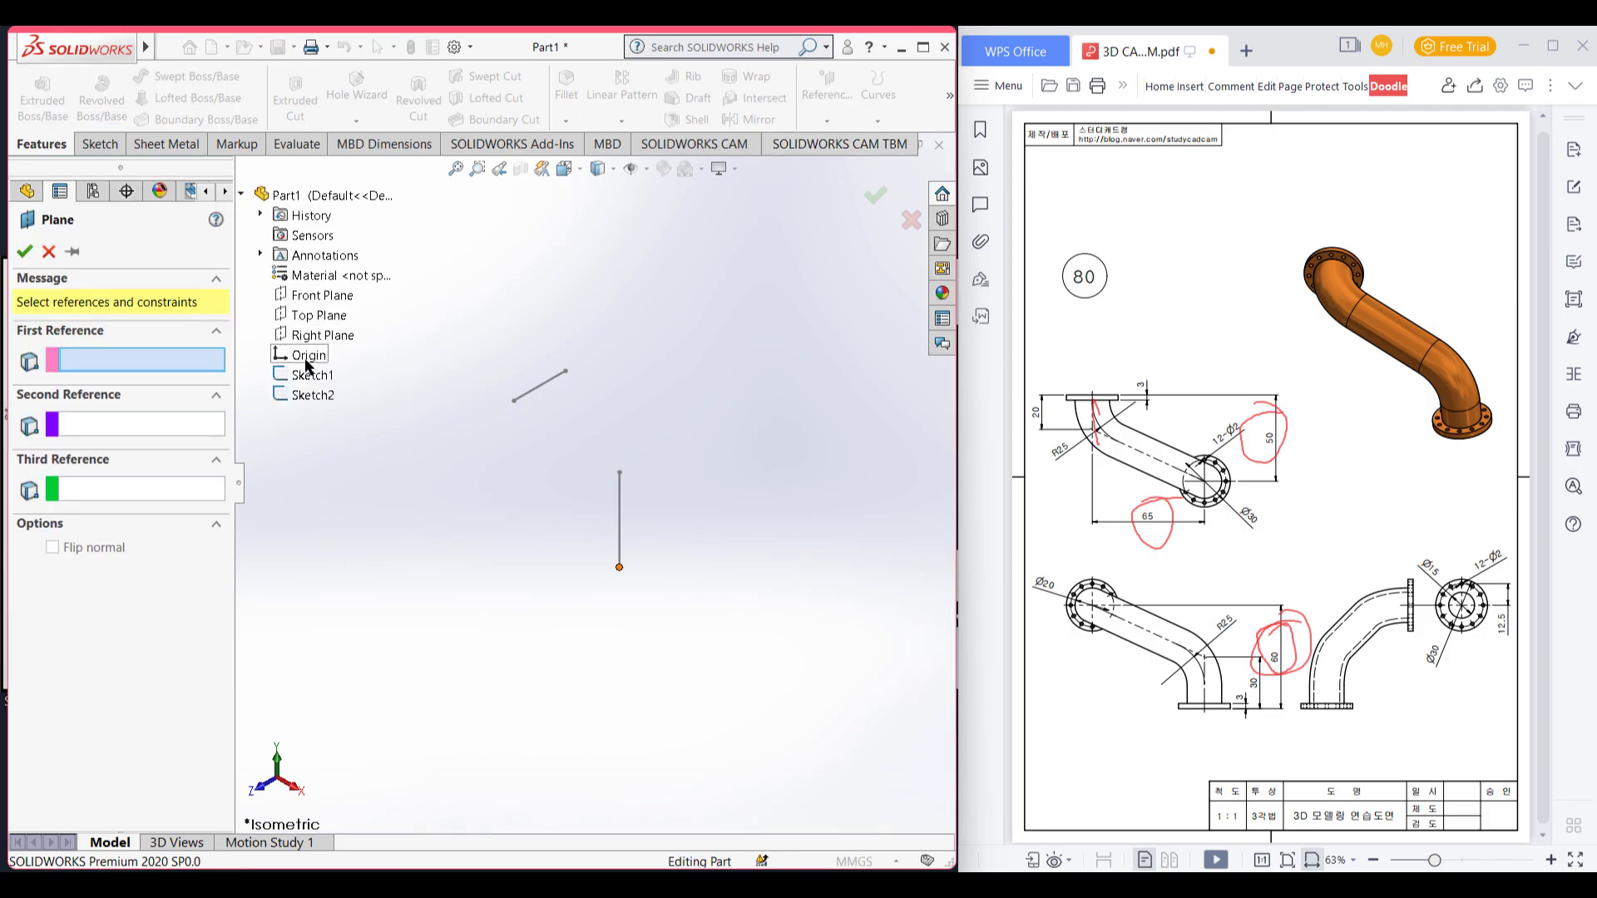
click(316, 316)
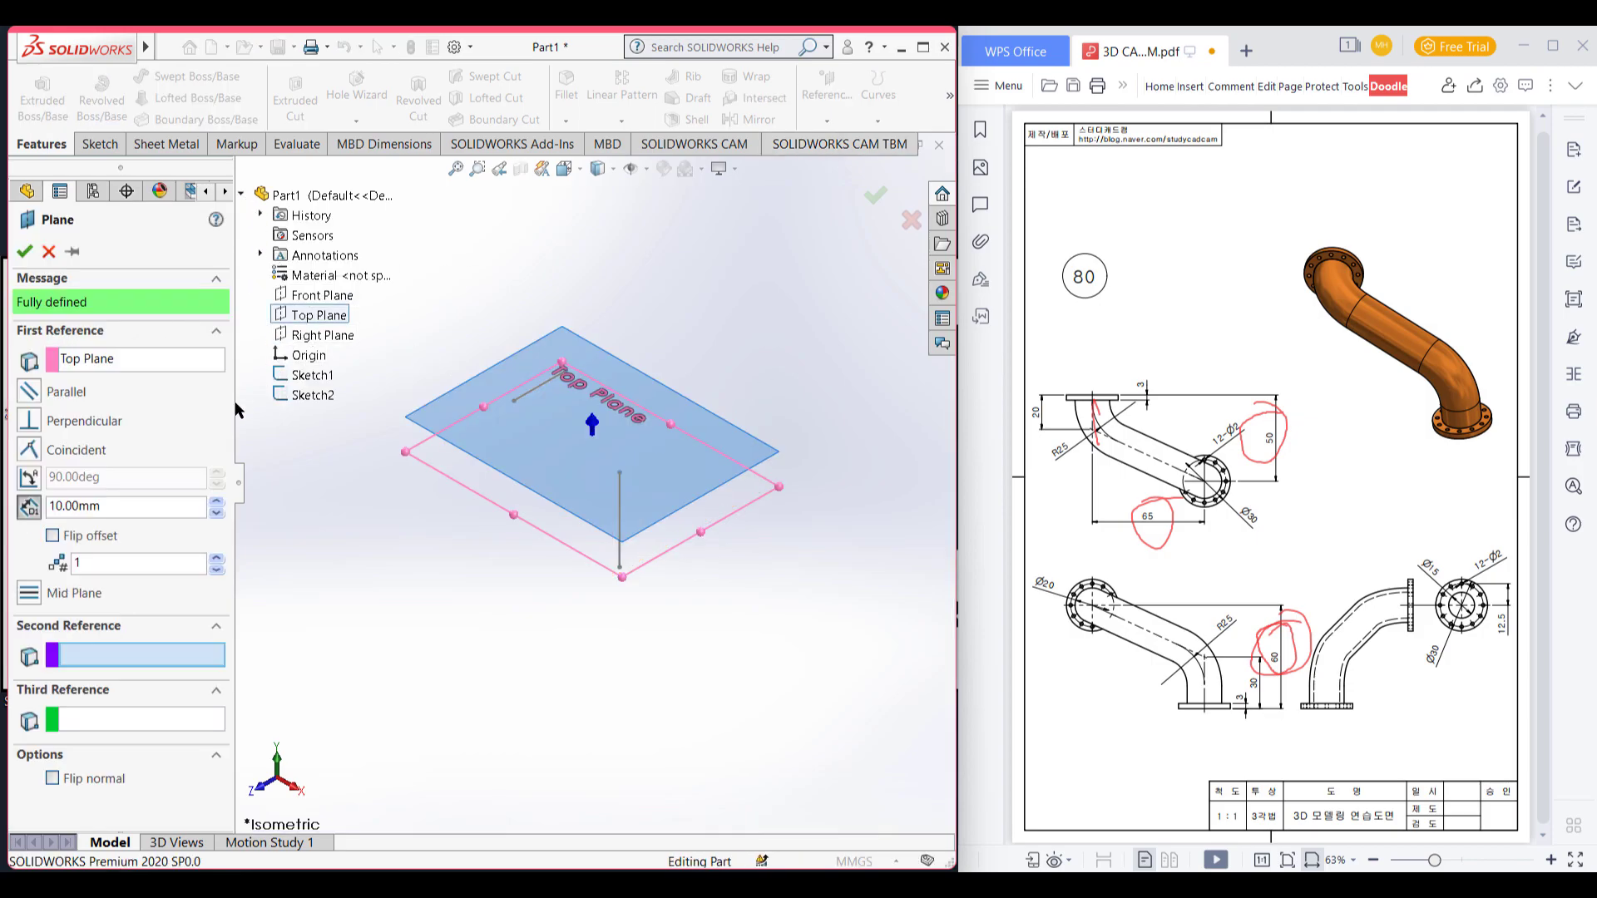
mouse_move(1300, 640)
mouse_down()
mouse_move(1257, 634)
mouse_move(1257, 680)
mouse_move(1295, 628)
mouse_up()
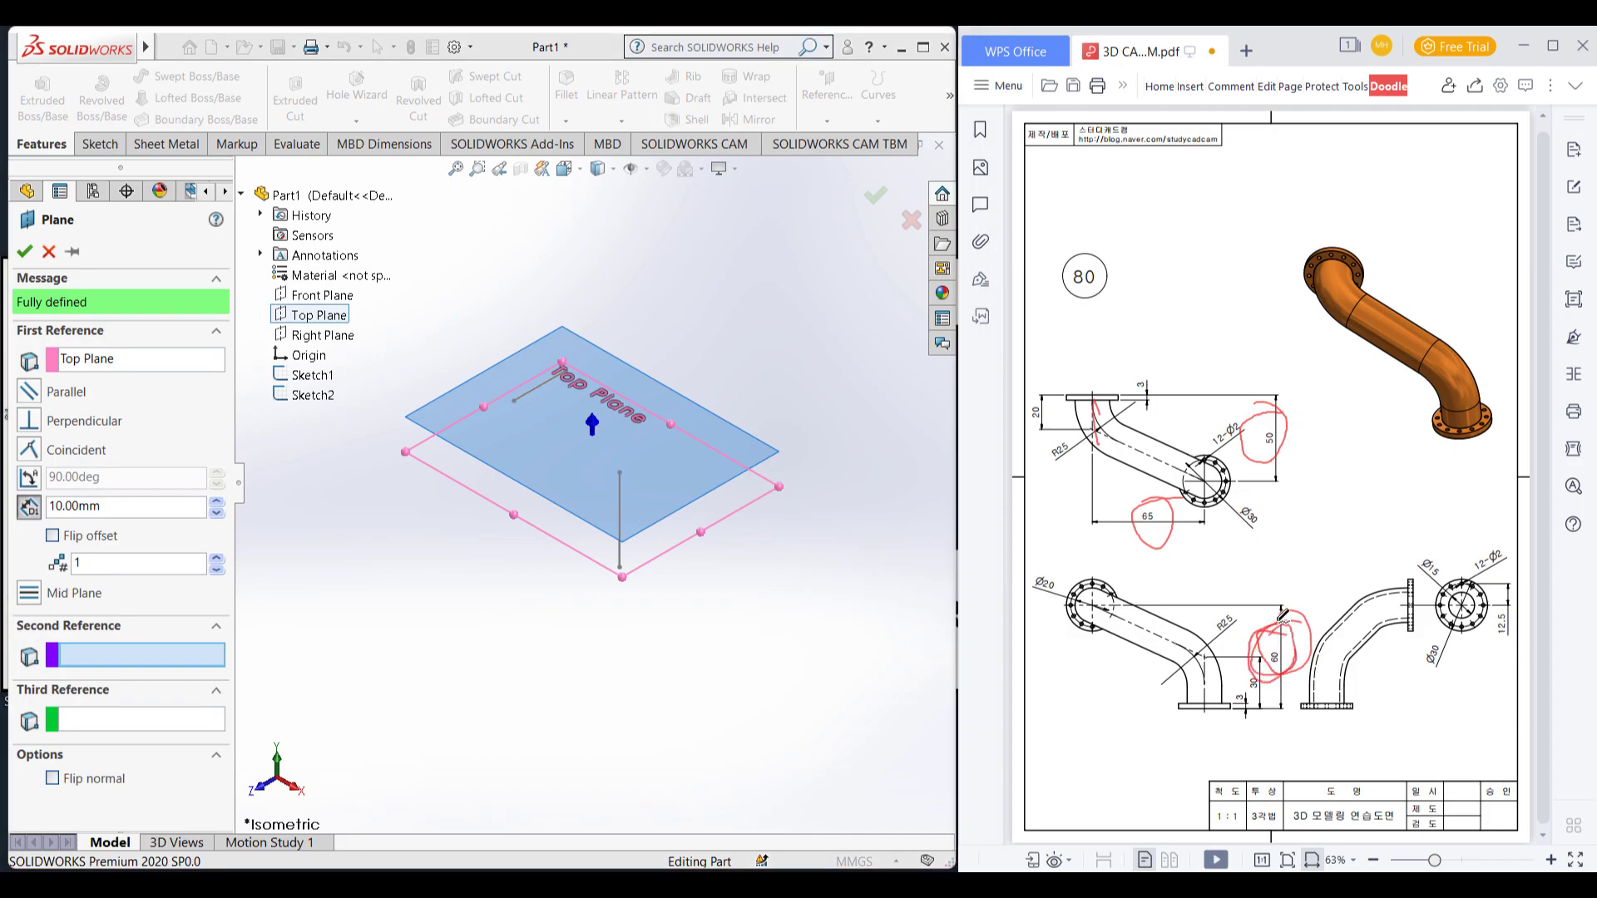
click(107, 507)
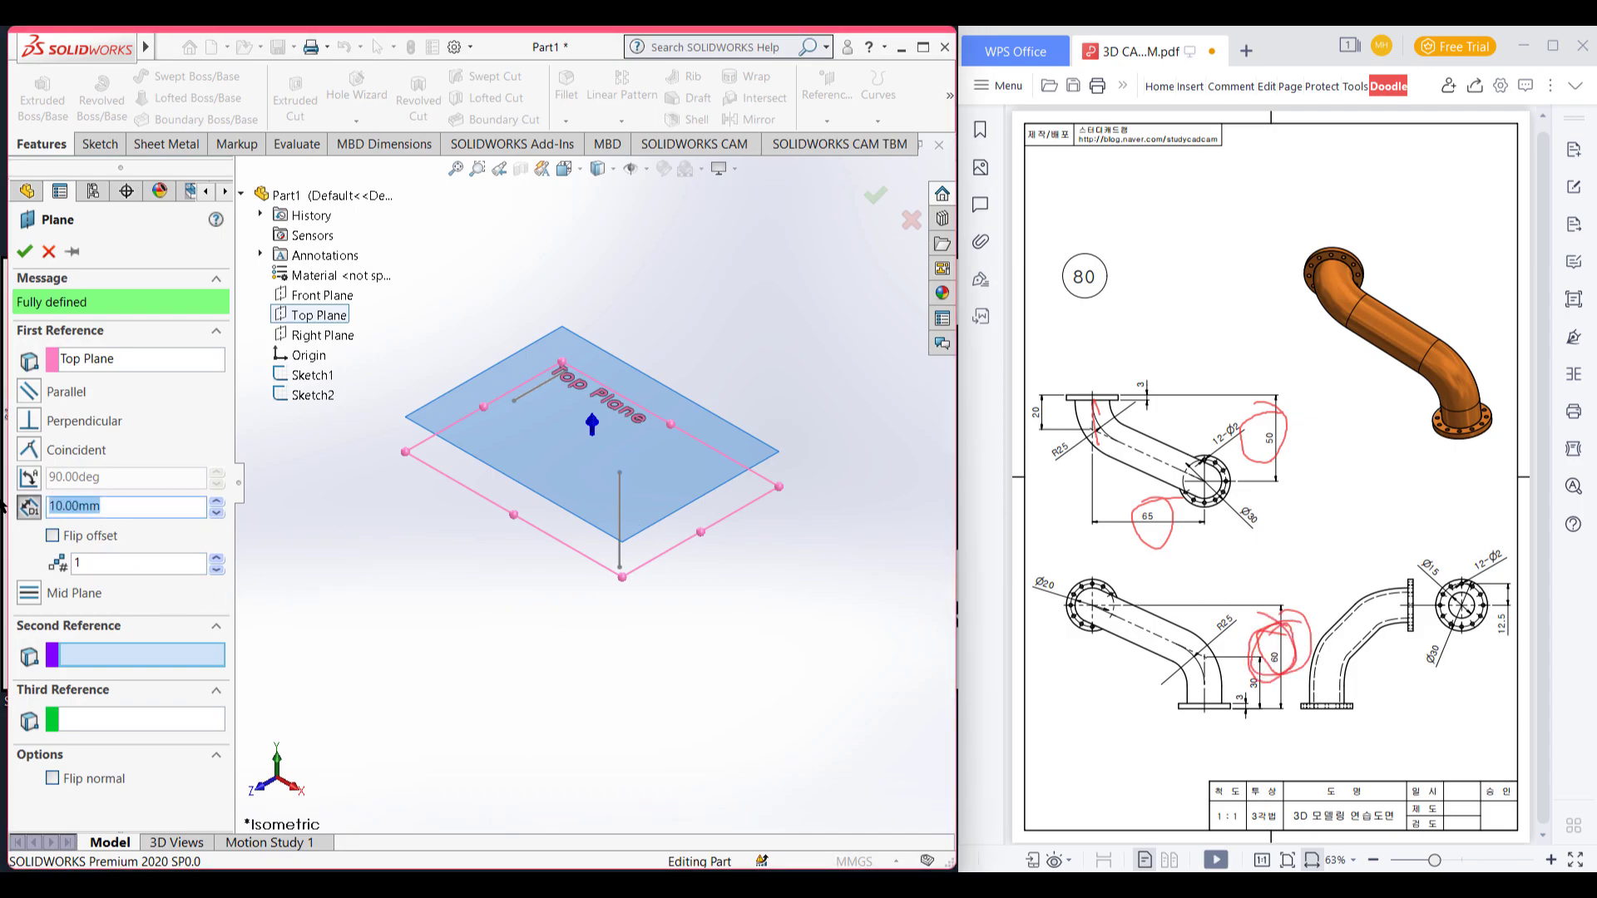
text(60)
key(Return)
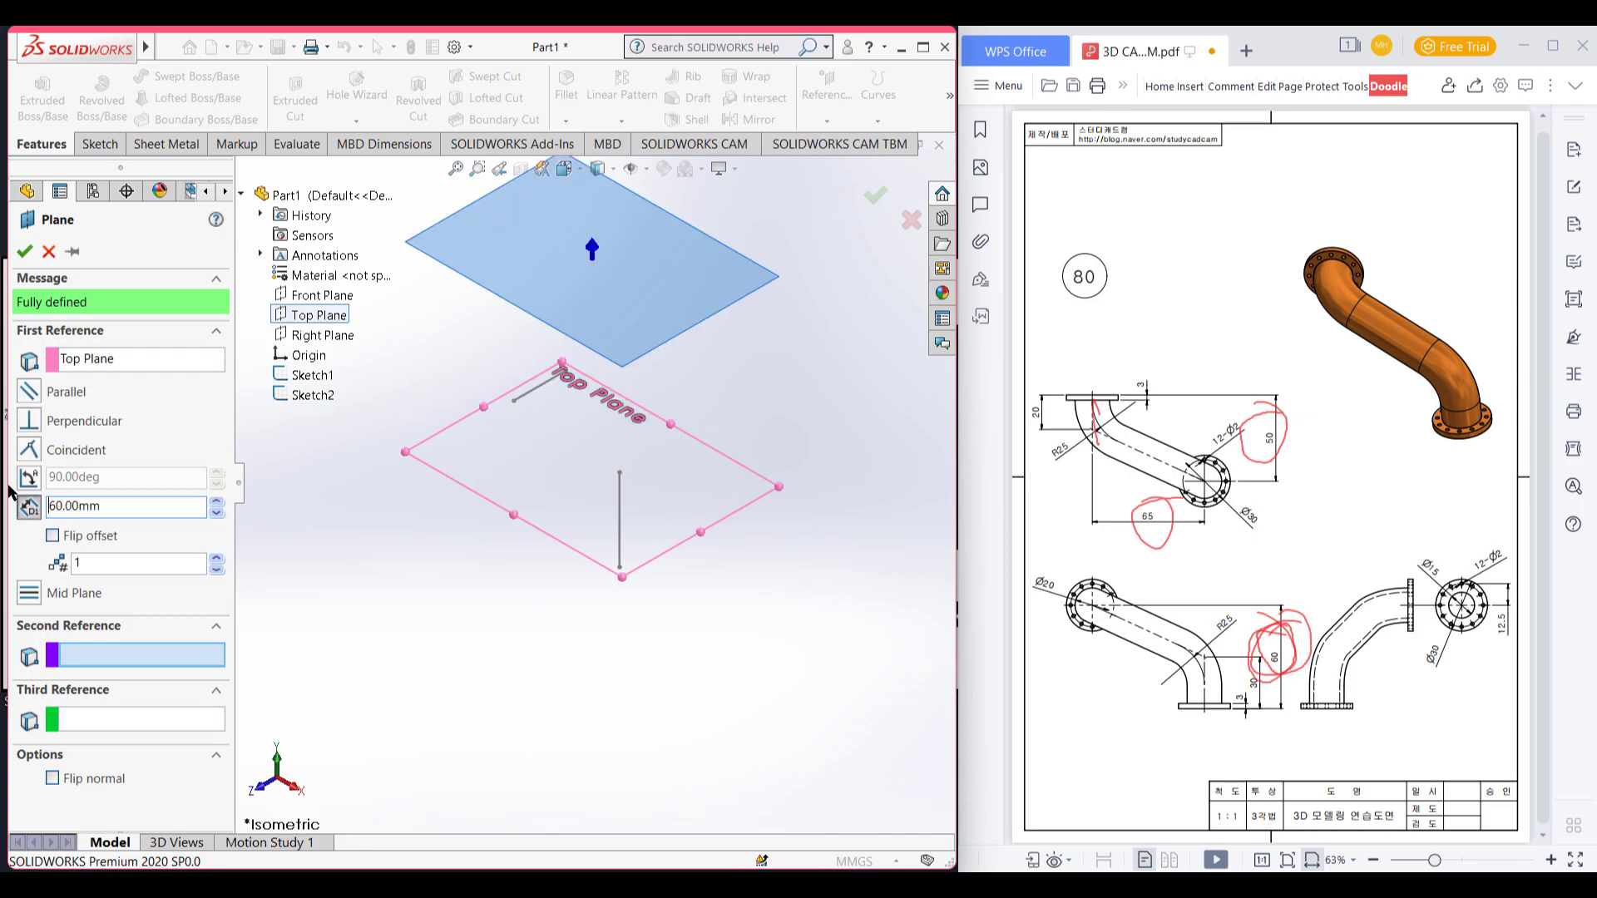
click(16, 254)
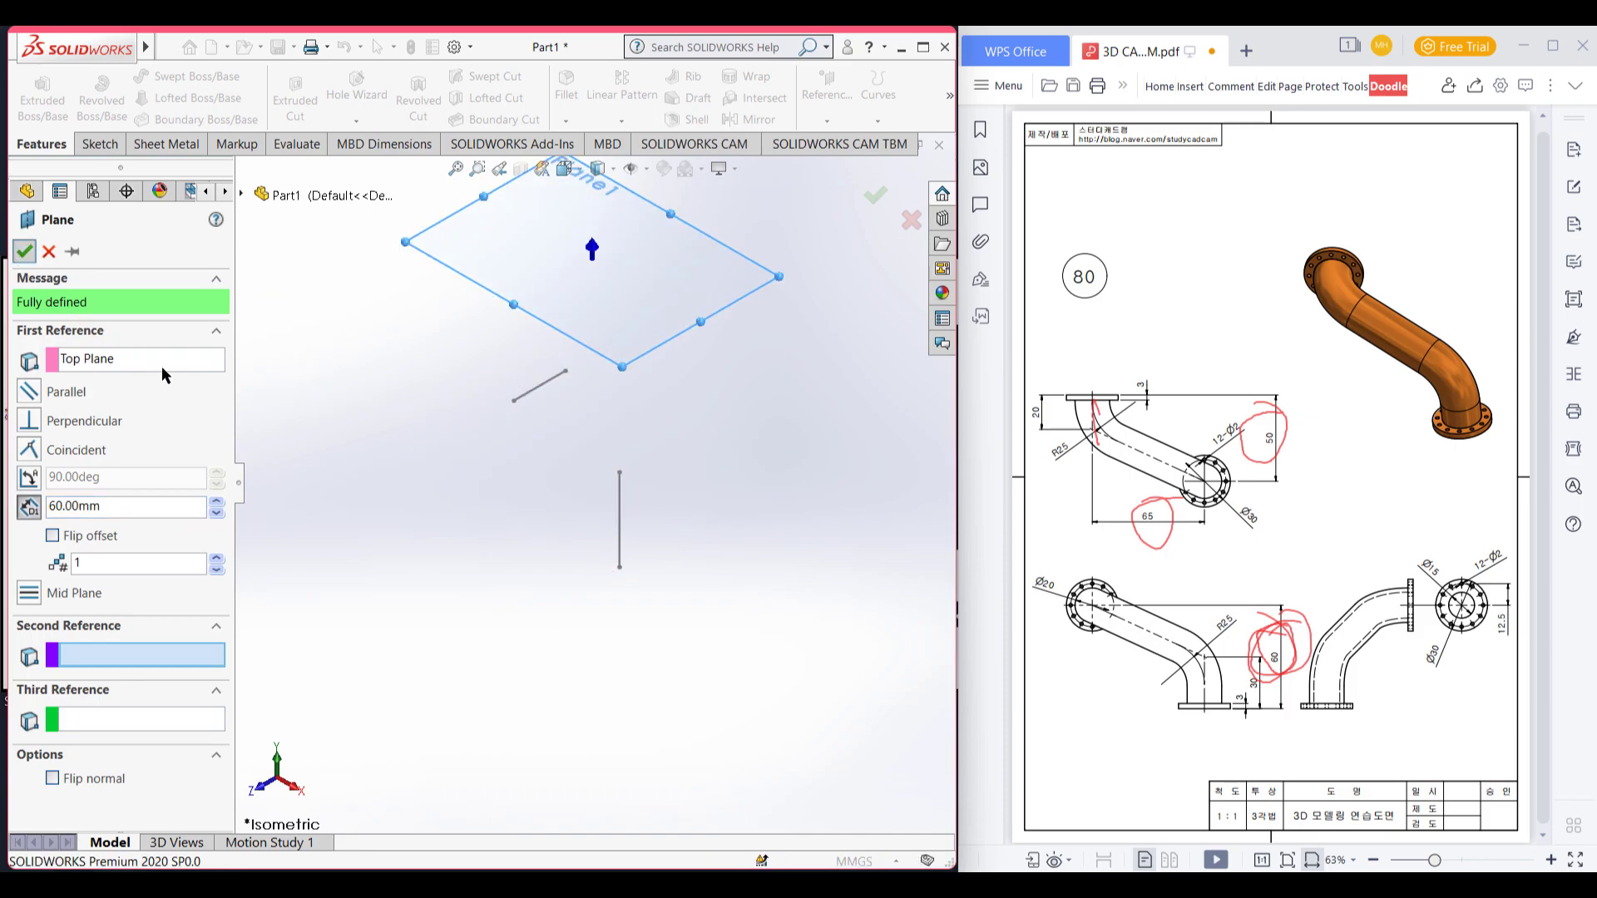
Step: Sketch on the 60 mm offset plane and convert the short Top Plane line into it as the upper leg's centreline
click(557, 243)
right_click(557, 243)
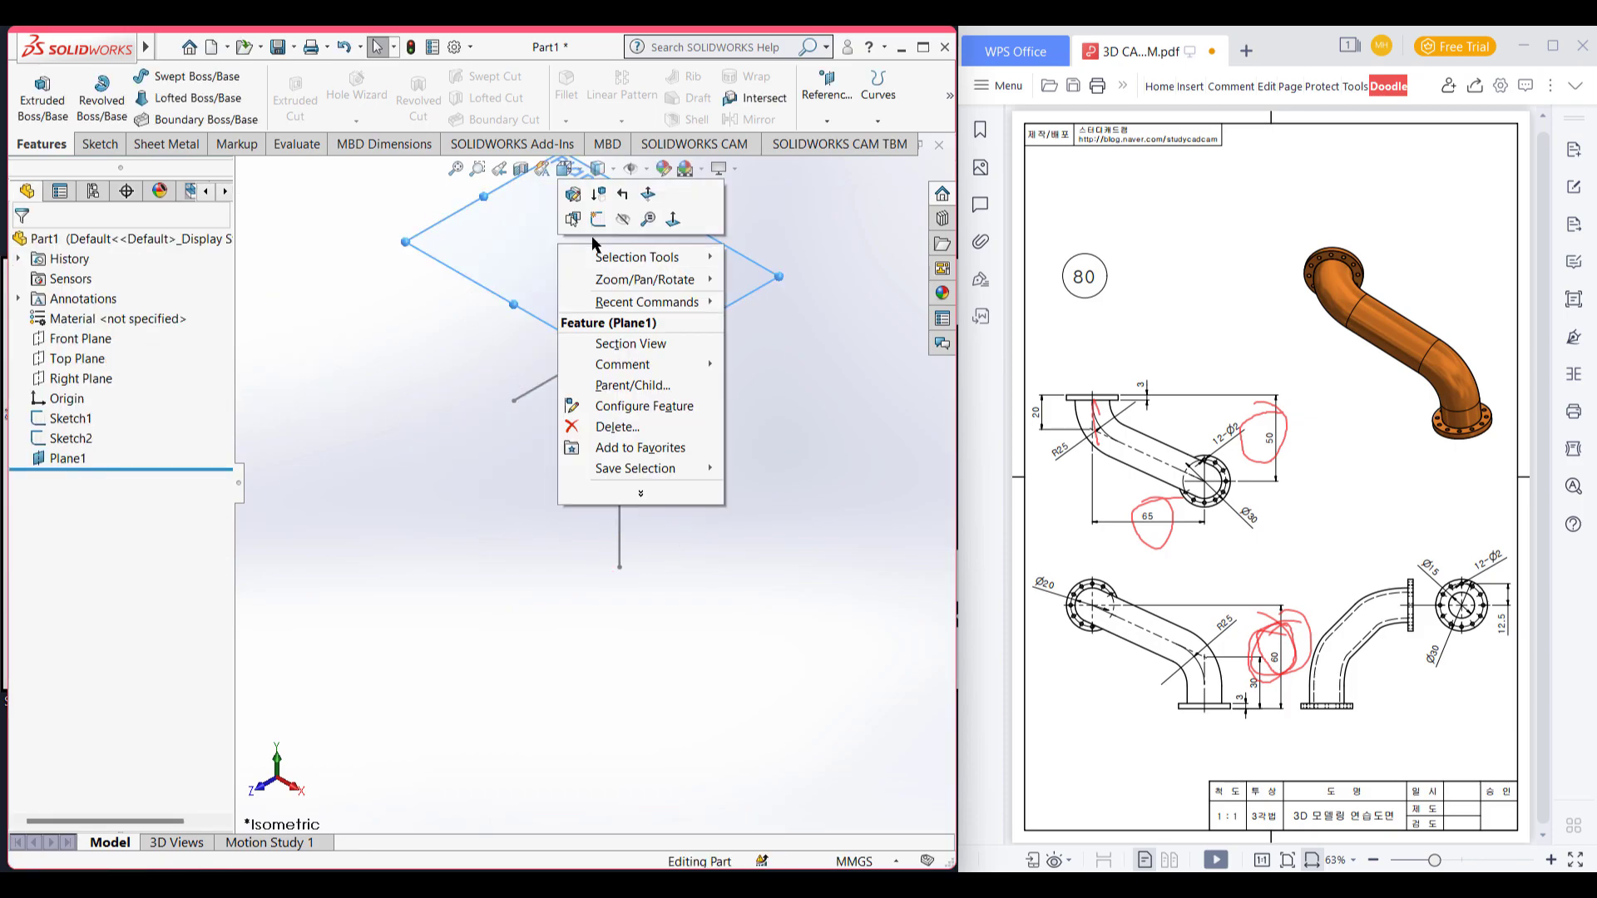
click(604, 232)
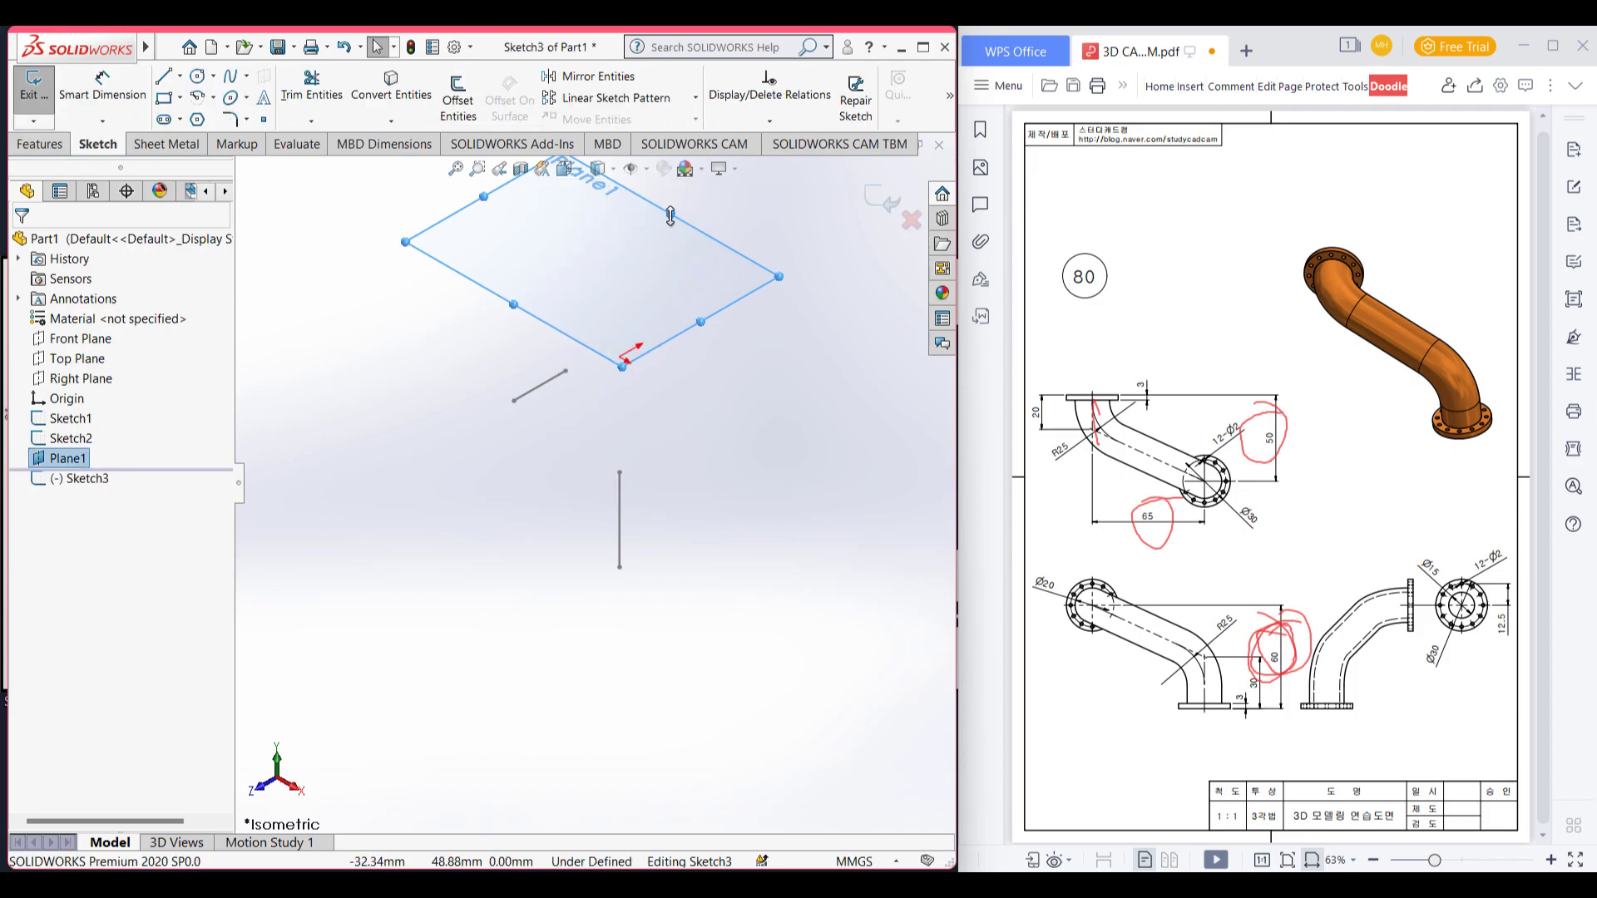
key(ctrl+8)
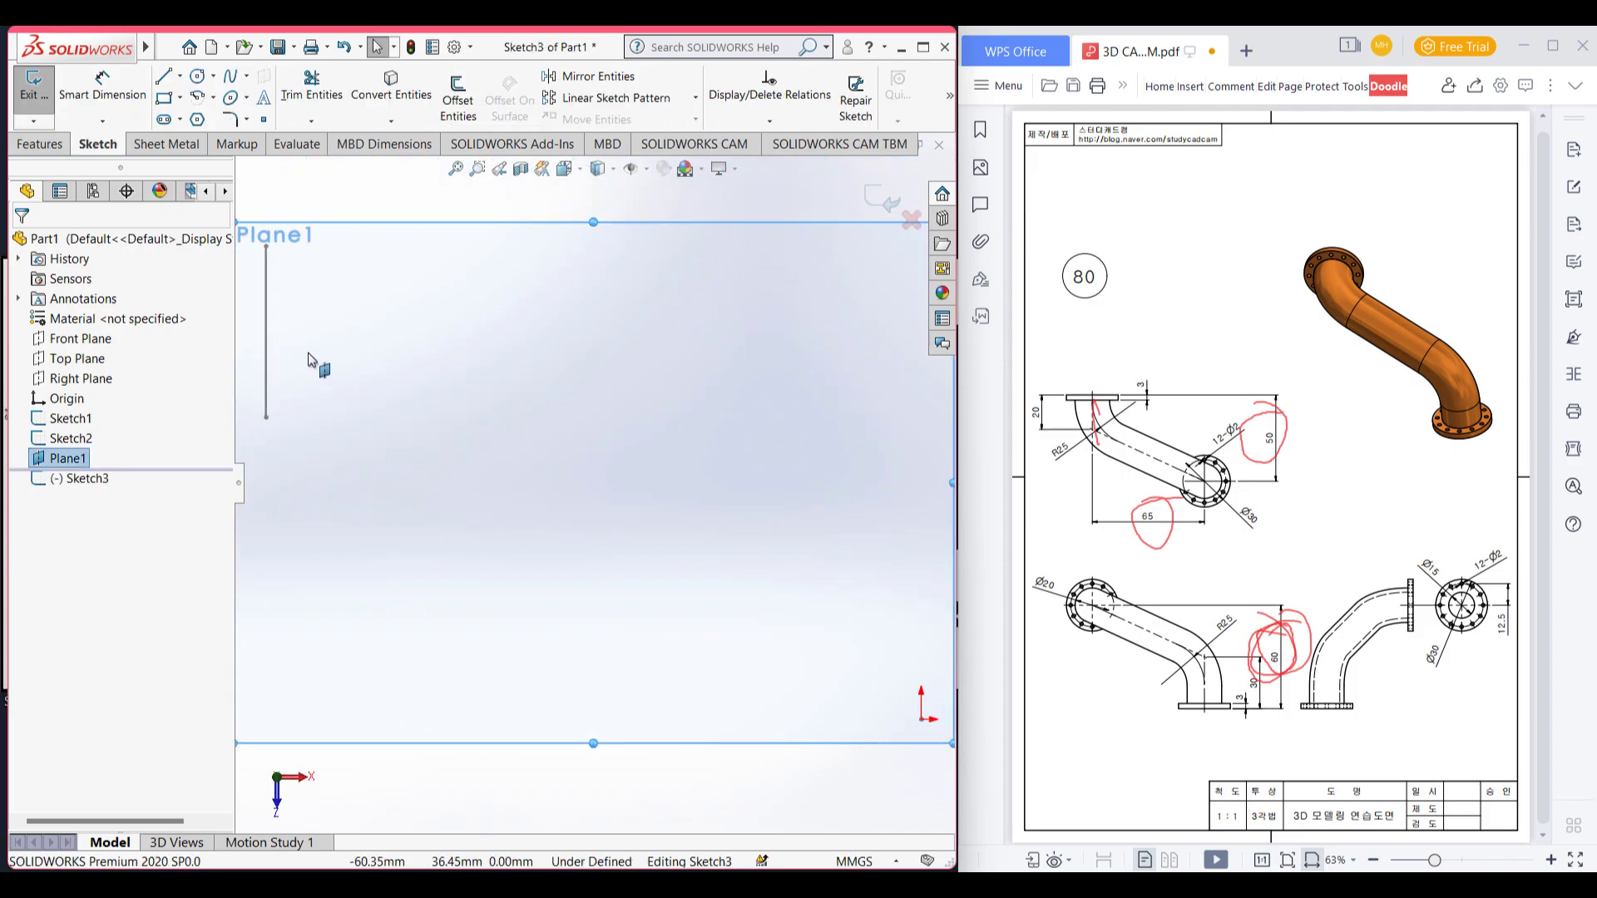
click(266, 332)
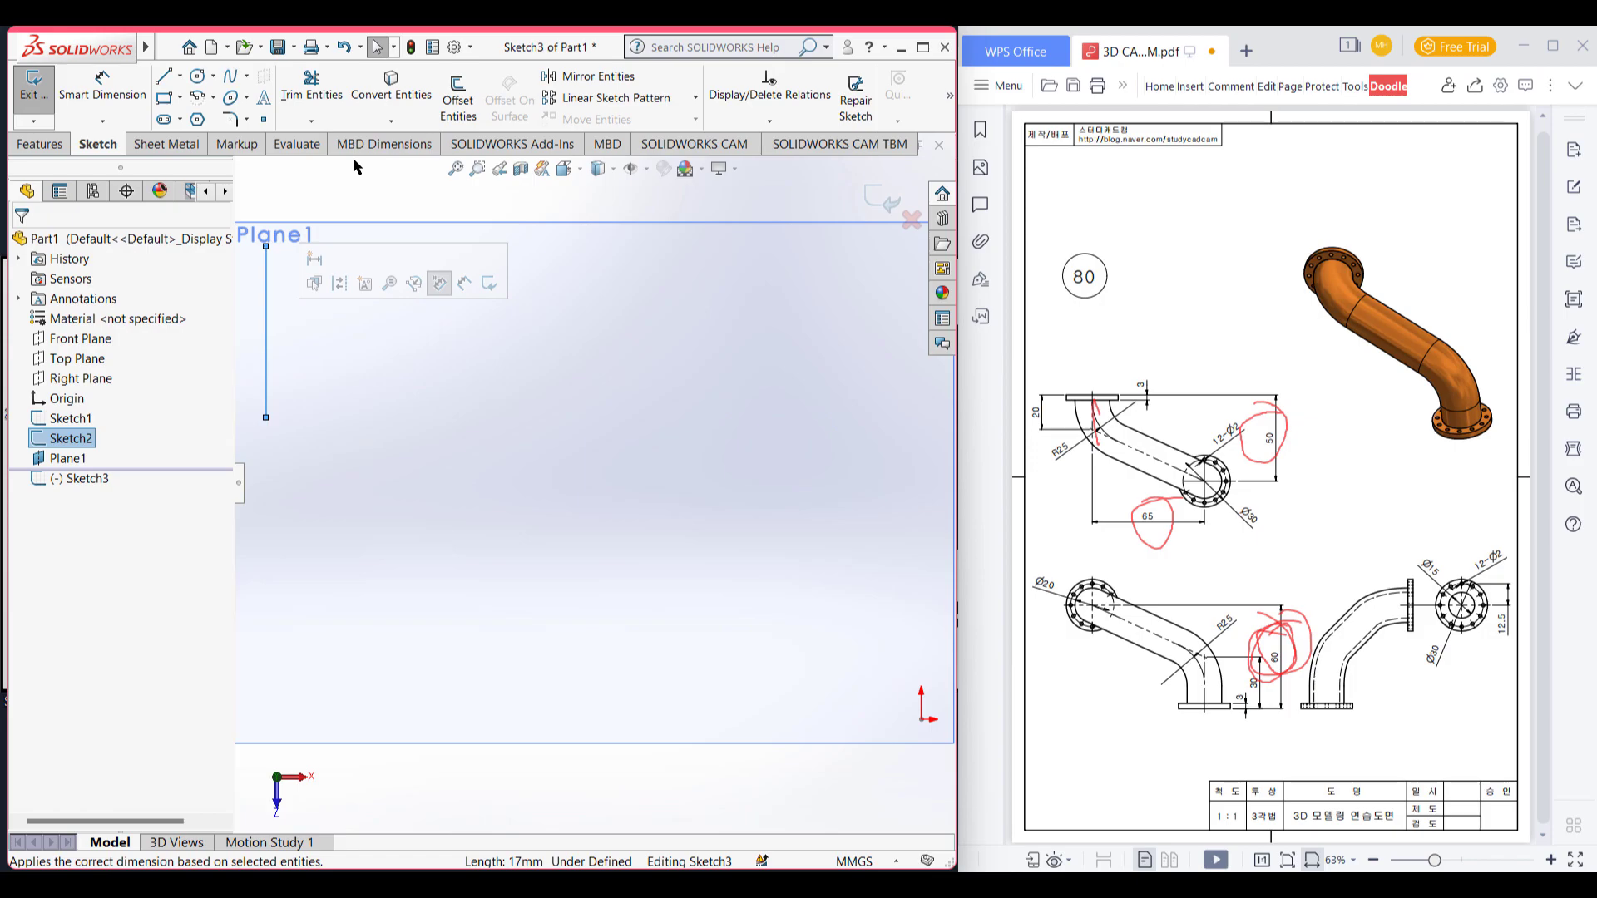
click(377, 101)
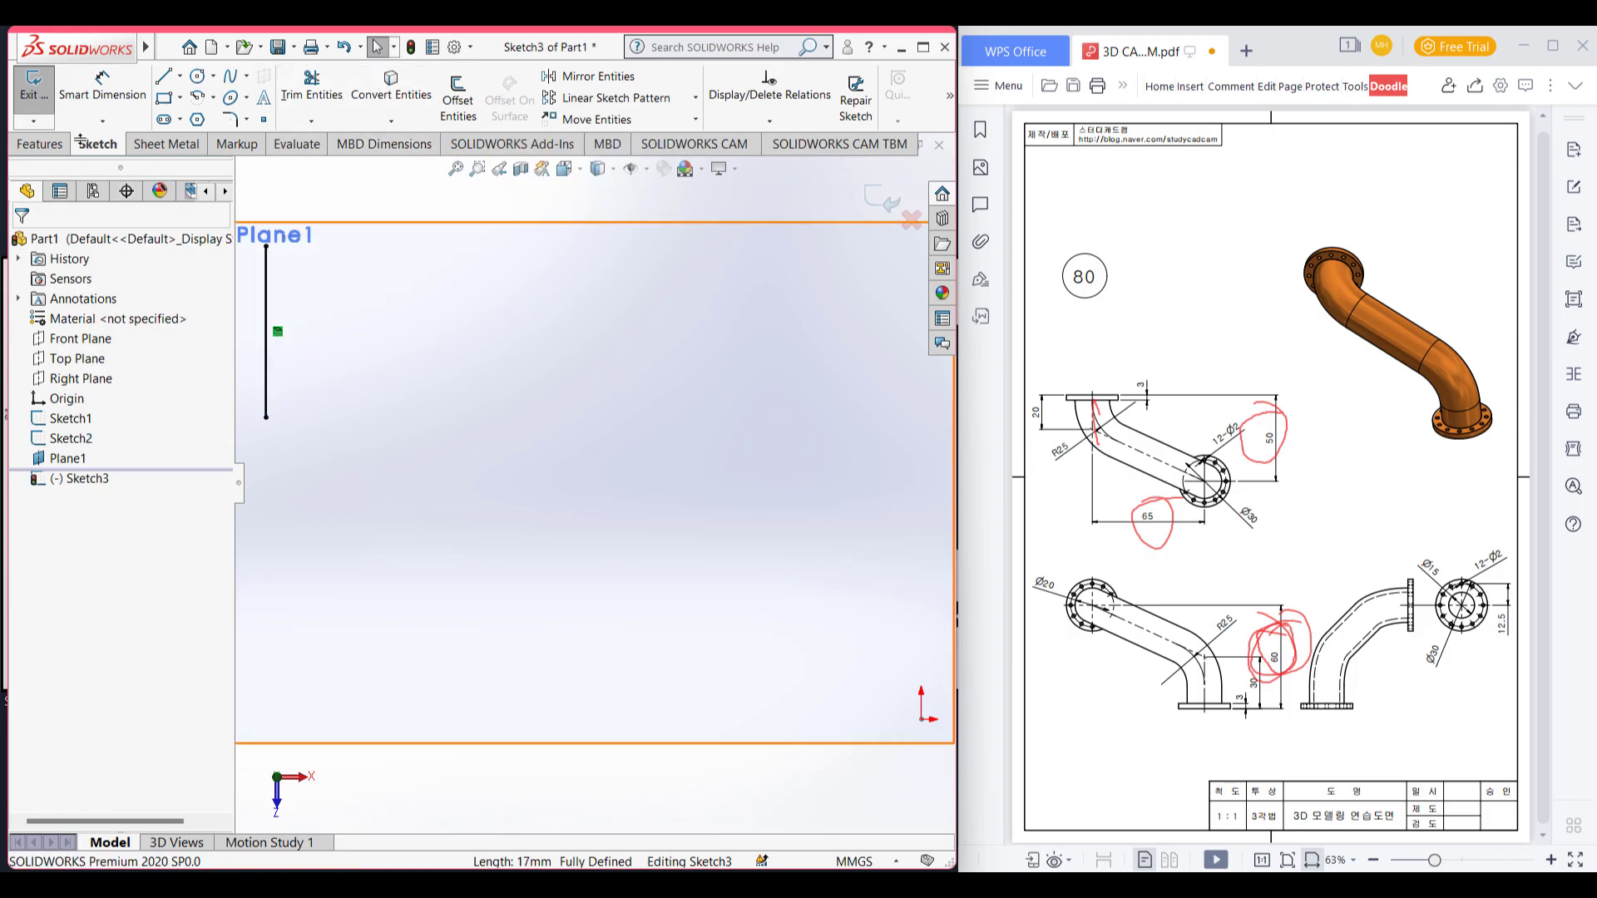
key(ctrl+7)
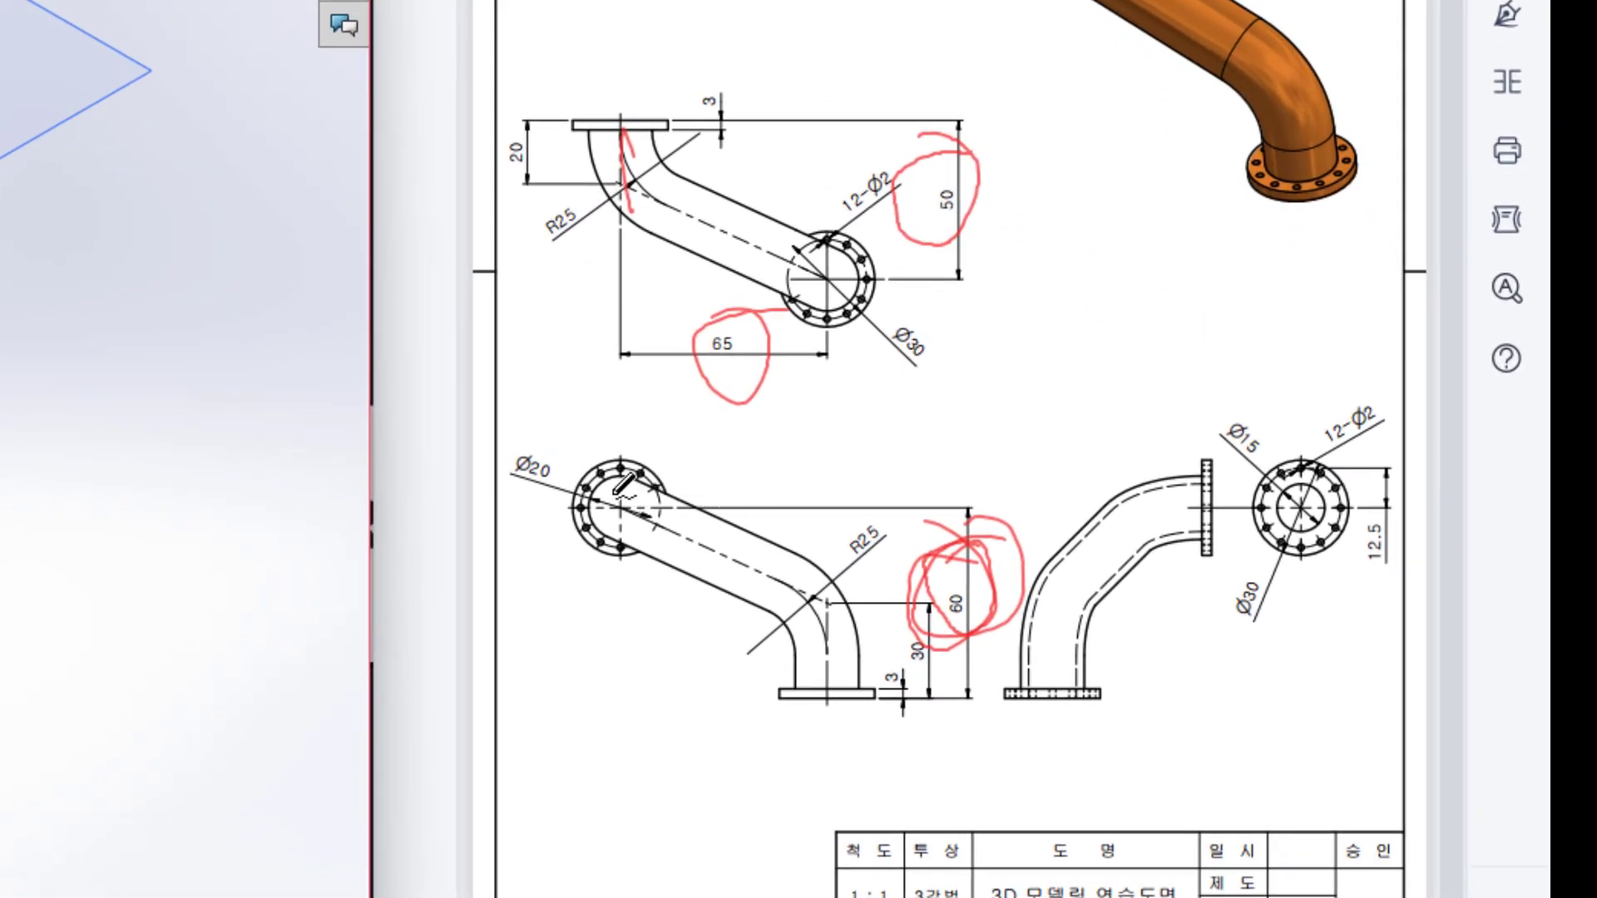
Step: Mark the sloped centreline in red on the practice drawing and hide the offset plane in the model
drag(610, 496, 819, 605)
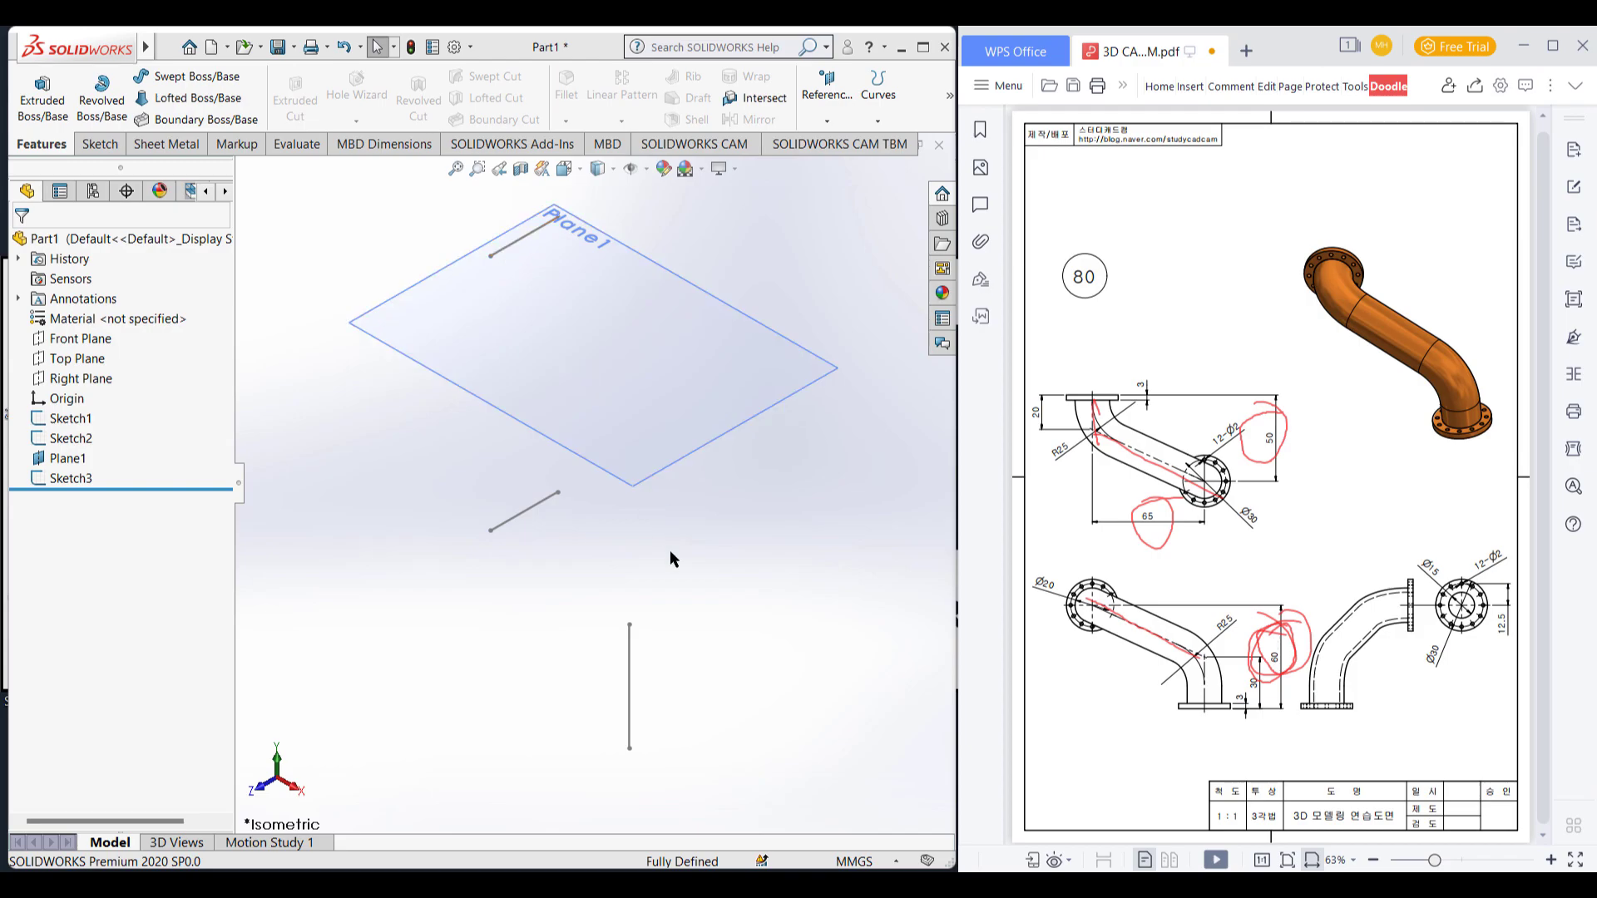
right_click(606, 303)
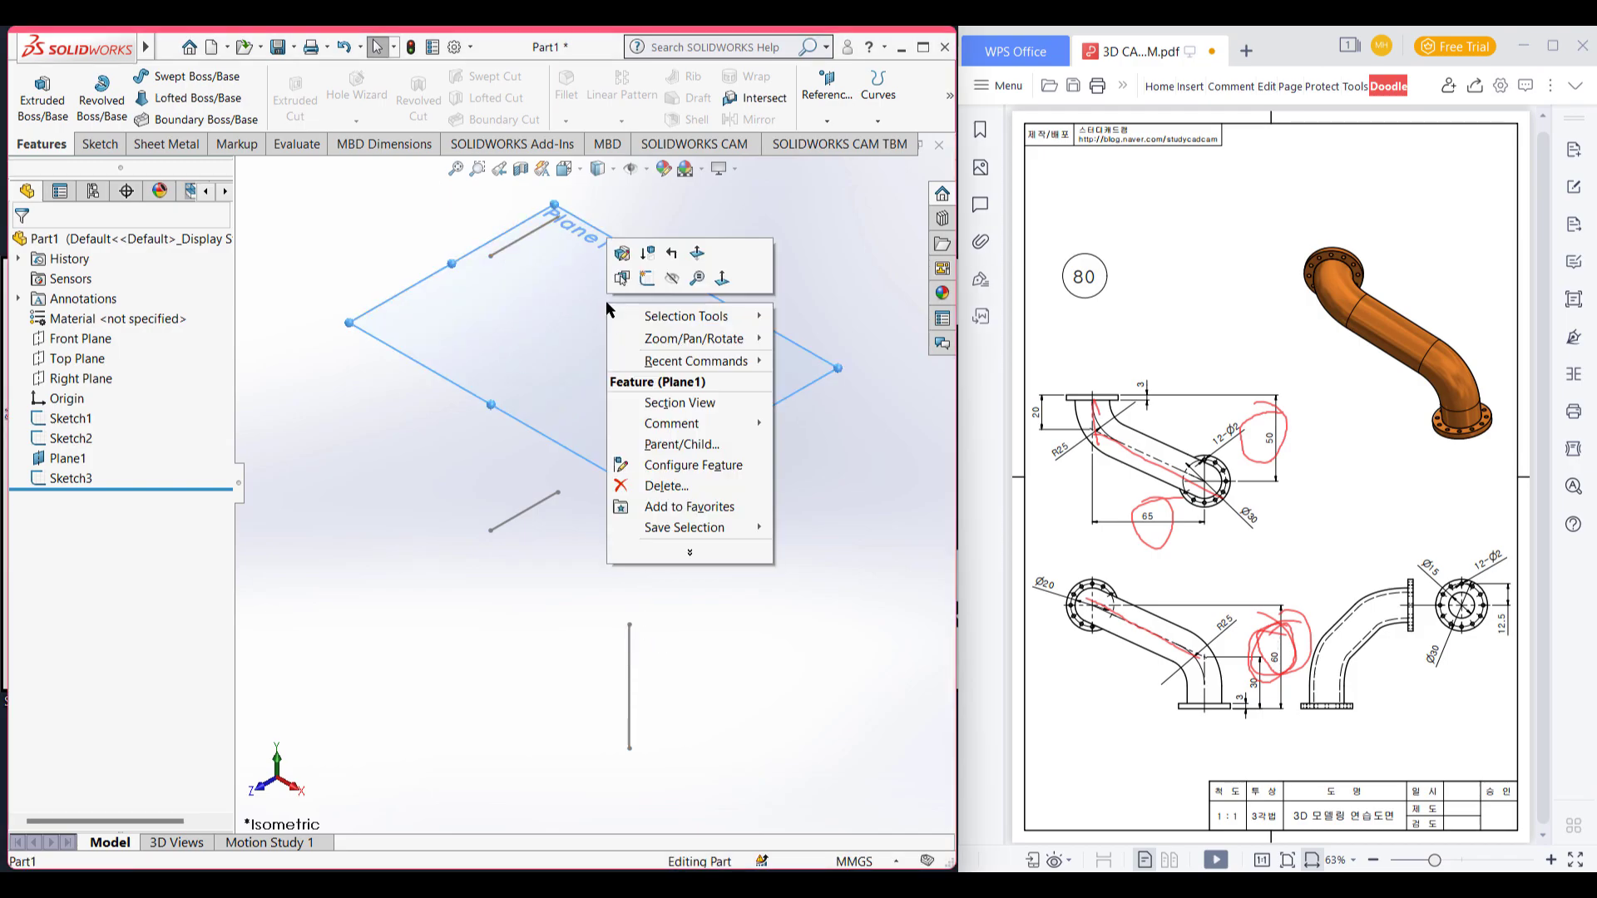
click(673, 280)
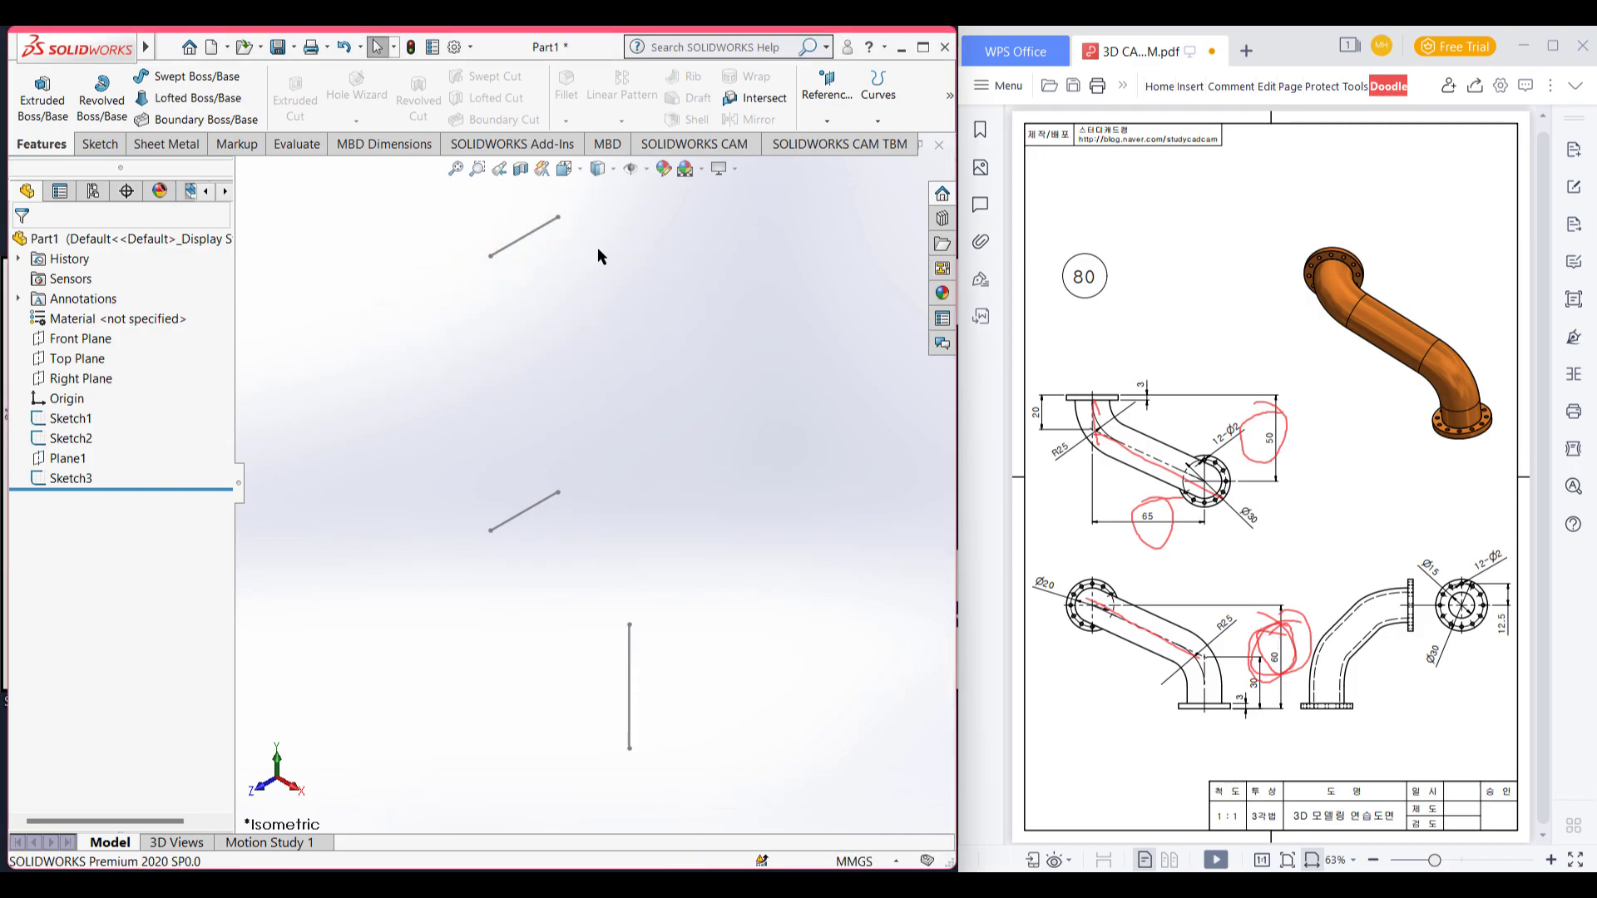
Step: Create a reference plane through the raised short line's front endpoint and the vertical line's upper endpoint, perpendicular to the Top Plane
click(832, 122)
click(840, 146)
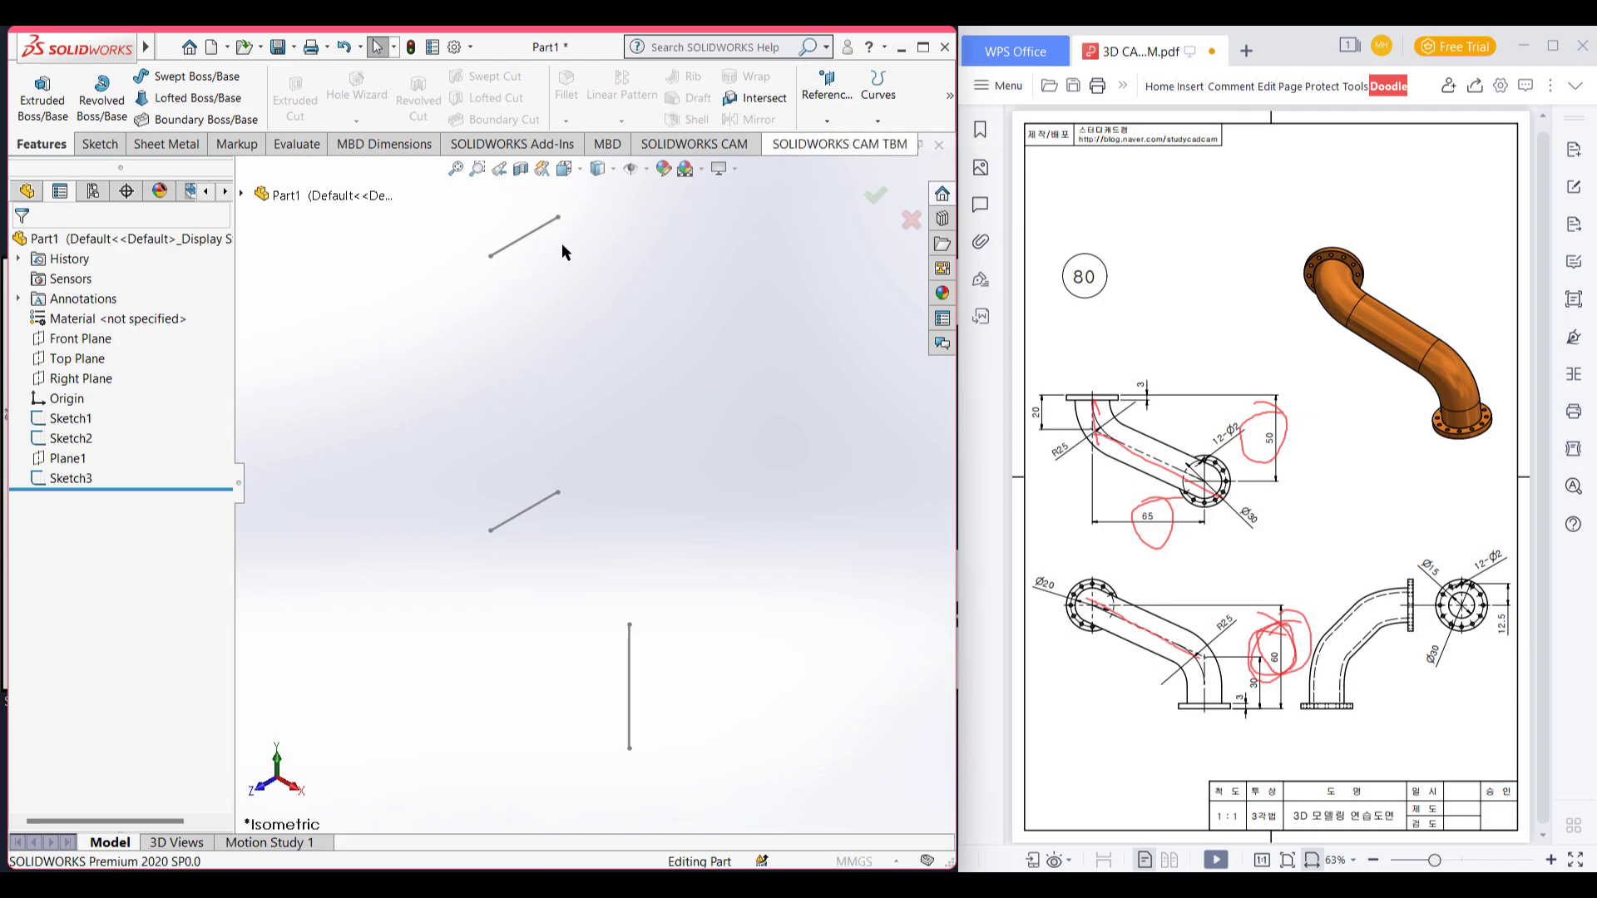
click(491, 257)
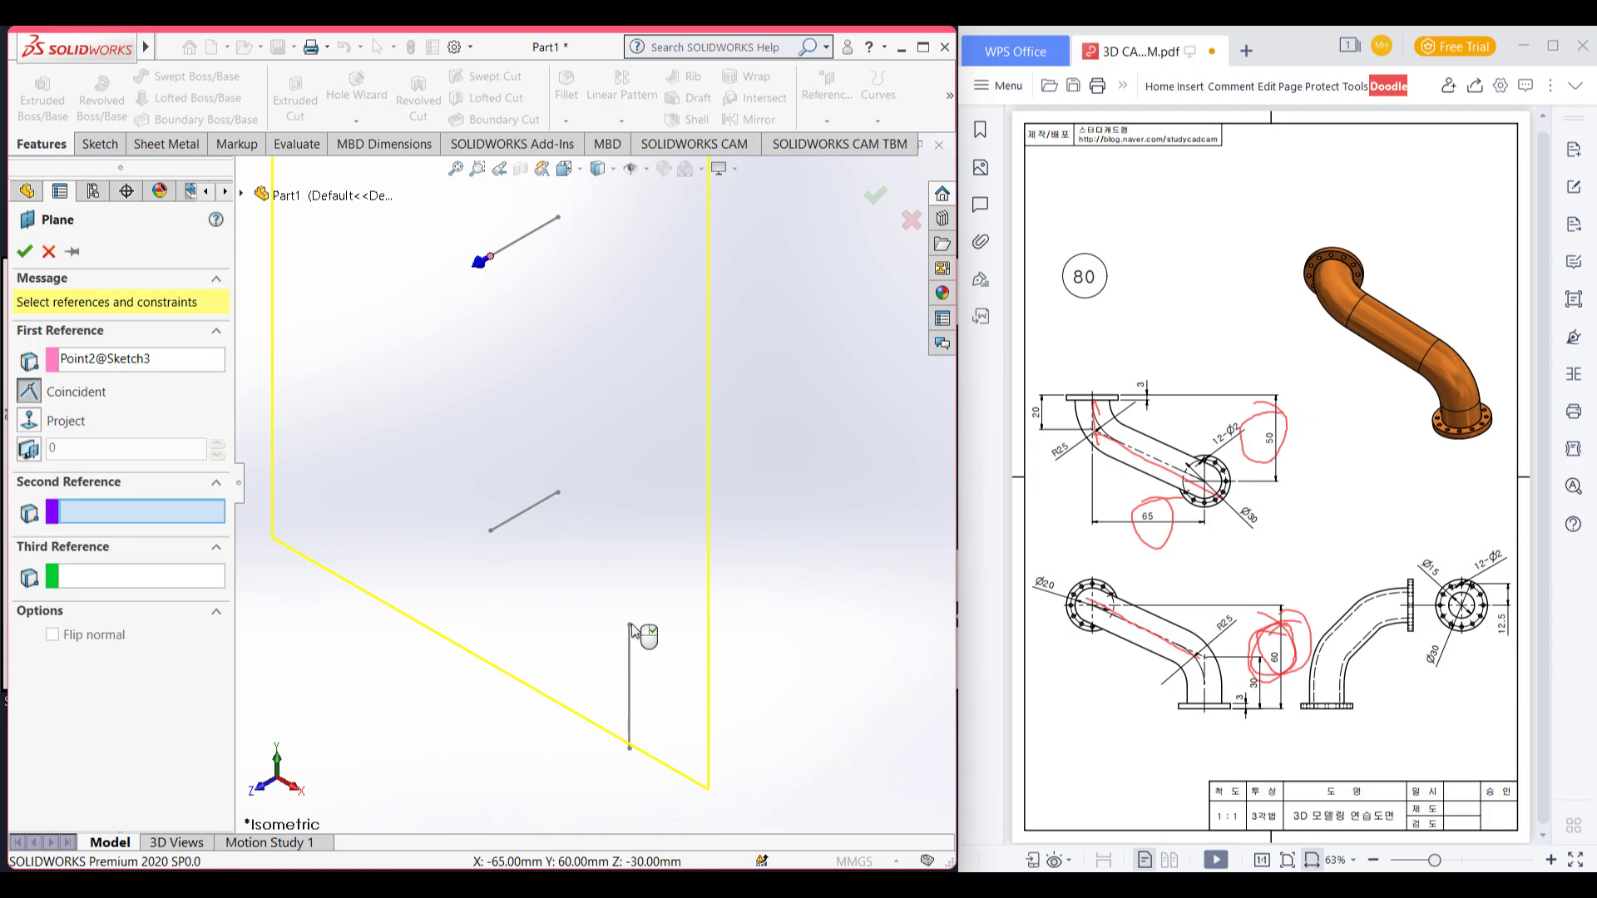
click(629, 624)
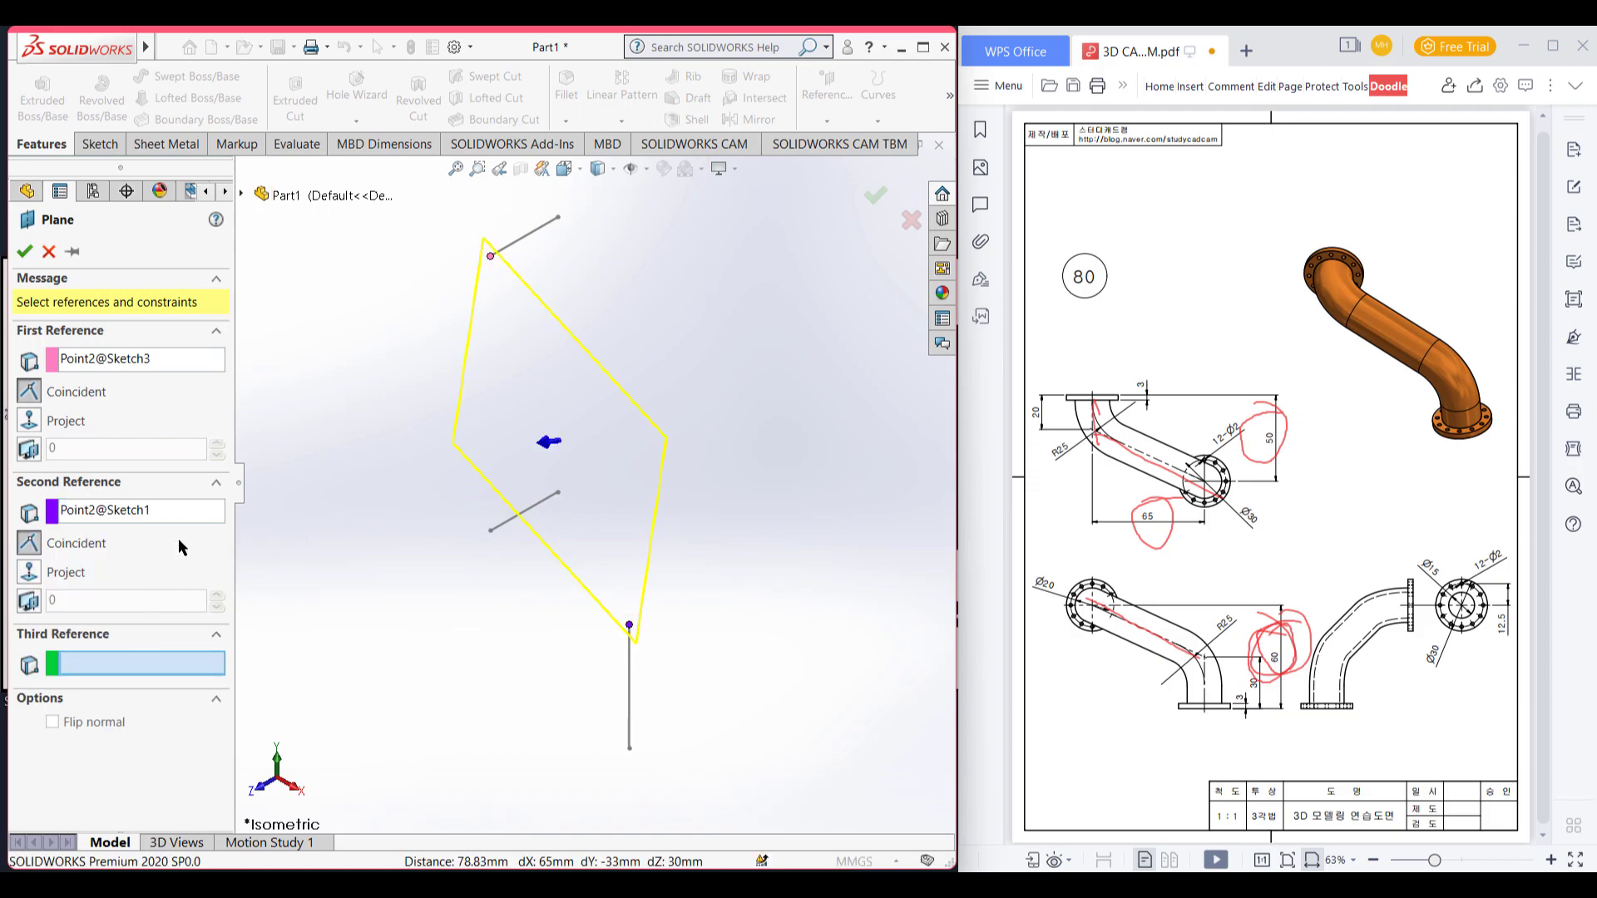
click(241, 194)
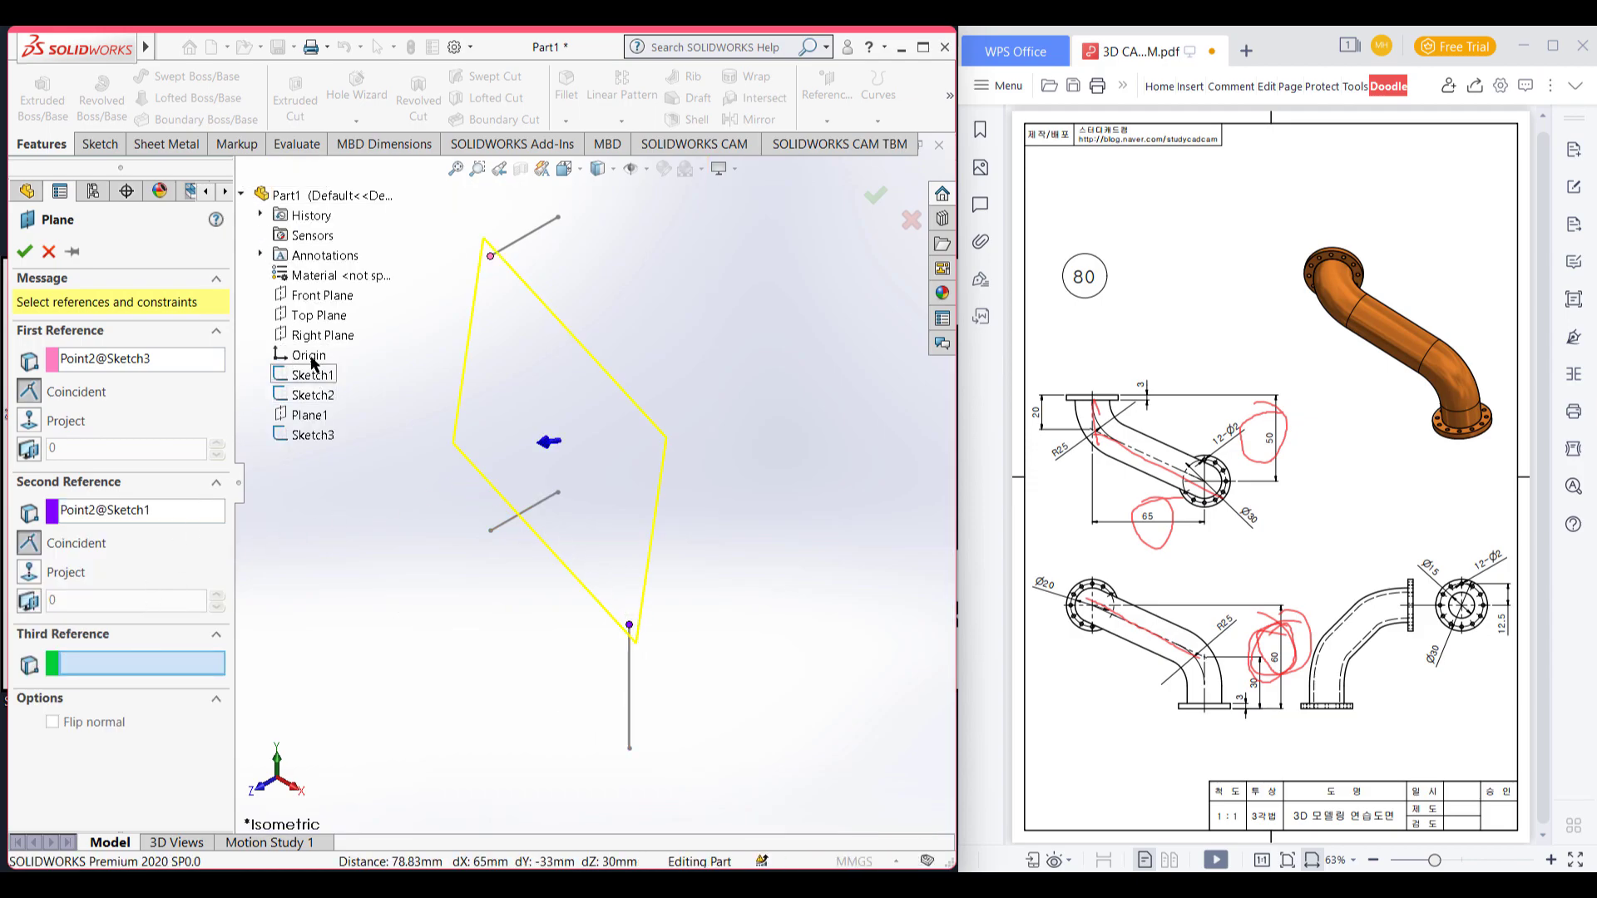
click(309, 319)
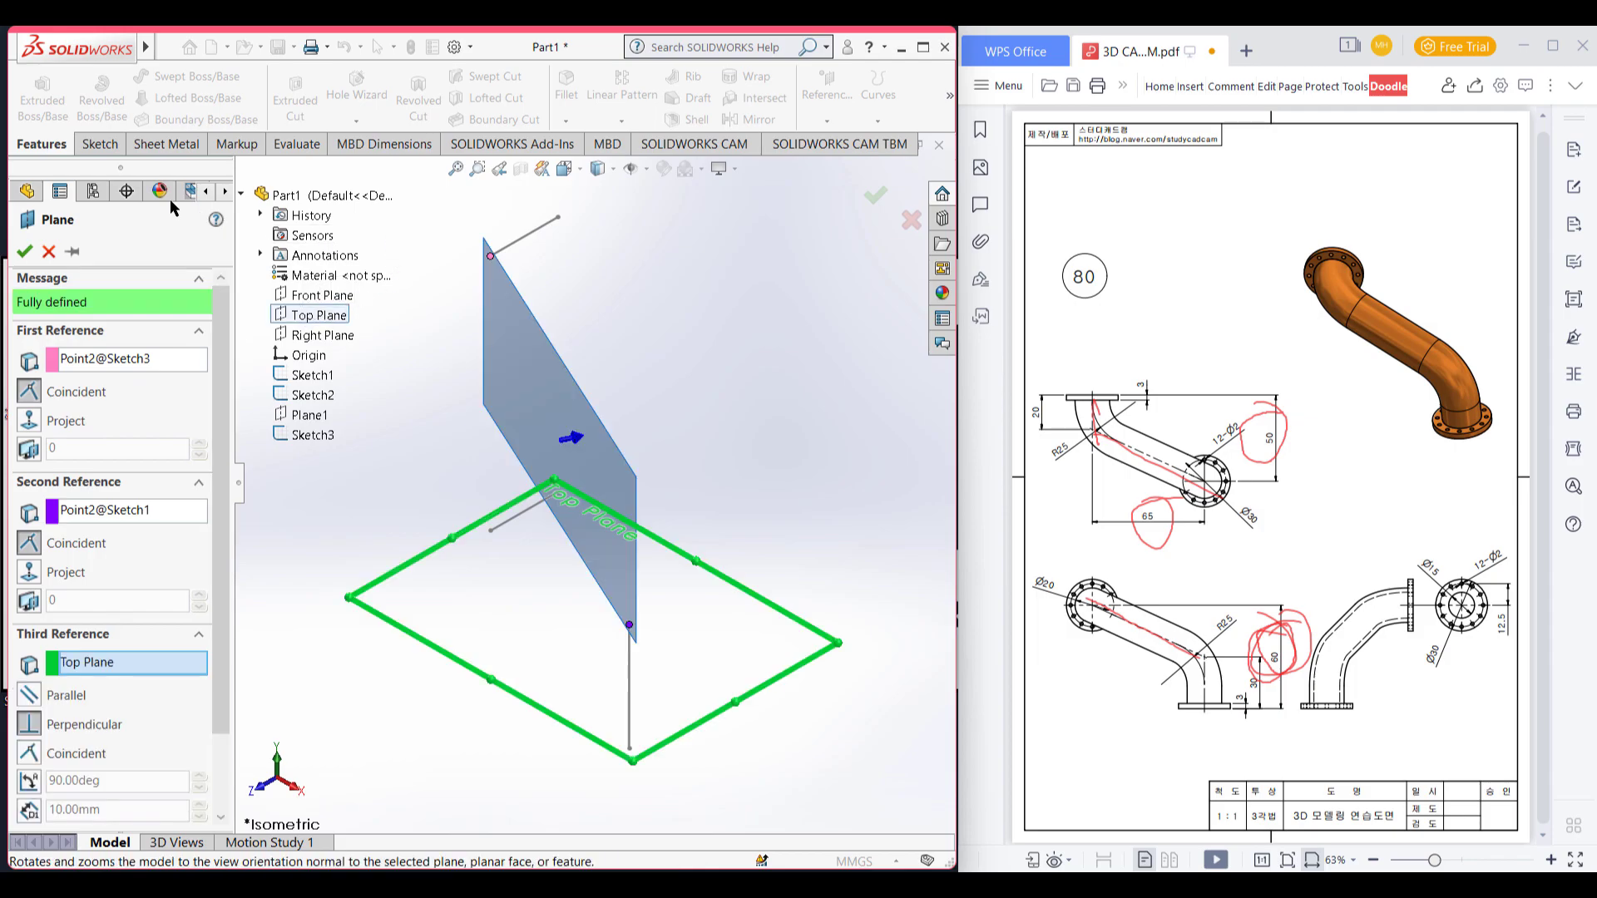
click(26, 251)
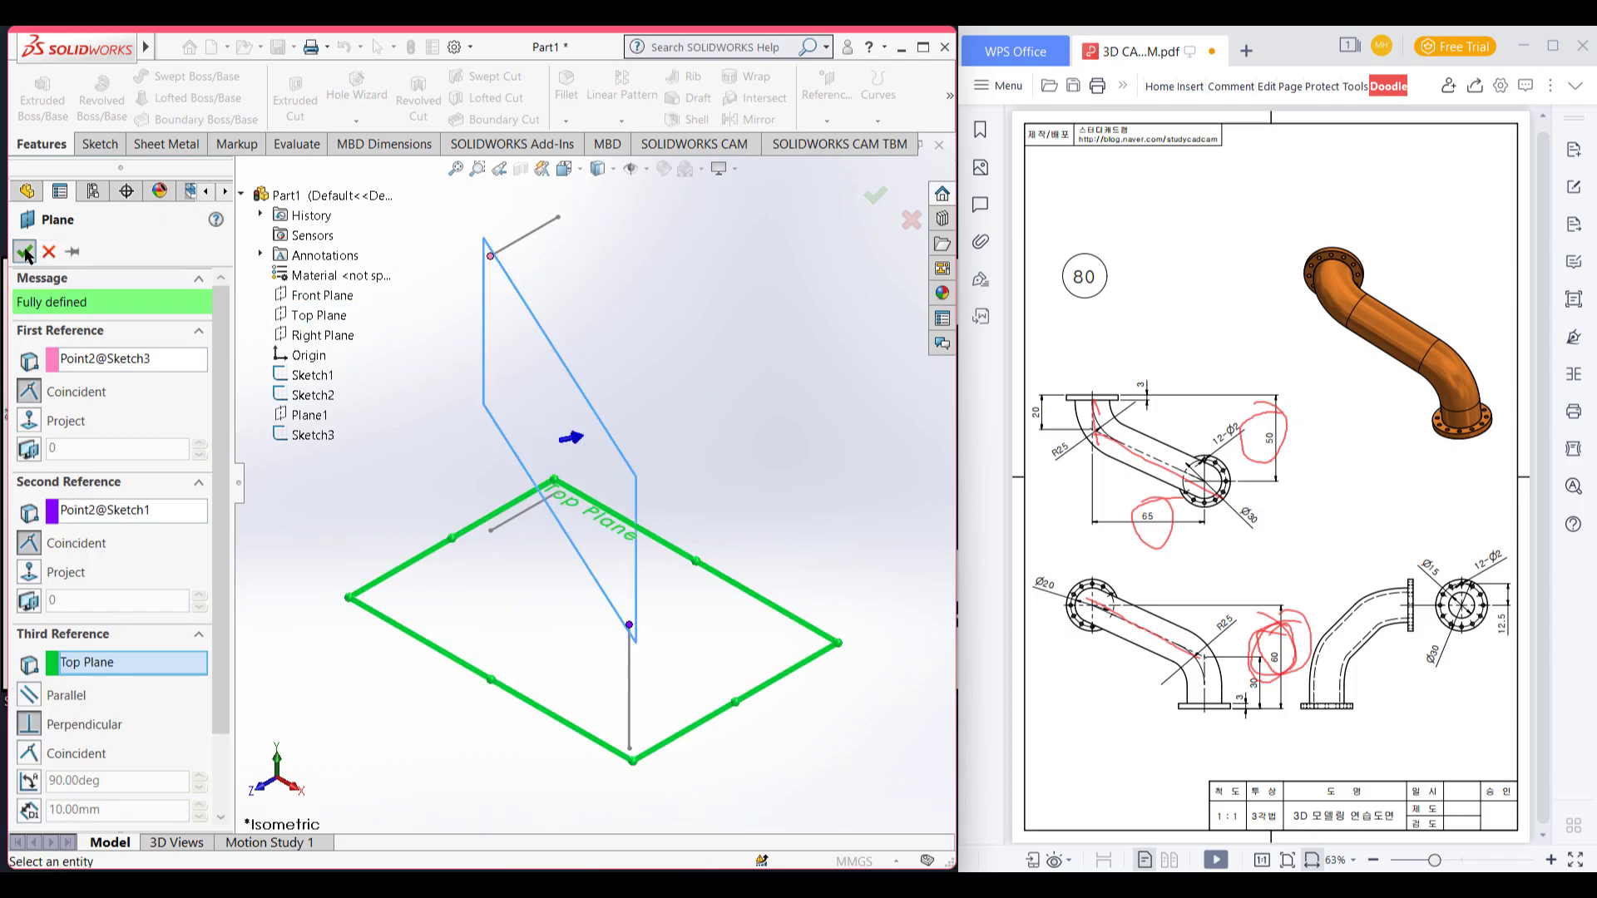
Step: Sketch a line on the new perpendicular plane joining the vertical line's upper endpoint to the raised short line's near endpoint
click(421, 289)
middle_drag(419, 338, 516, 374)
click(634, 428)
right_click(635, 428)
click(642, 394)
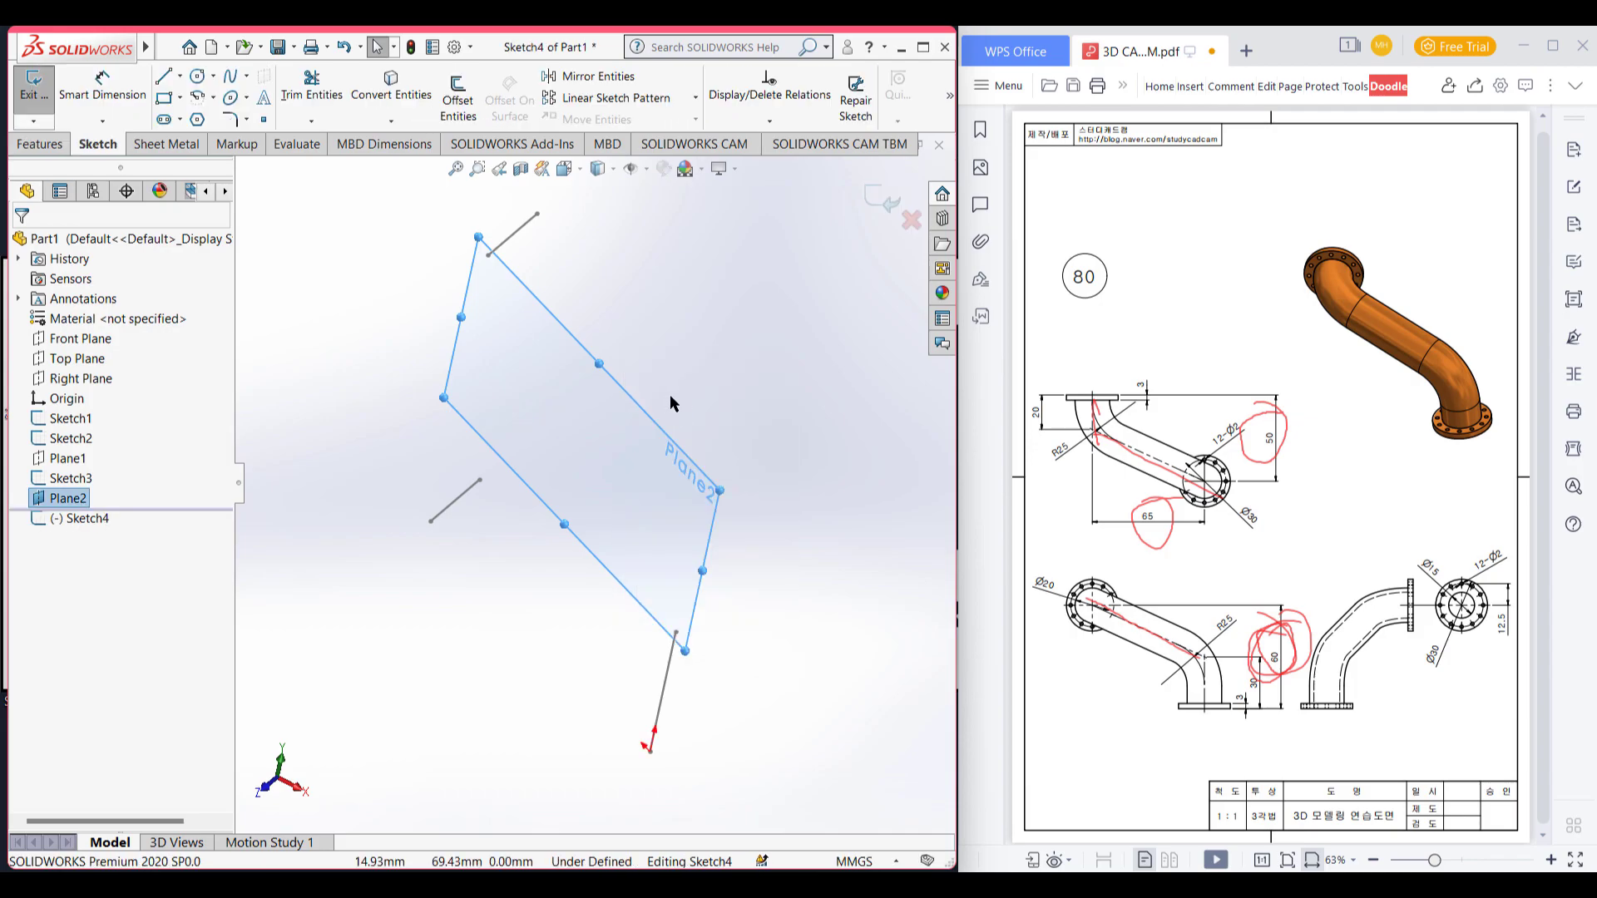
key(ctrl+8)
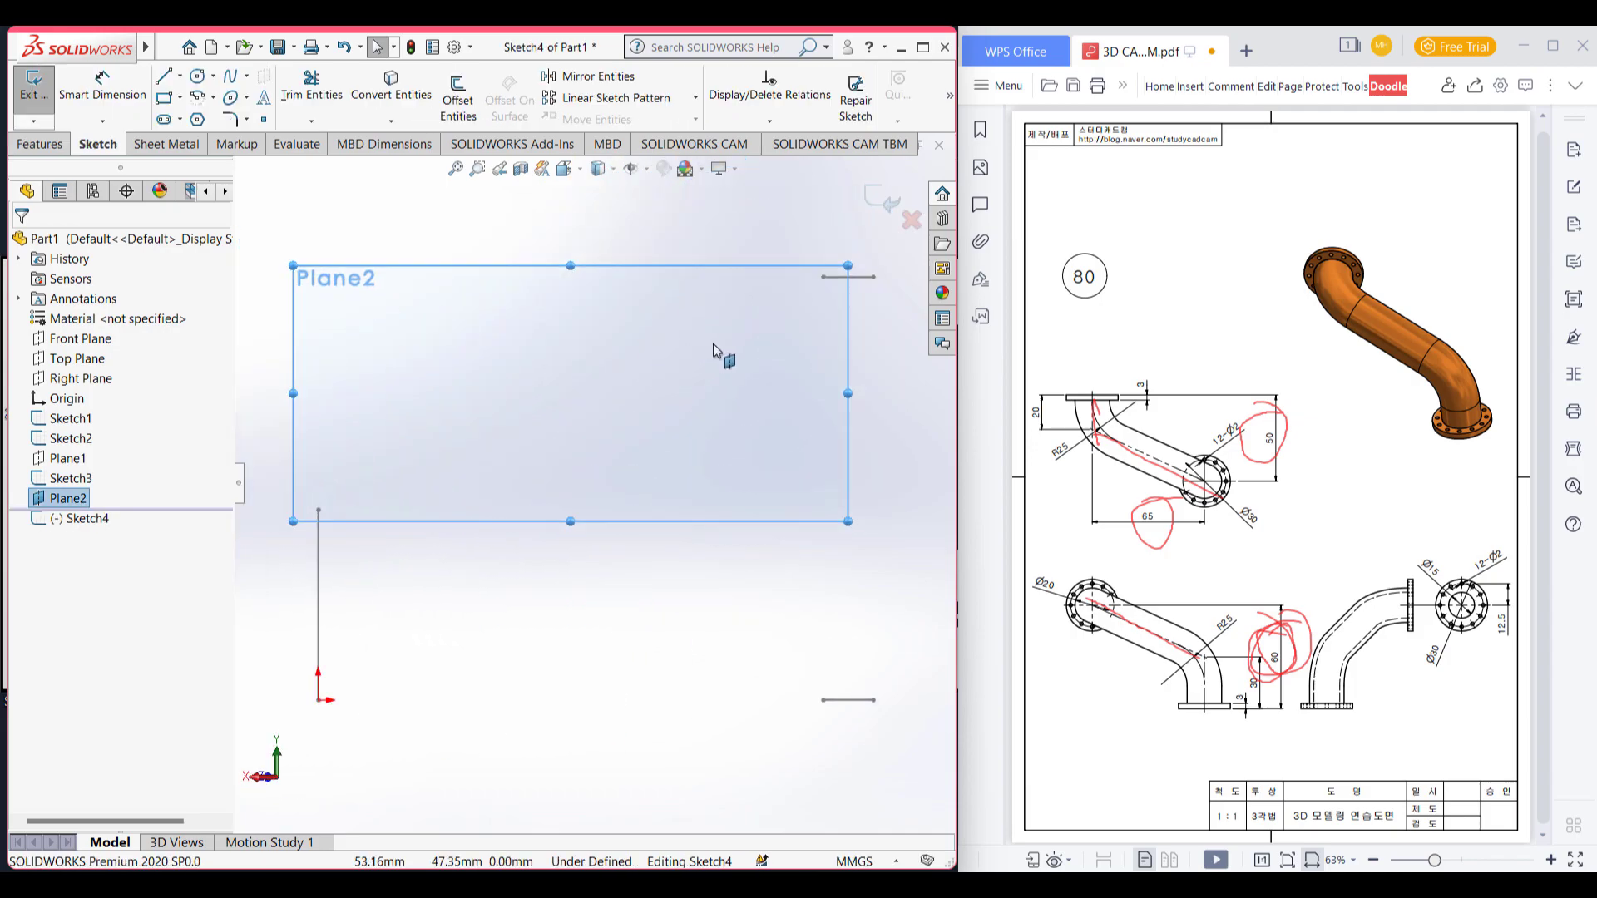
click(164, 79)
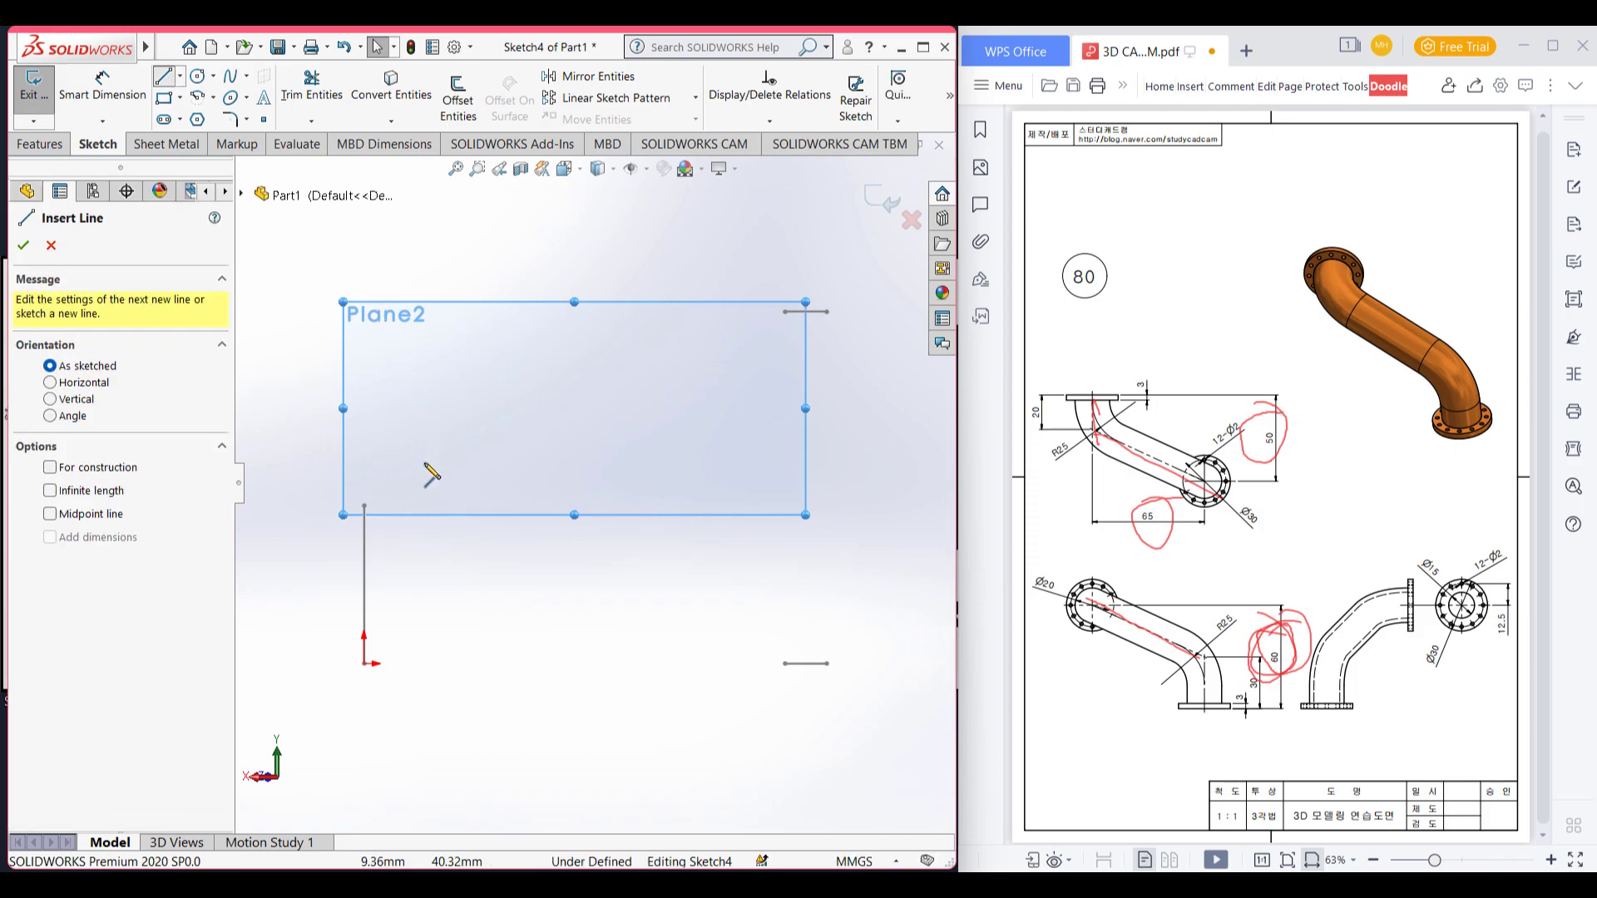
click(363, 506)
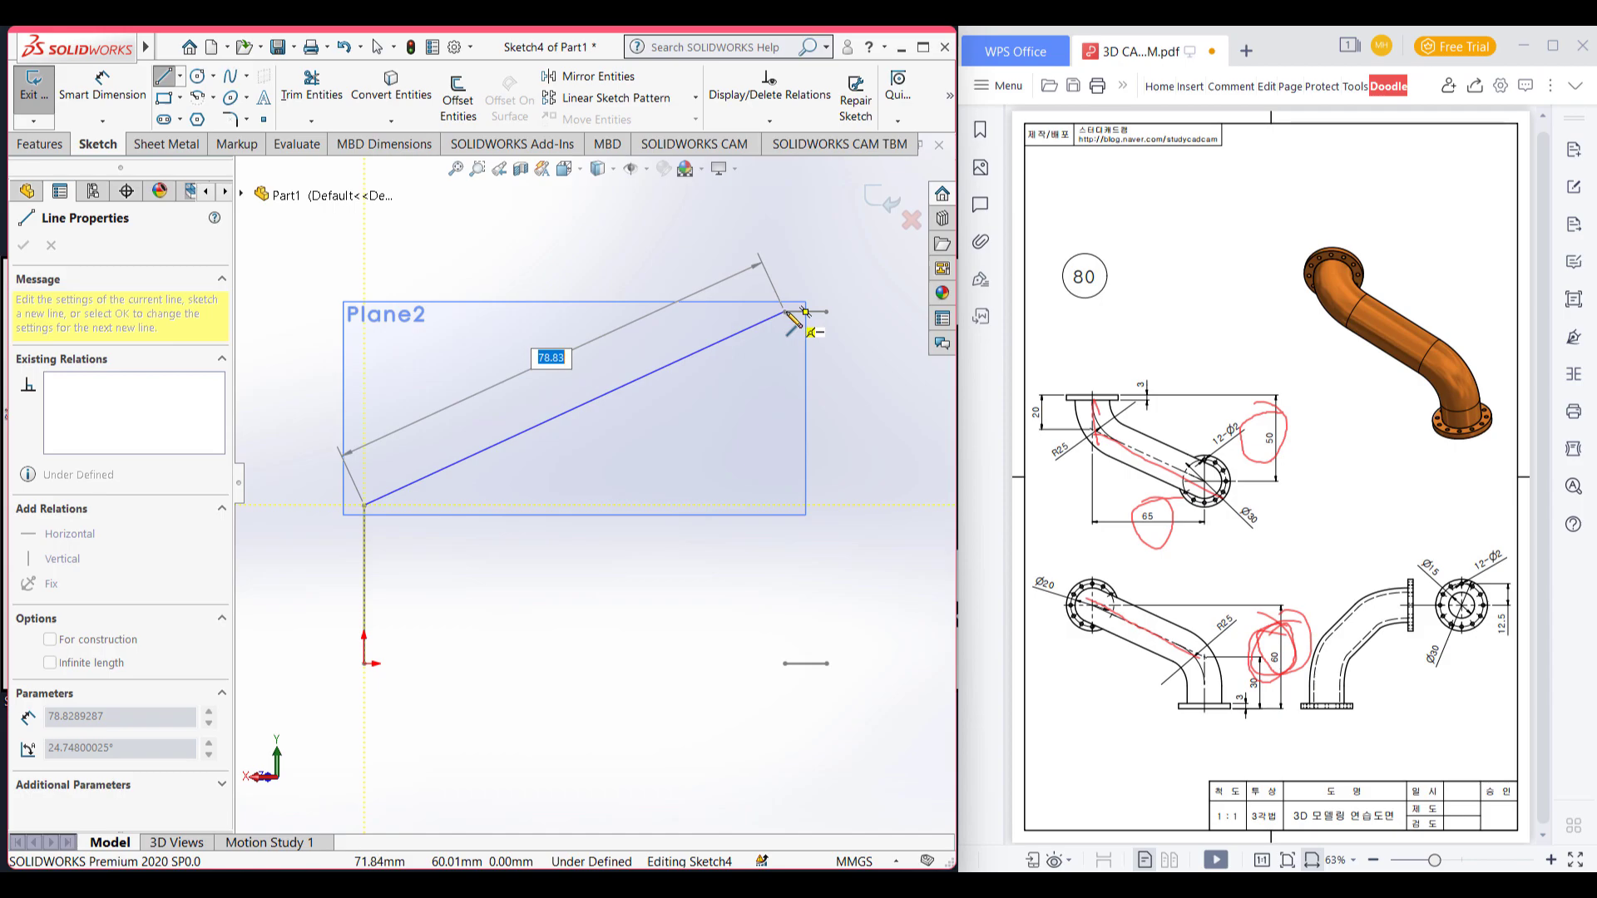
click(786, 311)
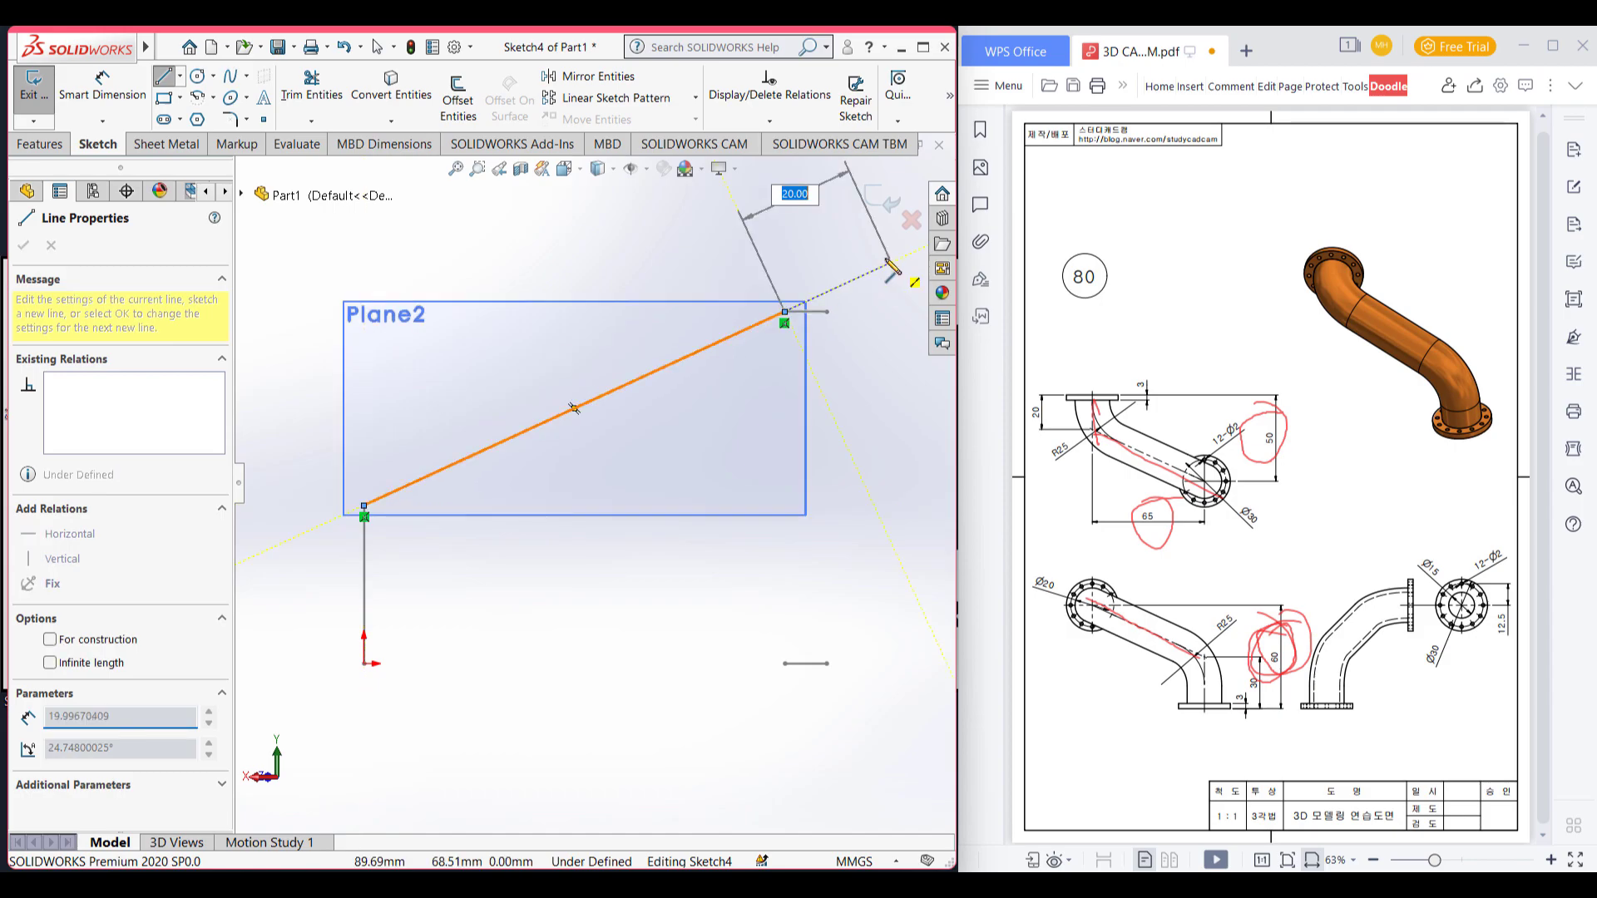
key(Escape)
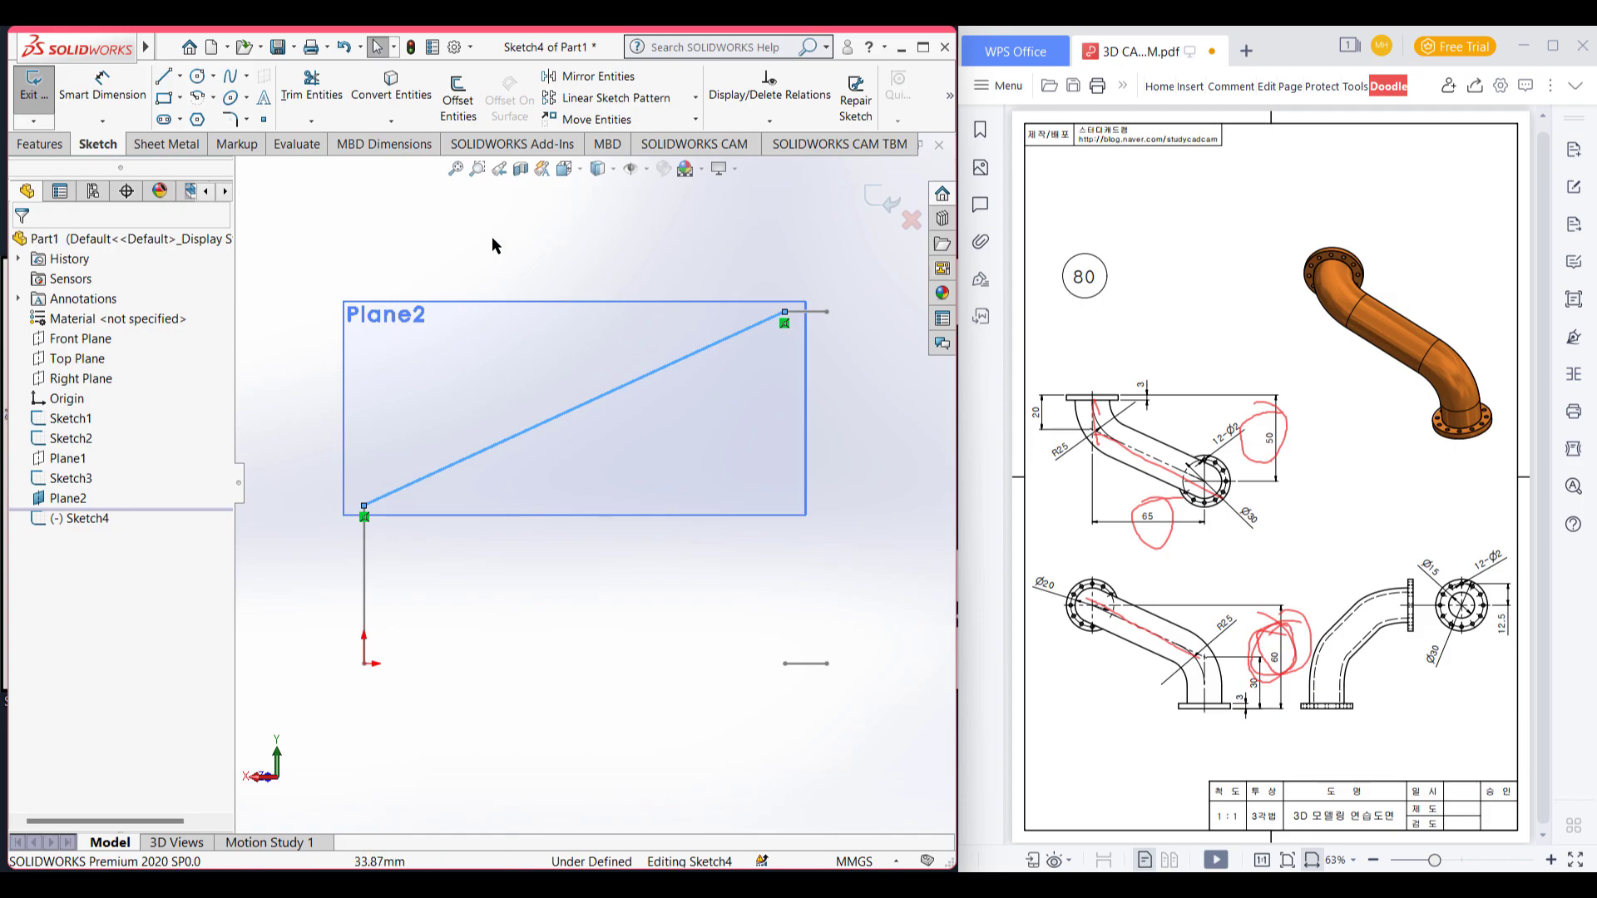
click(388, 207)
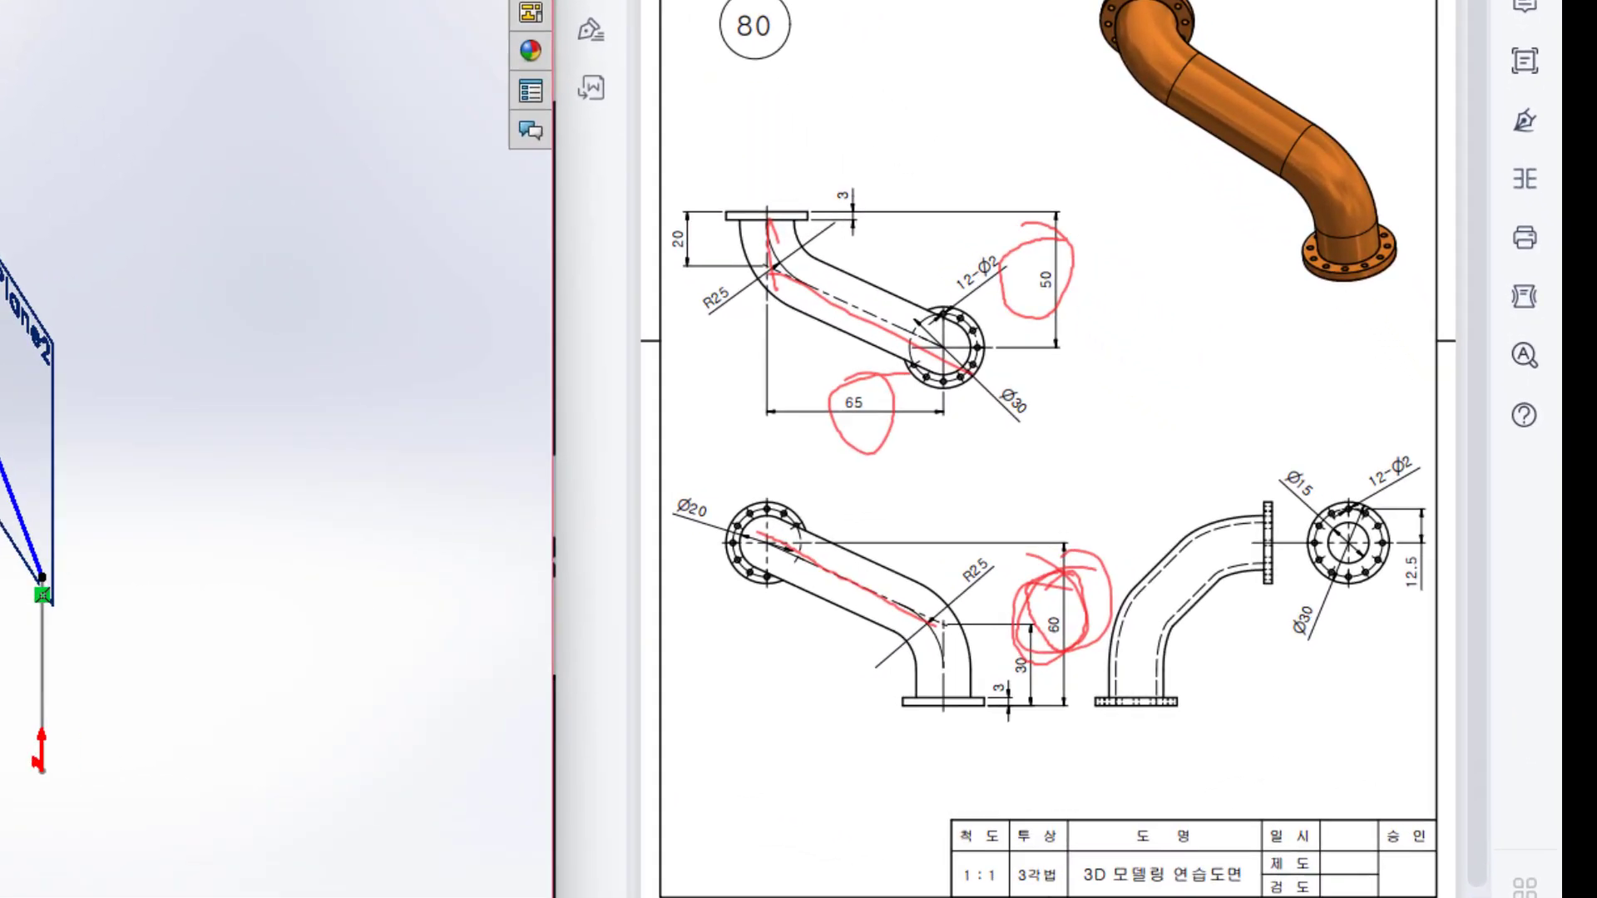
Step: Switch to the WPS Office PDF and undo the red doodle marks, keeping only one circle around the 60 dimension
key(ctrl+z)
key(ctrl+z)
key(ctrl+z)
key(ctrl+z)
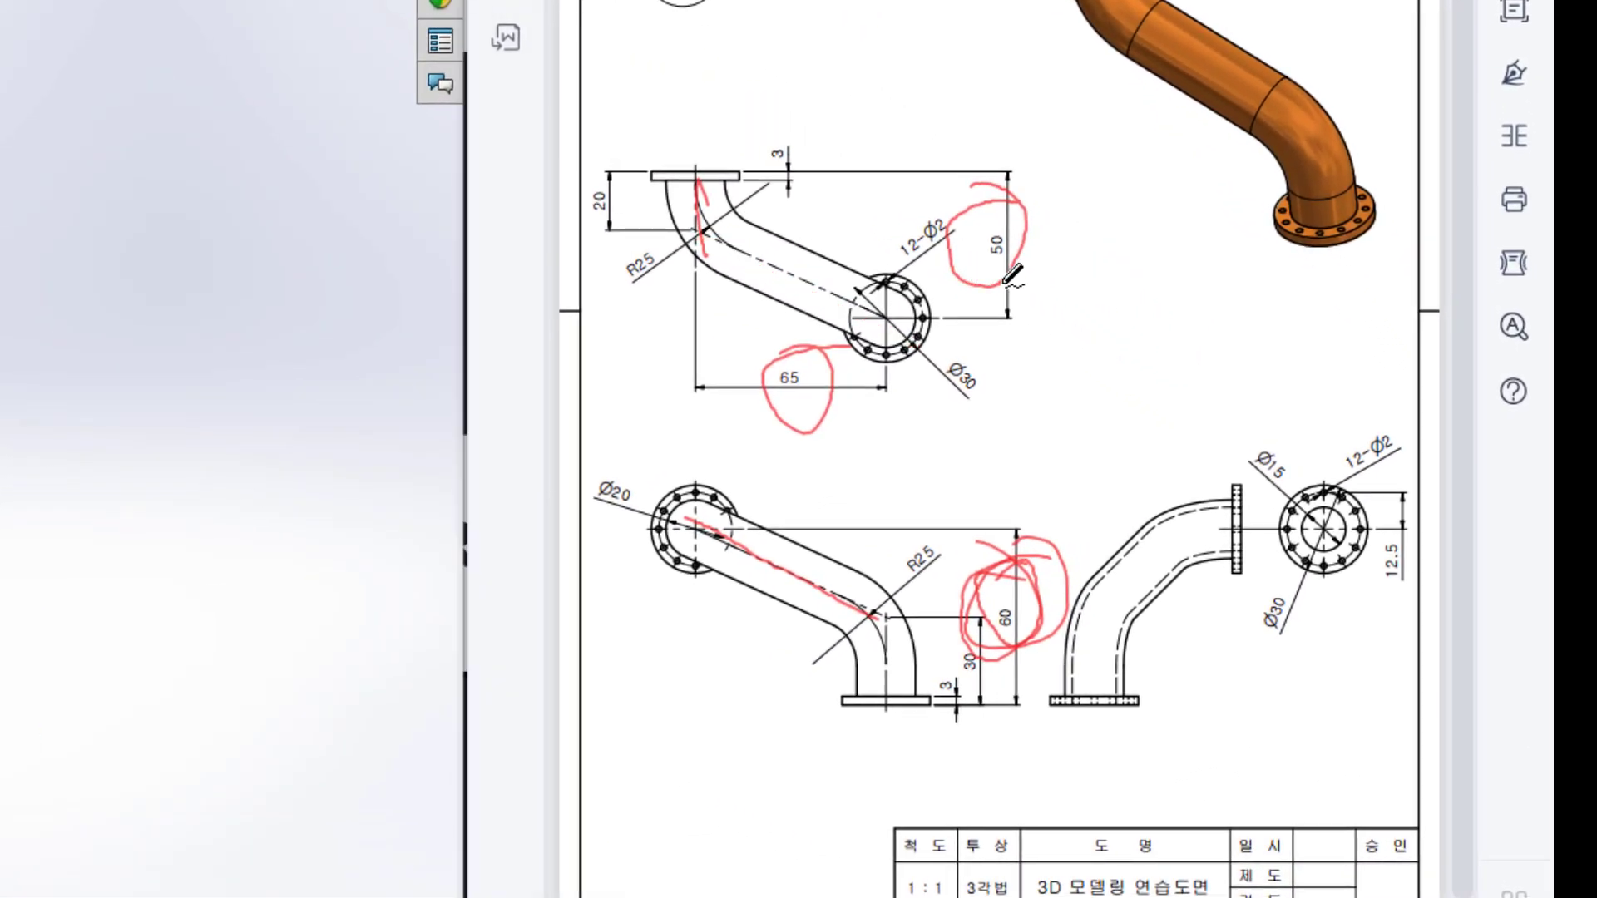
key(ctrl+z)
key(ctrl+z)
key(ctrl+z)
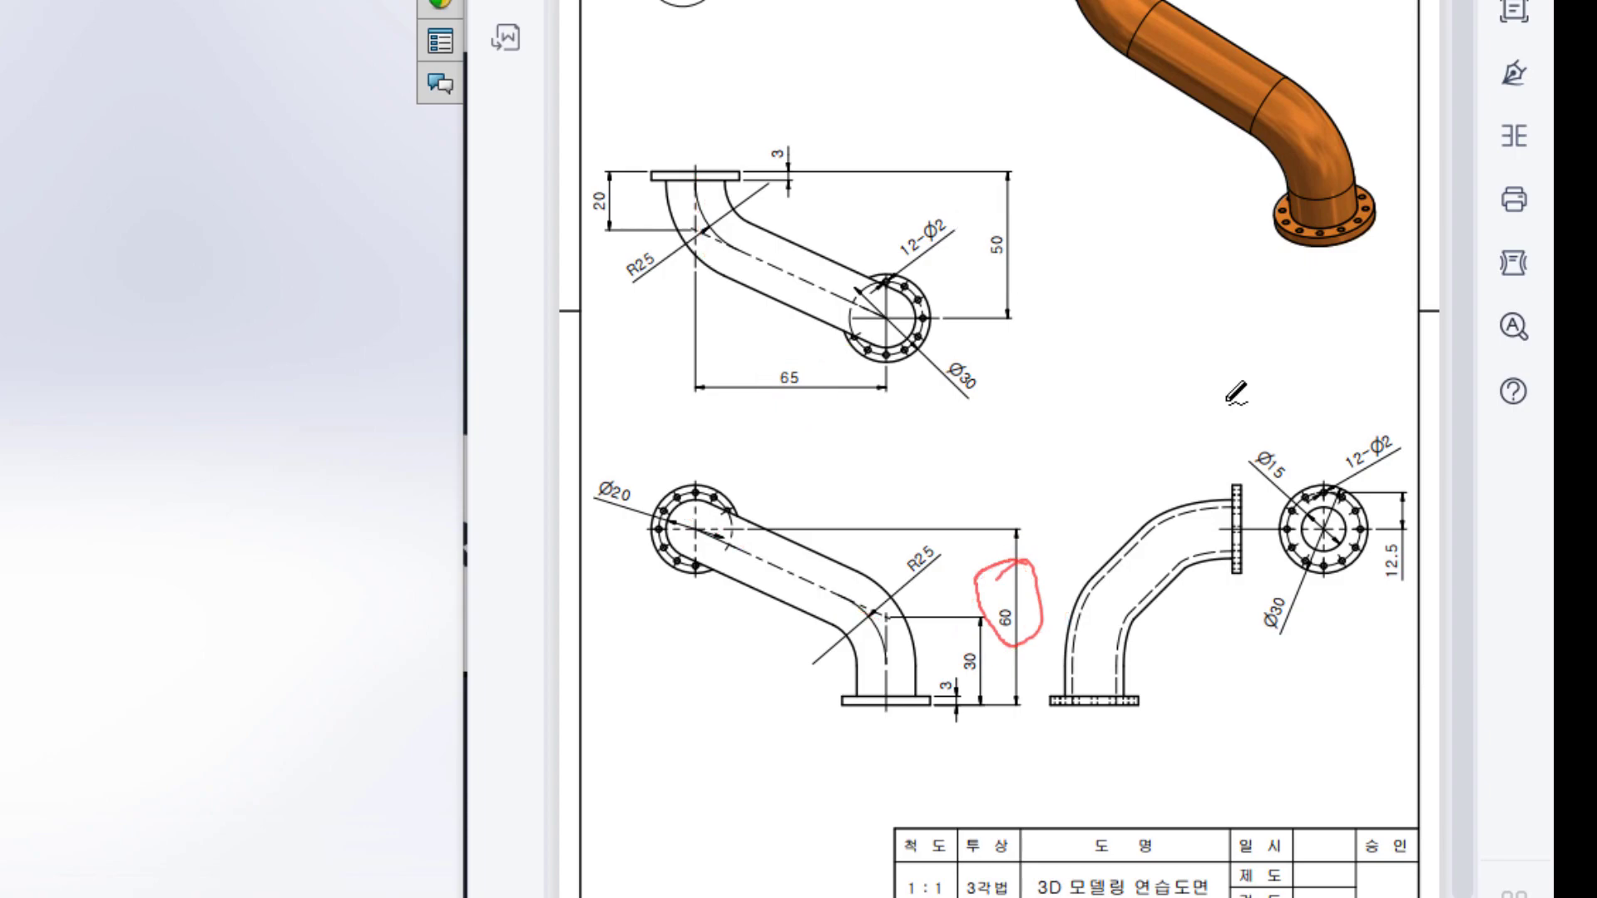
Step: Trace the pipe's centreline in red on the drawing's front view and along the pipe in the isometric picture
drag(888, 712, 888, 674)
drag(897, 644, 896, 625)
drag(698, 527, 726, 538)
drag(828, 593, 852, 597)
drag(869, 612, 898, 620)
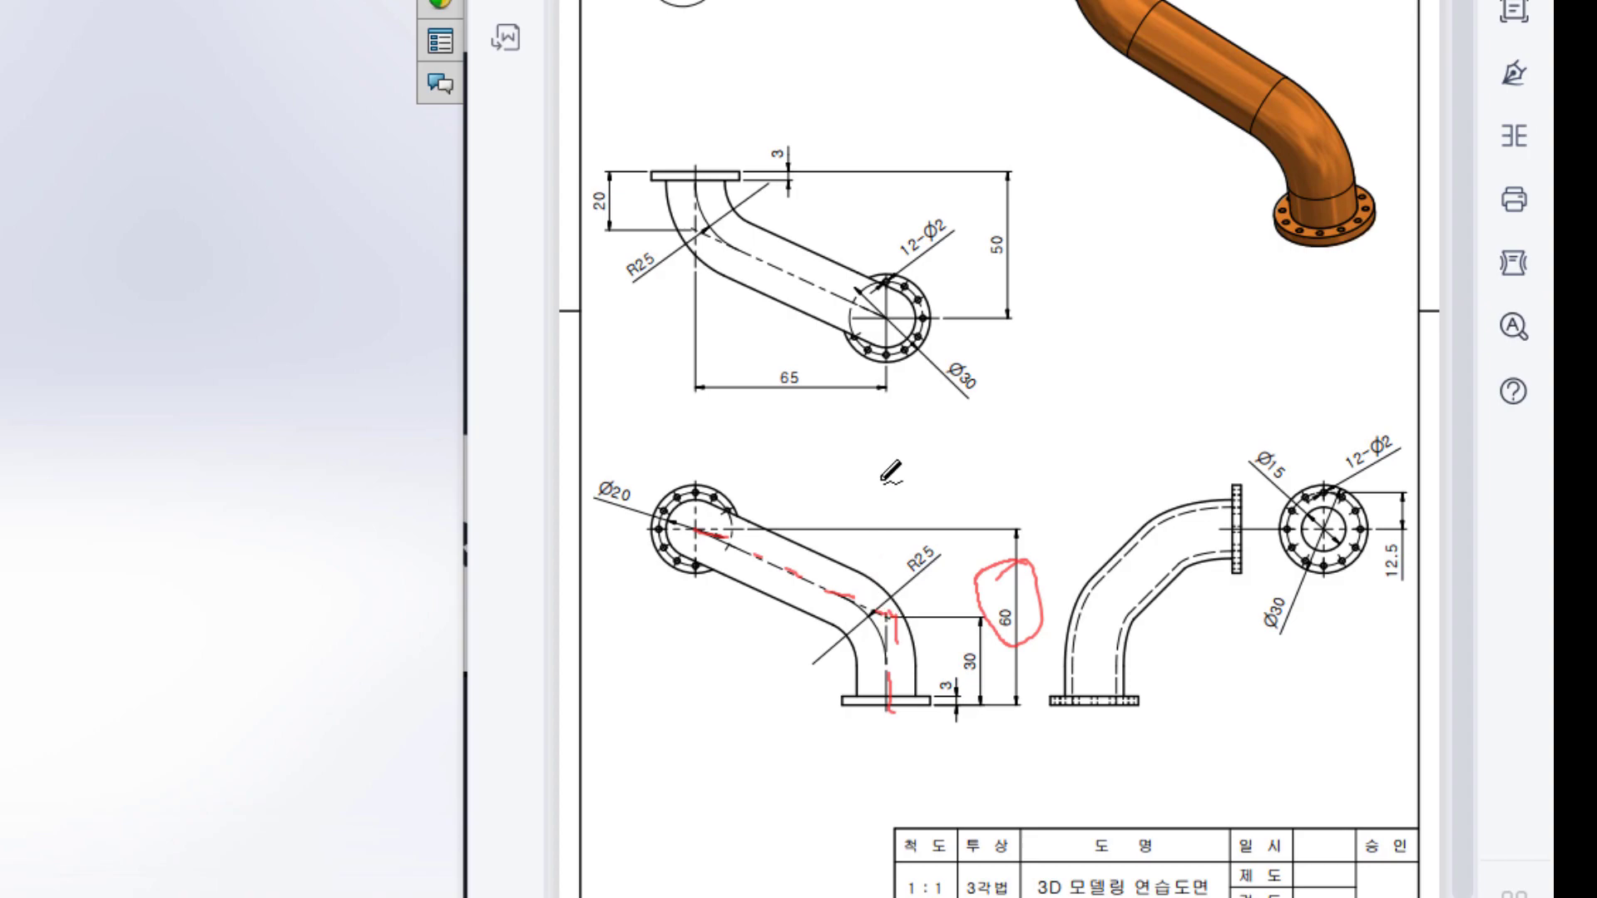
mouse_move(1075, 106)
mouse_down()
mouse_move(1313, 298)
mouse_move(1313, 381)
mouse_up()
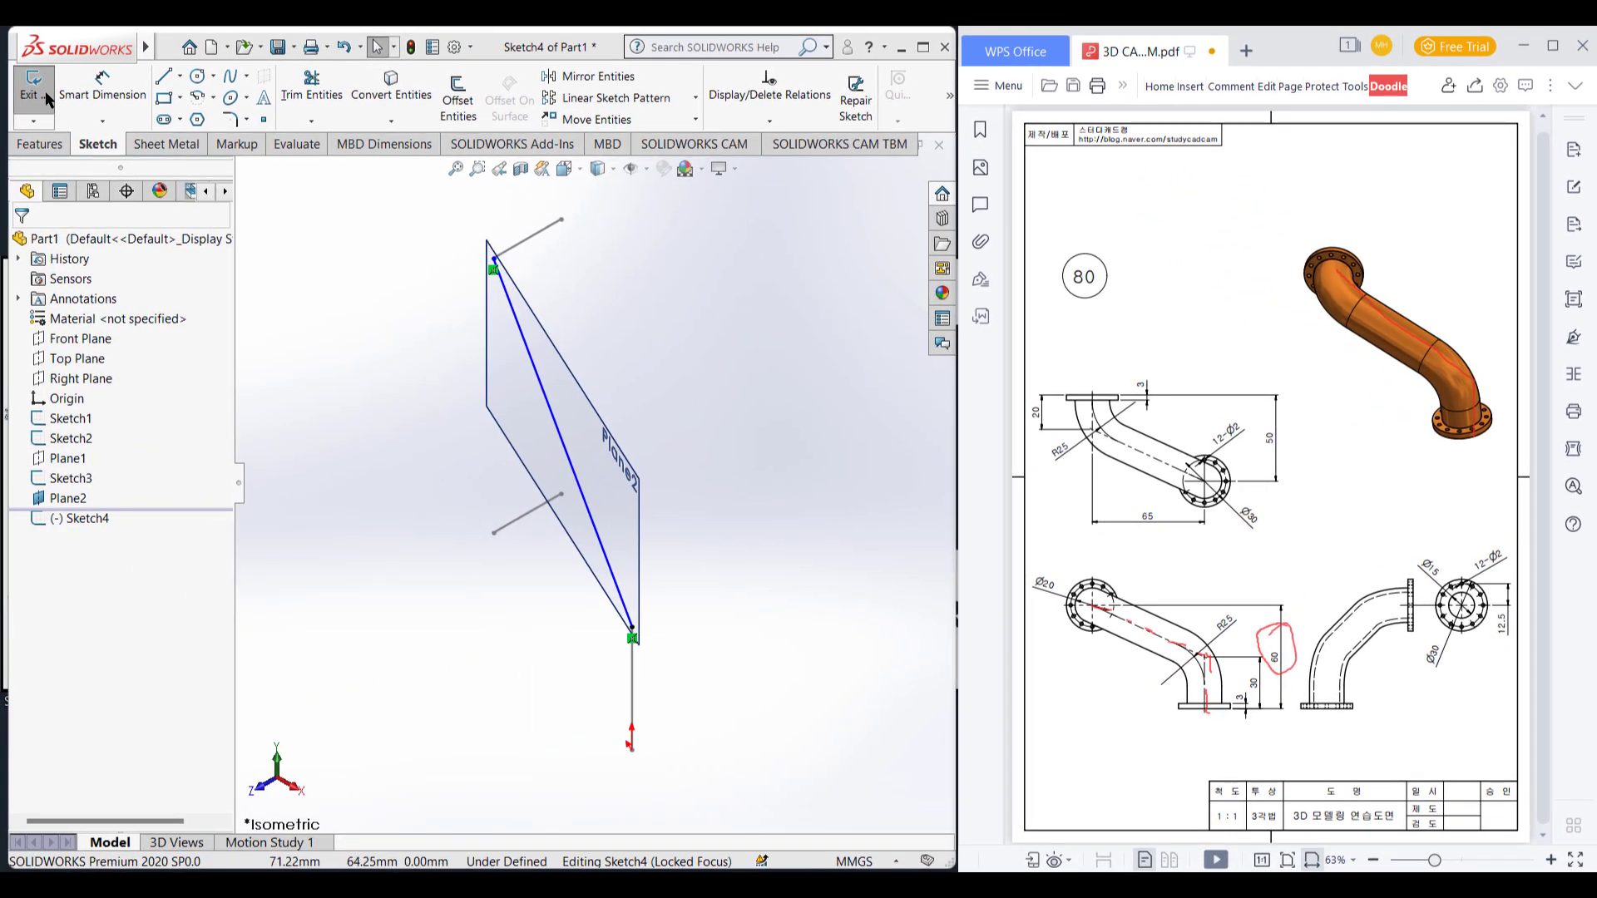
Step: Exit the diagonal line's sketch and start a new 3D sketch
click(46, 98)
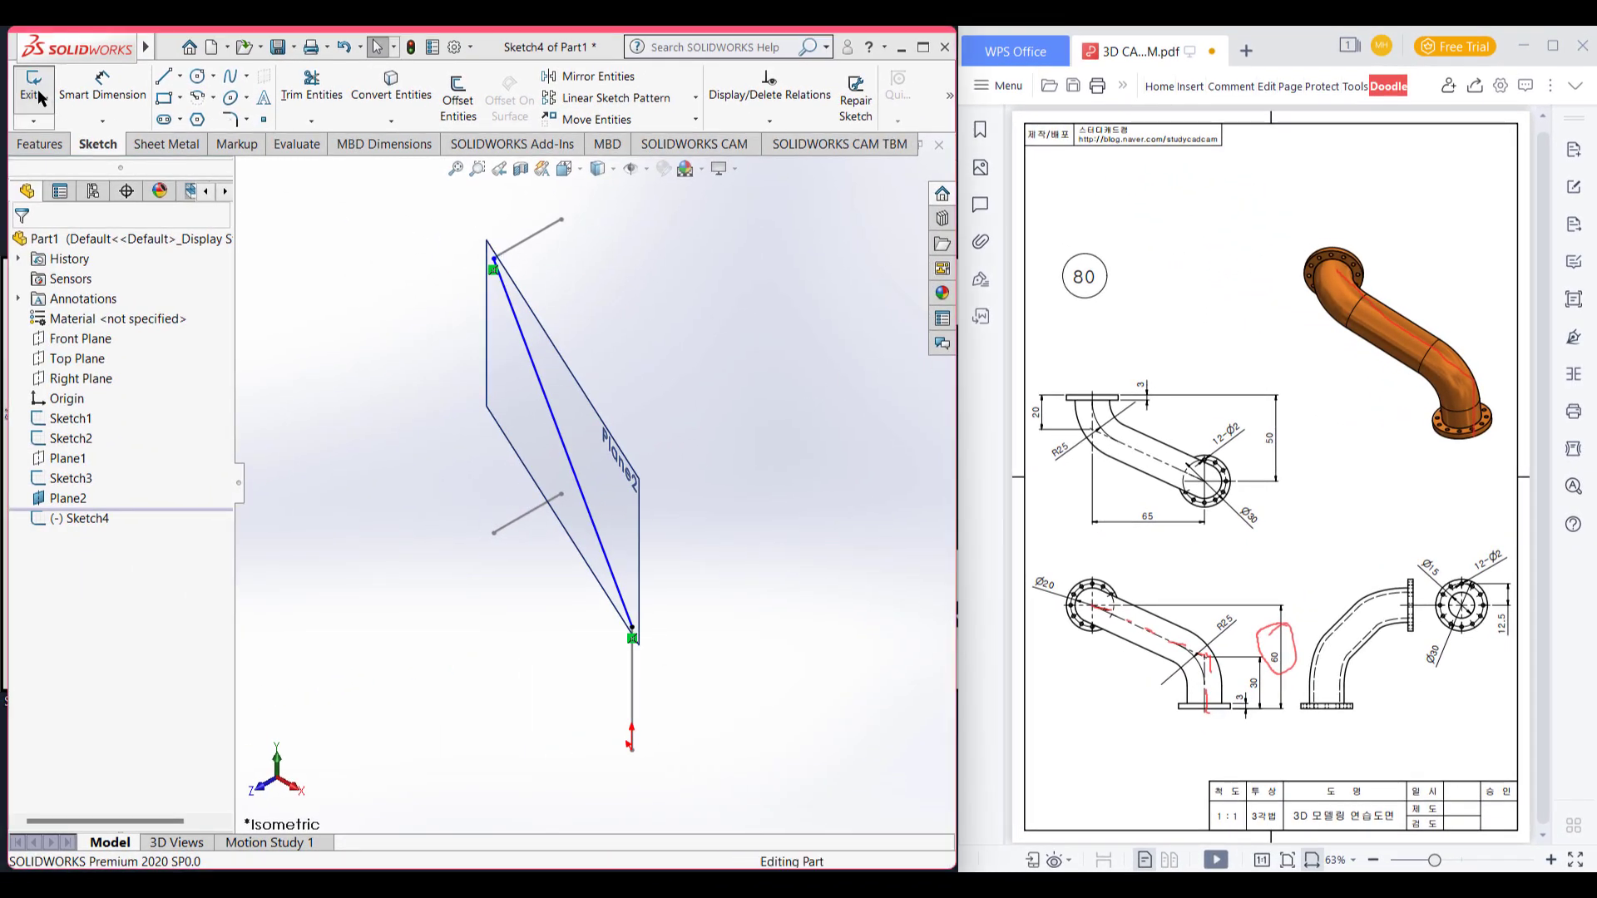
click(94, 144)
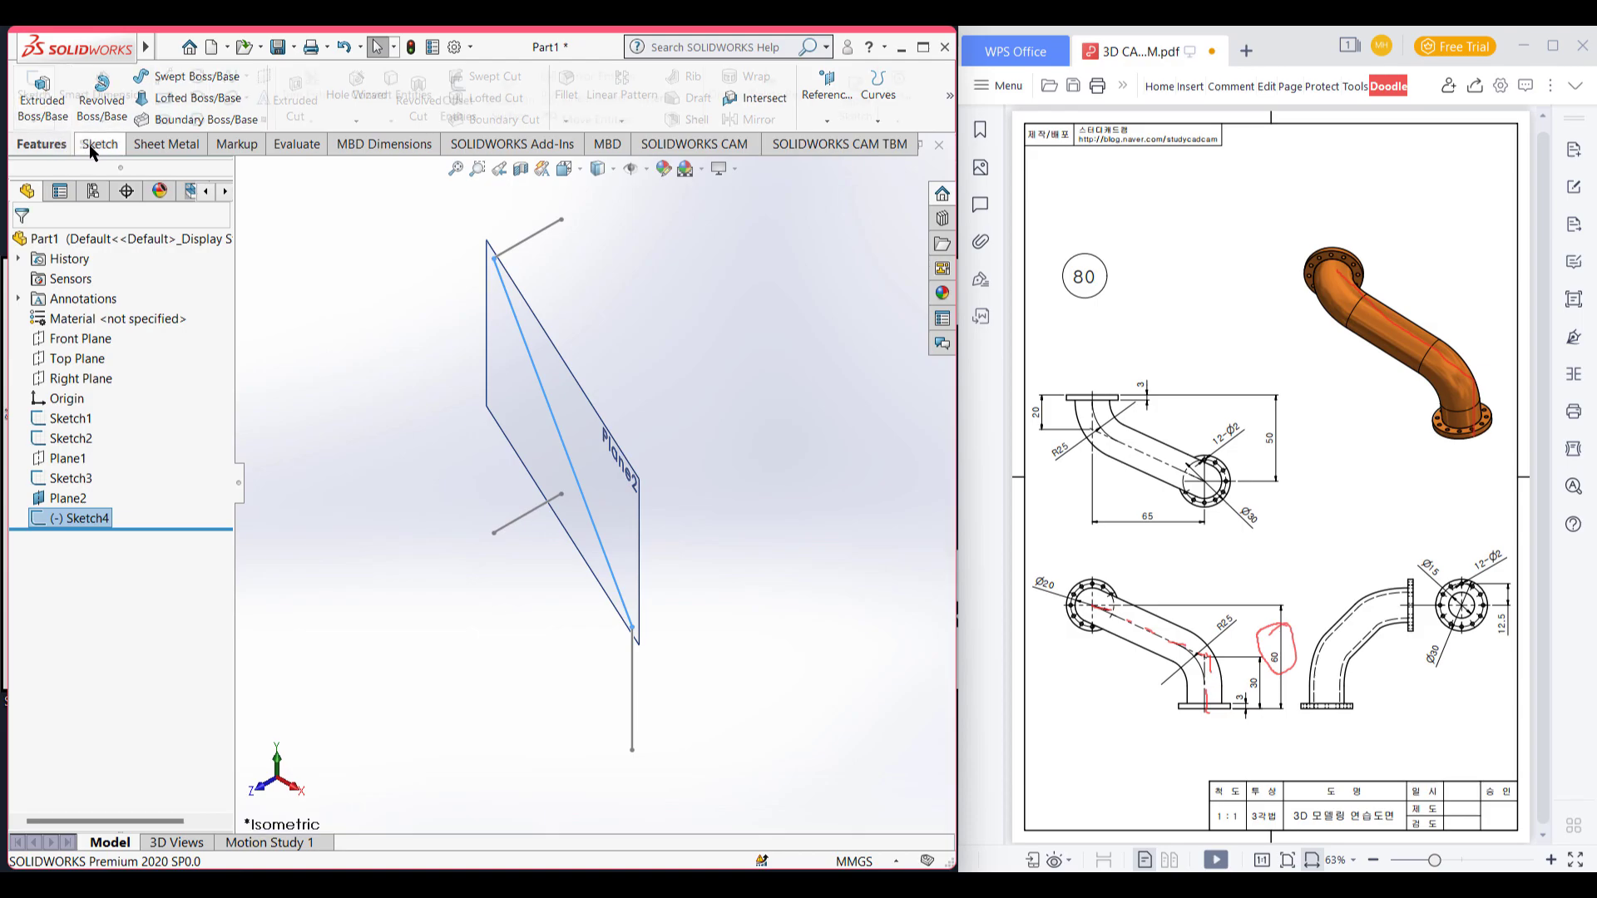
click(396, 329)
click(35, 120)
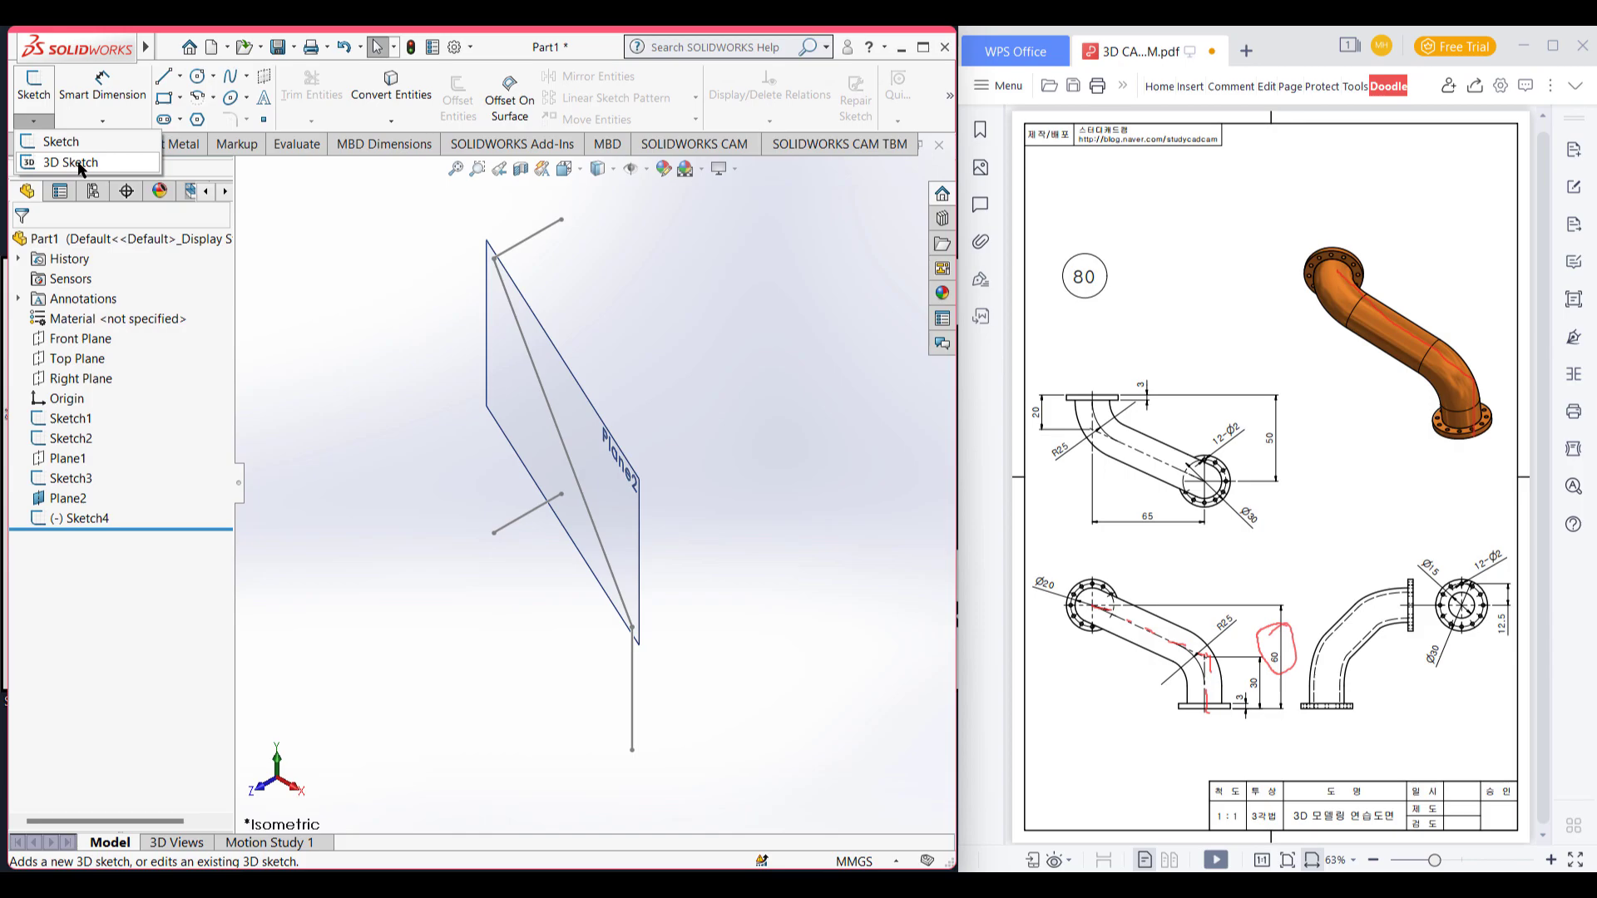
click(81, 163)
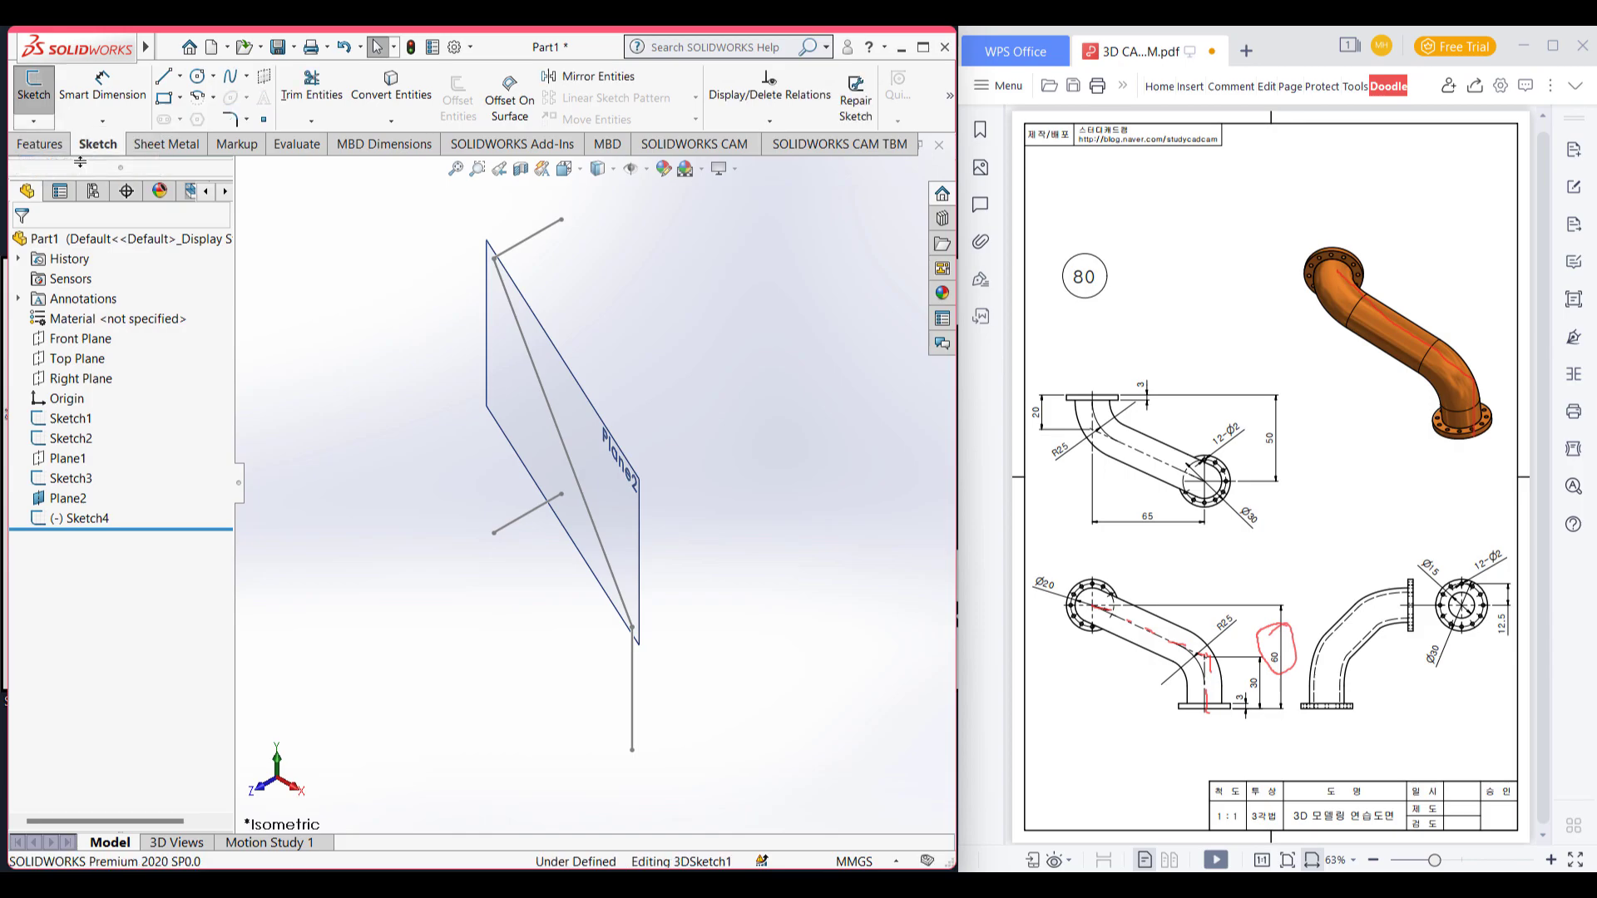
Step: Convert the vertical, diagonal and raised short lines into the 3D sketch, and circle the front view's R25 dimension in red on the PDF
click(635, 653)
click(613, 570)
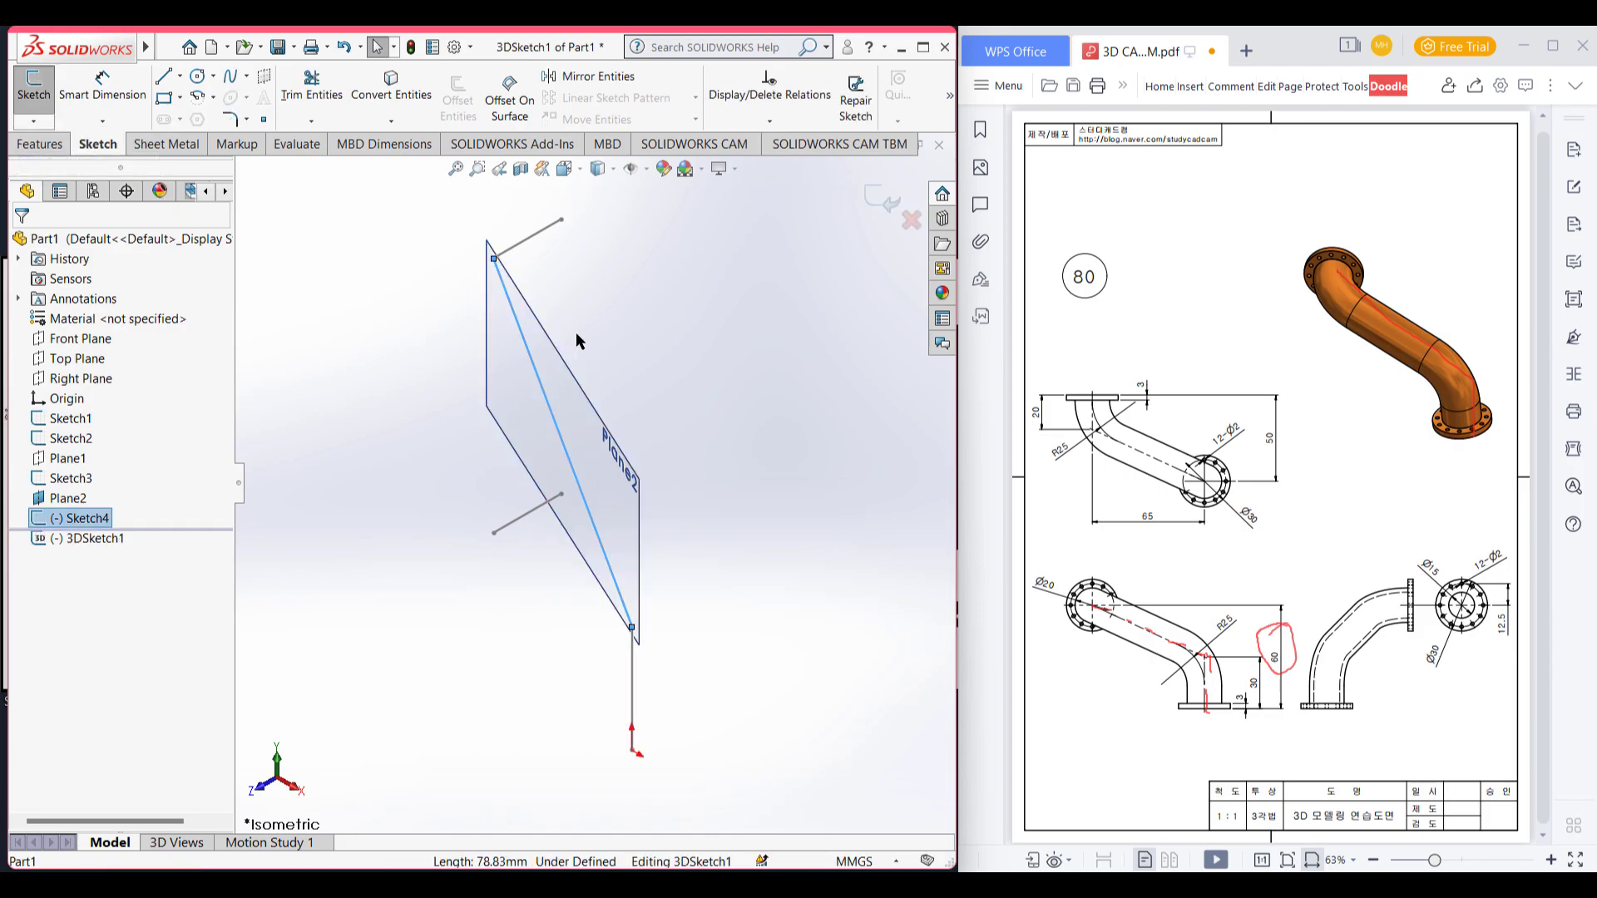
click(608, 704)
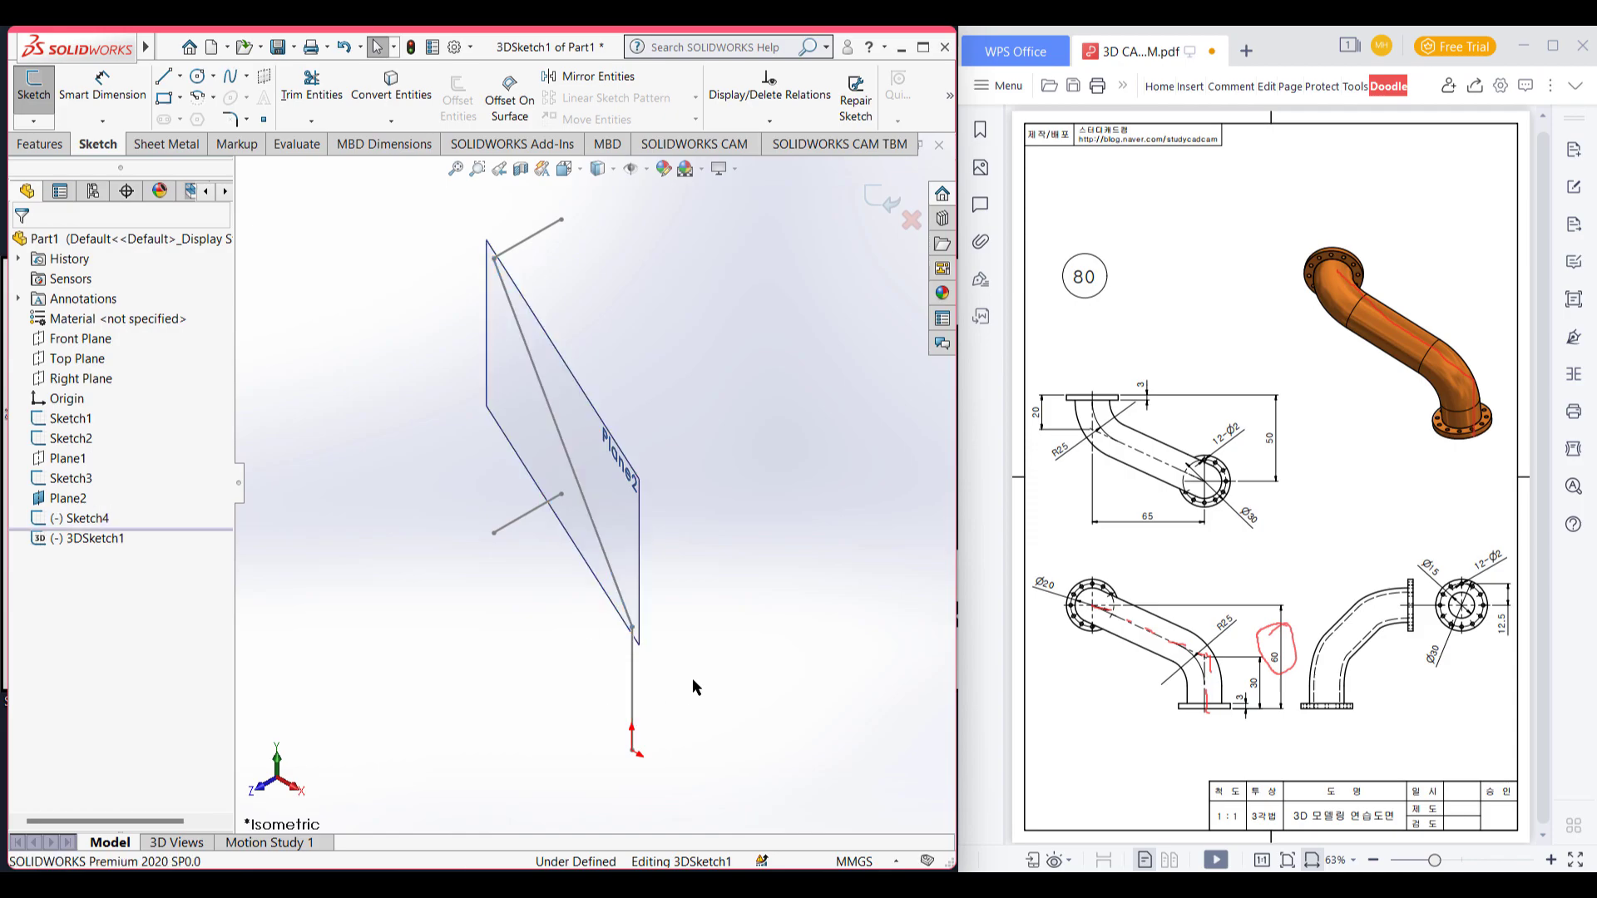
click(634, 667)
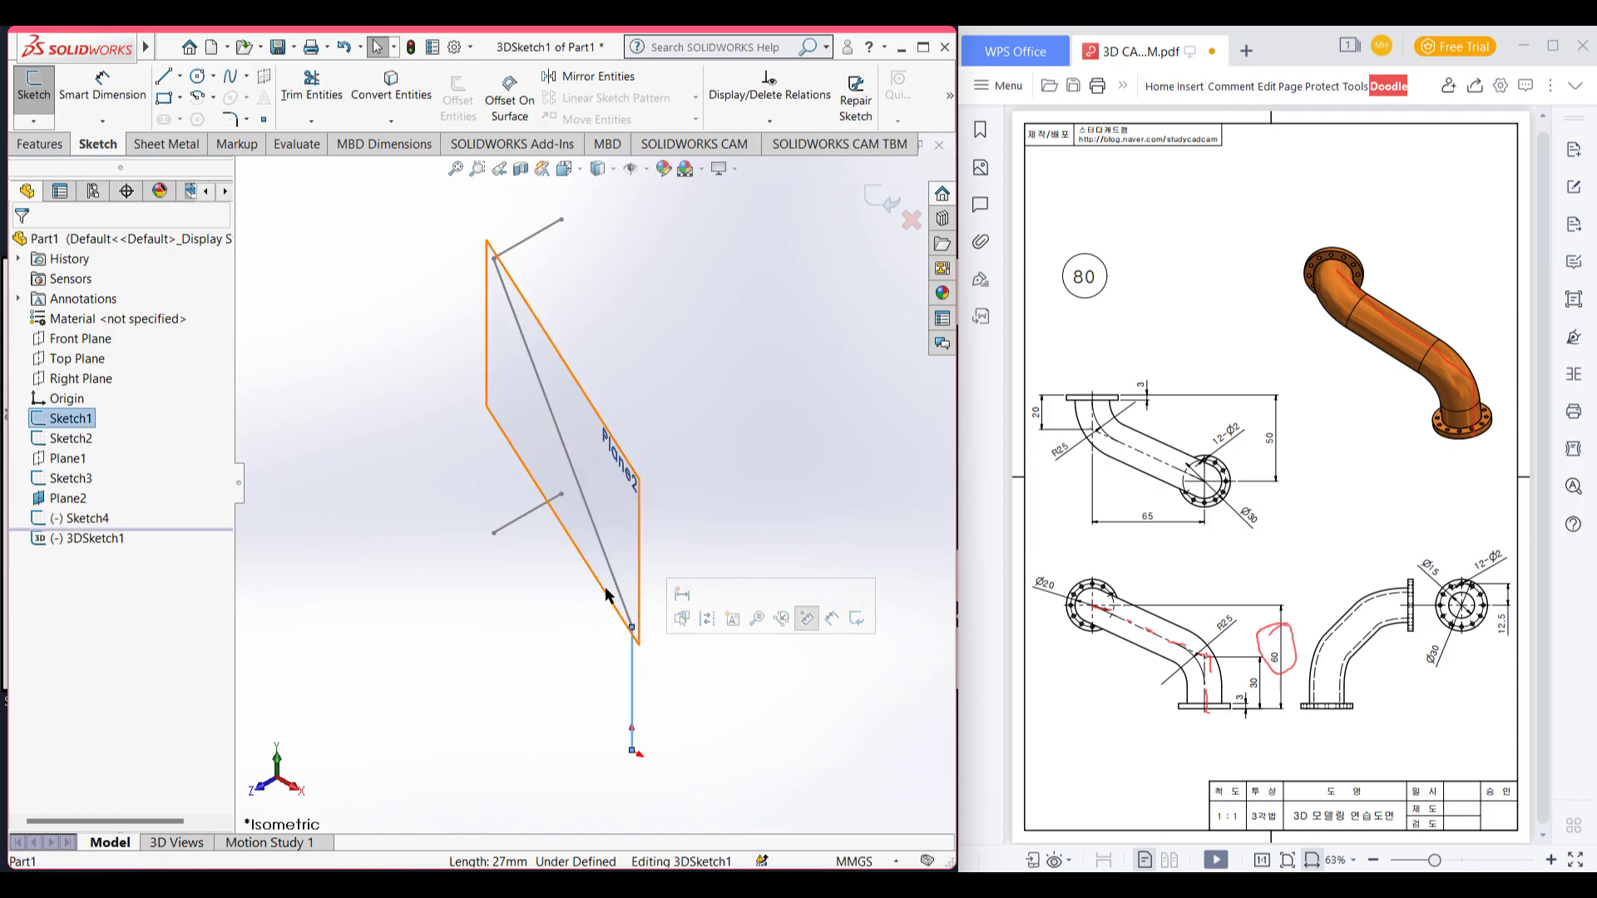
ctrl+click(608, 563)
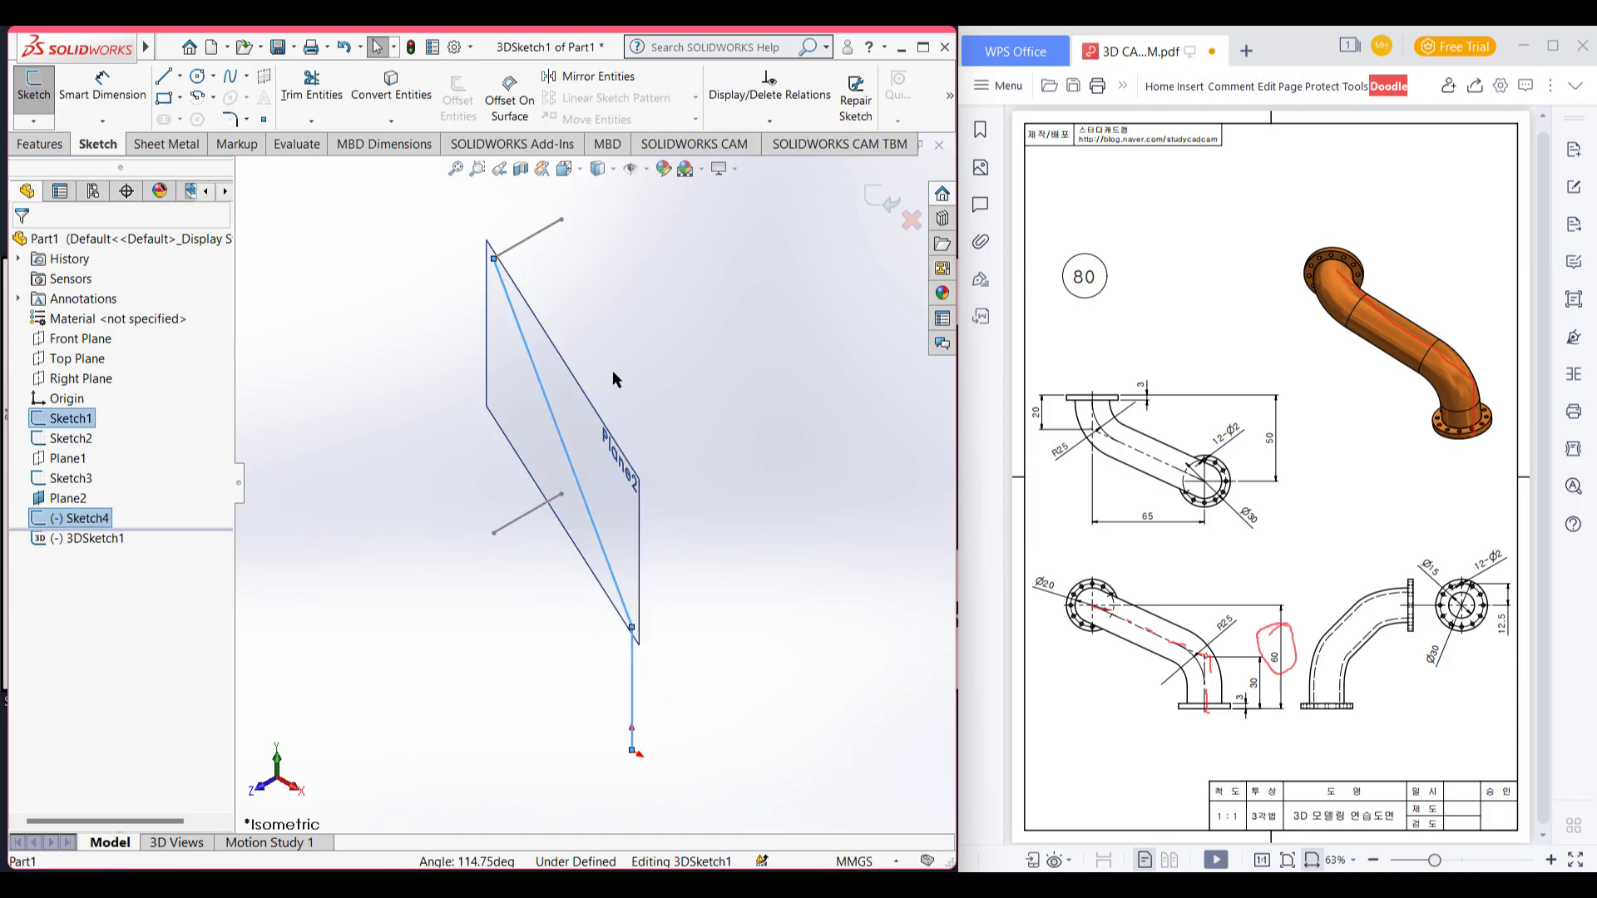
ctrl+click(534, 236)
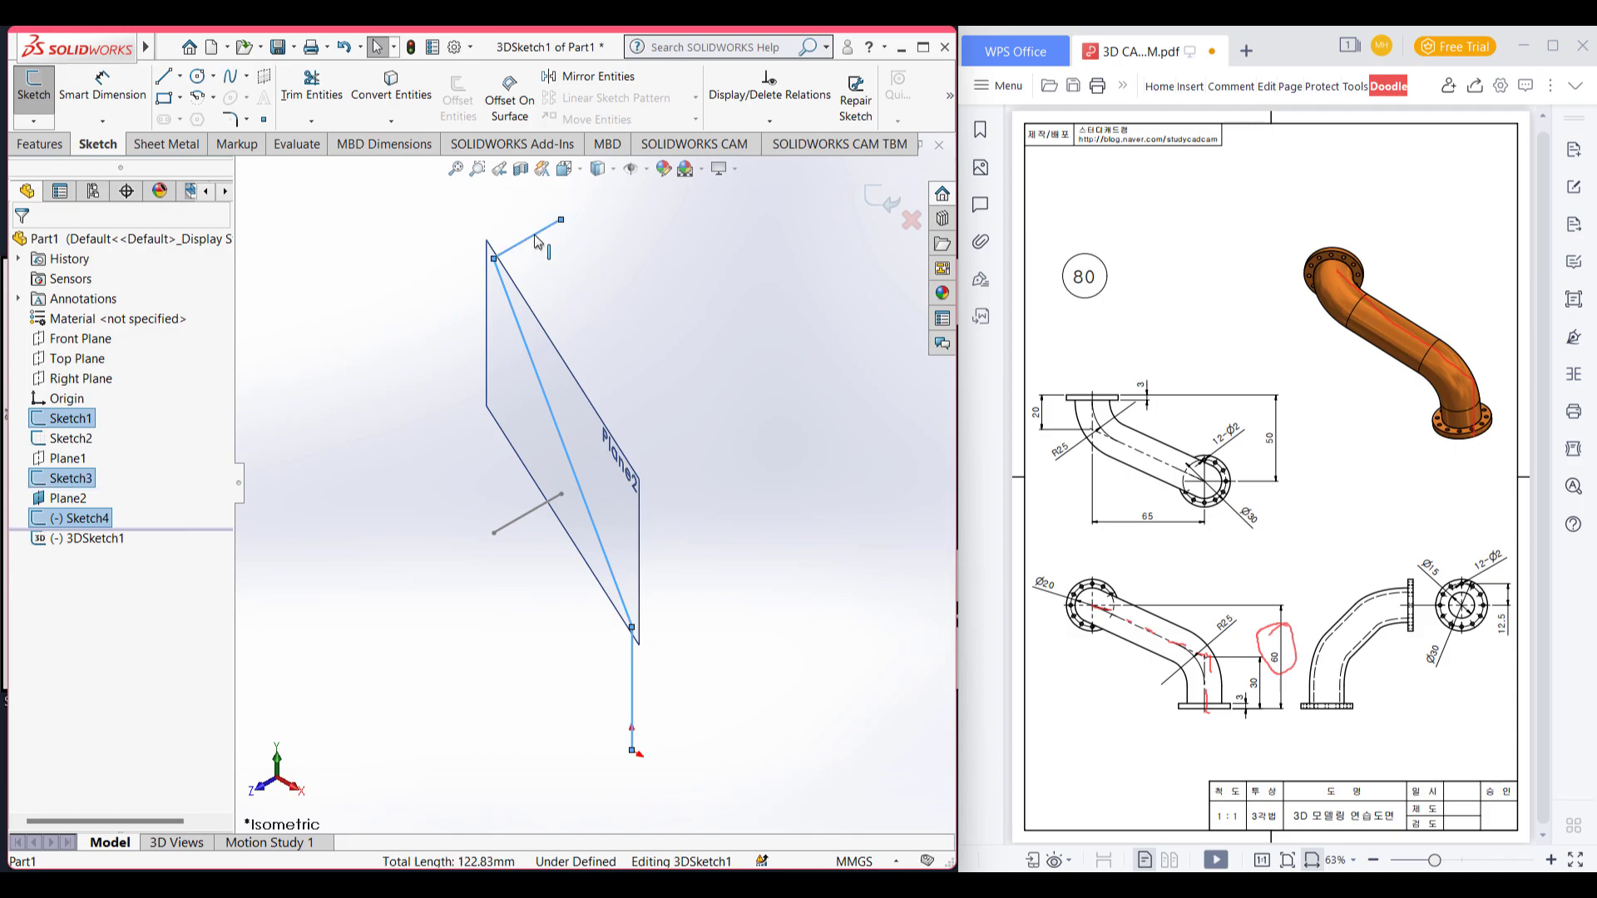
click(385, 87)
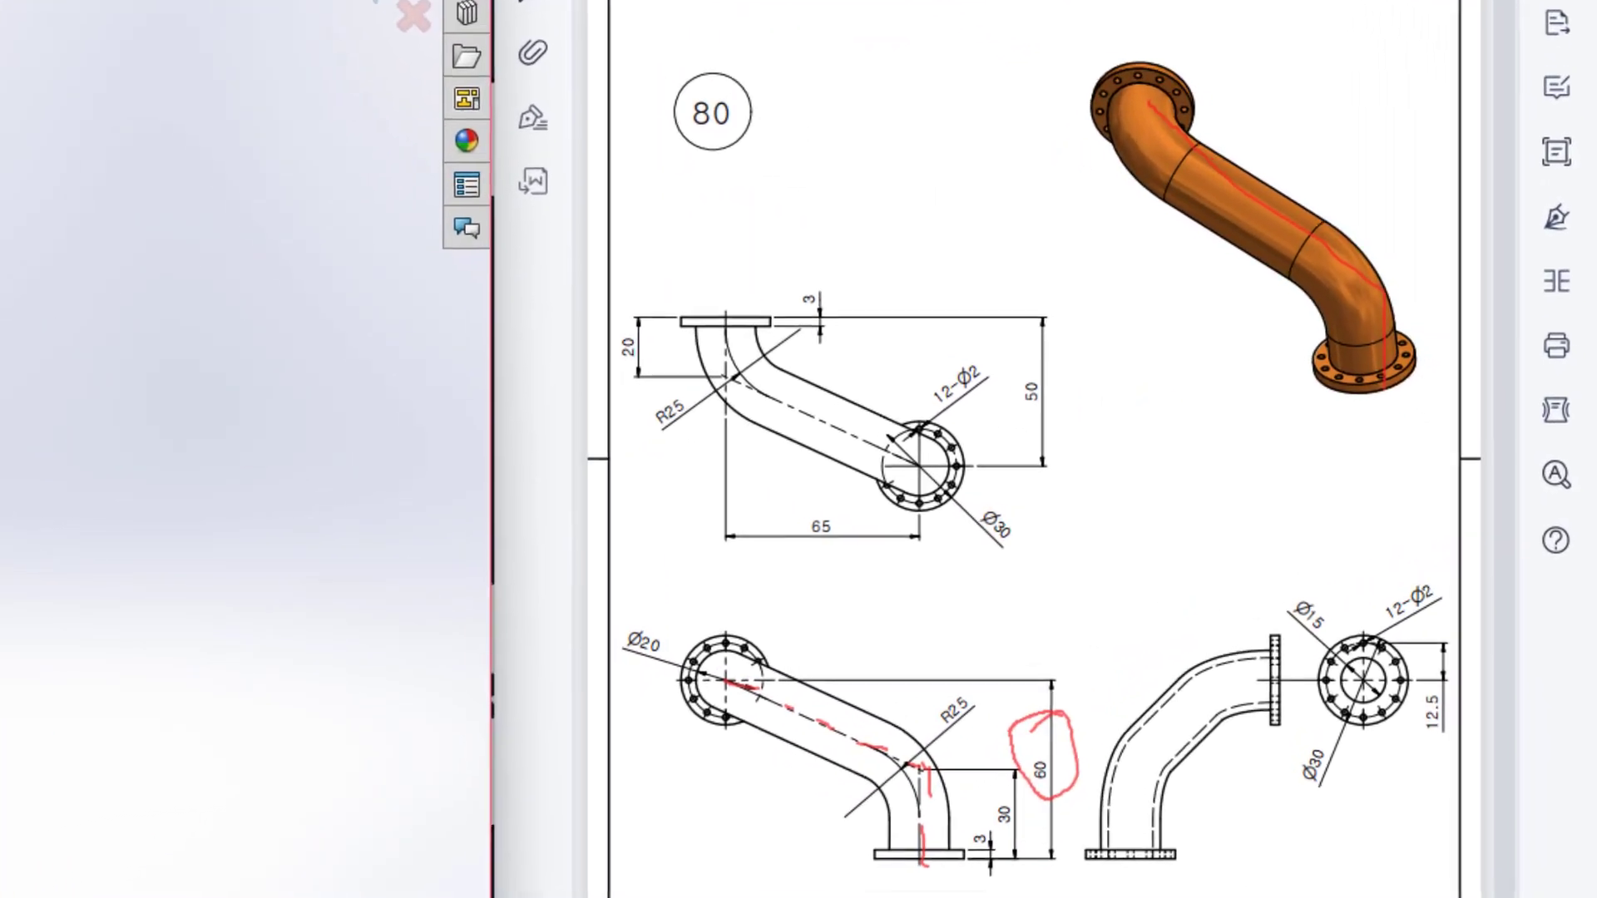
mouse_move(970, 659)
mouse_down()
mouse_move(917, 676)
mouse_move(901, 774)
mouse_move(963, 733)
mouse_move(961, 663)
mouse_up()
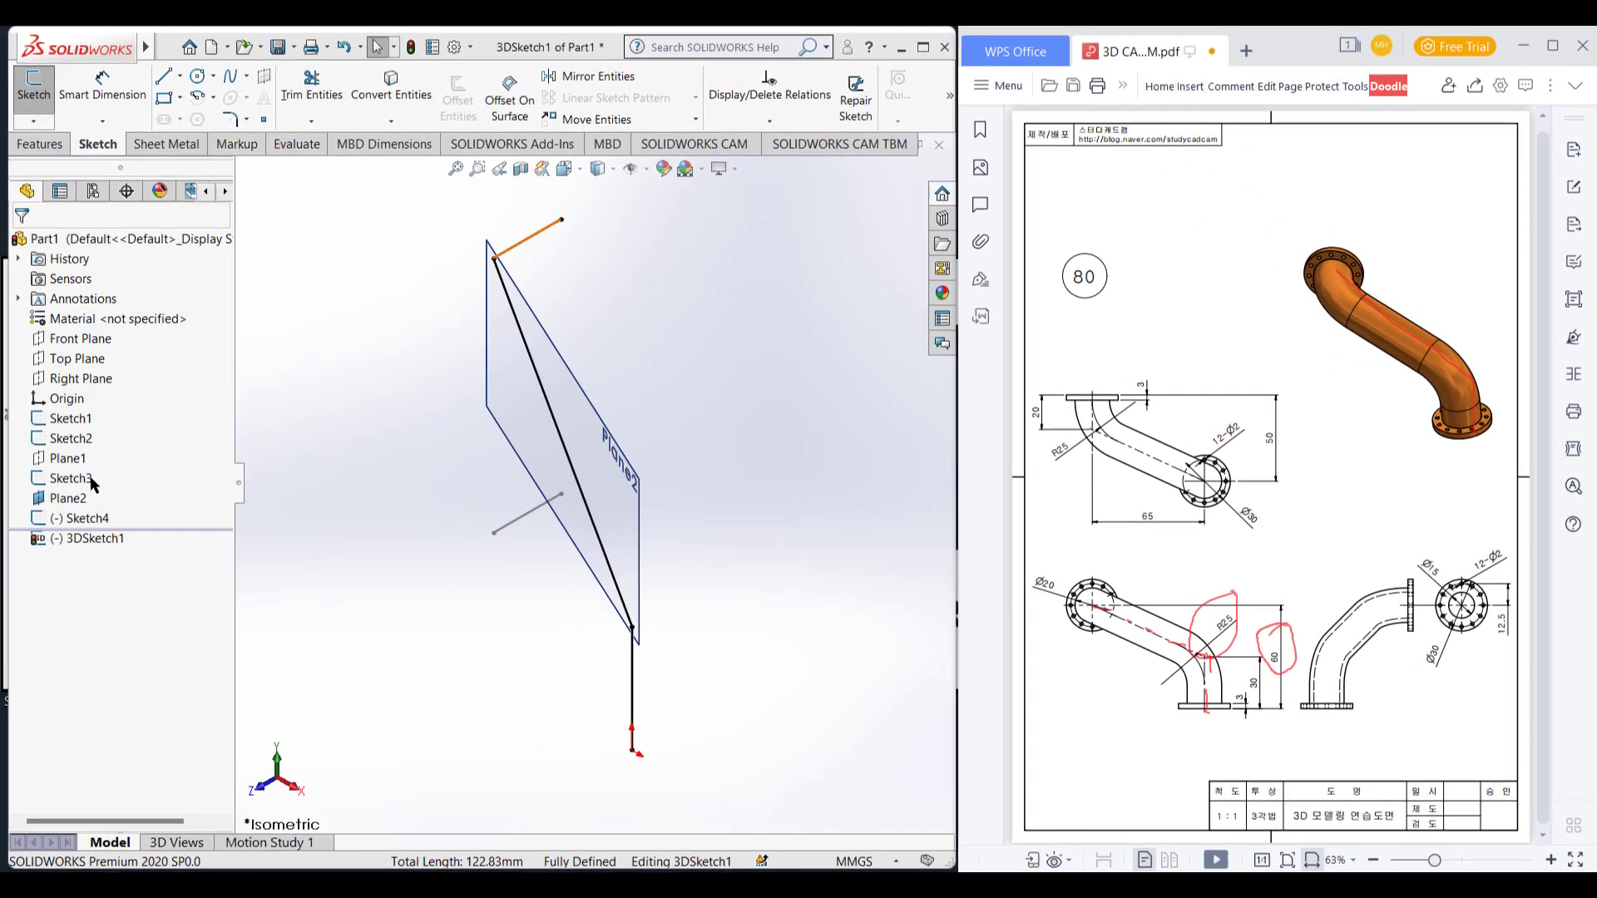
Step: Hide Sketch1, Sketch2, Sketch3, Plane2 and Sketch4 so that only the 3D sketch path is displayed
right_click(74, 424)
click(94, 401)
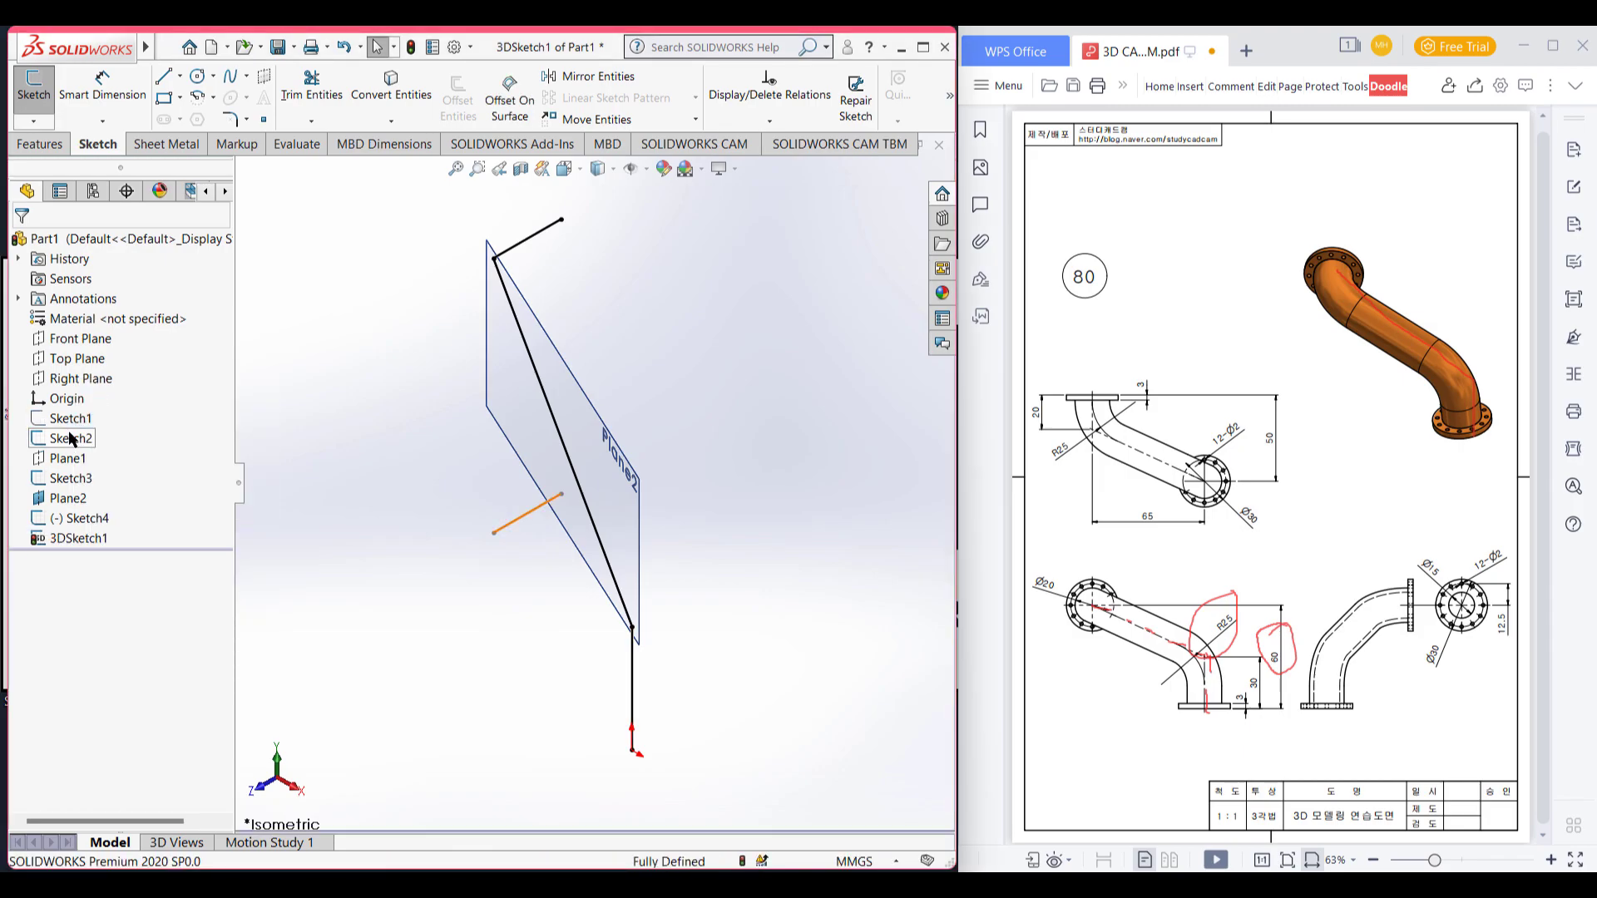
right_click(70, 438)
click(85, 417)
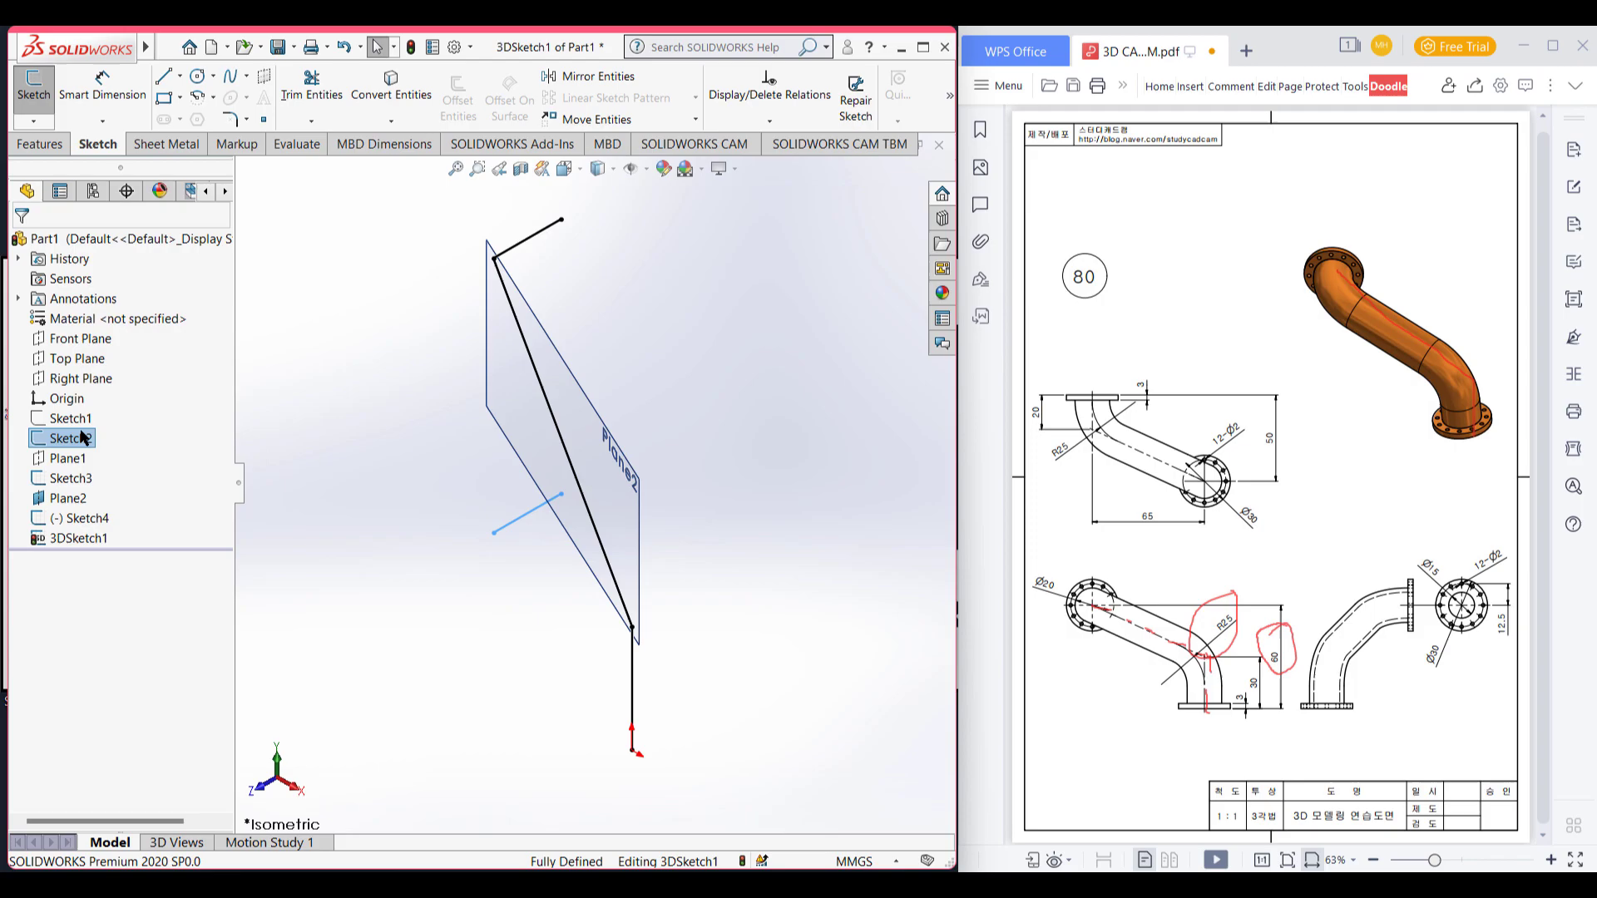
right_click(78, 478)
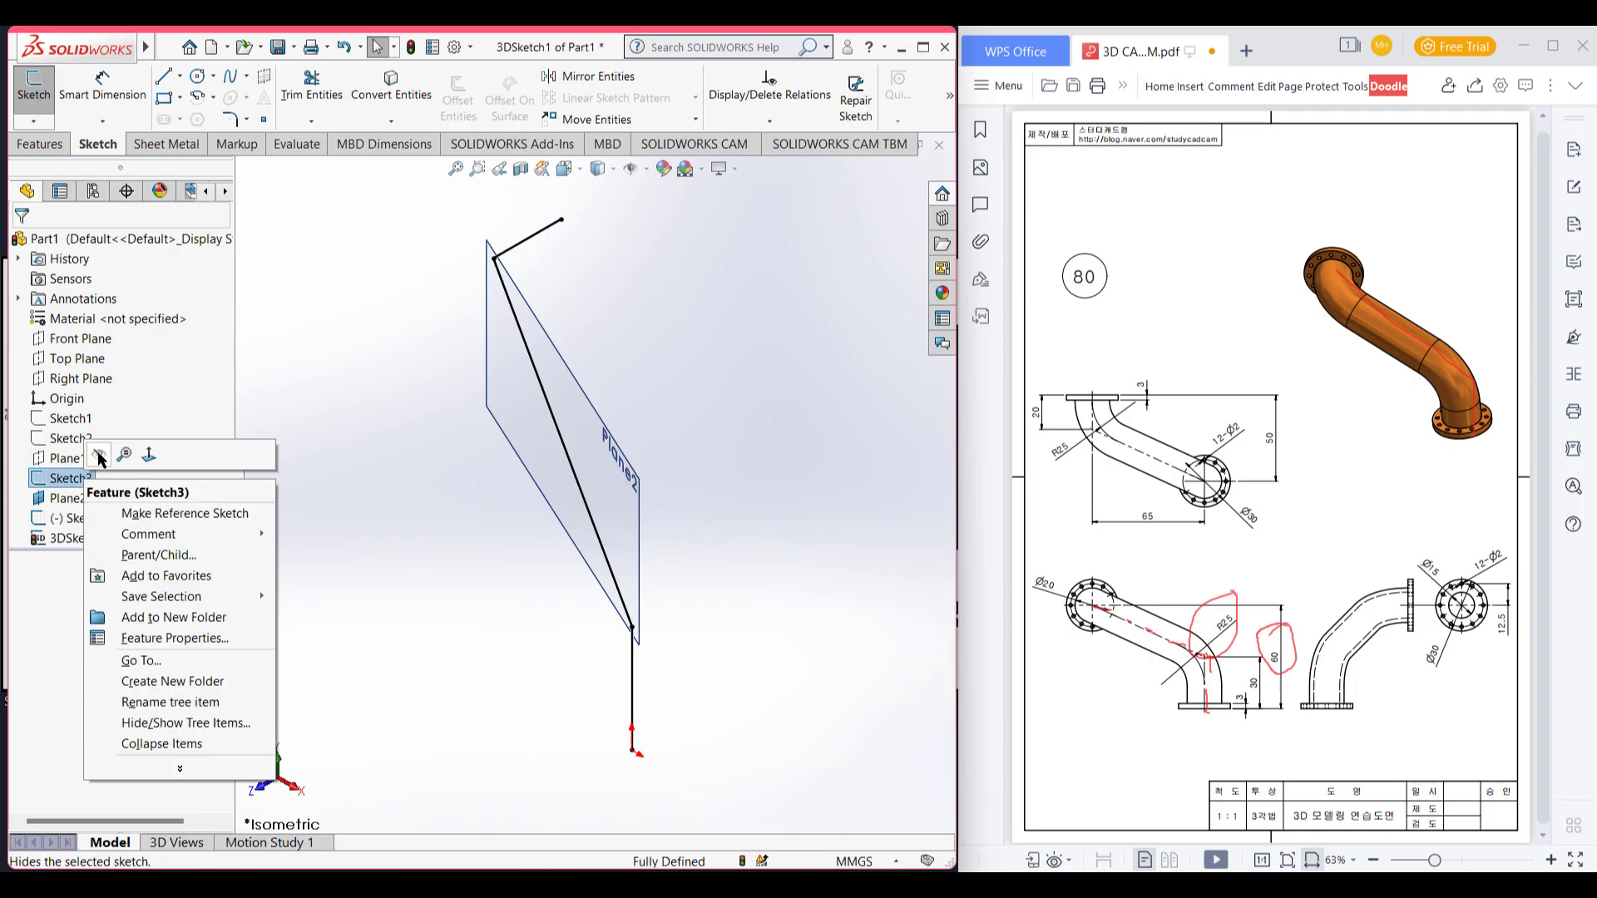
click(98, 456)
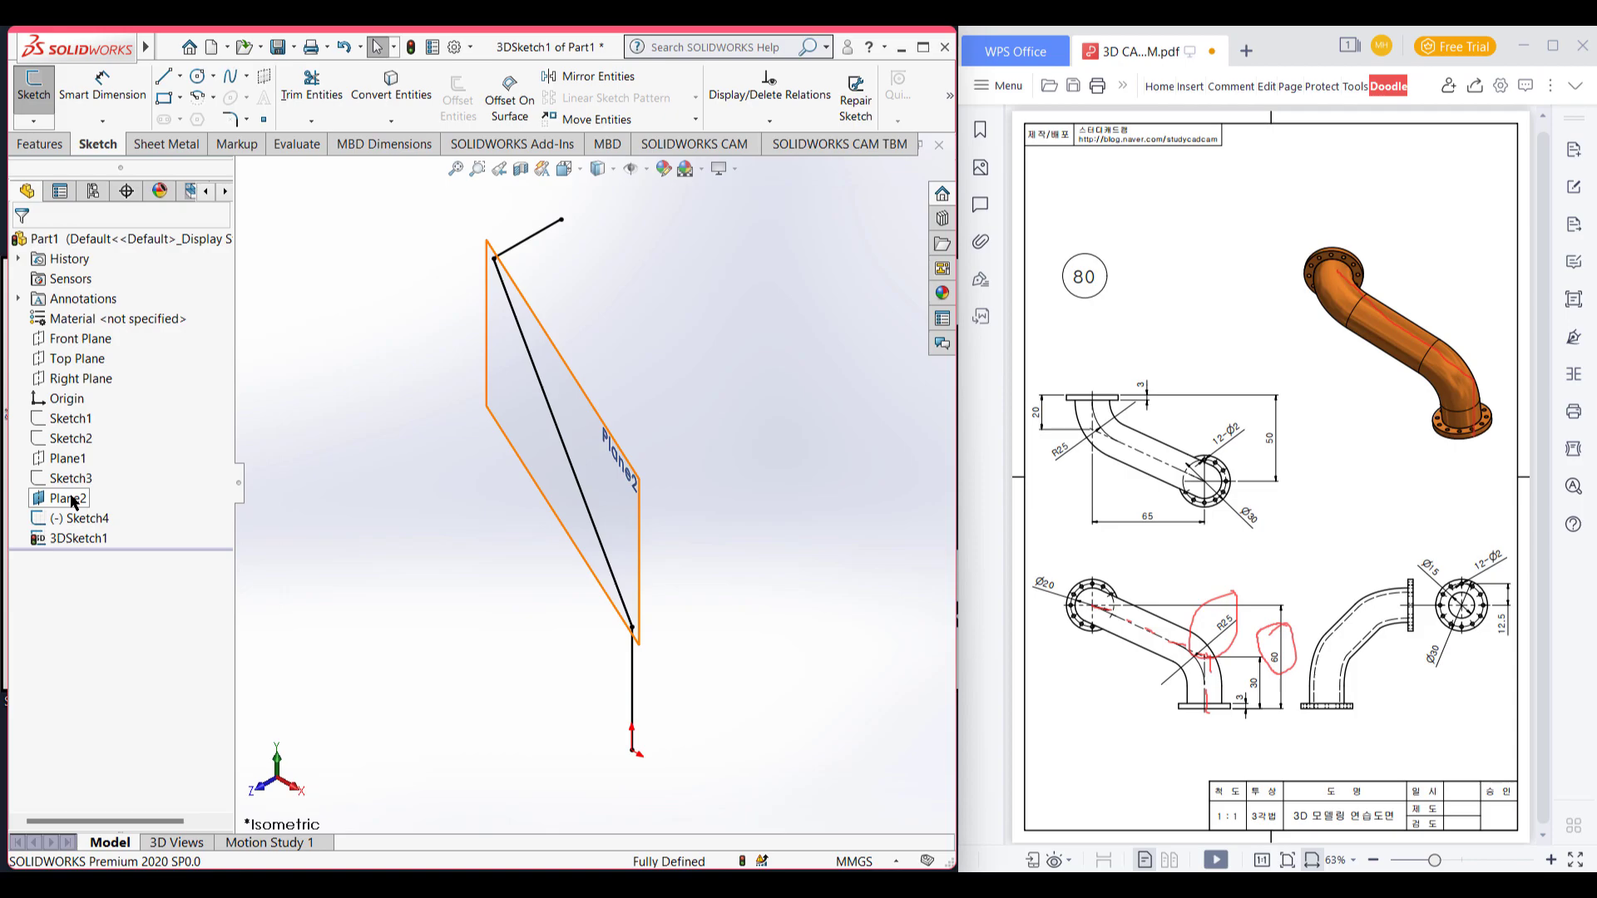
right_click(73, 500)
click(92, 476)
right_click(75, 518)
click(104, 489)
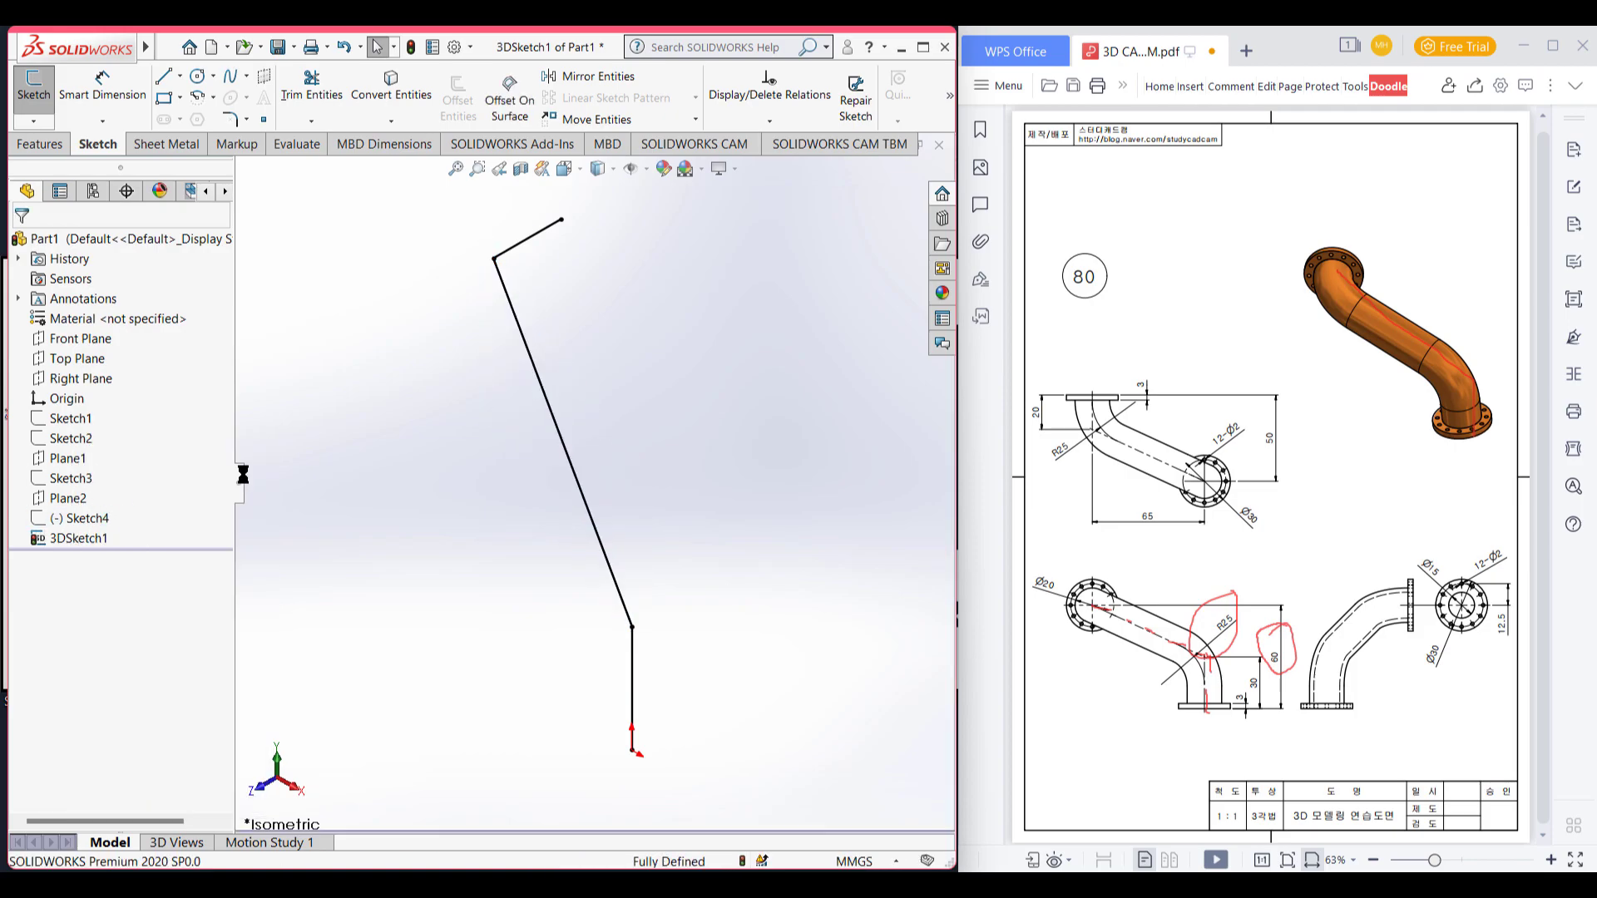
Step: Fillet both corners of the 3D path with a 25 mm radius, circling the top view's R25 dimension in red on the PDF
mouse_move(406, 497)
middle_down()
mouse_move(492, 449)
mouse_move(400, 479)
mouse_move(438, 485)
mouse_move(446, 468)
middle_up()
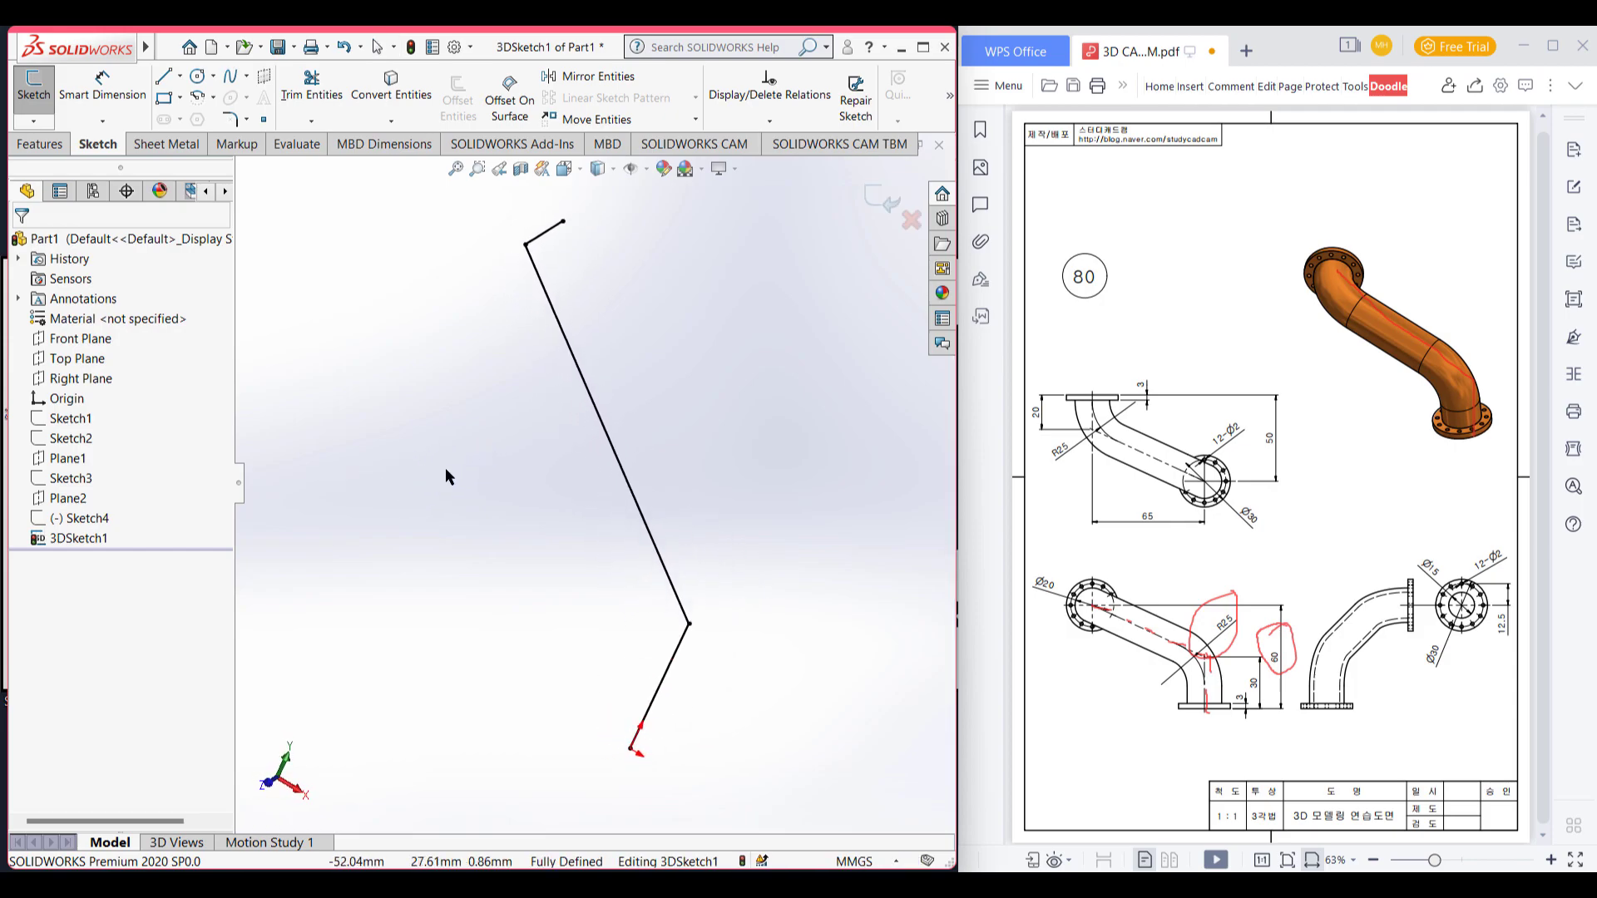
click(230, 119)
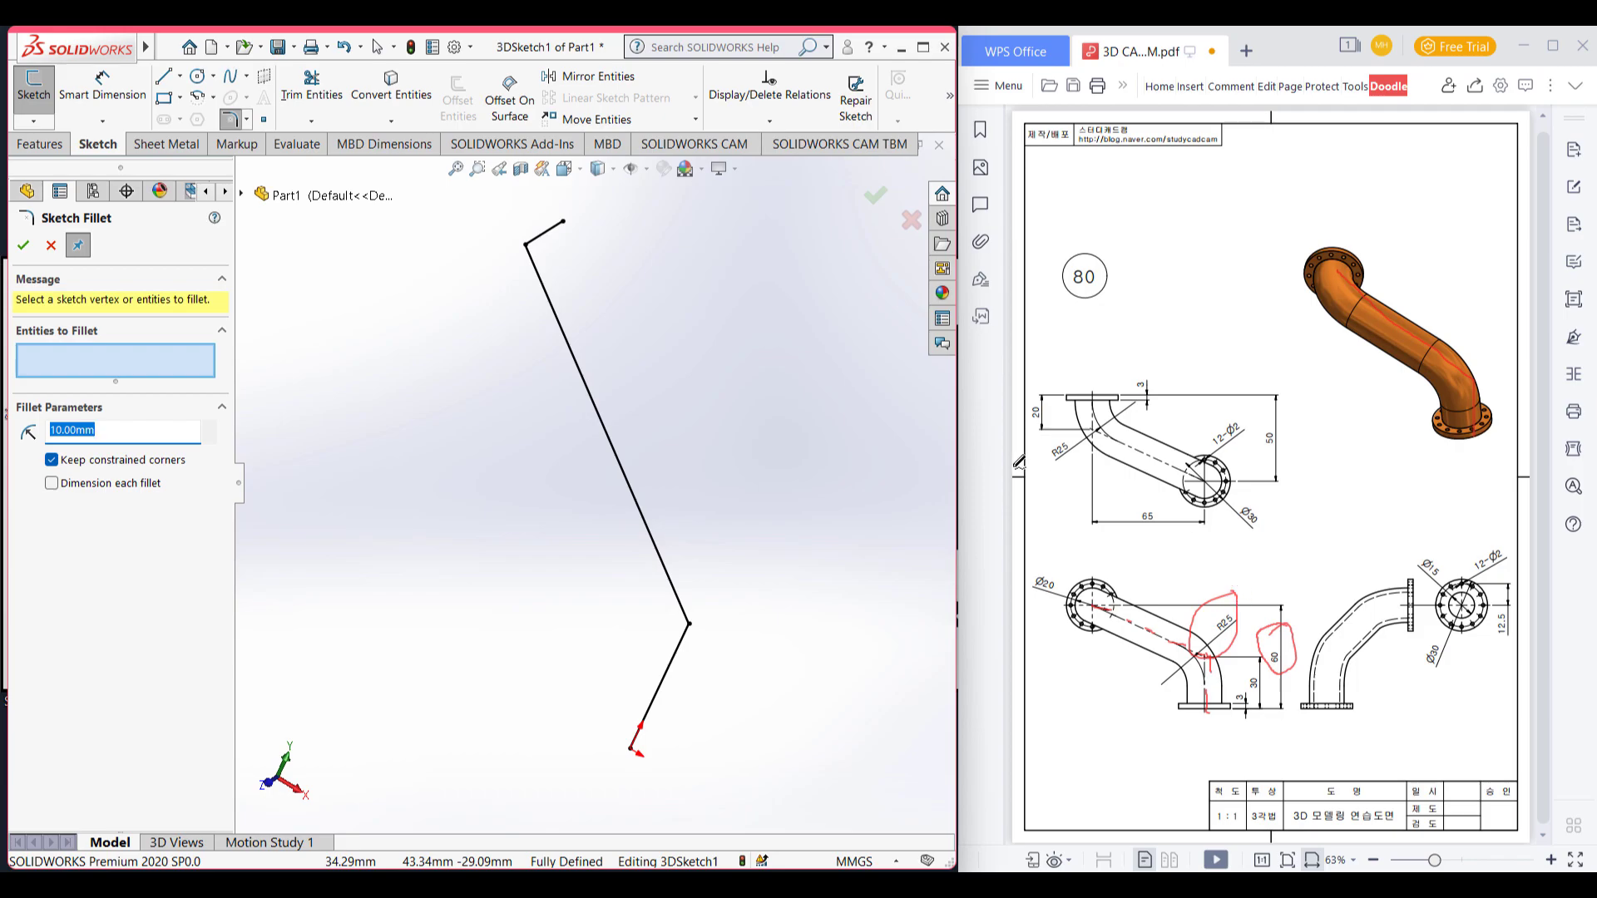
mouse_move(1055, 434)
mouse_down()
mouse_move(1049, 462)
mouse_move(1066, 432)
mouse_up()
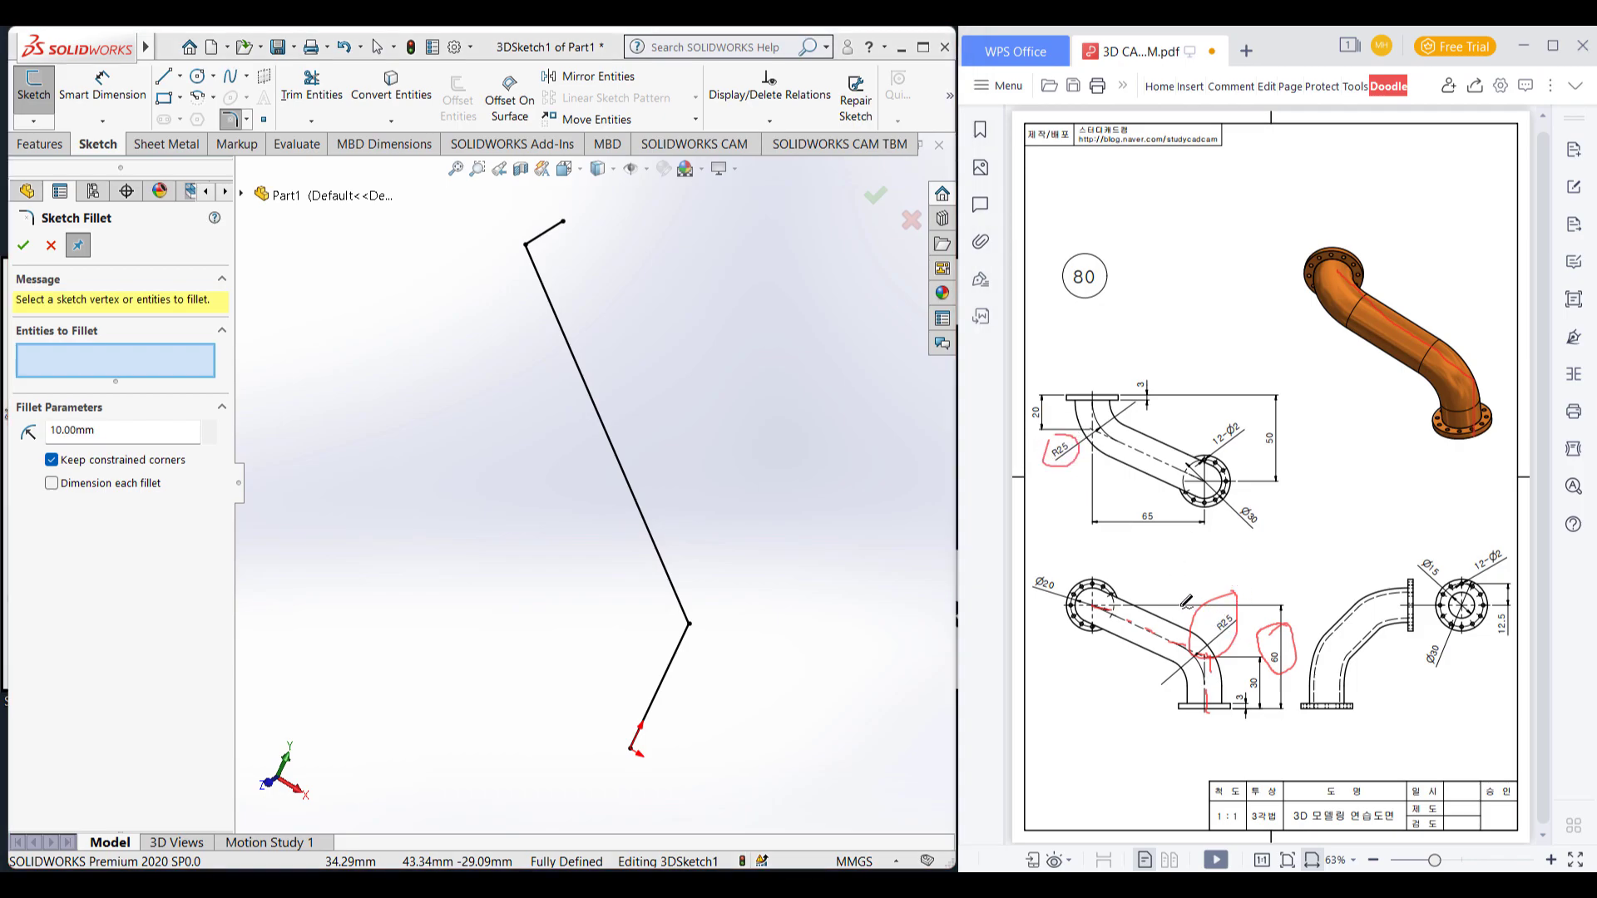
click(14, 427)
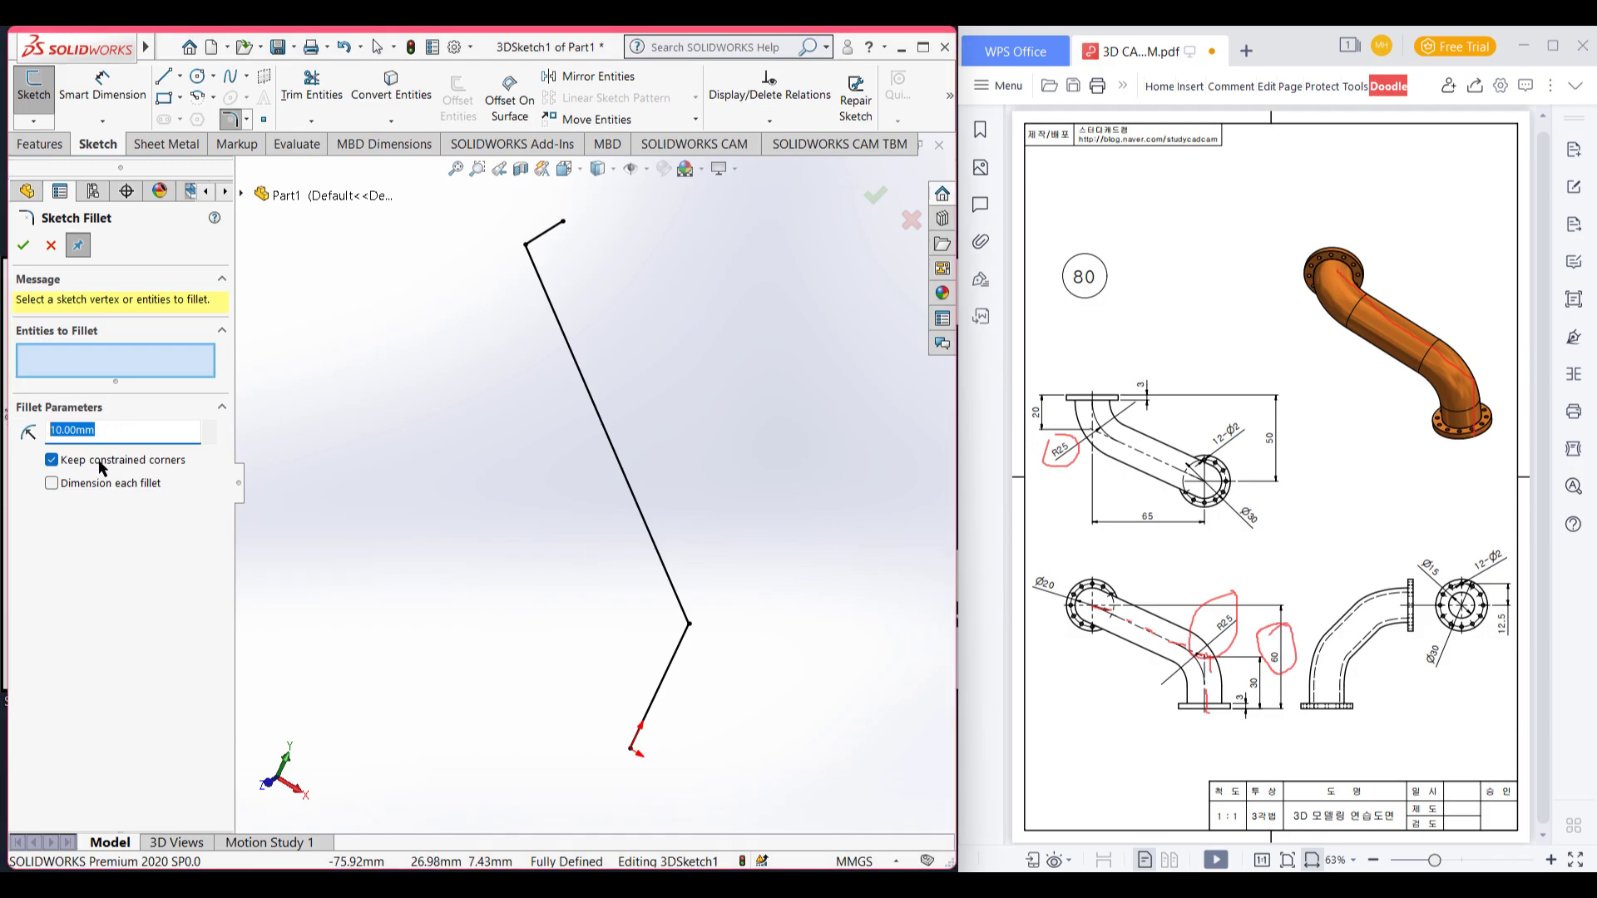
key(Return)
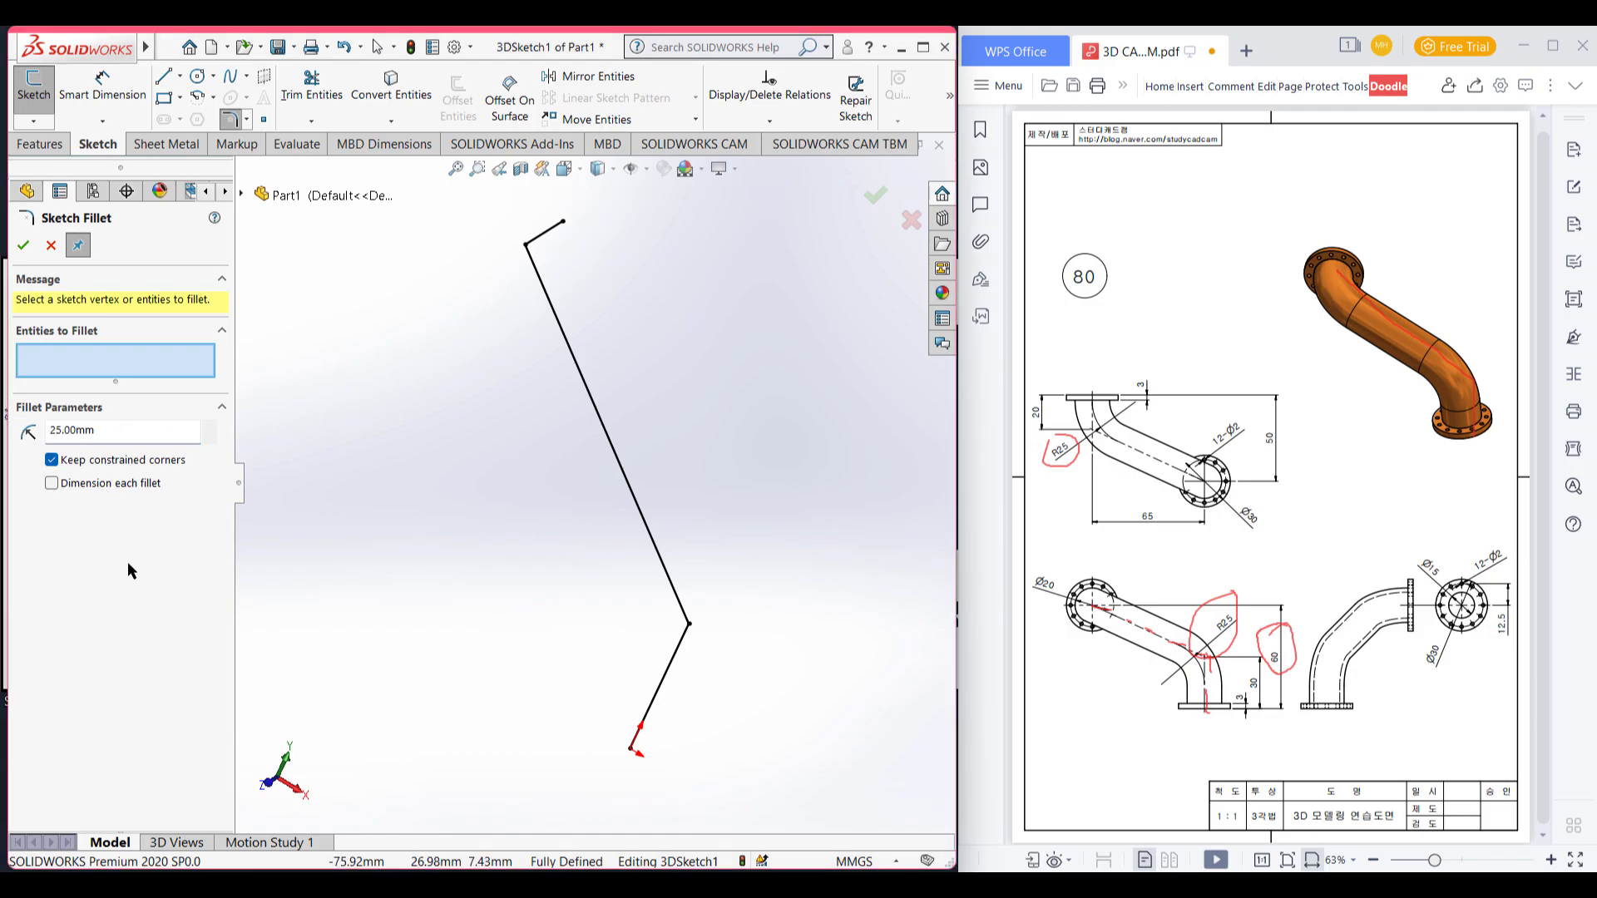
click(689, 626)
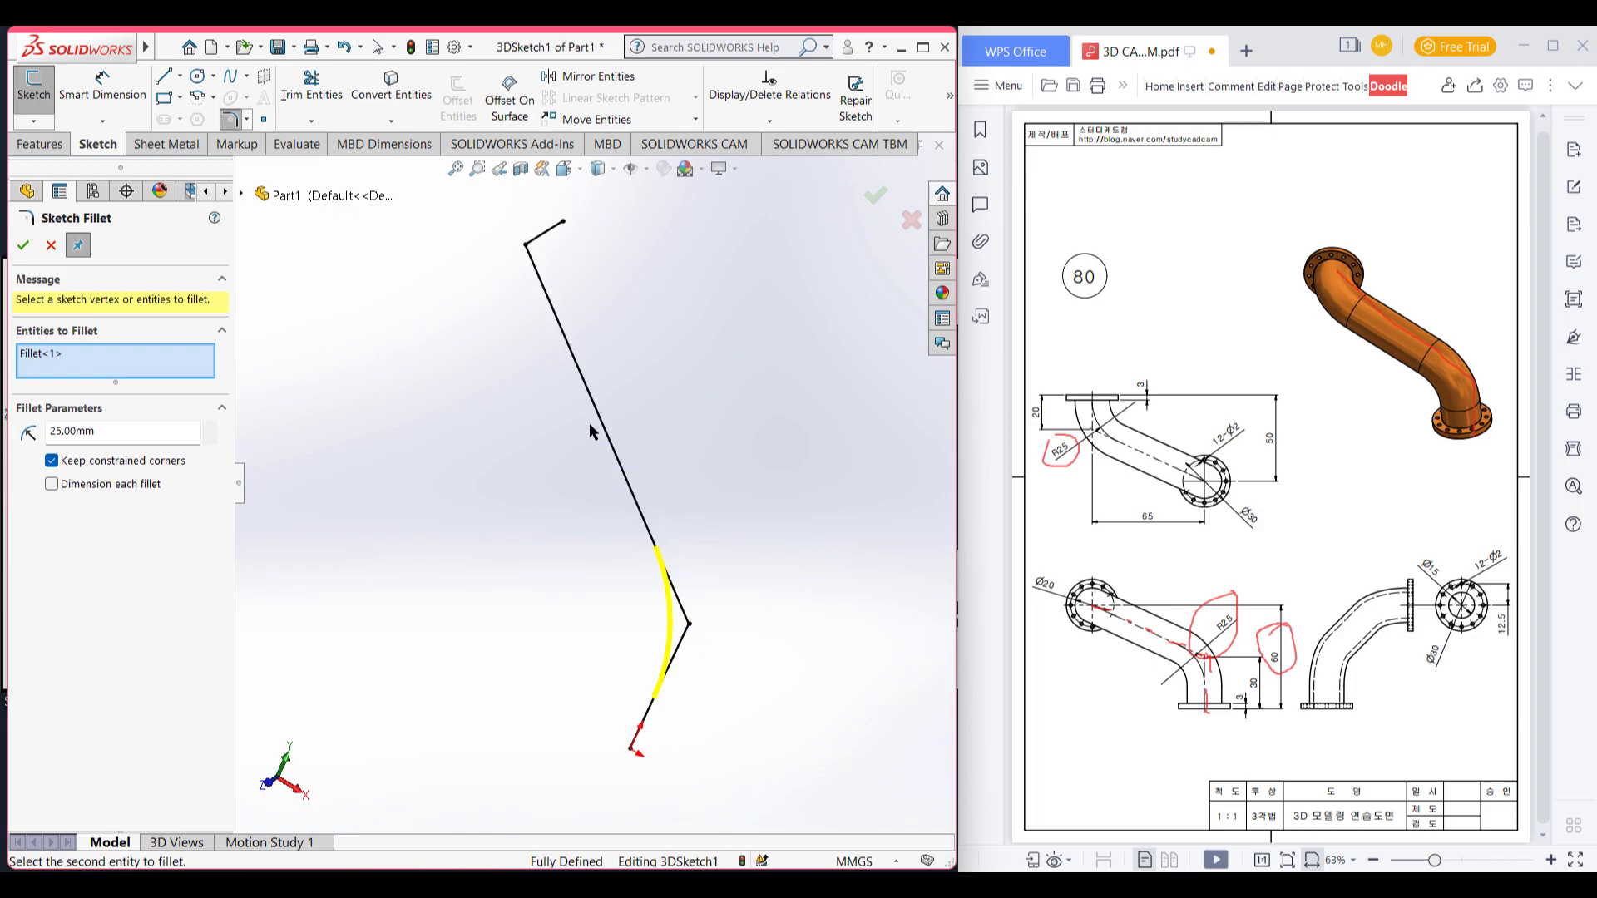
click(525, 247)
middle_drag(660, 339, 648, 350)
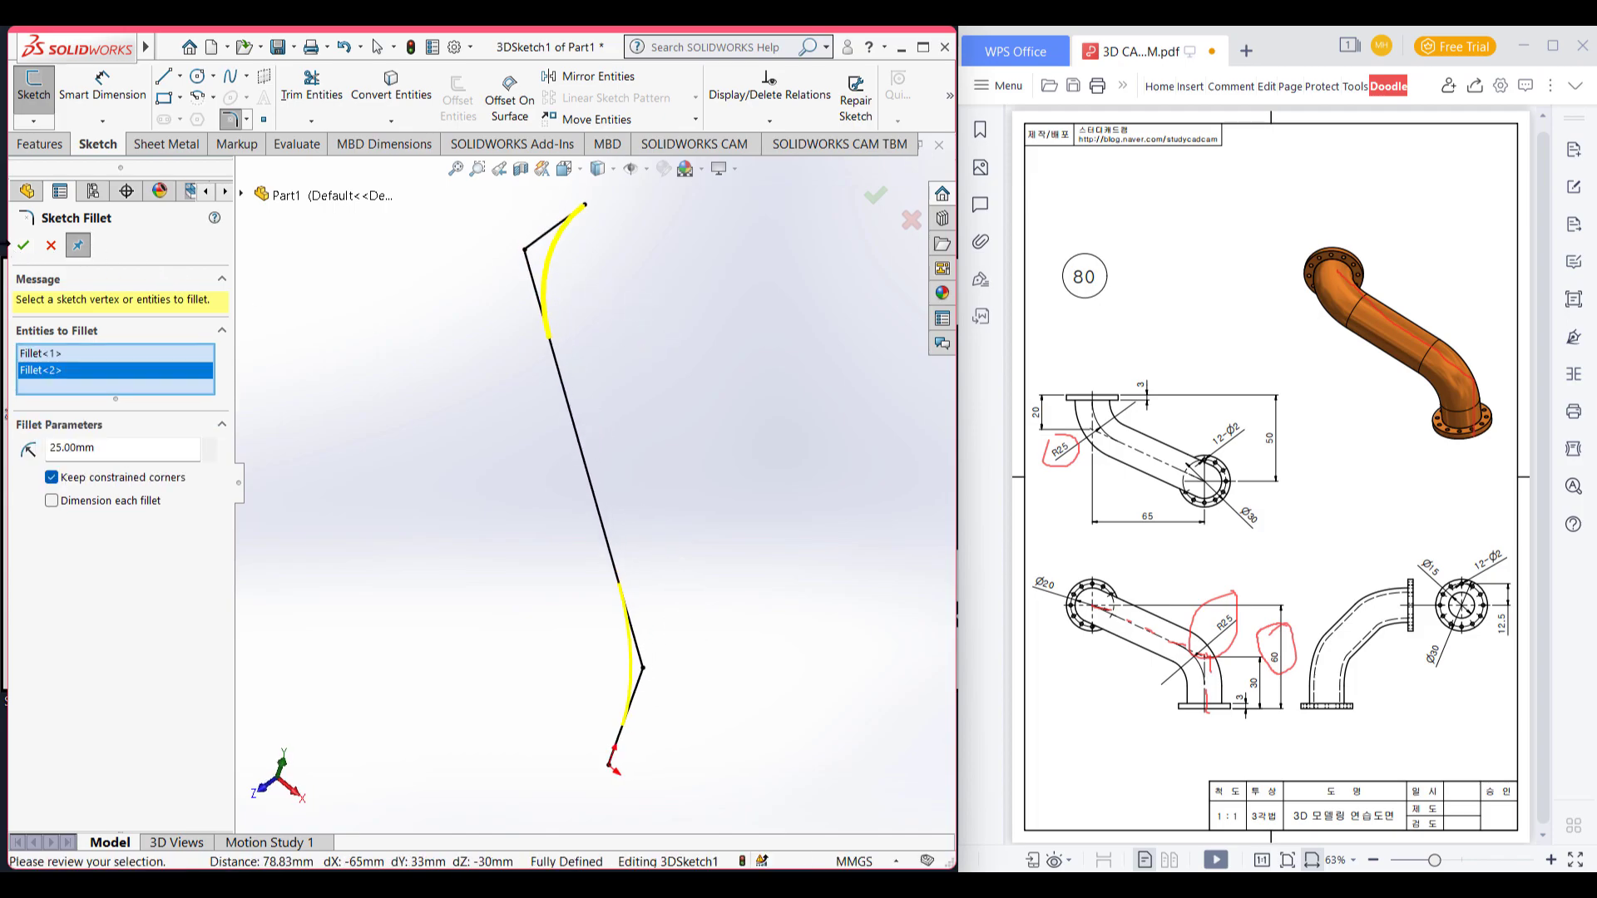
click(24, 247)
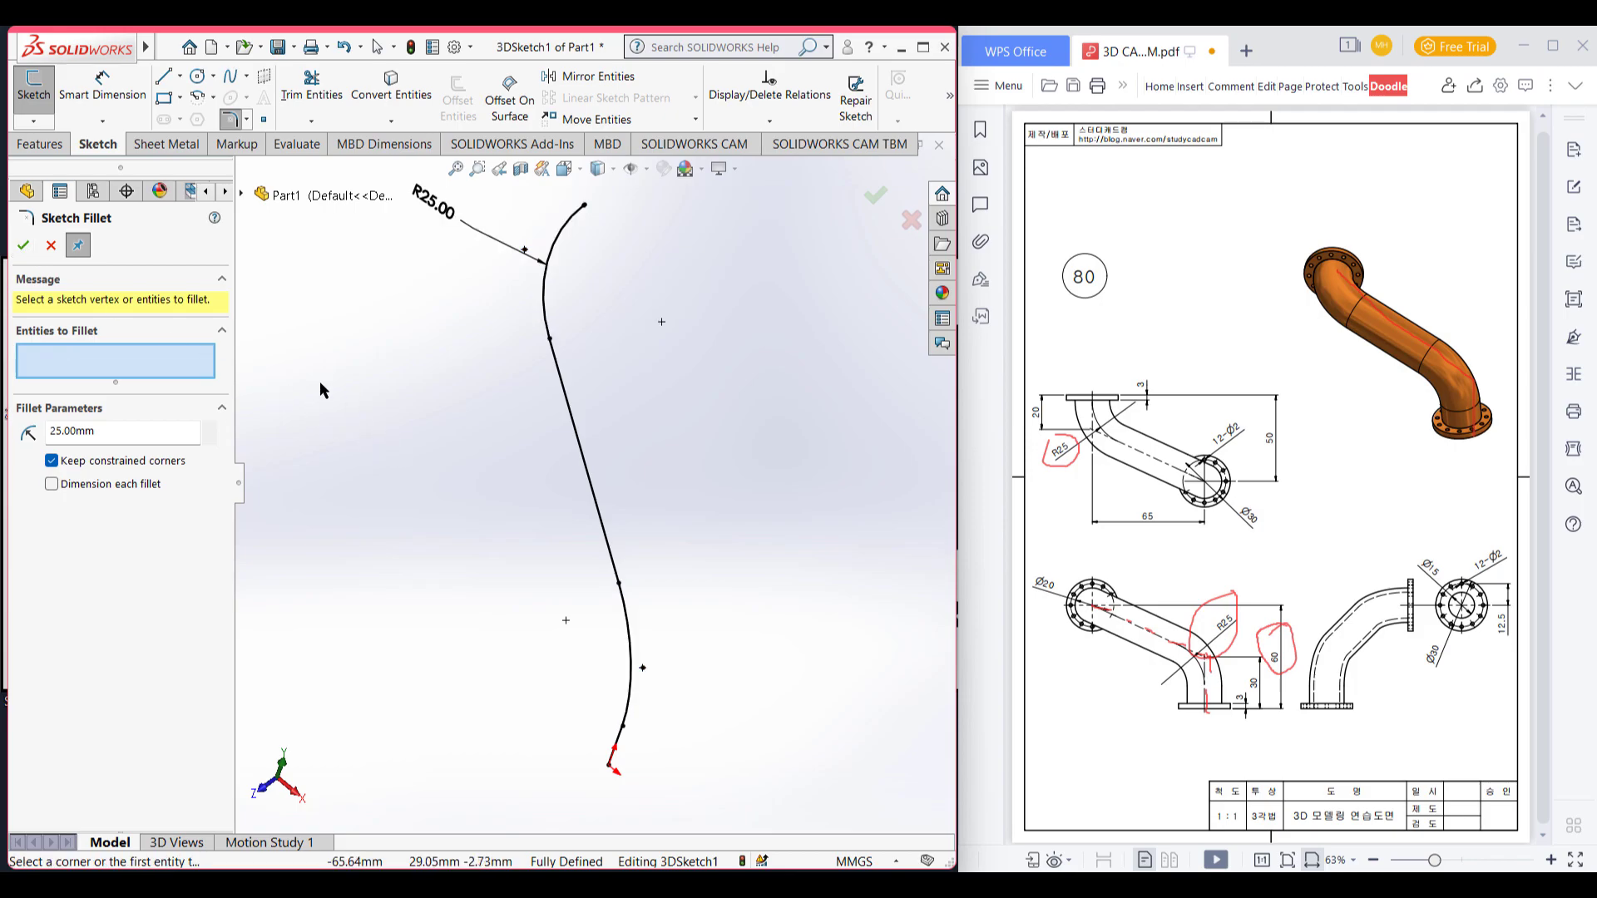
click(50, 245)
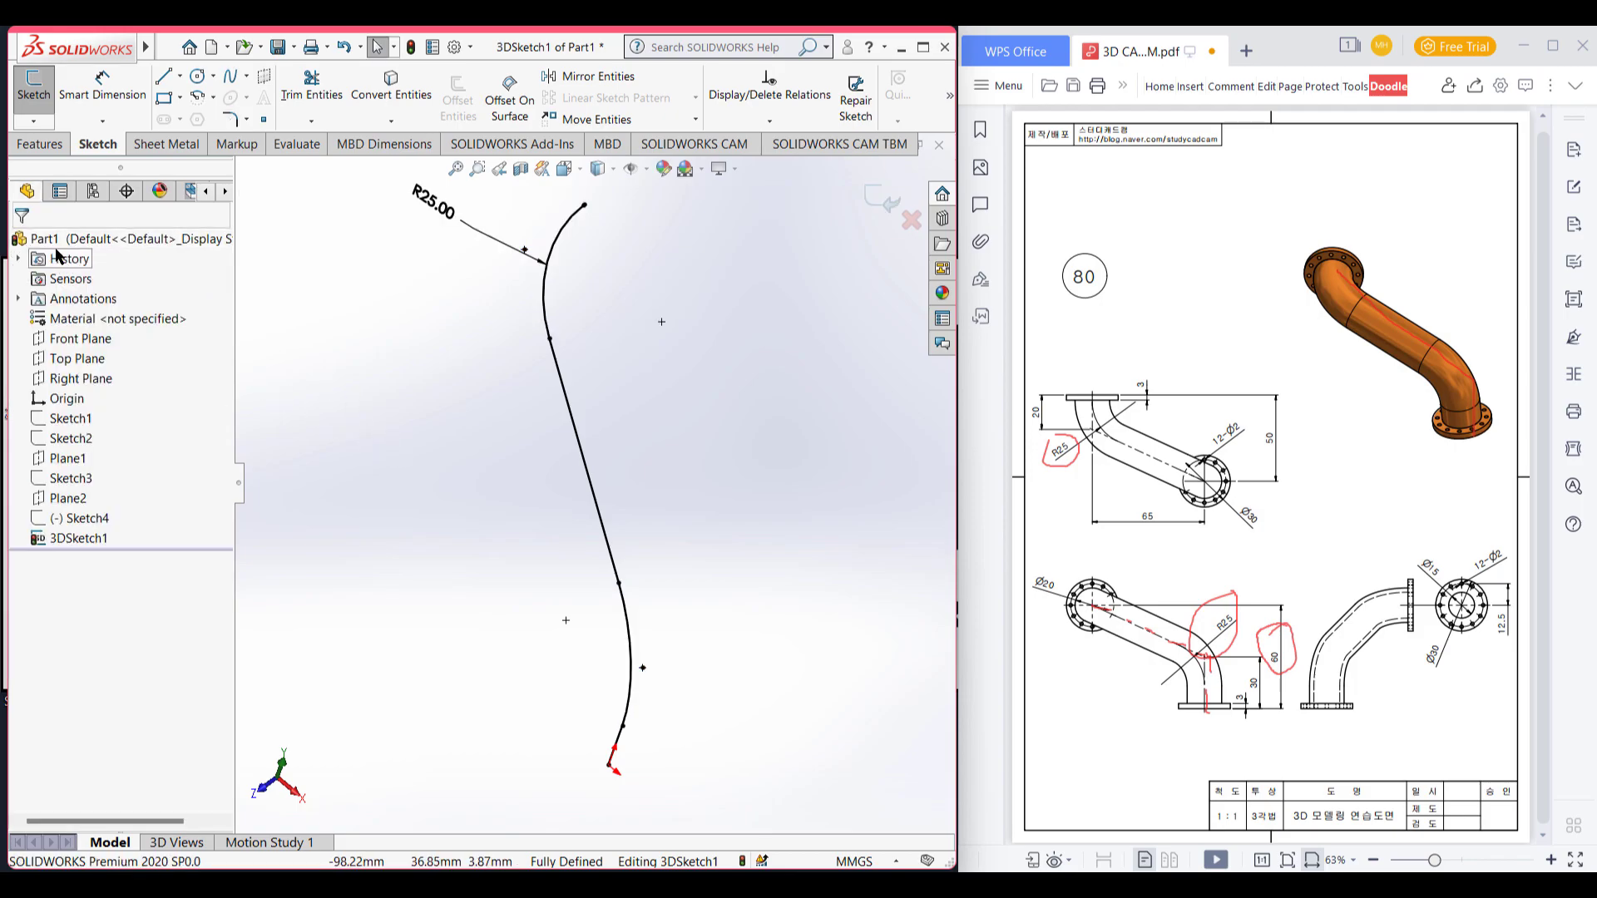
Step: Circle the round flange and its Ø20 dimension in red on the PDF's front view
key(ctrl+7)
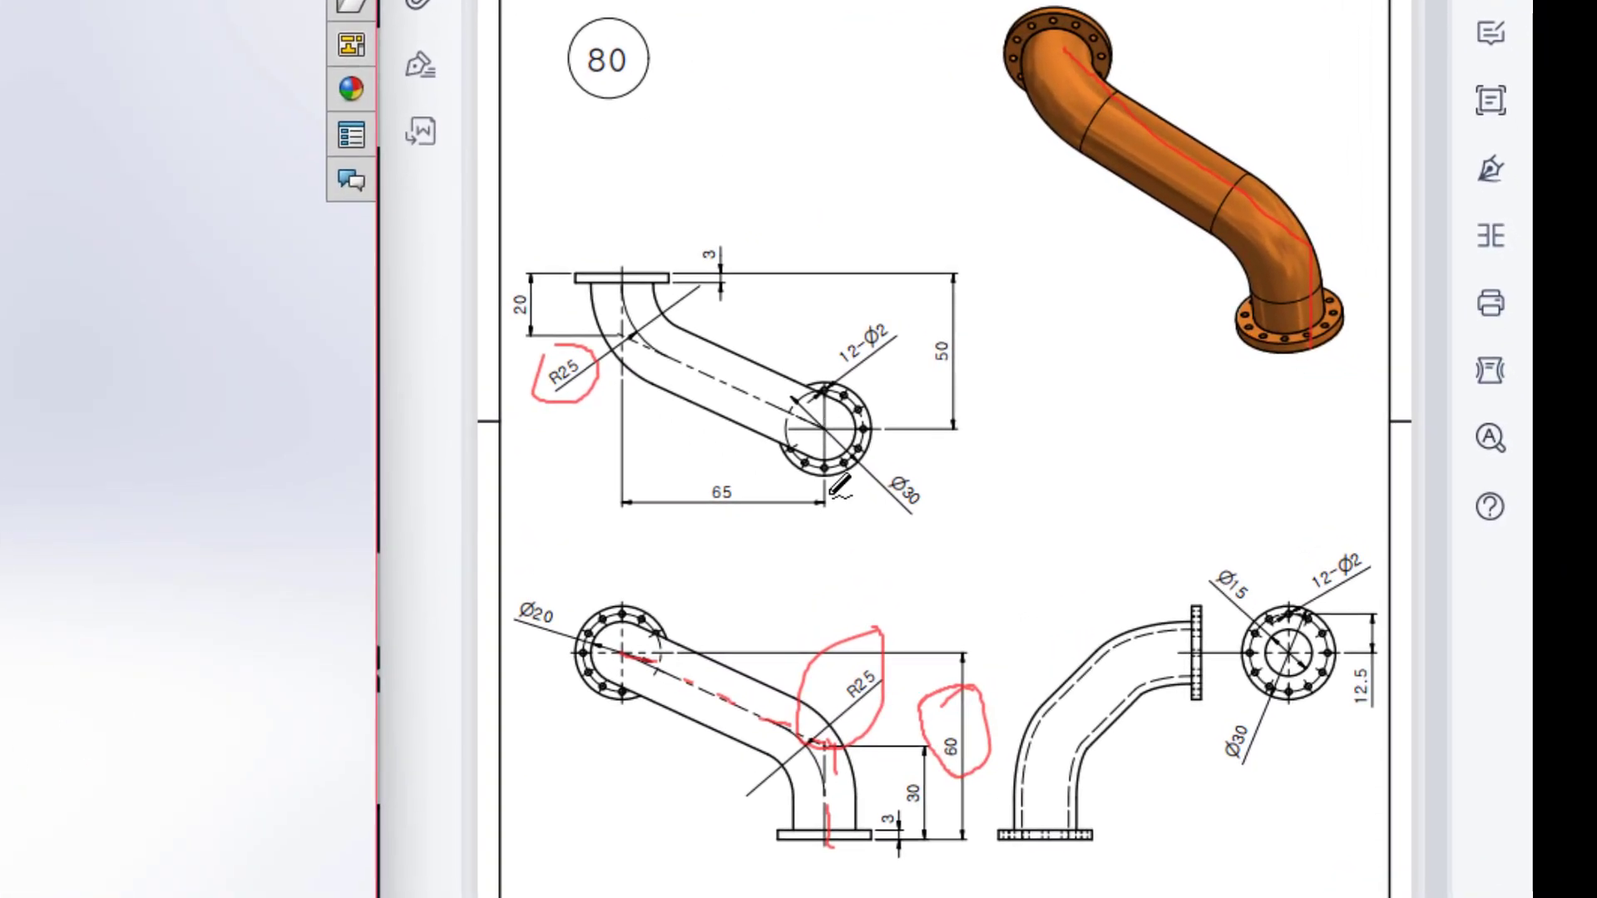
mouse_move(653, 619)
mouse_down()
mouse_move(581, 635)
mouse_move(622, 695)
mouse_move(670, 634)
mouse_up()
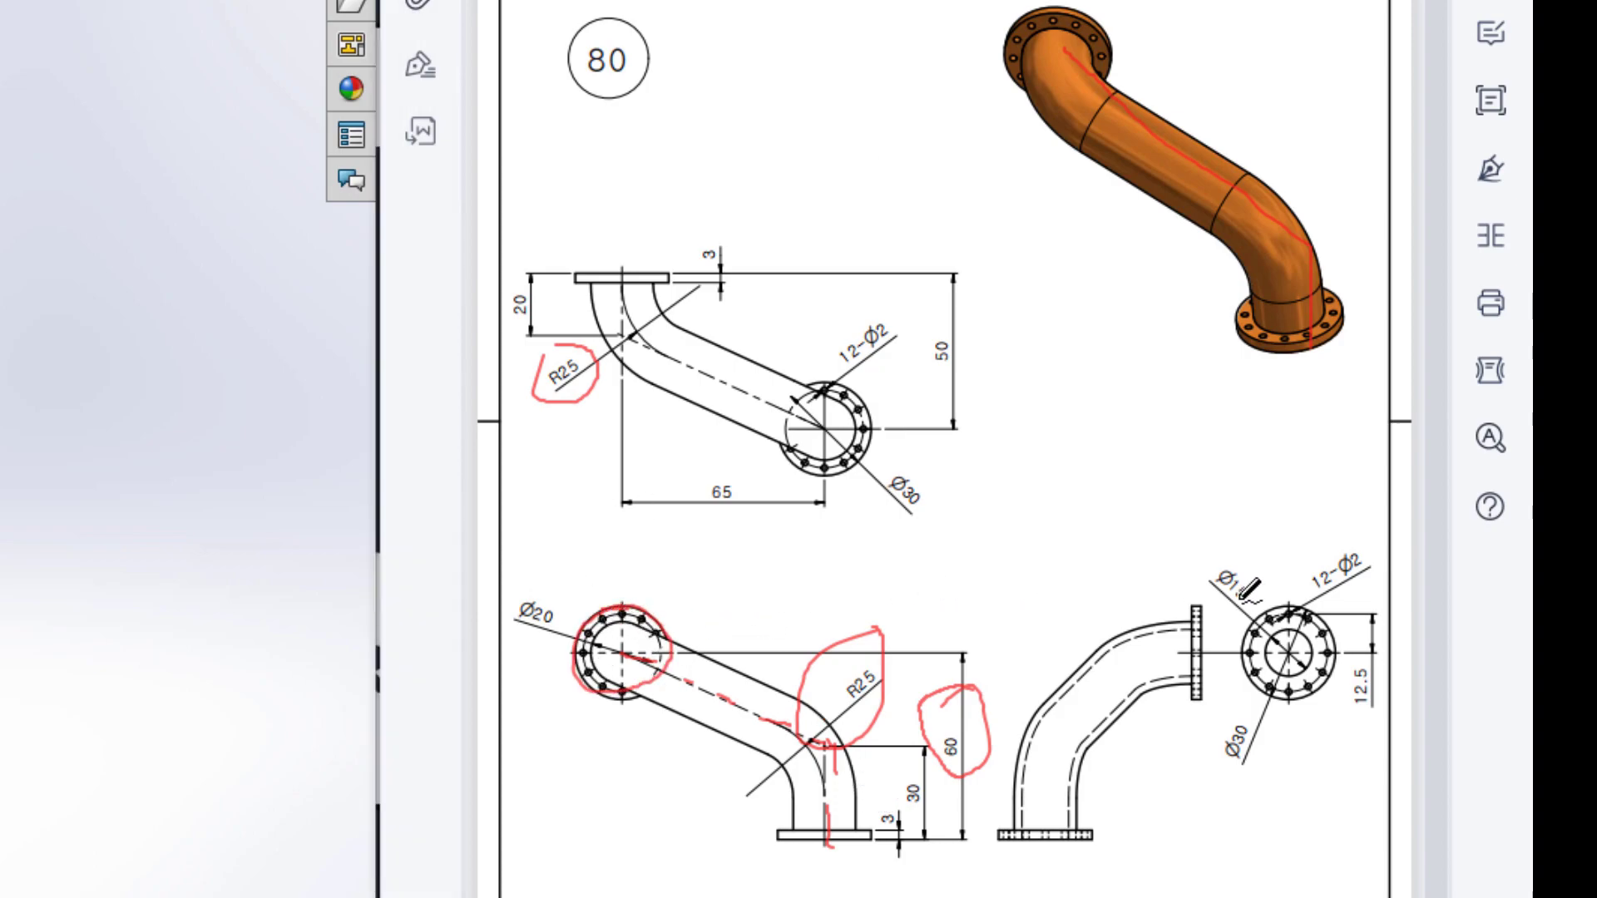
mouse_move(547, 588)
mouse_down()
mouse_move(493, 632)
mouse_move(564, 649)
mouse_up()
drag(520, 582, 581, 607)
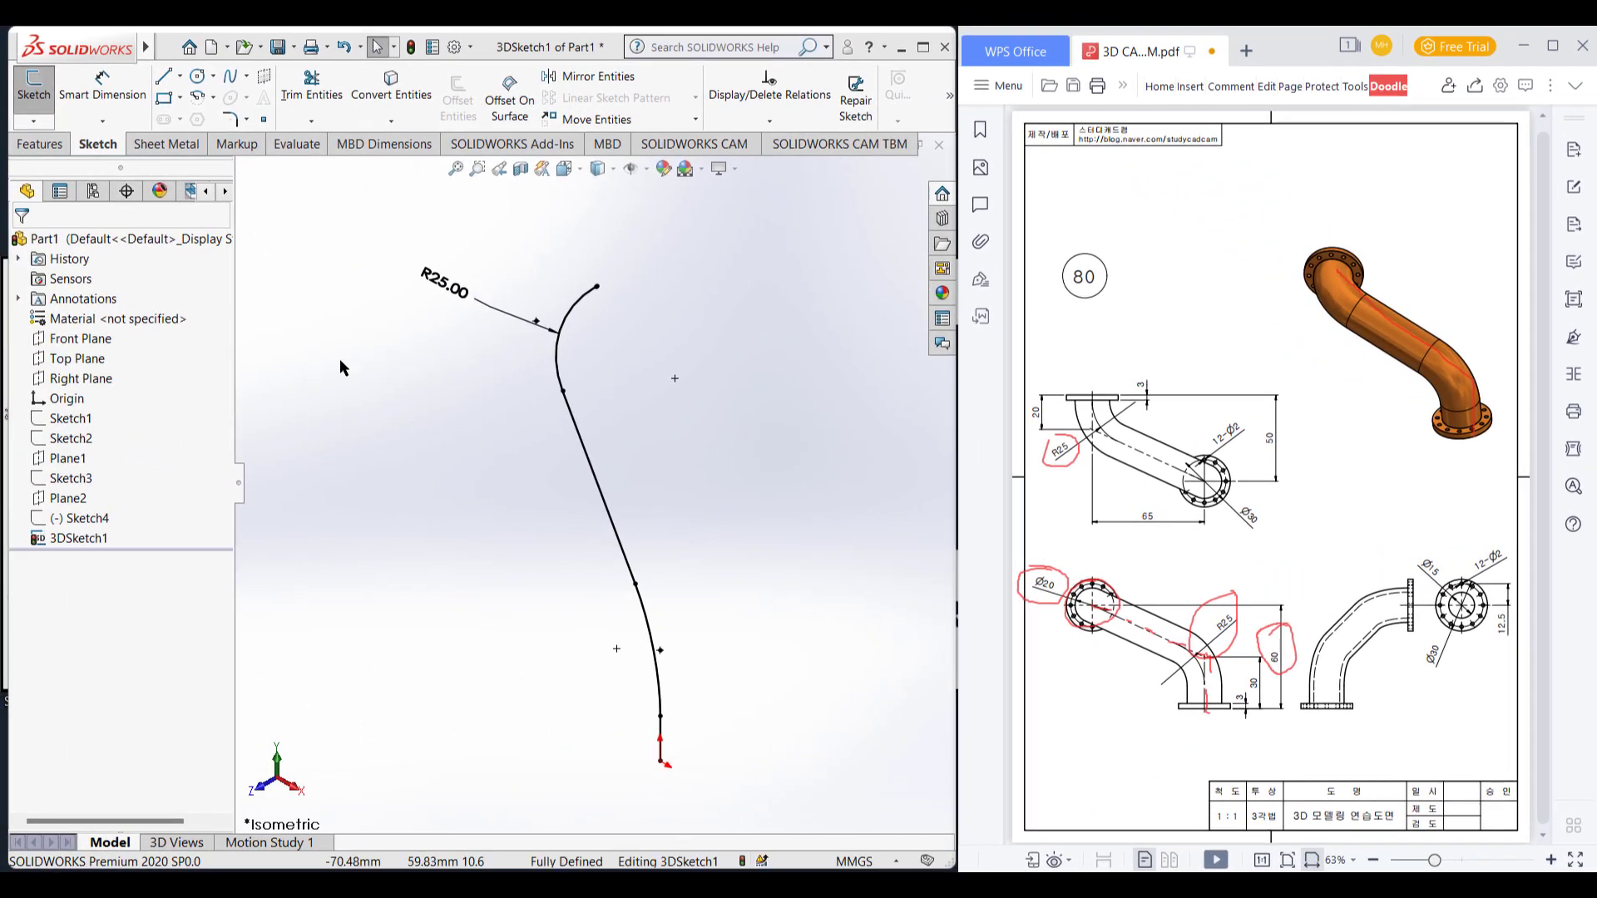
Step: Exit the 3D sketch of the filleted pipe path
right_click(80, 360)
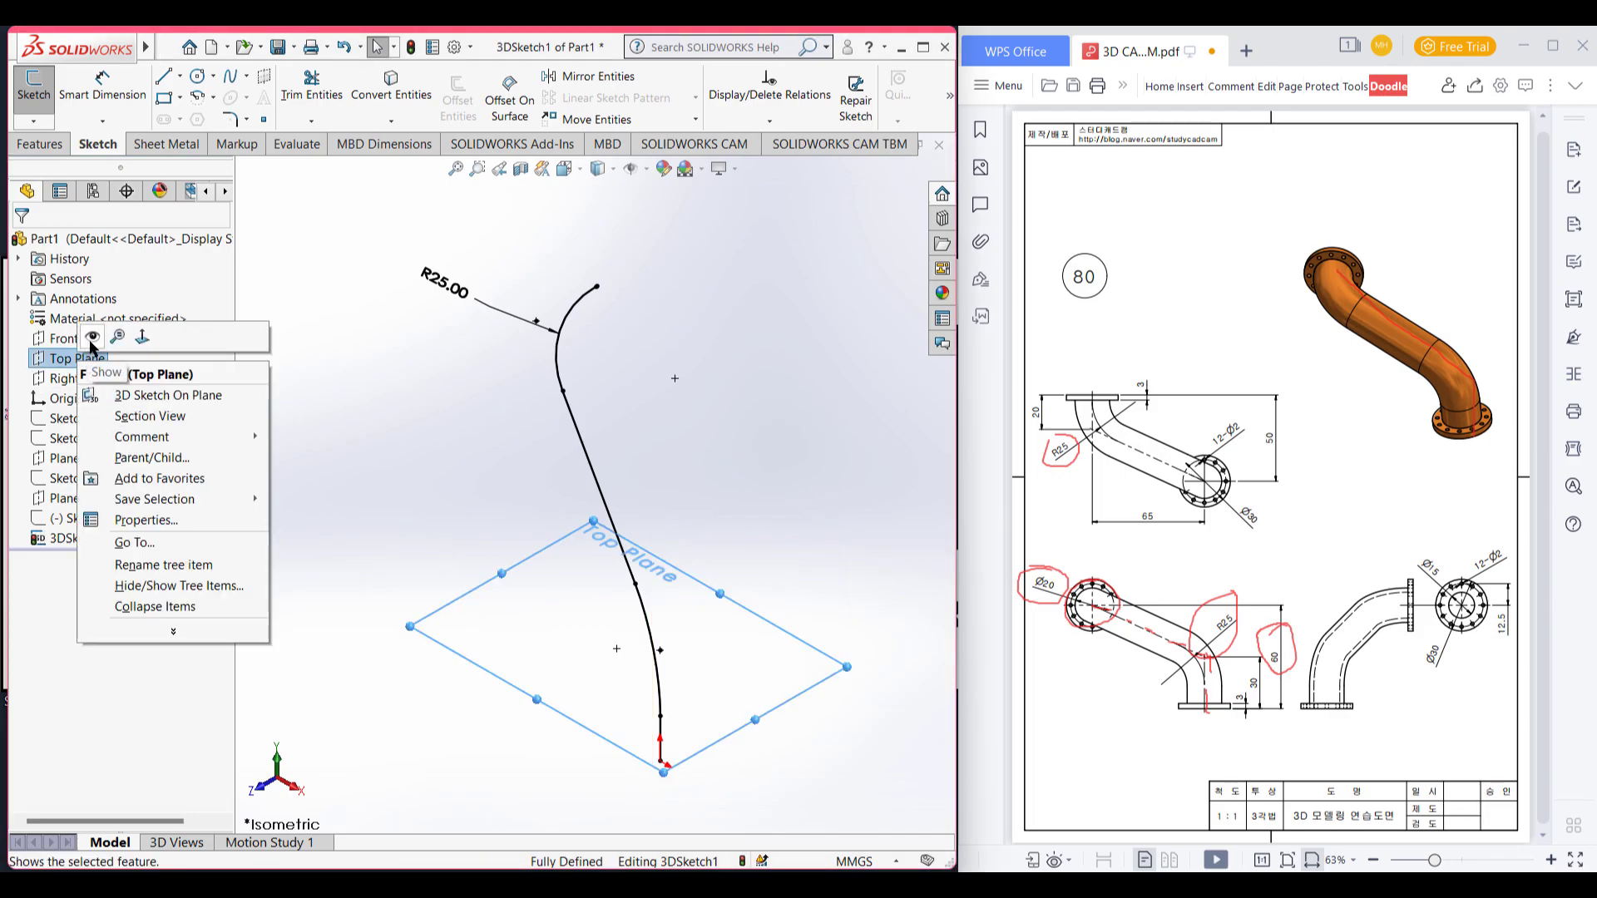
click(265, 281)
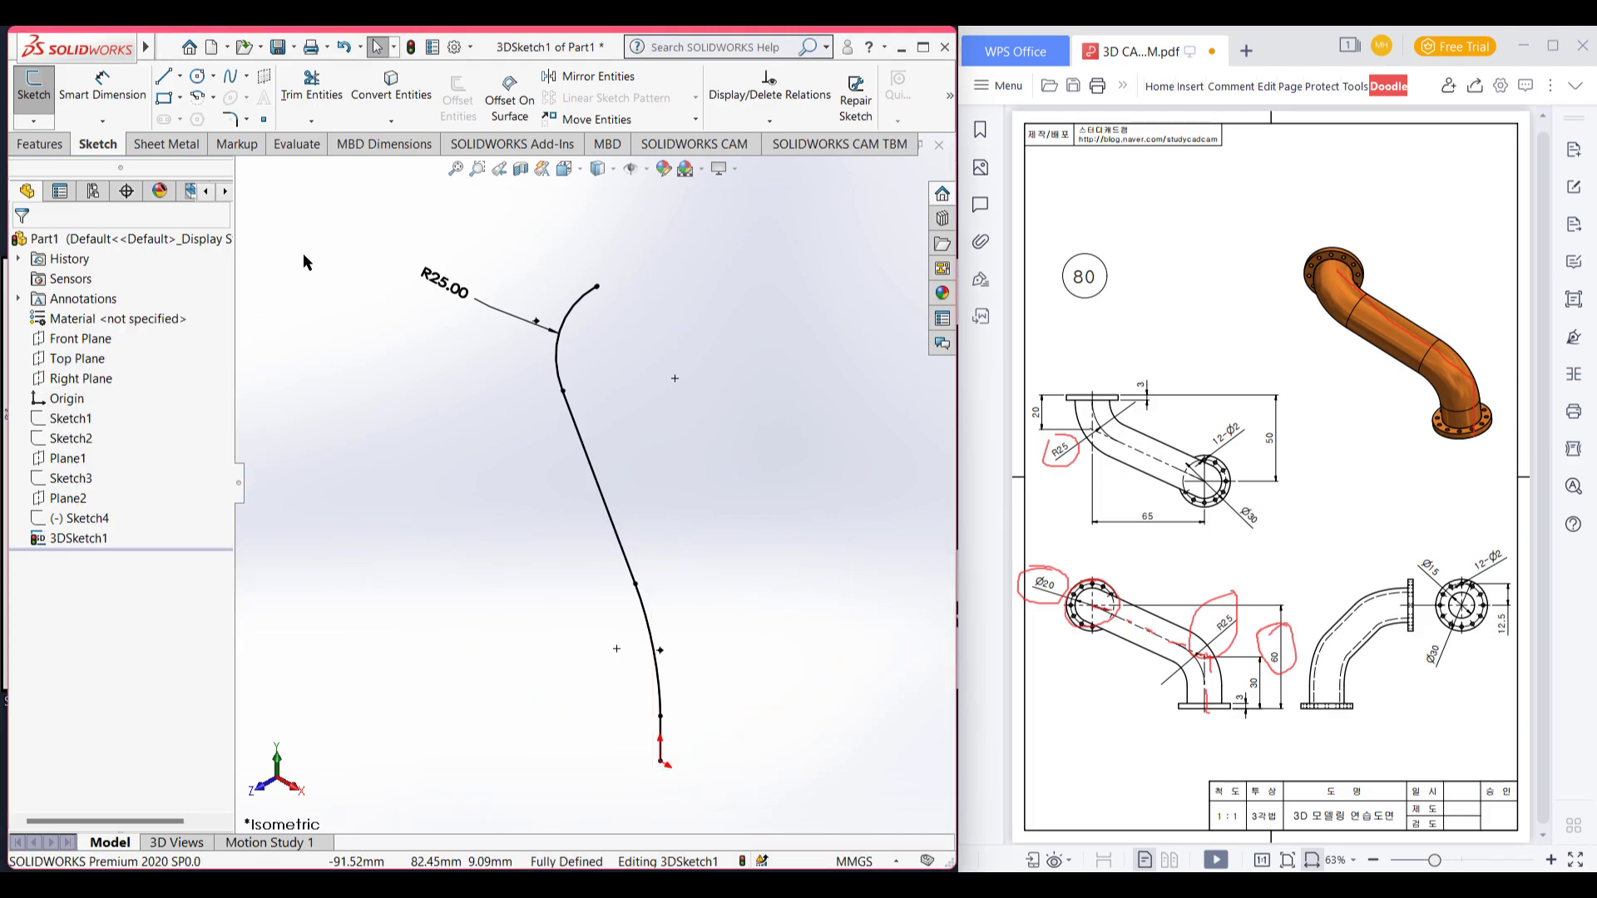
click(33, 125)
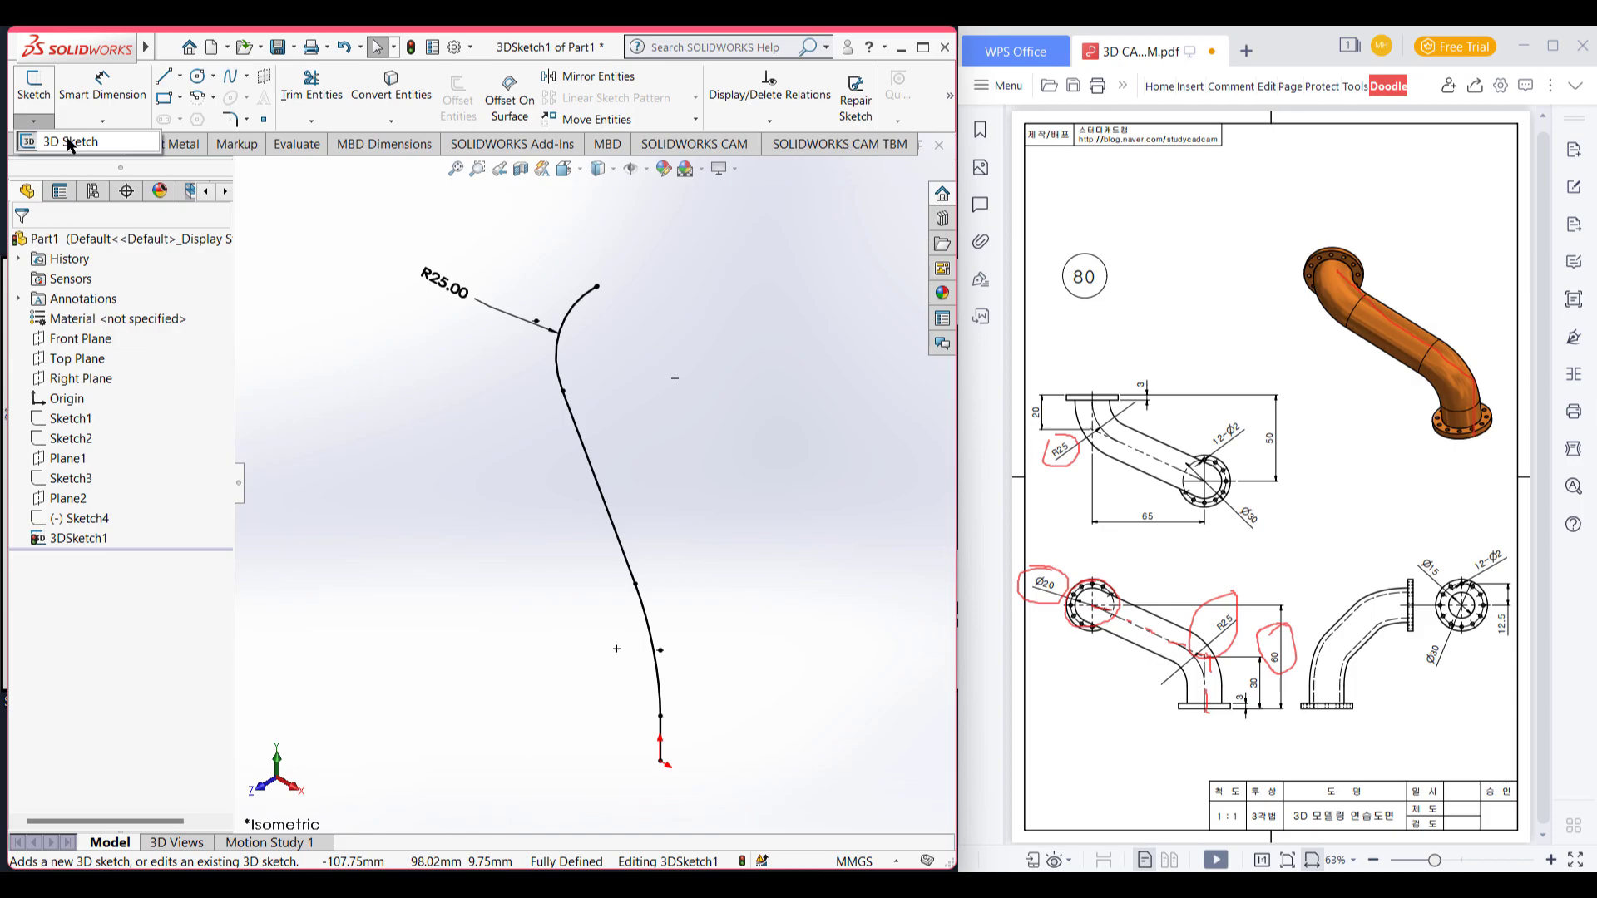
click(54, 141)
click(351, 252)
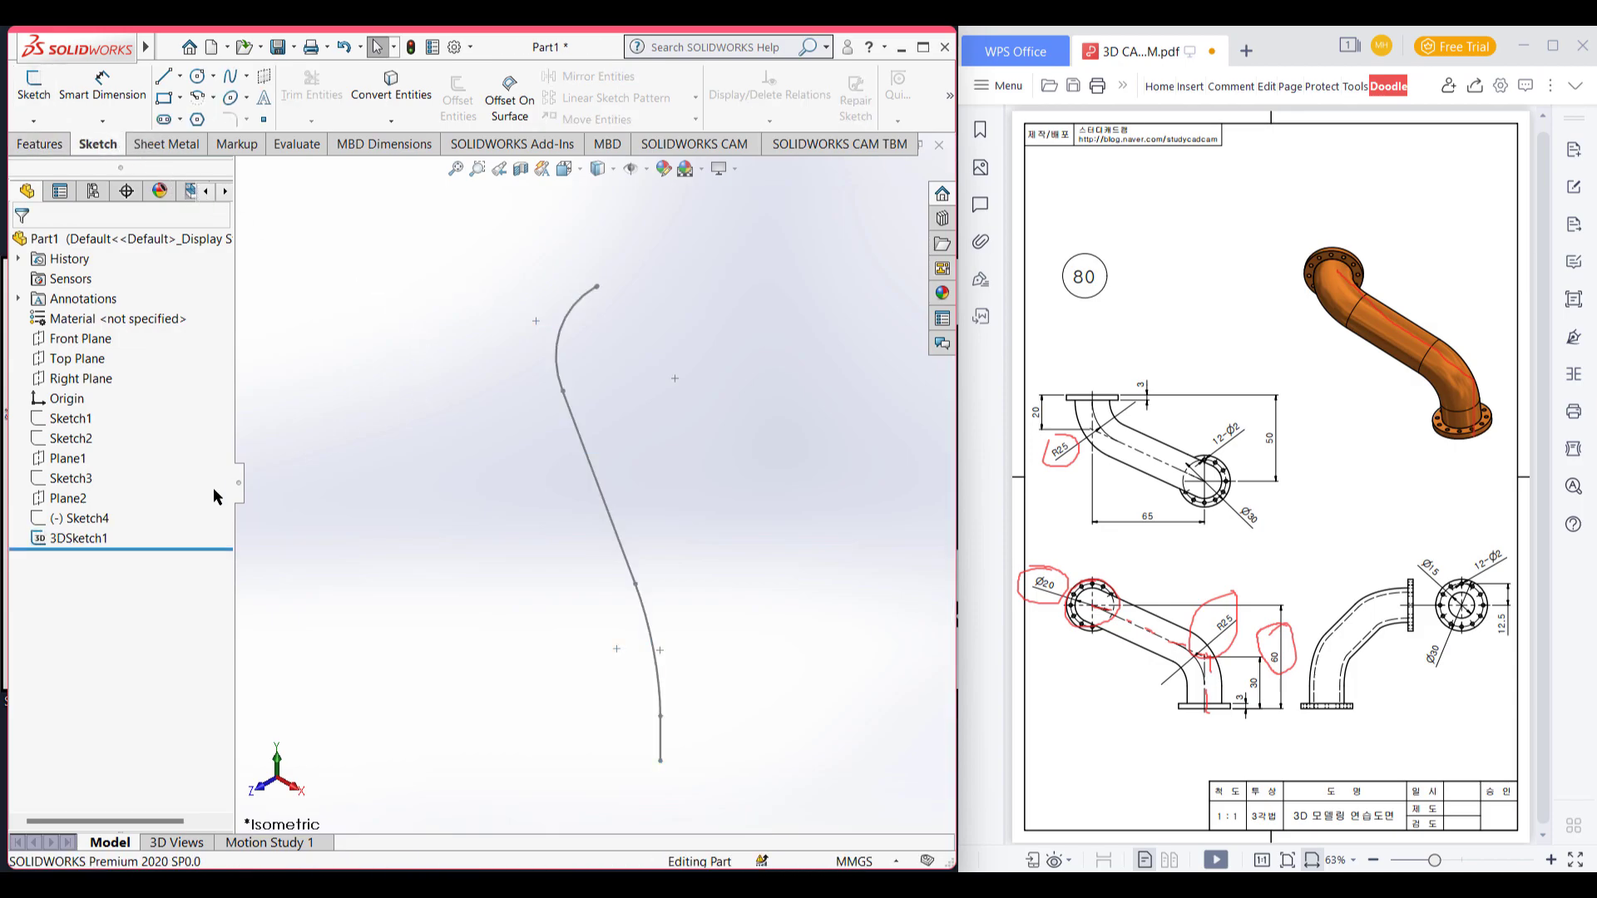
Step: Sketch a 20 mm diameter circle centred on the origin on the Top Plane, and close the sketch
right_click(79, 360)
click(94, 335)
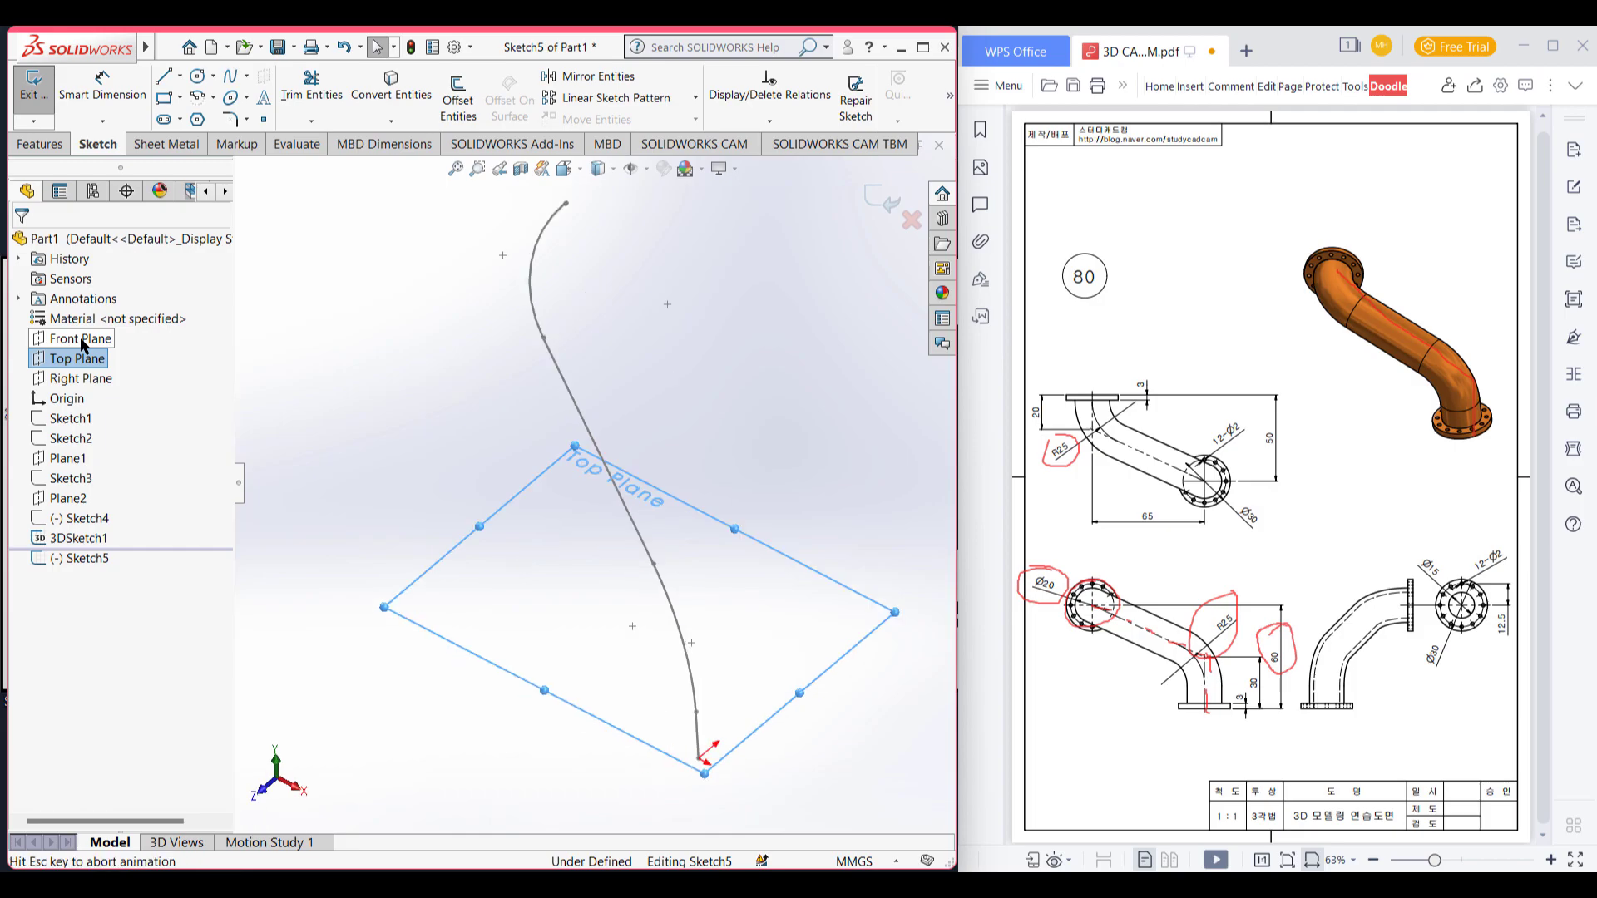
key(ctrl+8)
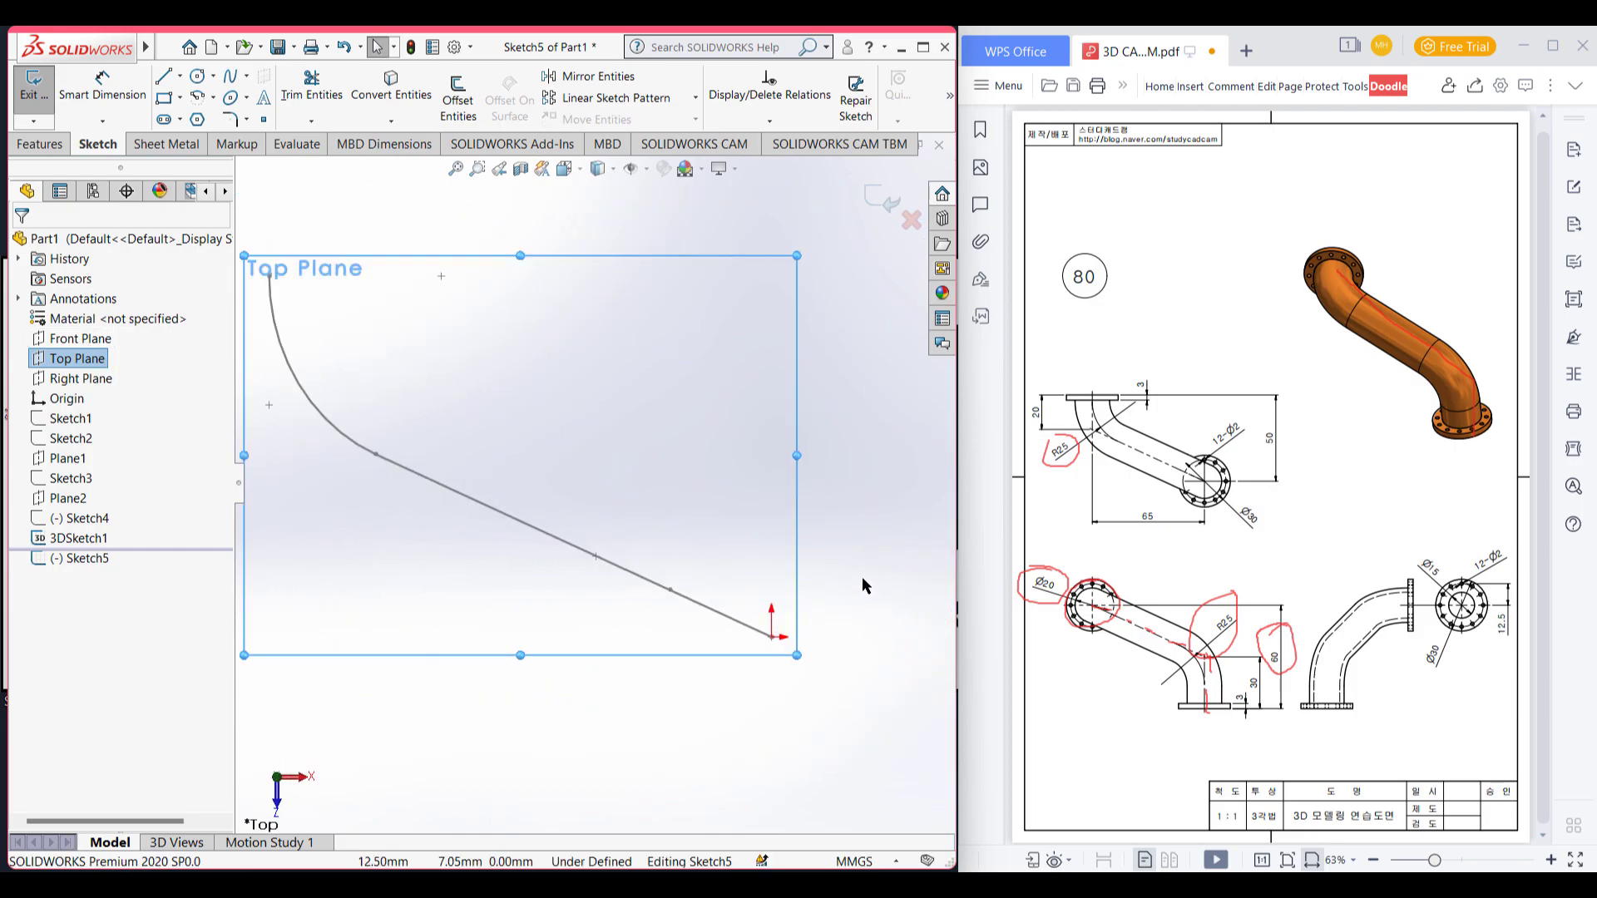
click(199, 81)
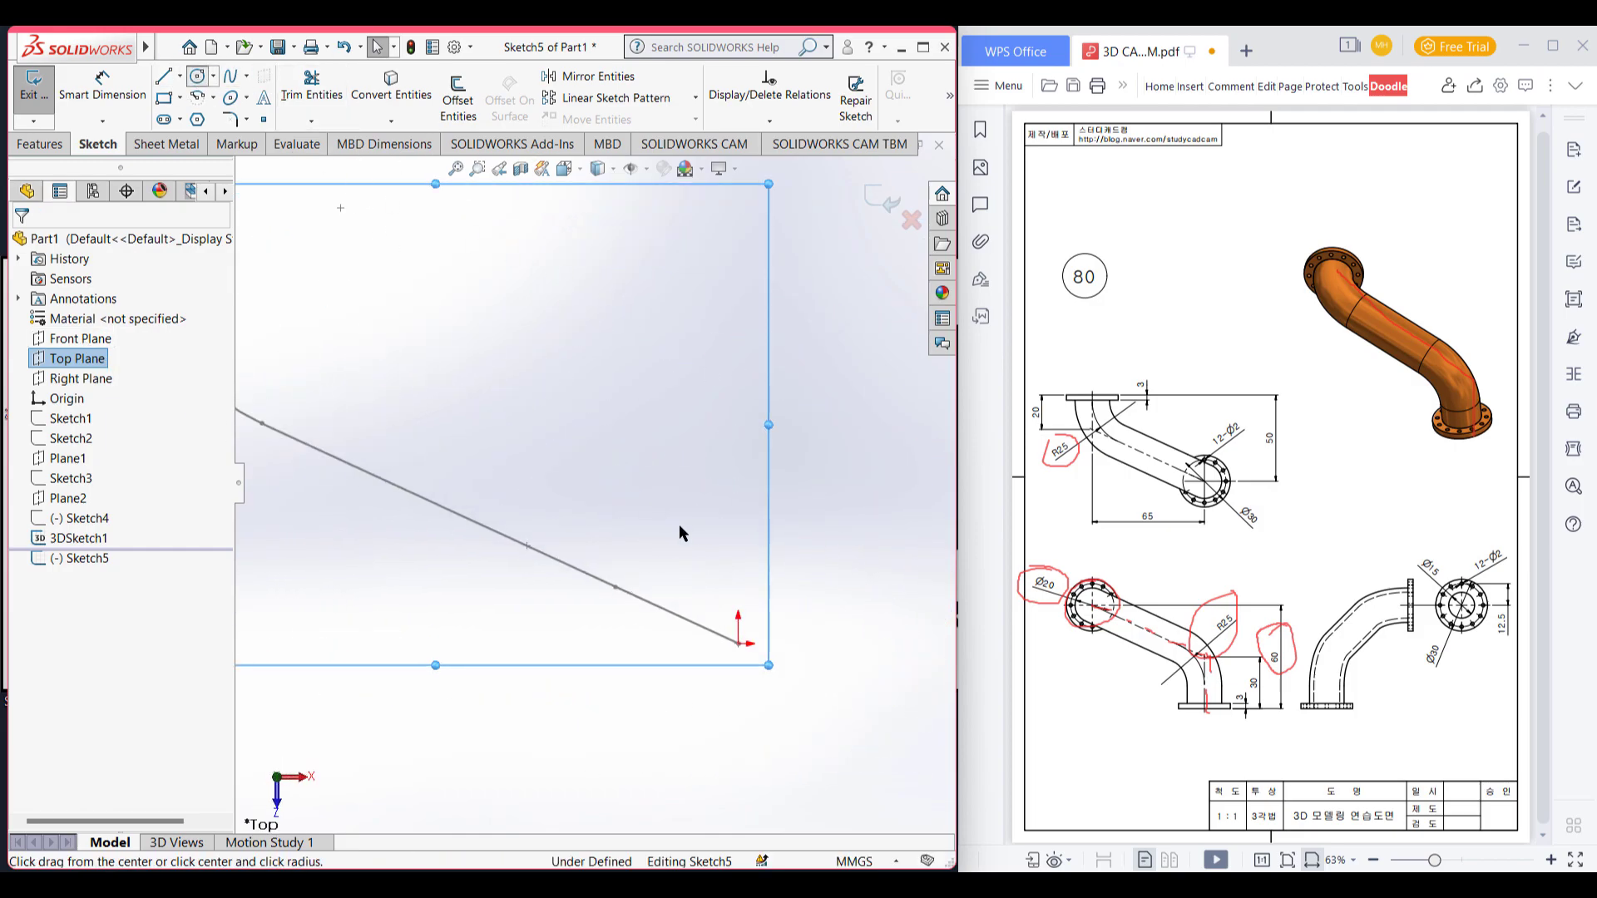
click(737, 643)
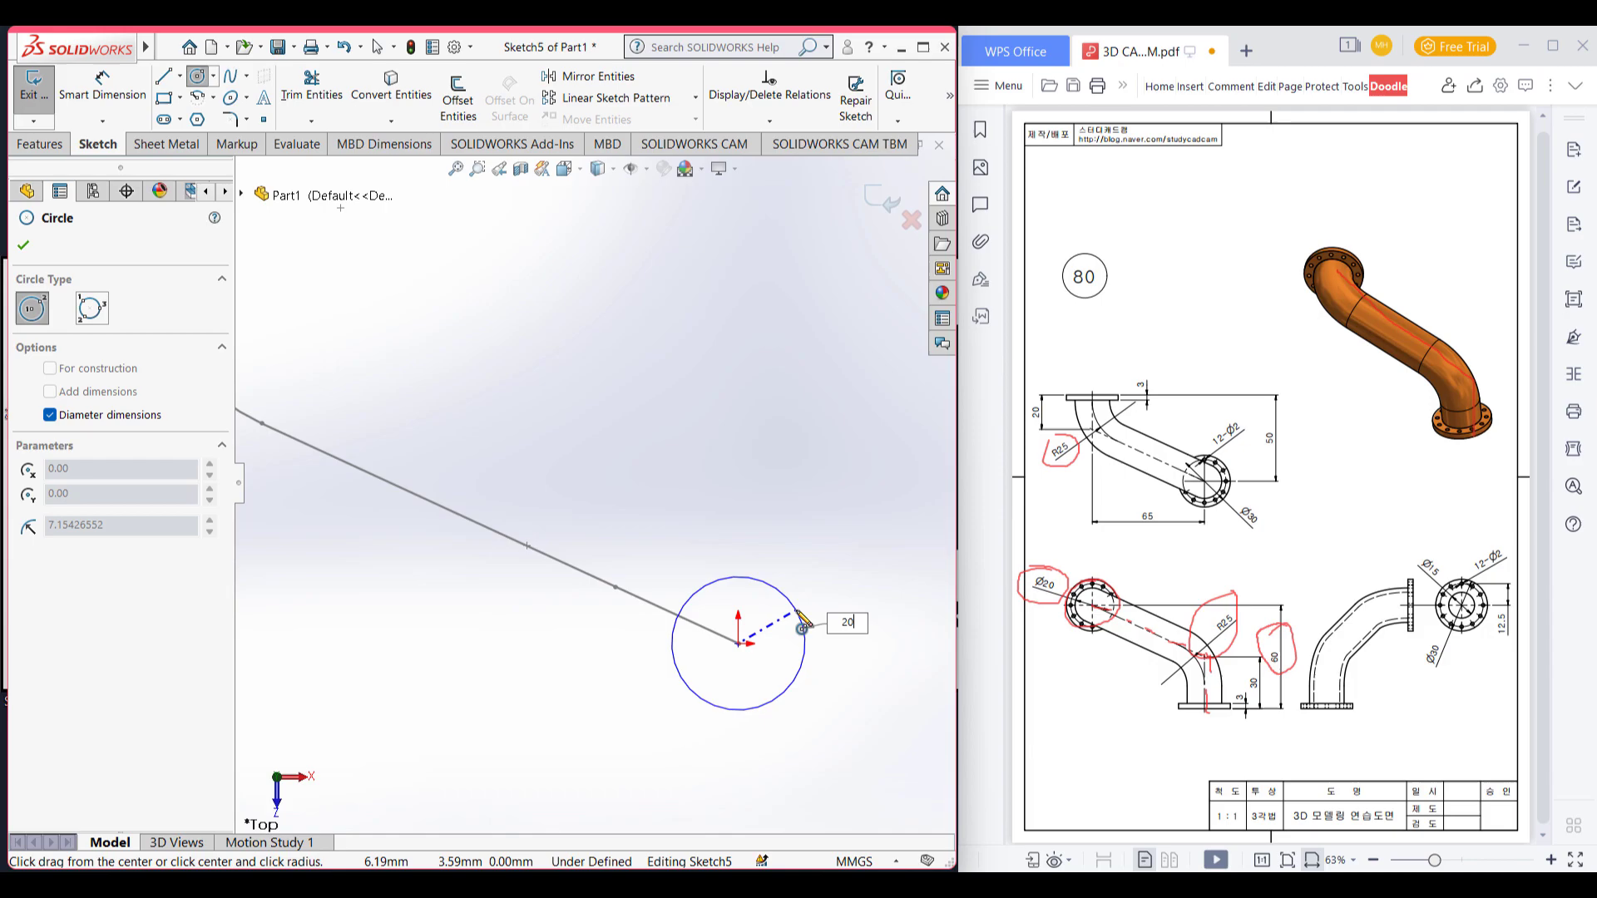
text(20)
key(Return)
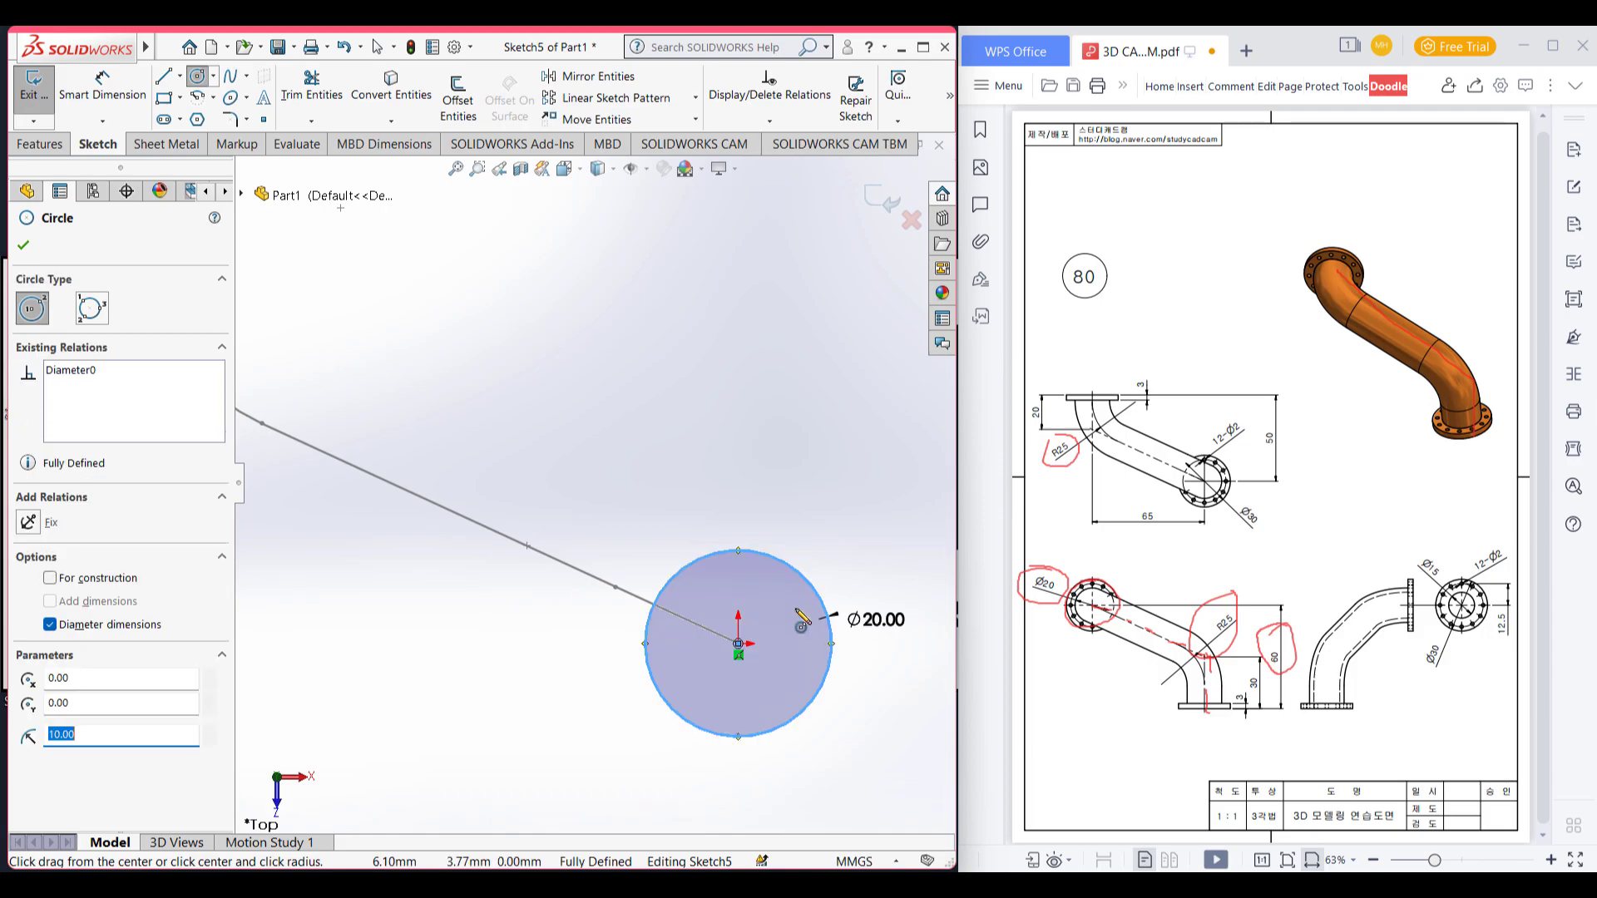
key(ctrl+7)
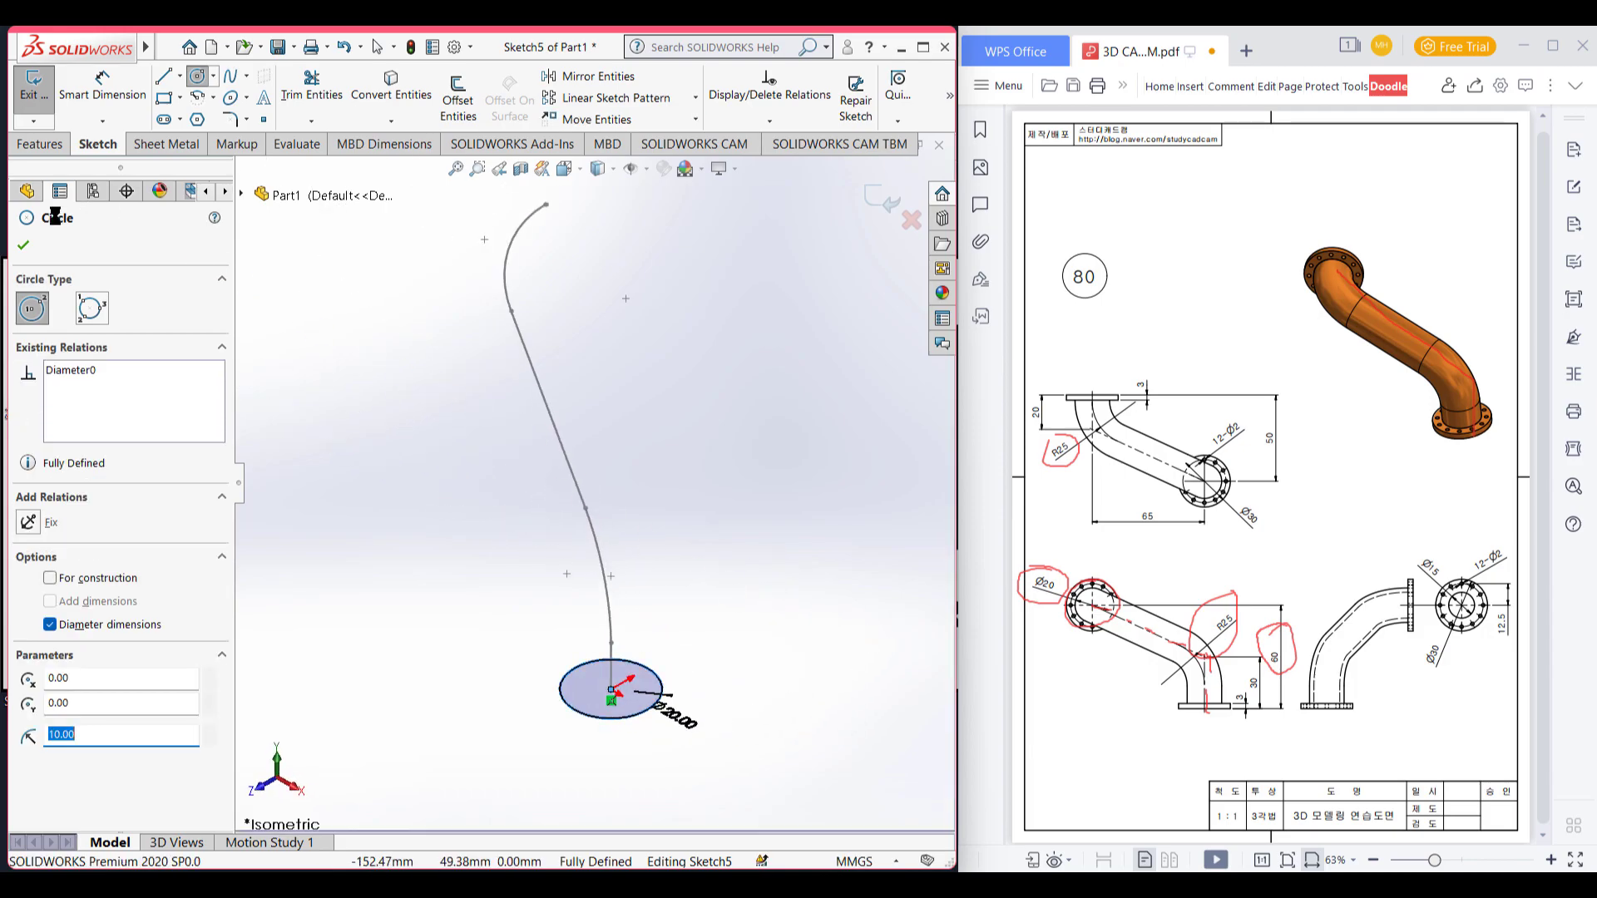
click(23, 247)
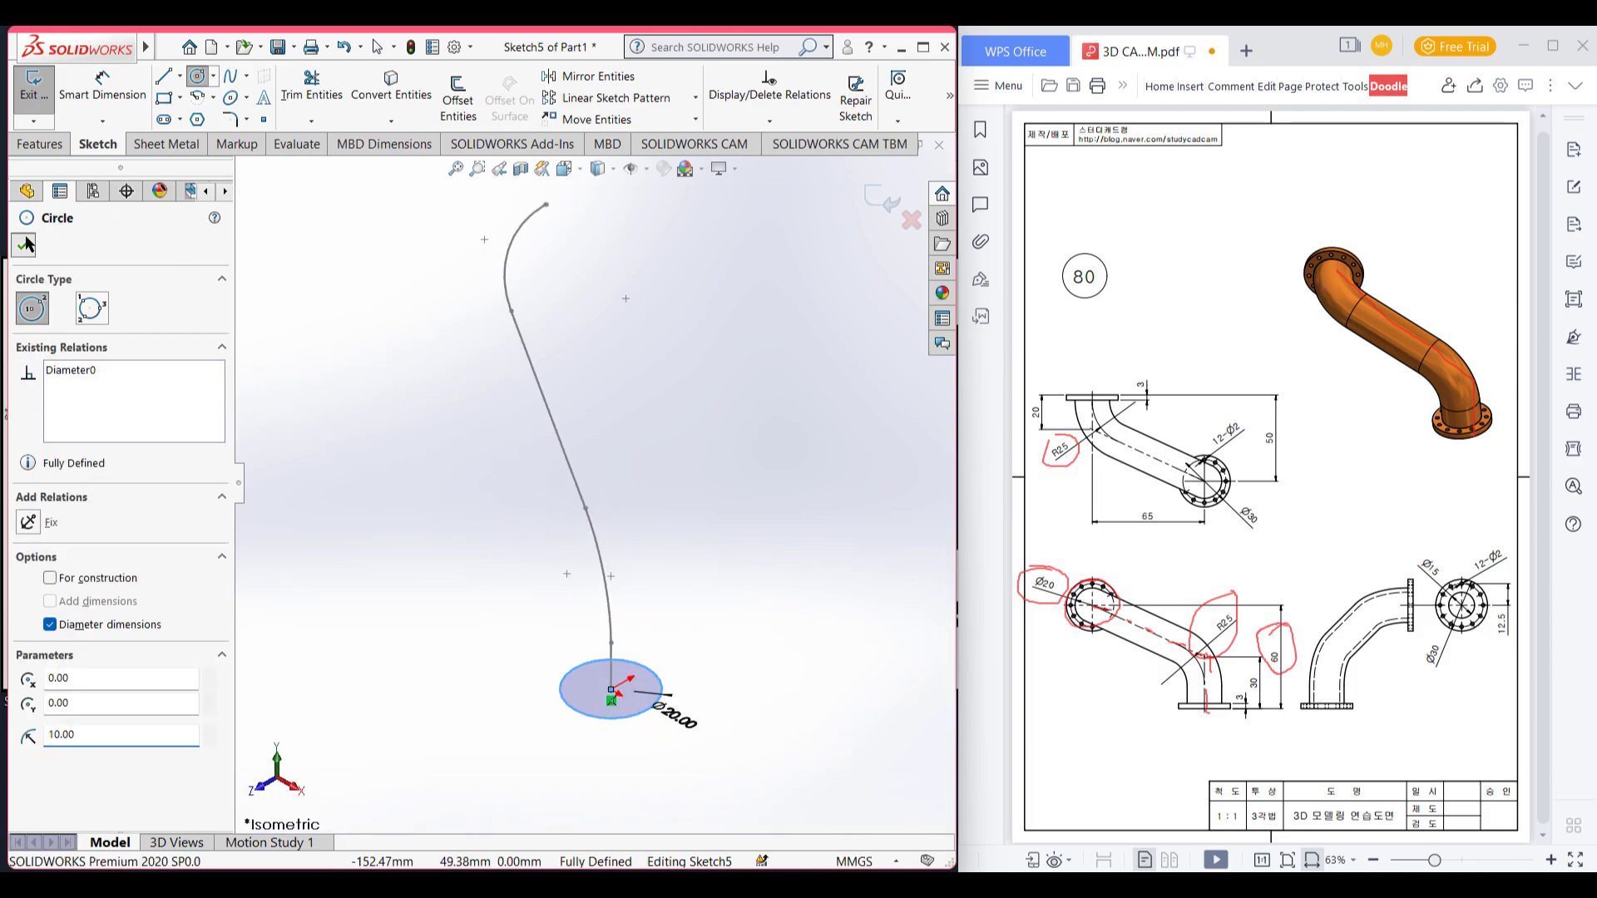
click(875, 202)
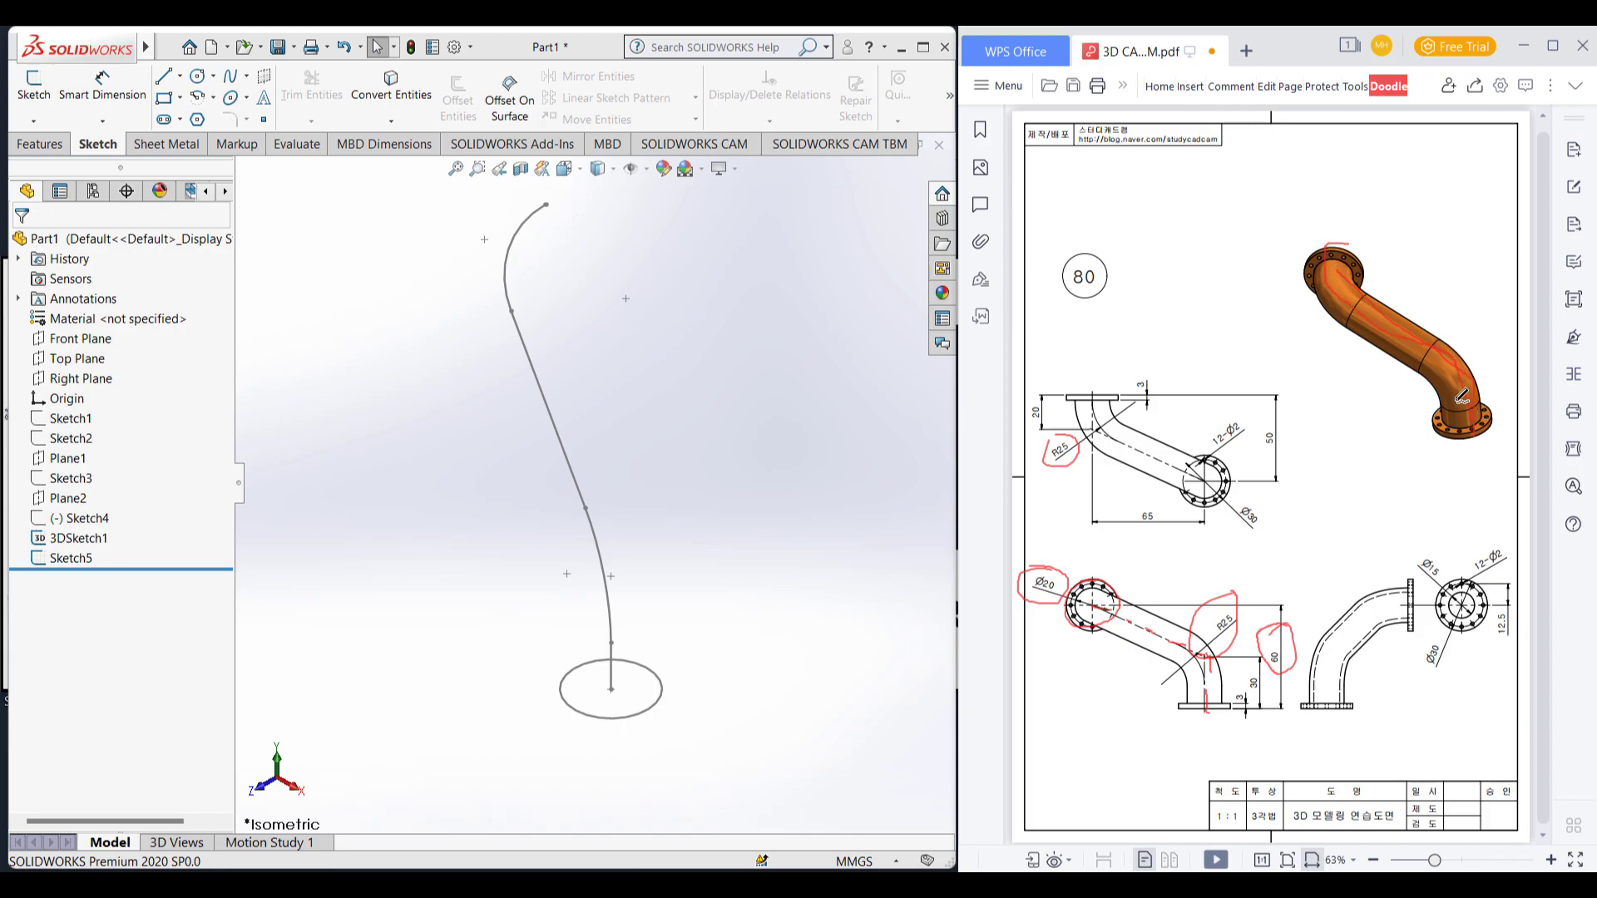
Step: Undo all the red doodle marks on the PDF drawing
key(ctrl+z)
key(ctrl+z)
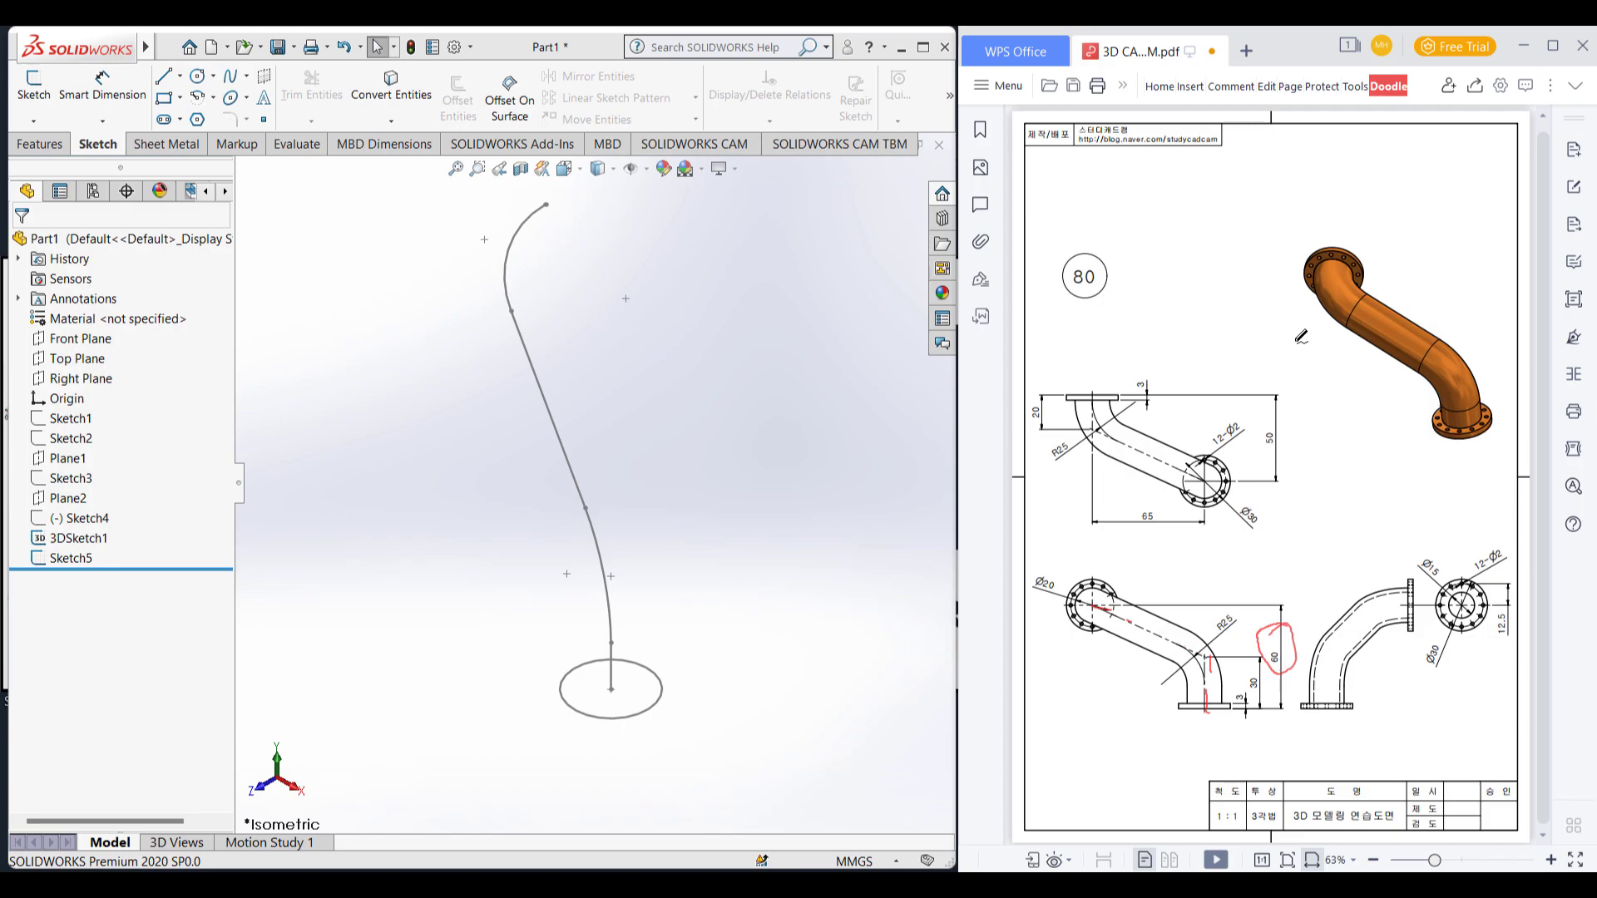
Step: Create a Swept Boss/Base using the 20 mm circle as the profile and 3DSketch1 as the path
click(43, 145)
click(175, 77)
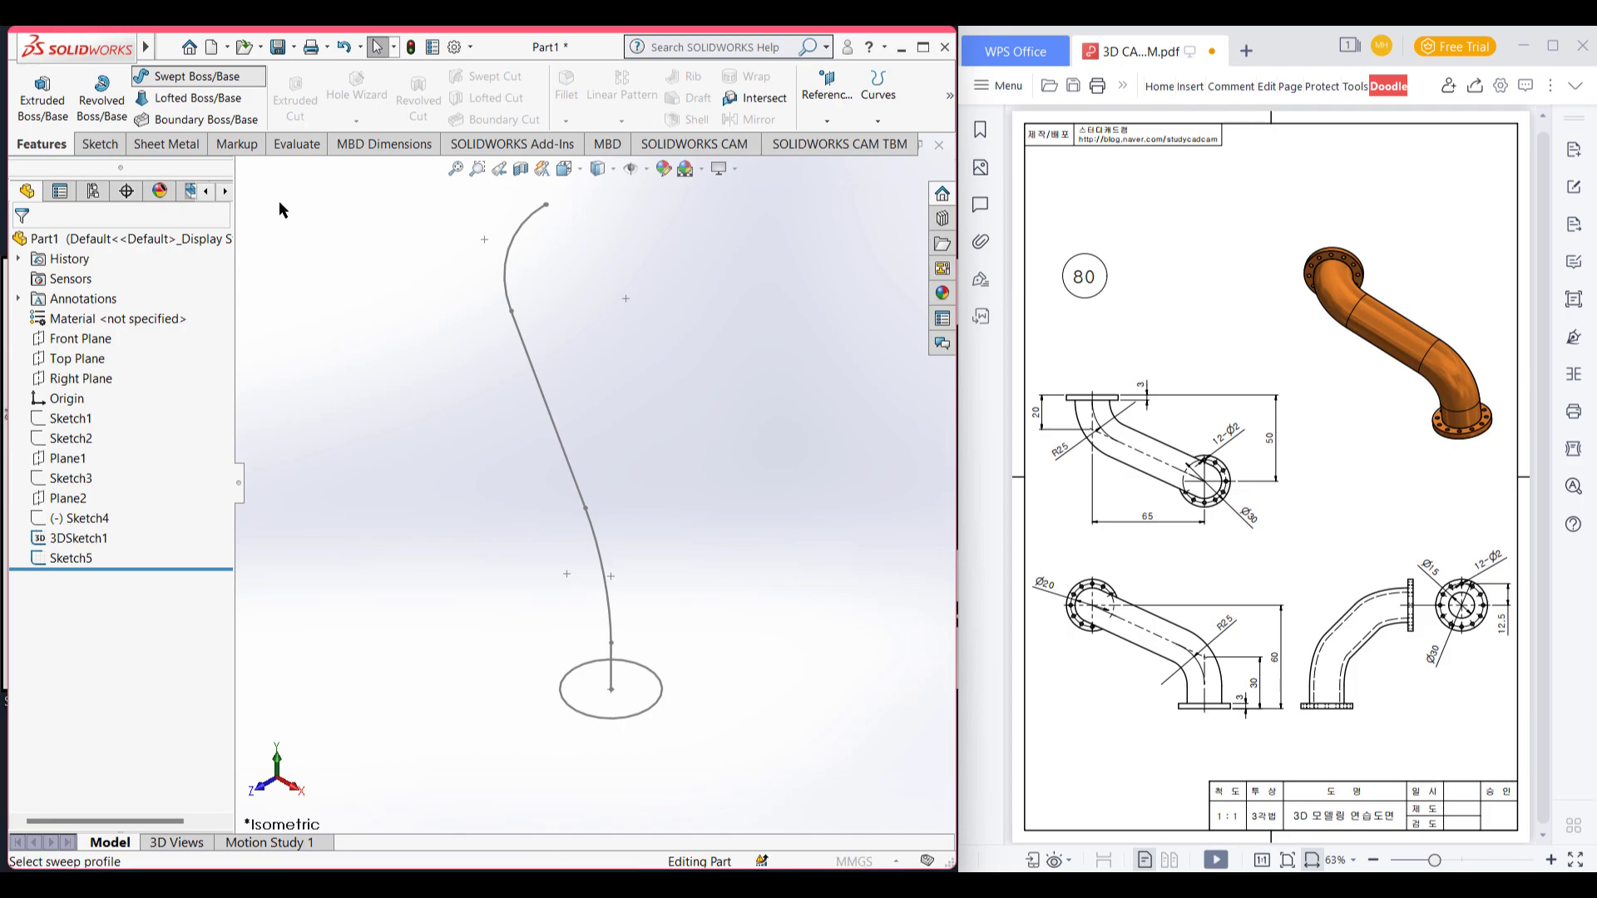
click(619, 724)
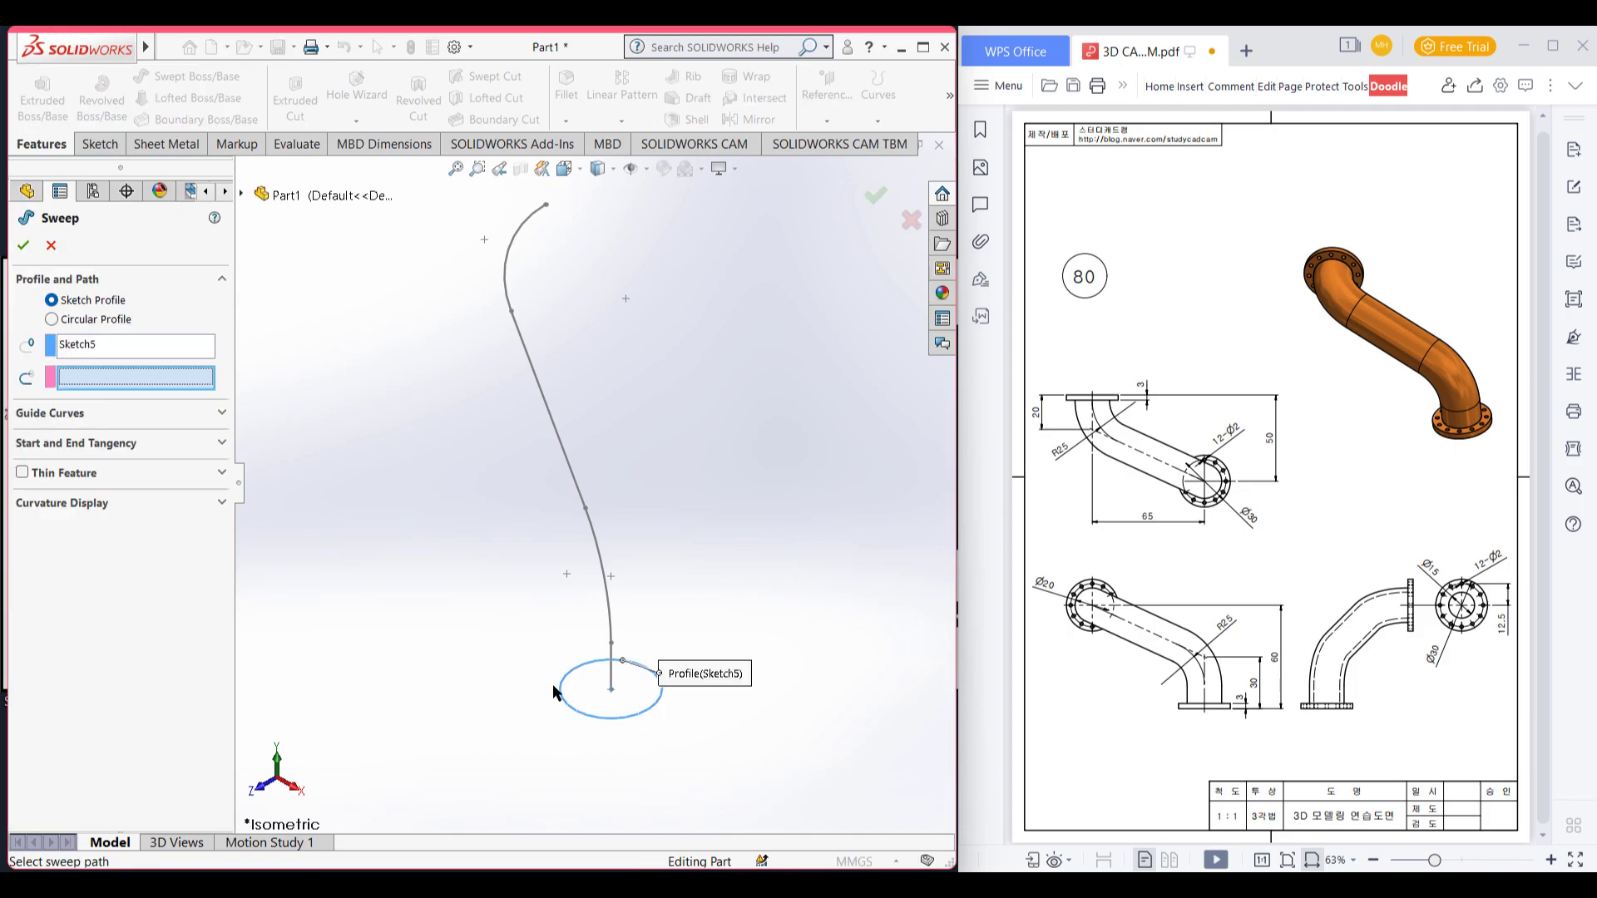
click(241, 196)
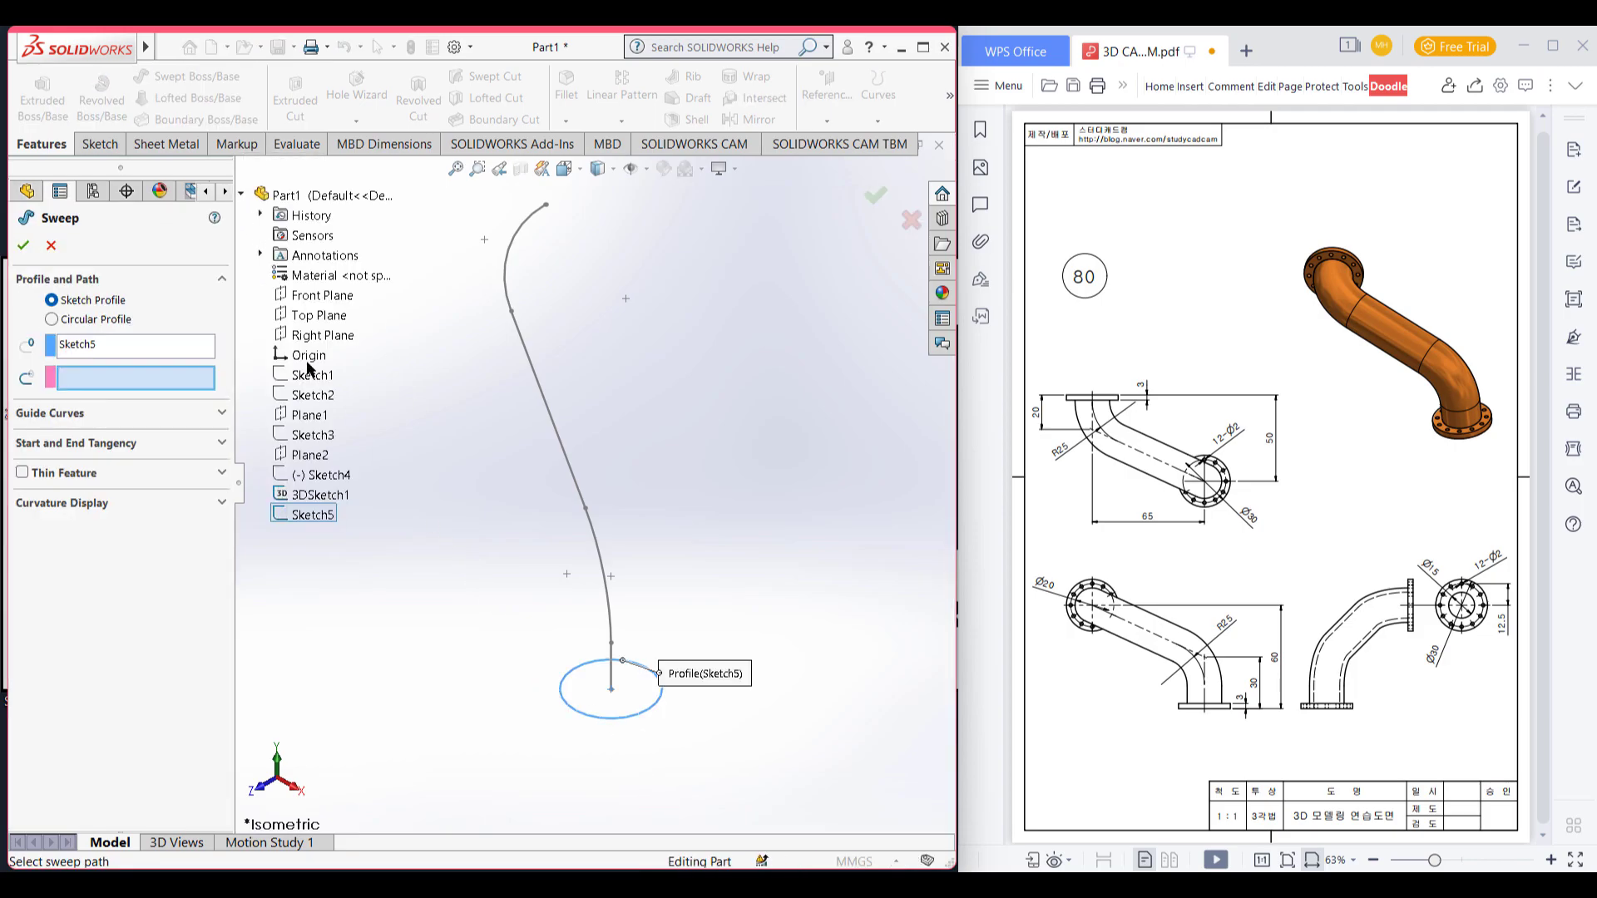
click(324, 497)
click(24, 247)
middle_drag(380, 546, 350, 588)
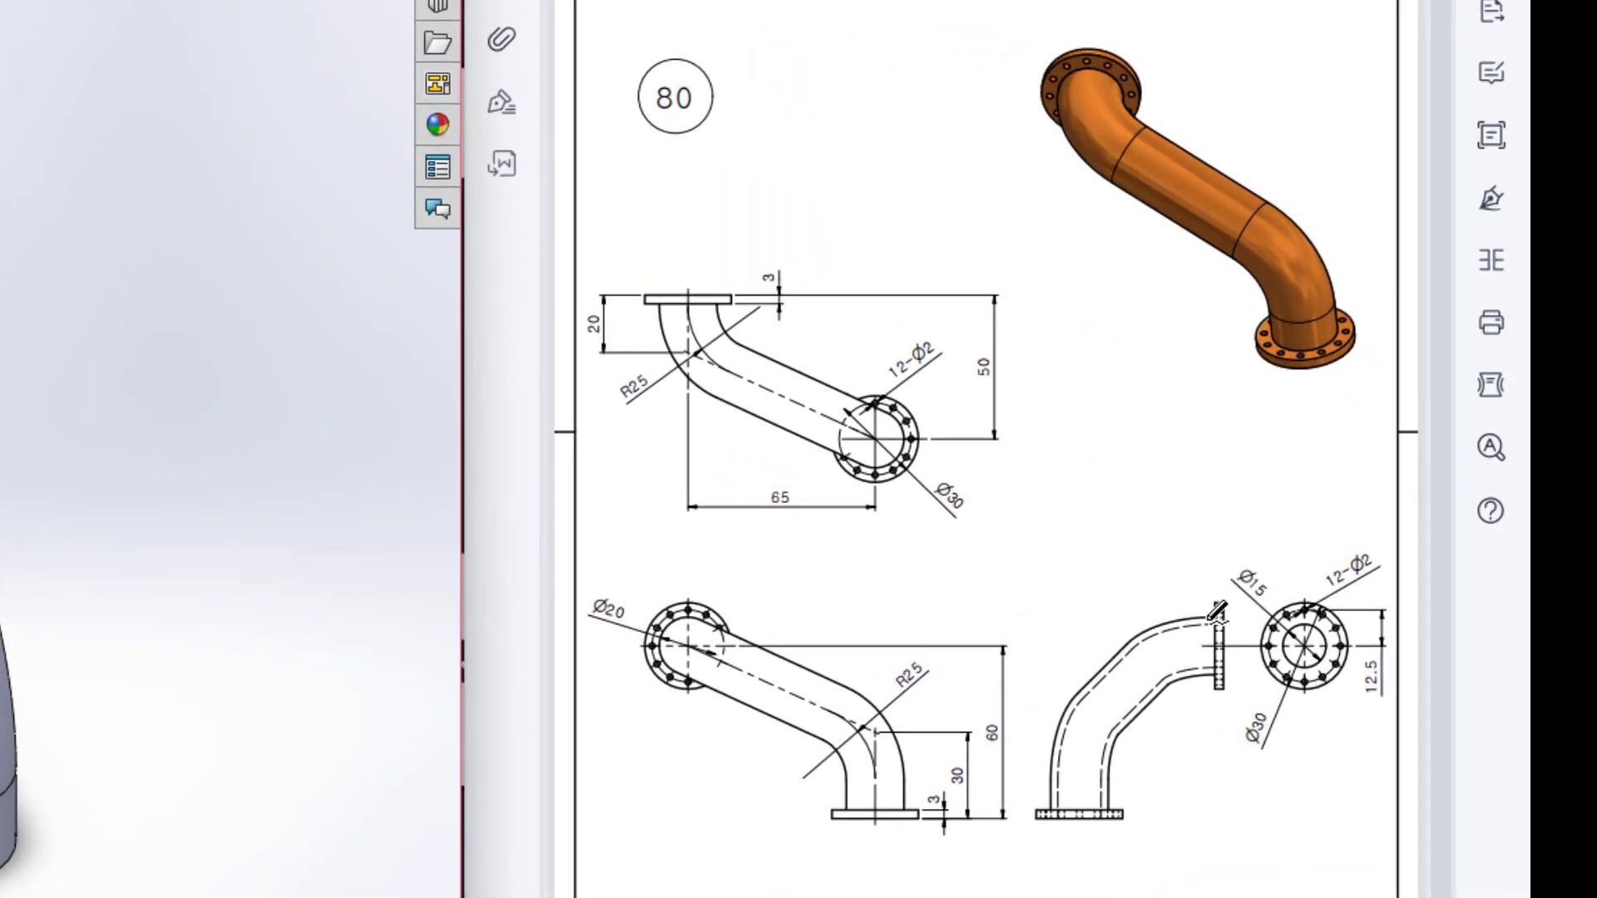
Step: Trace the pipe's outer edge in the PDF's side view in red and circle the Ø15 dimension
mouse_move(1208, 621)
mouse_down()
mouse_move(1102, 675)
mouse_move(1053, 748)
mouse_move(1049, 795)
mouse_up()
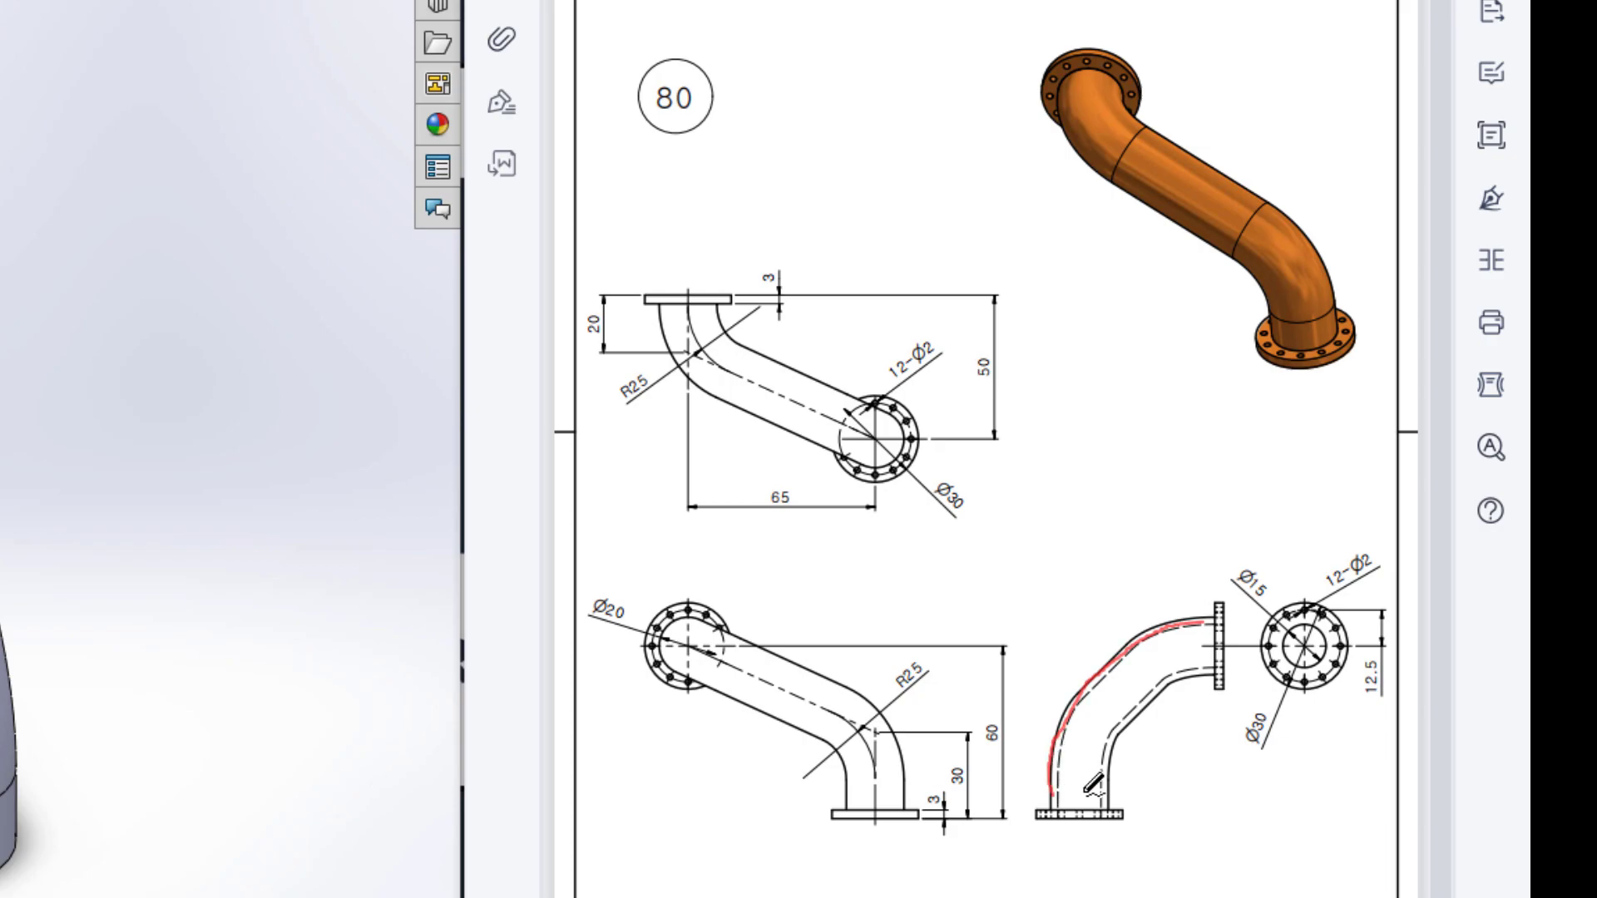
mouse_move(1247, 556)
mouse_down()
mouse_move(1216, 636)
mouse_move(1291, 567)
mouse_up()
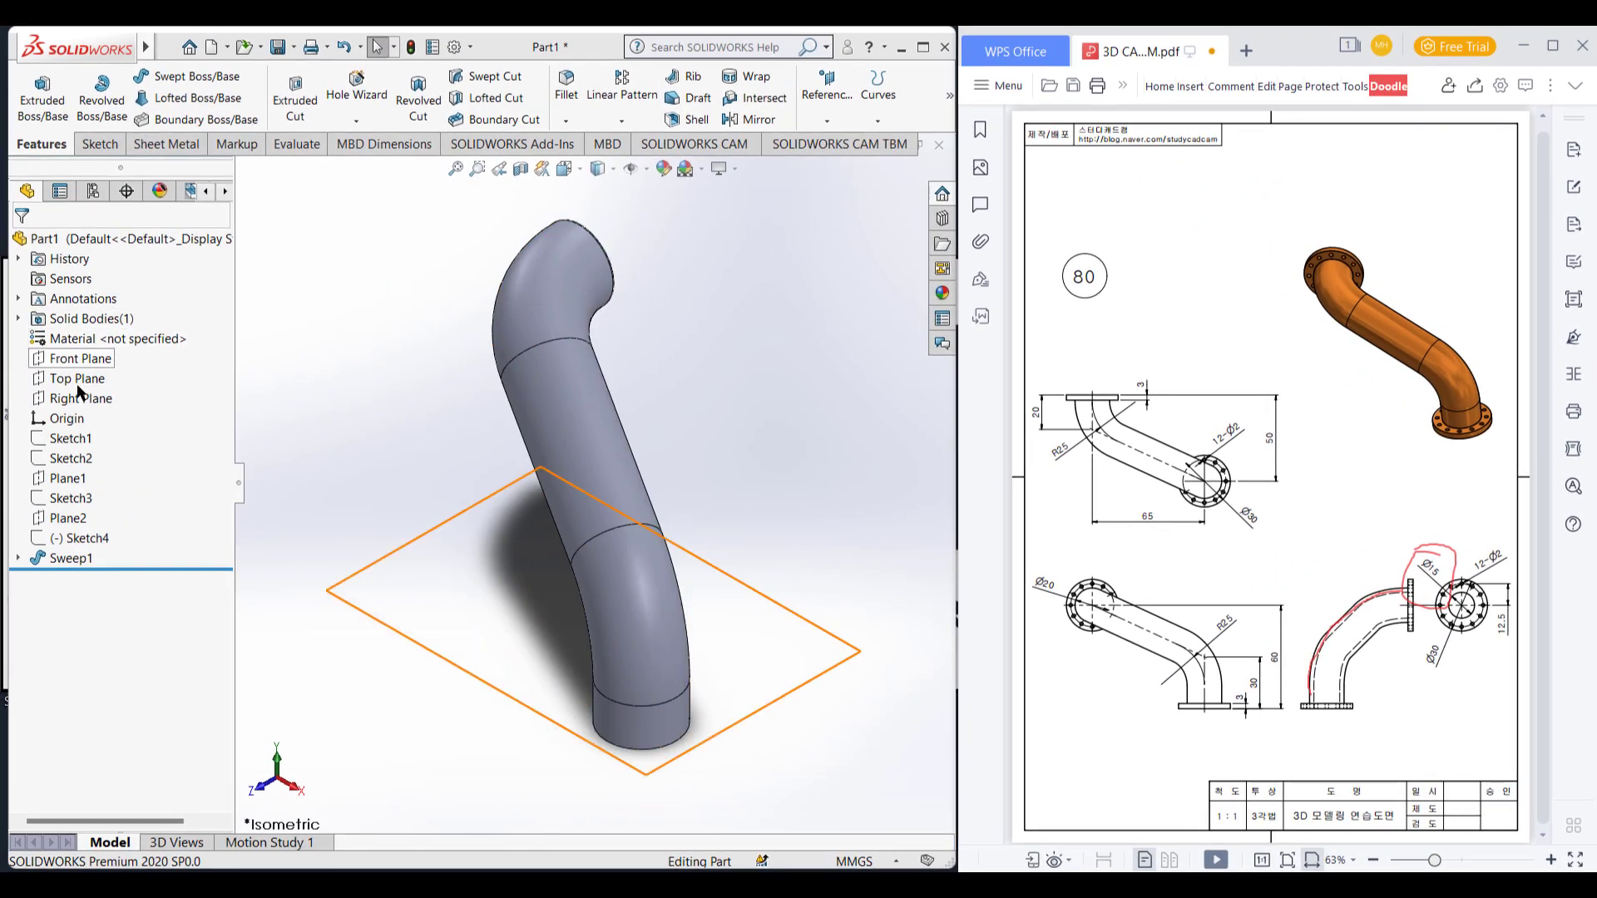
Step: Sketch a 15 mm diameter circle centred on the origin on the Top Plane for the bore, and close the sketch
right_click(104, 376)
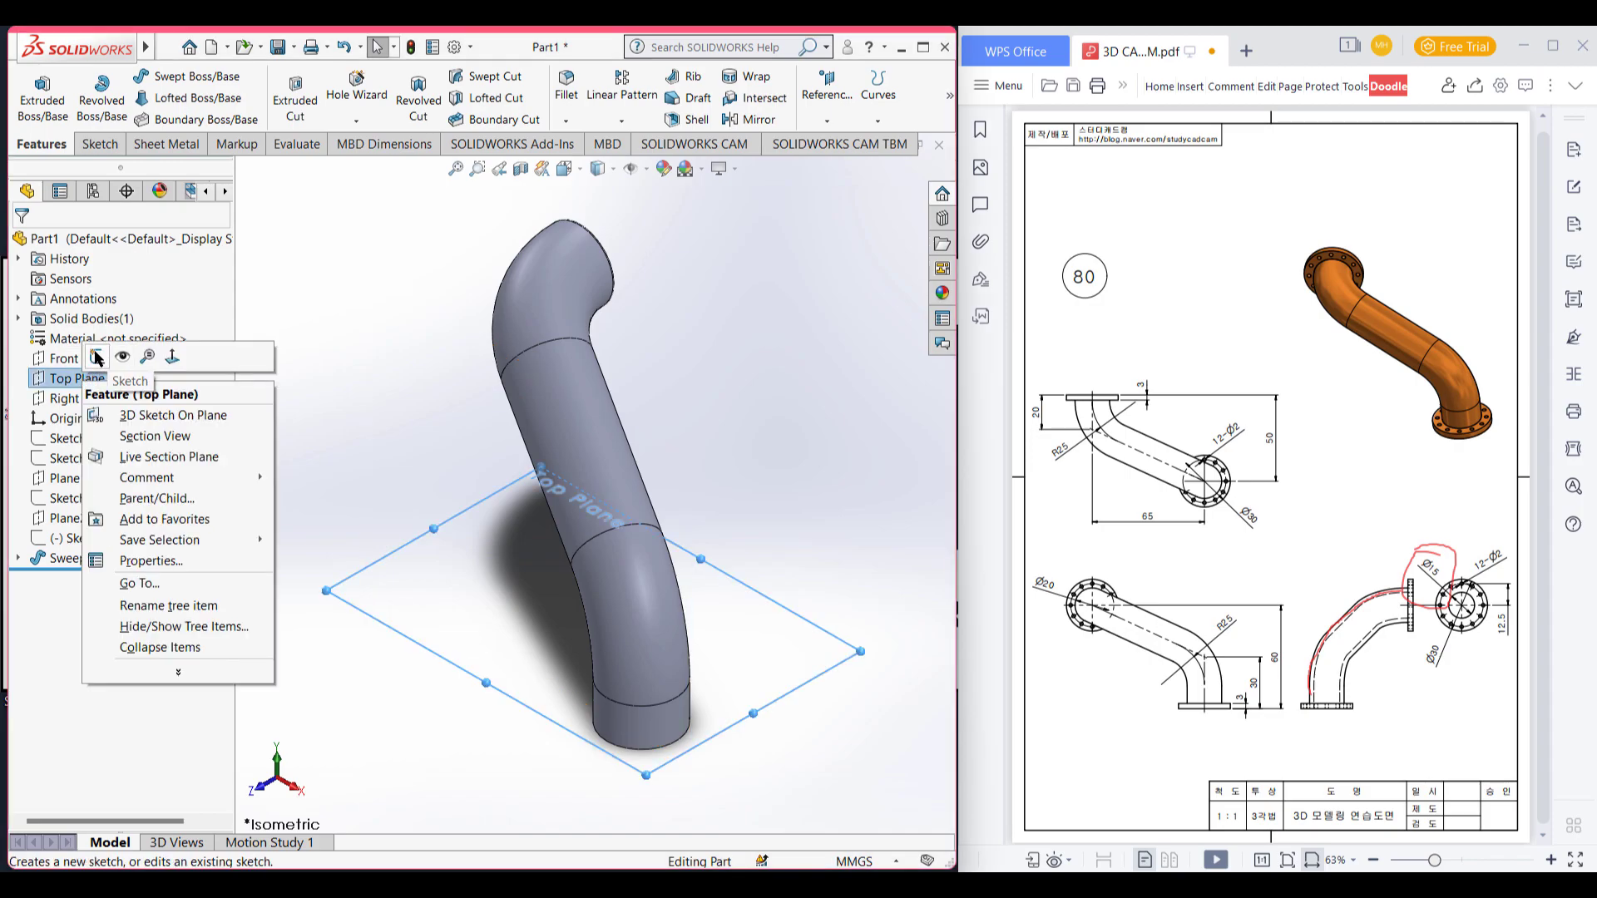
click(97, 356)
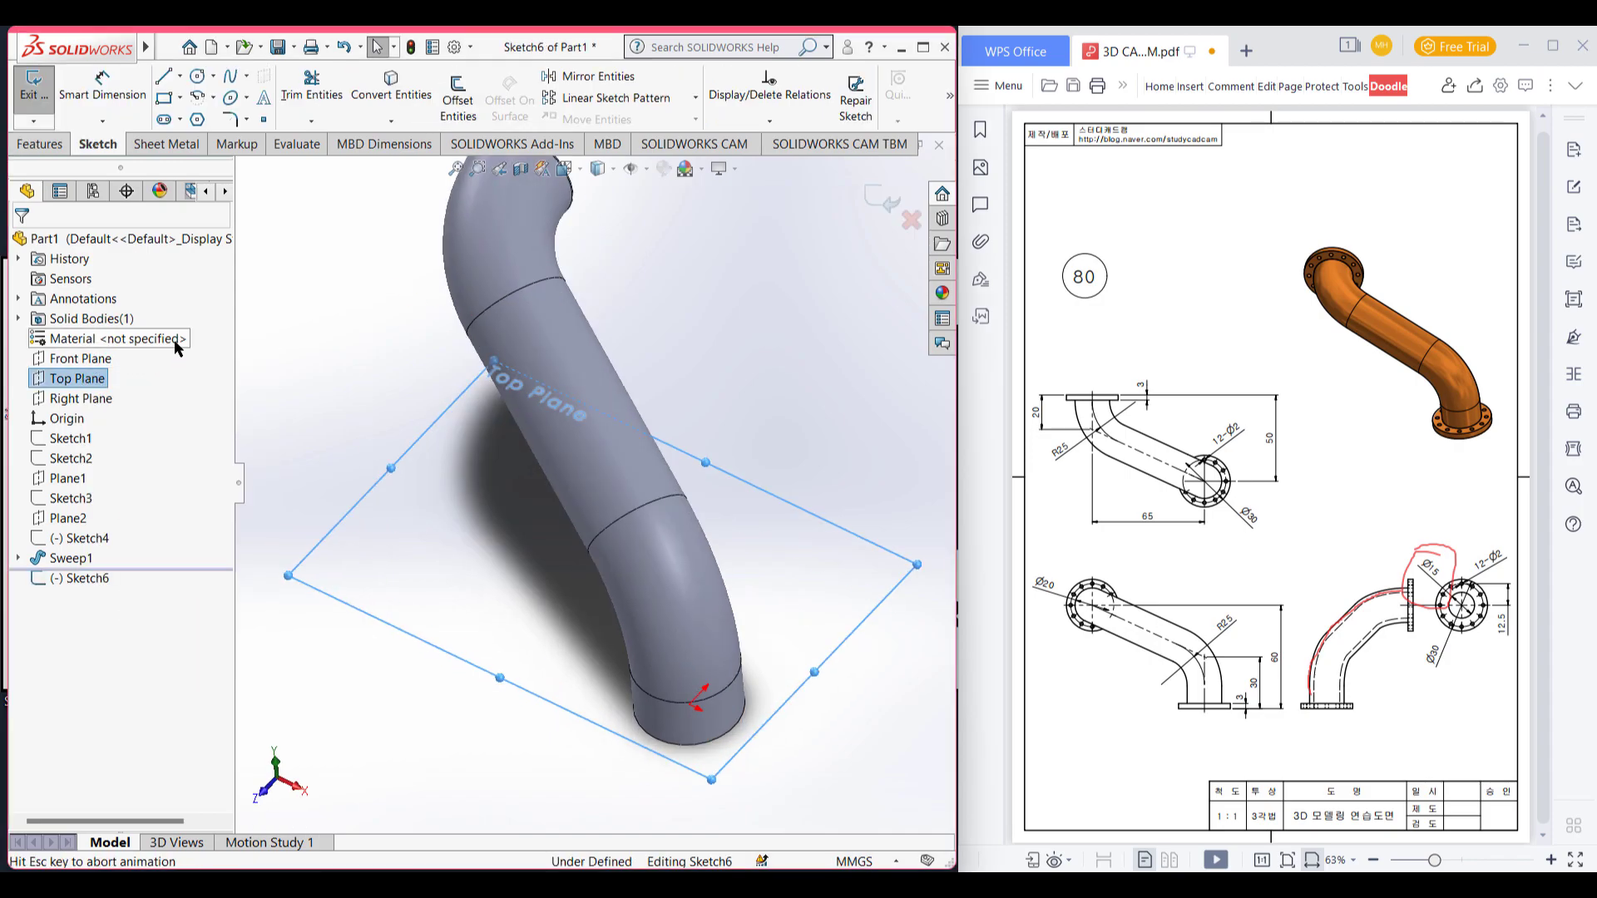
scroll(772, 477, down, 3)
scroll(532, 482, up, 2)
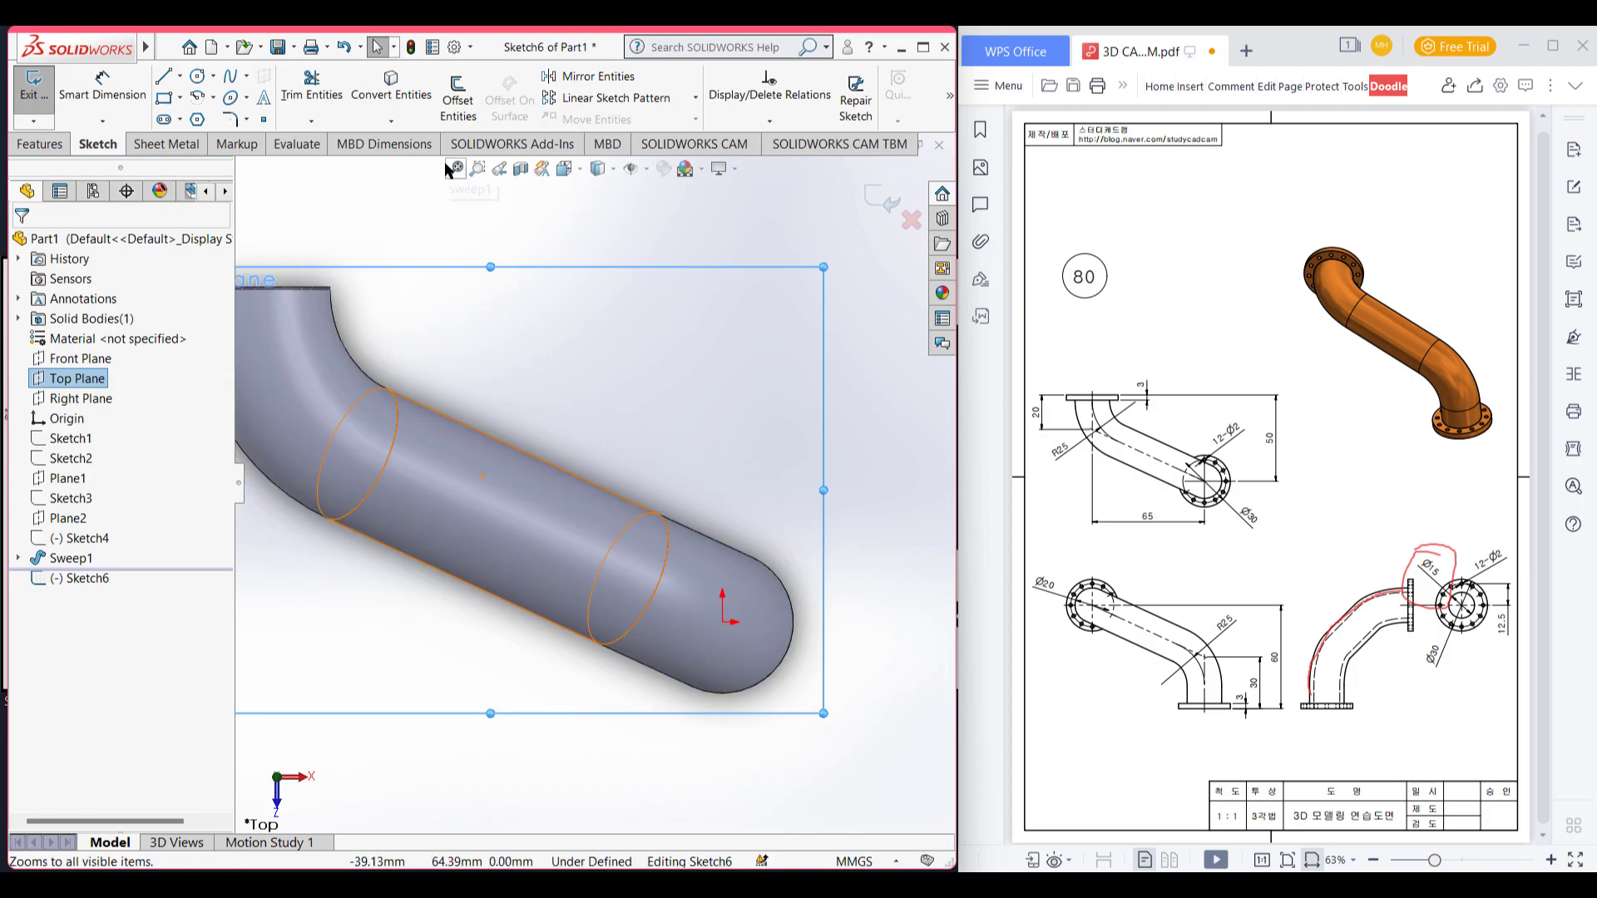
click(197, 79)
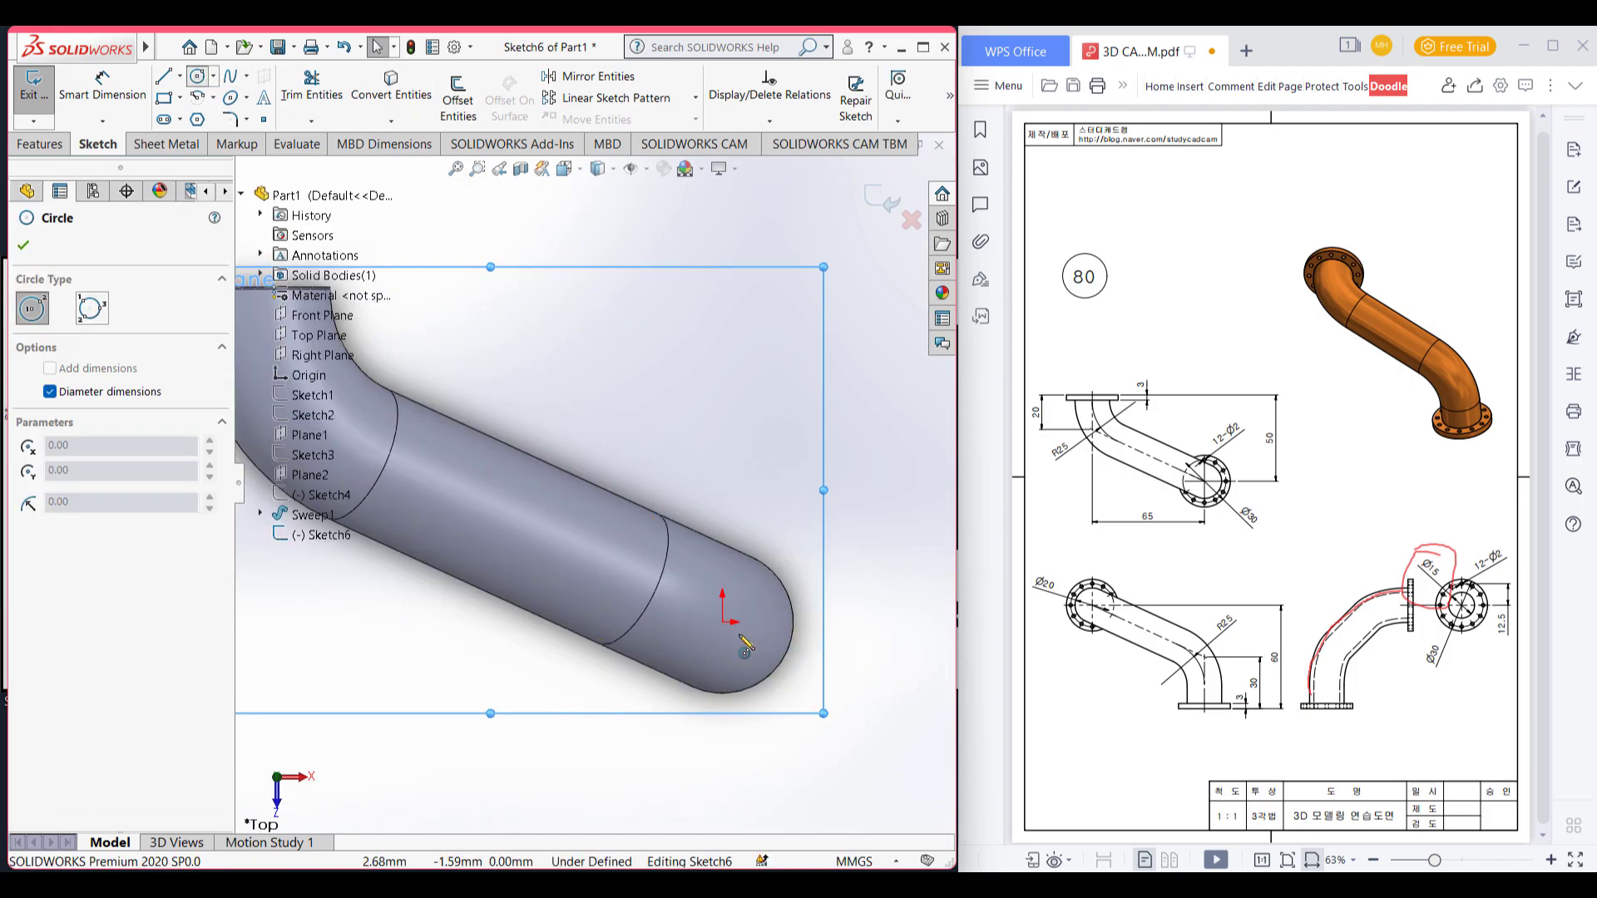
click(723, 623)
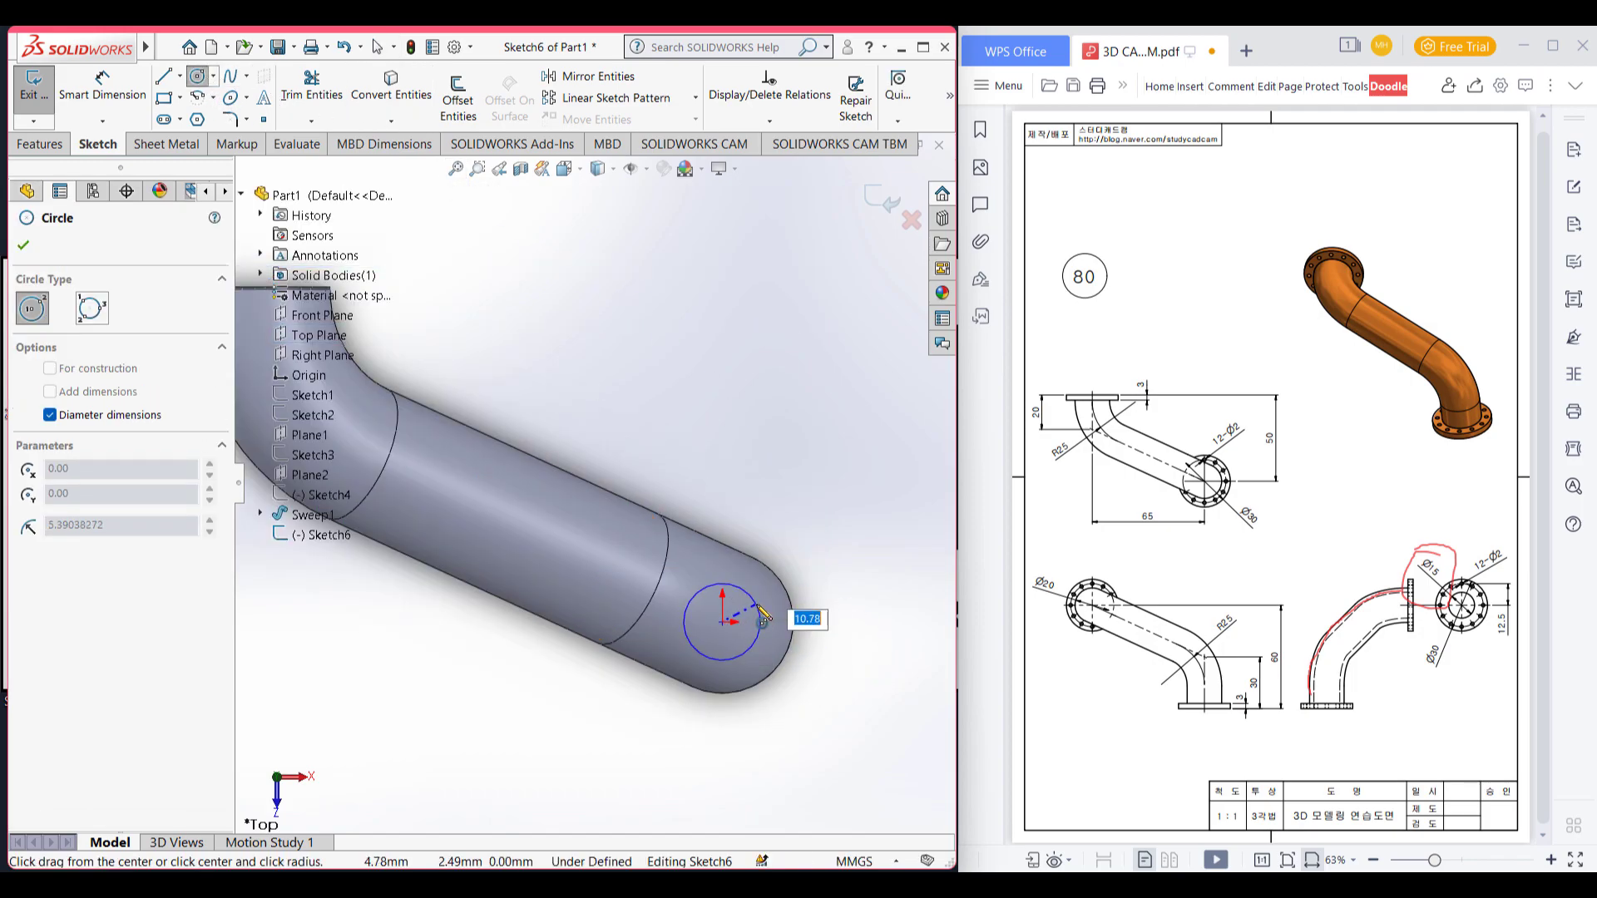
key(Return)
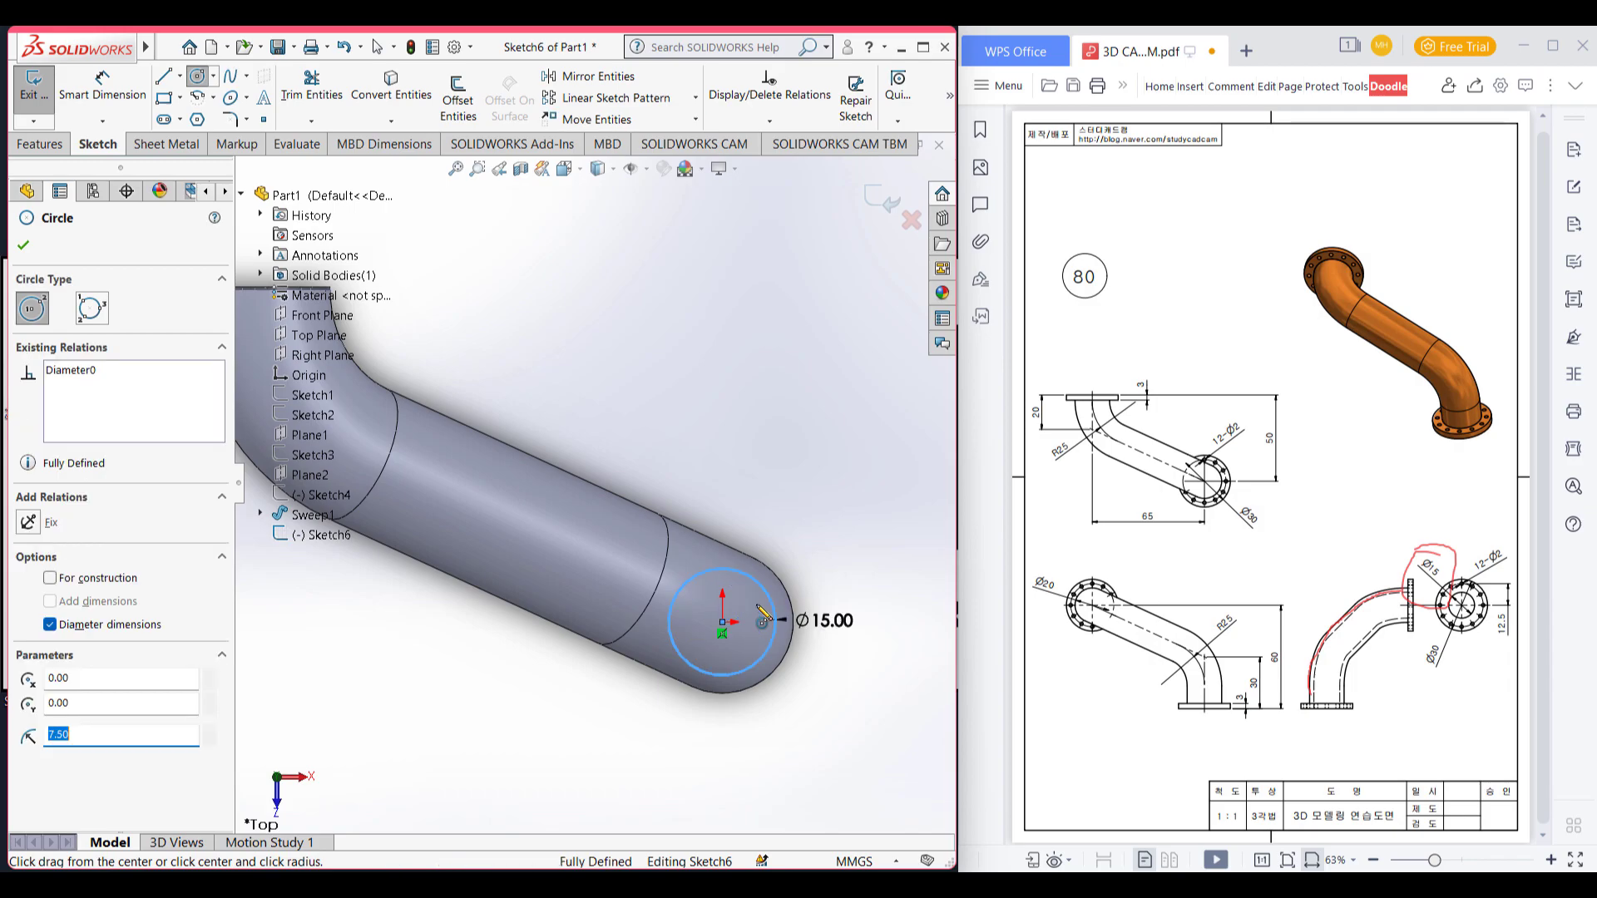
click(20, 248)
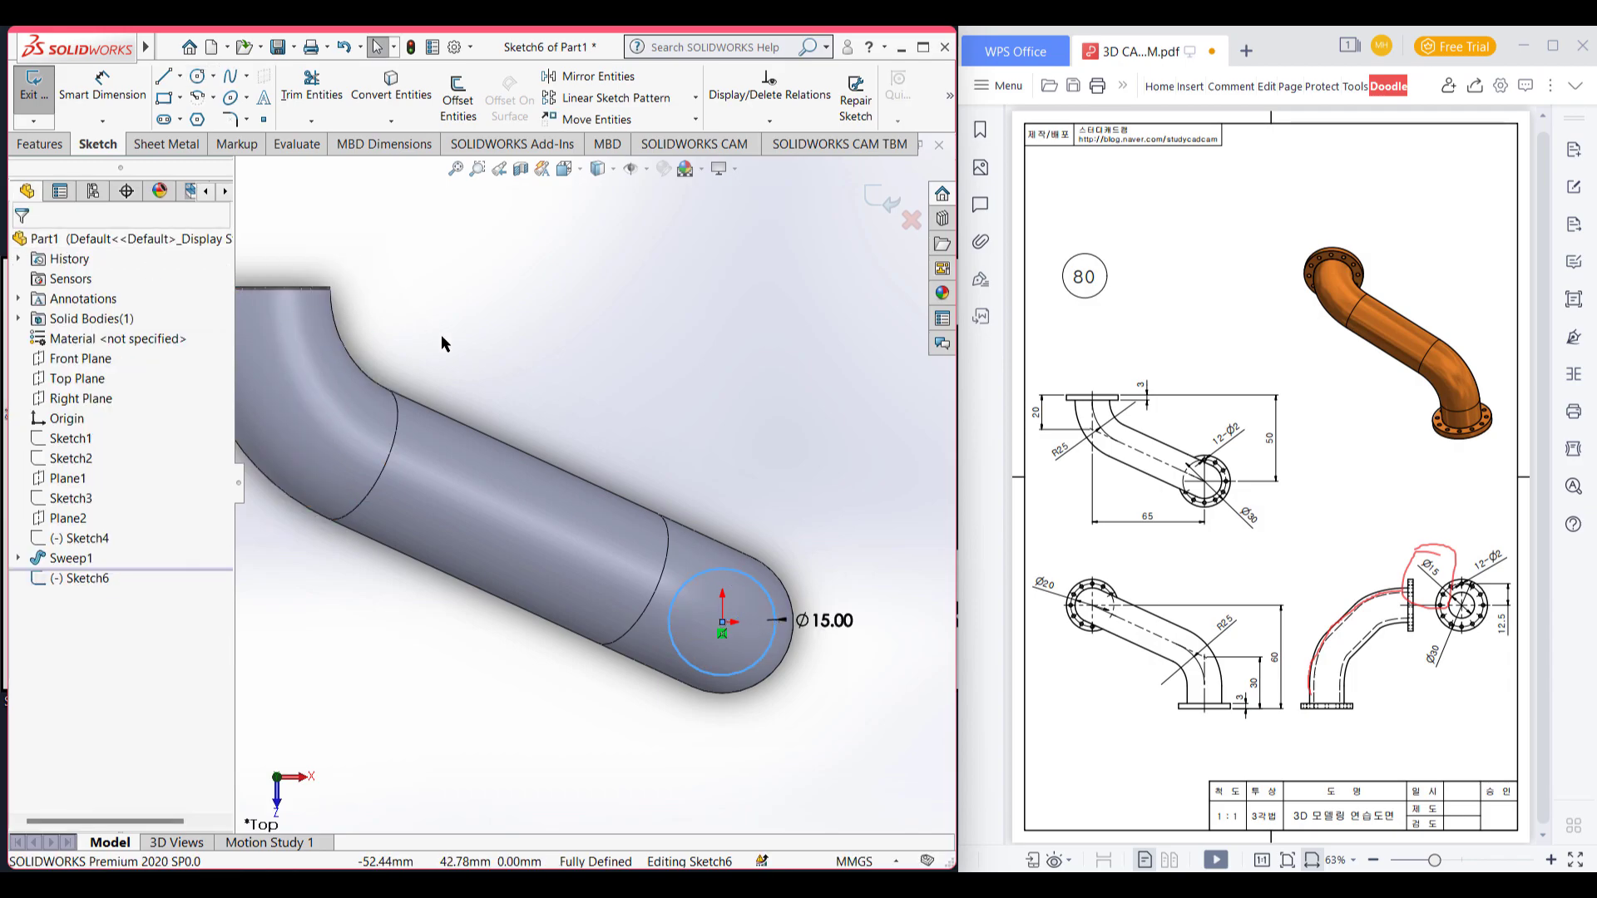
key(ctrl+7)
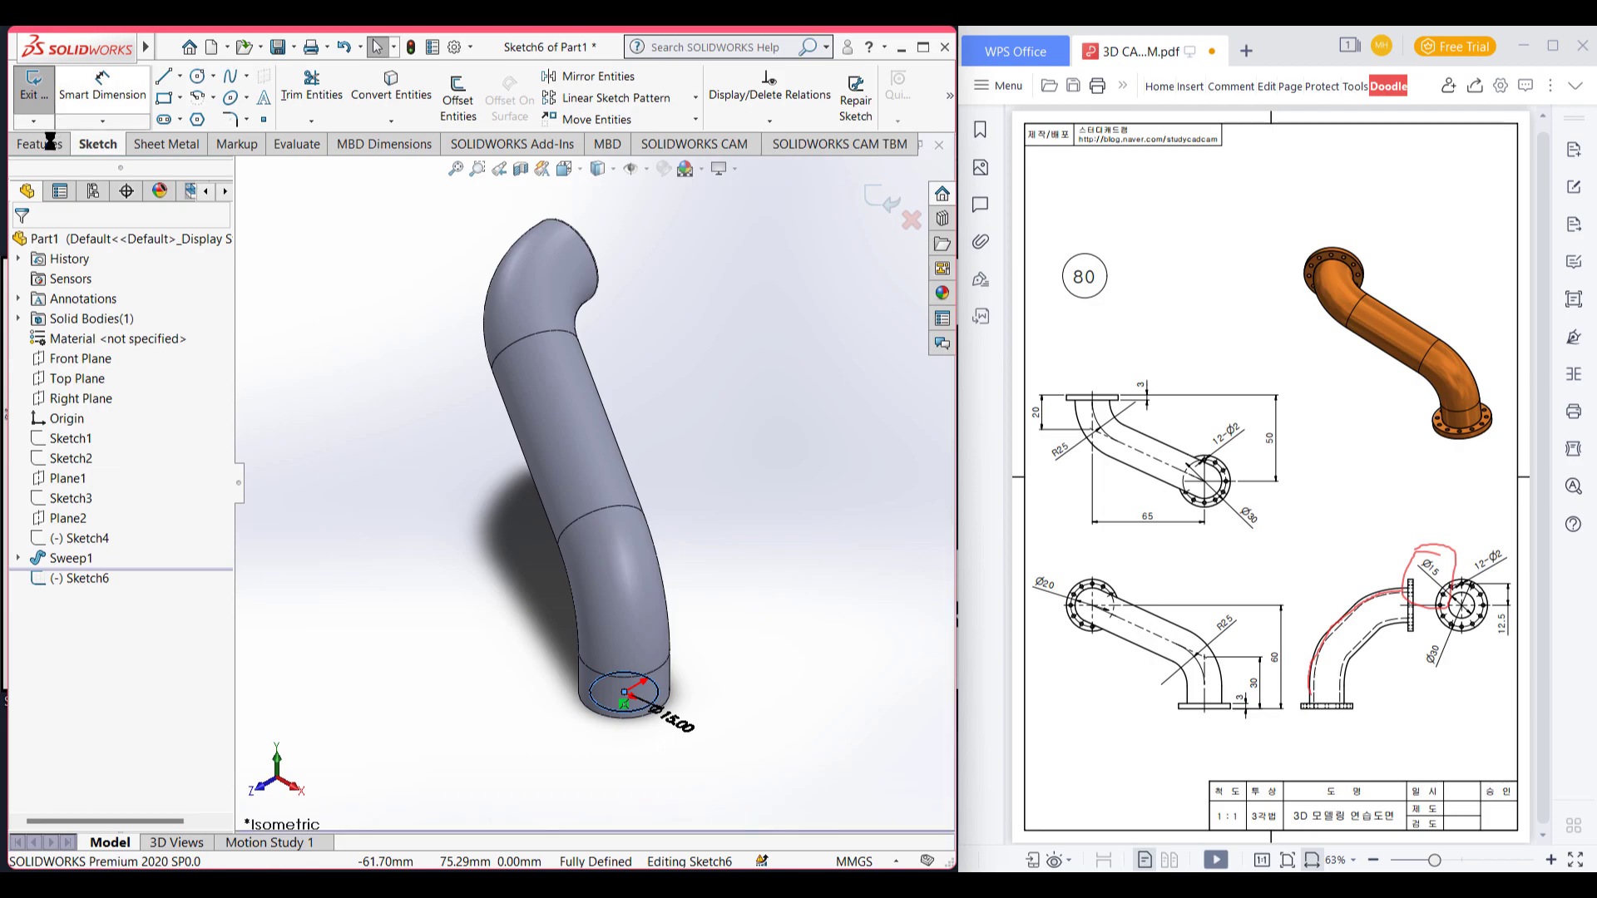
click(47, 146)
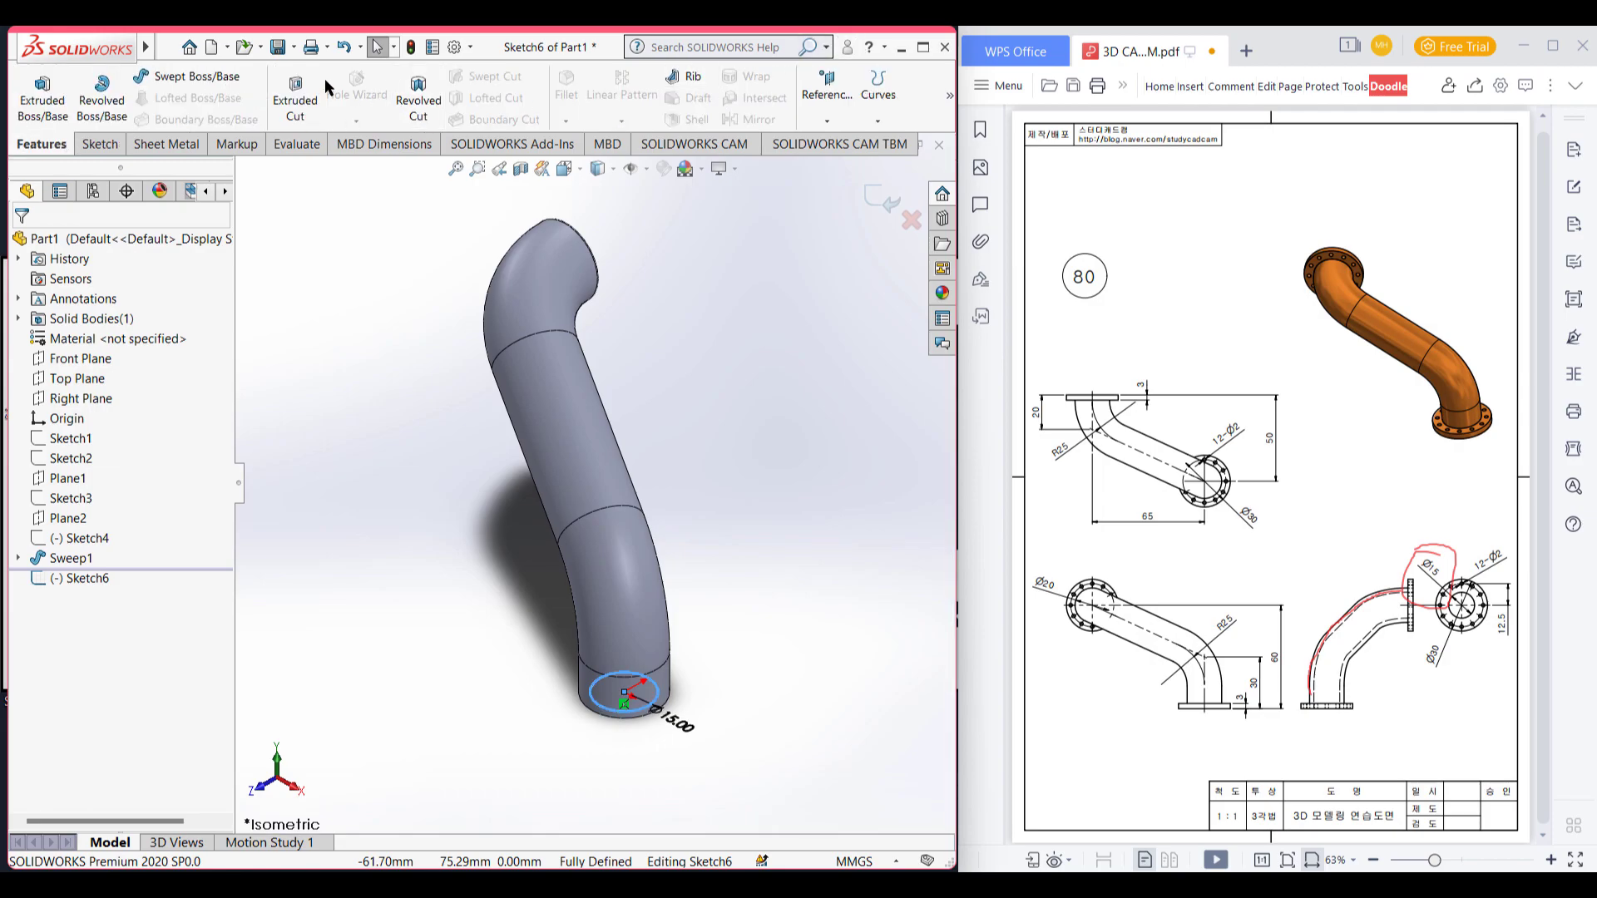
click(759, 252)
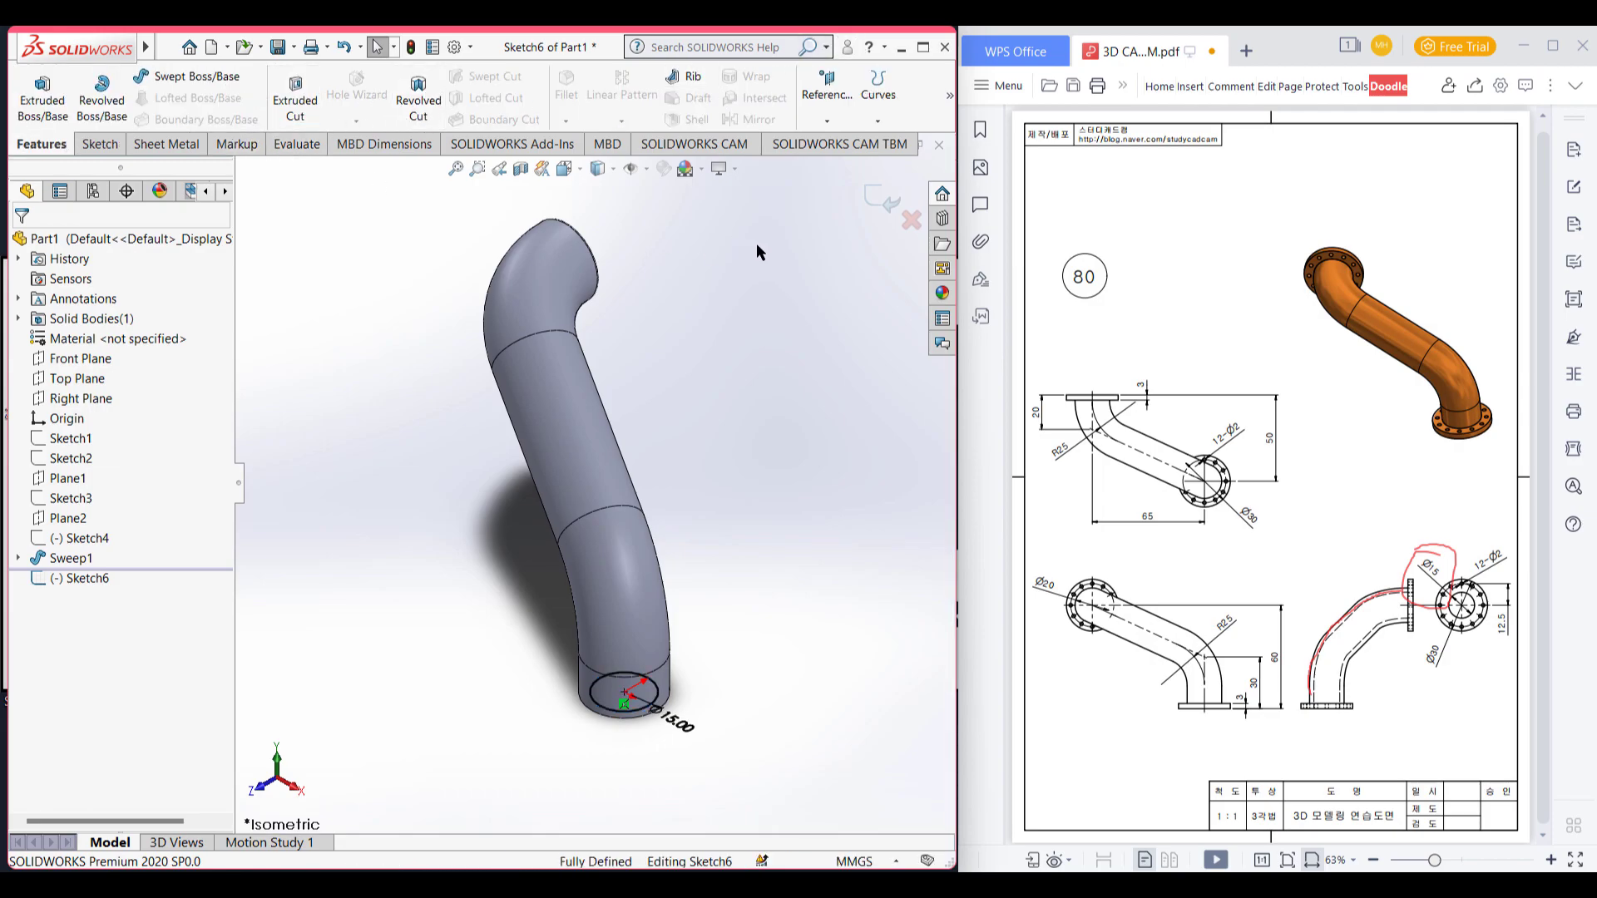
click(882, 204)
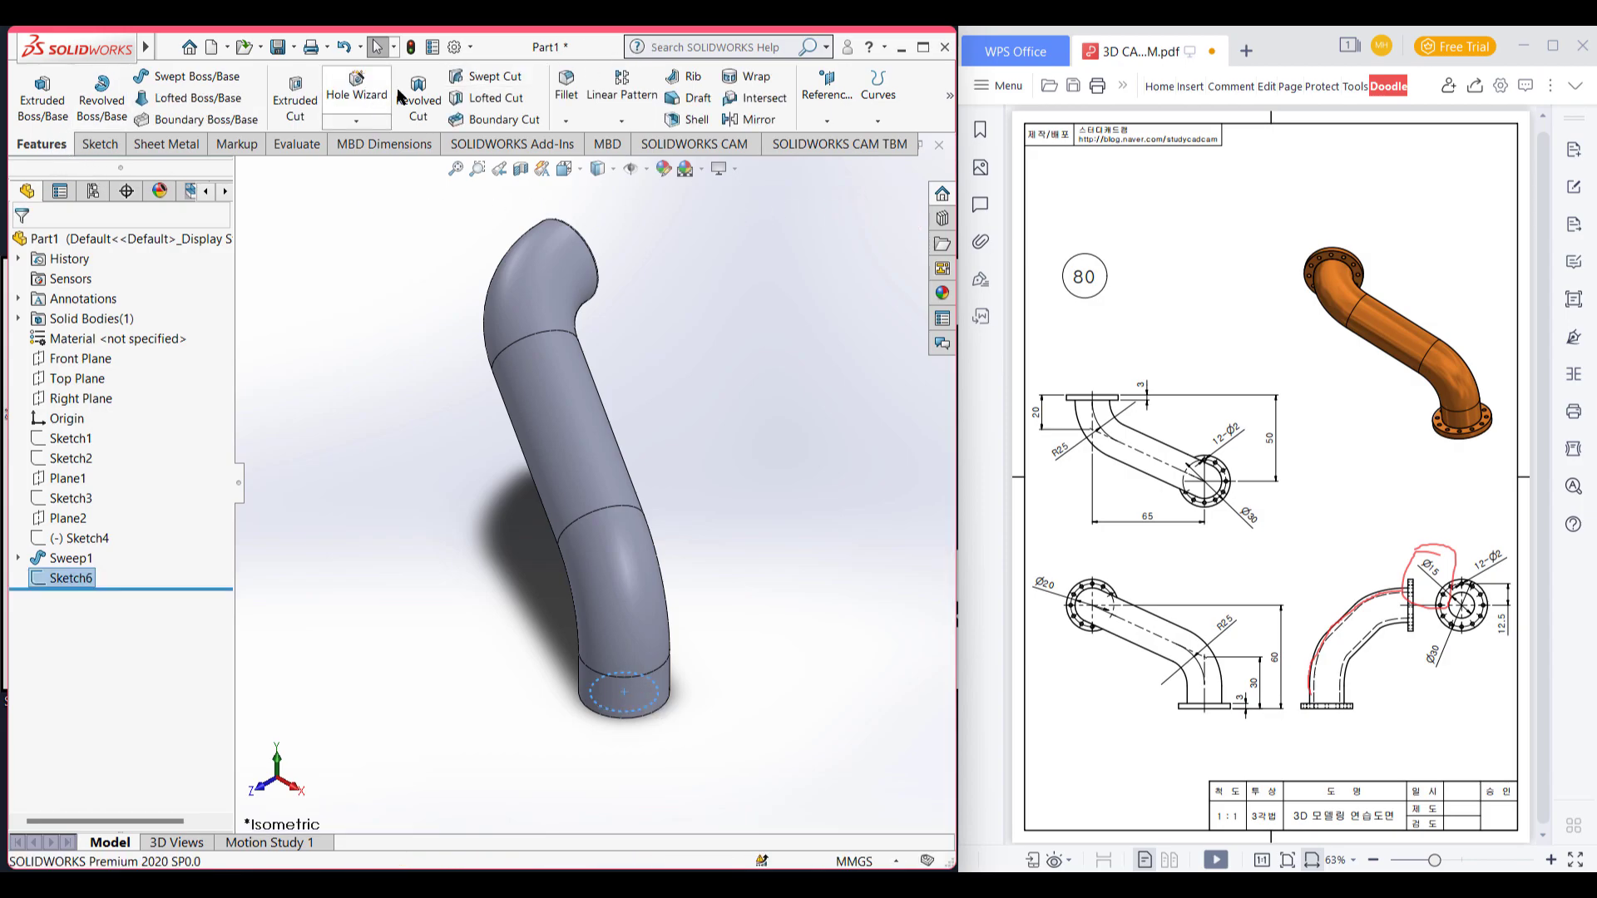
Step: Hollow the pipe with a Swept Cut of the 15 mm circle along 3DSketch1
click(478, 75)
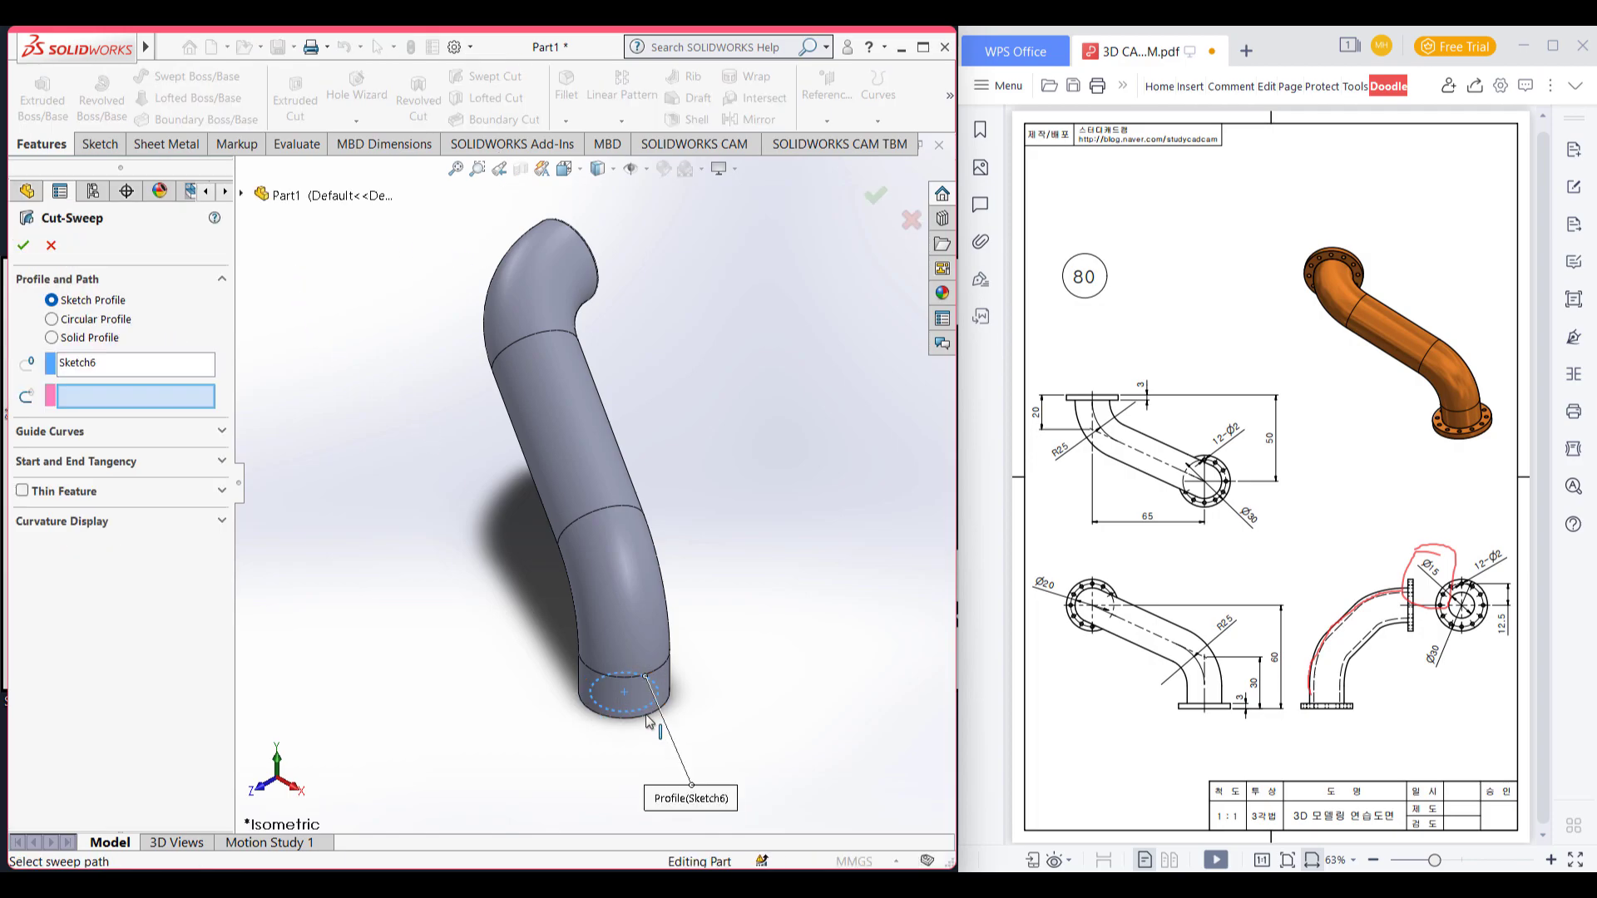
click(241, 195)
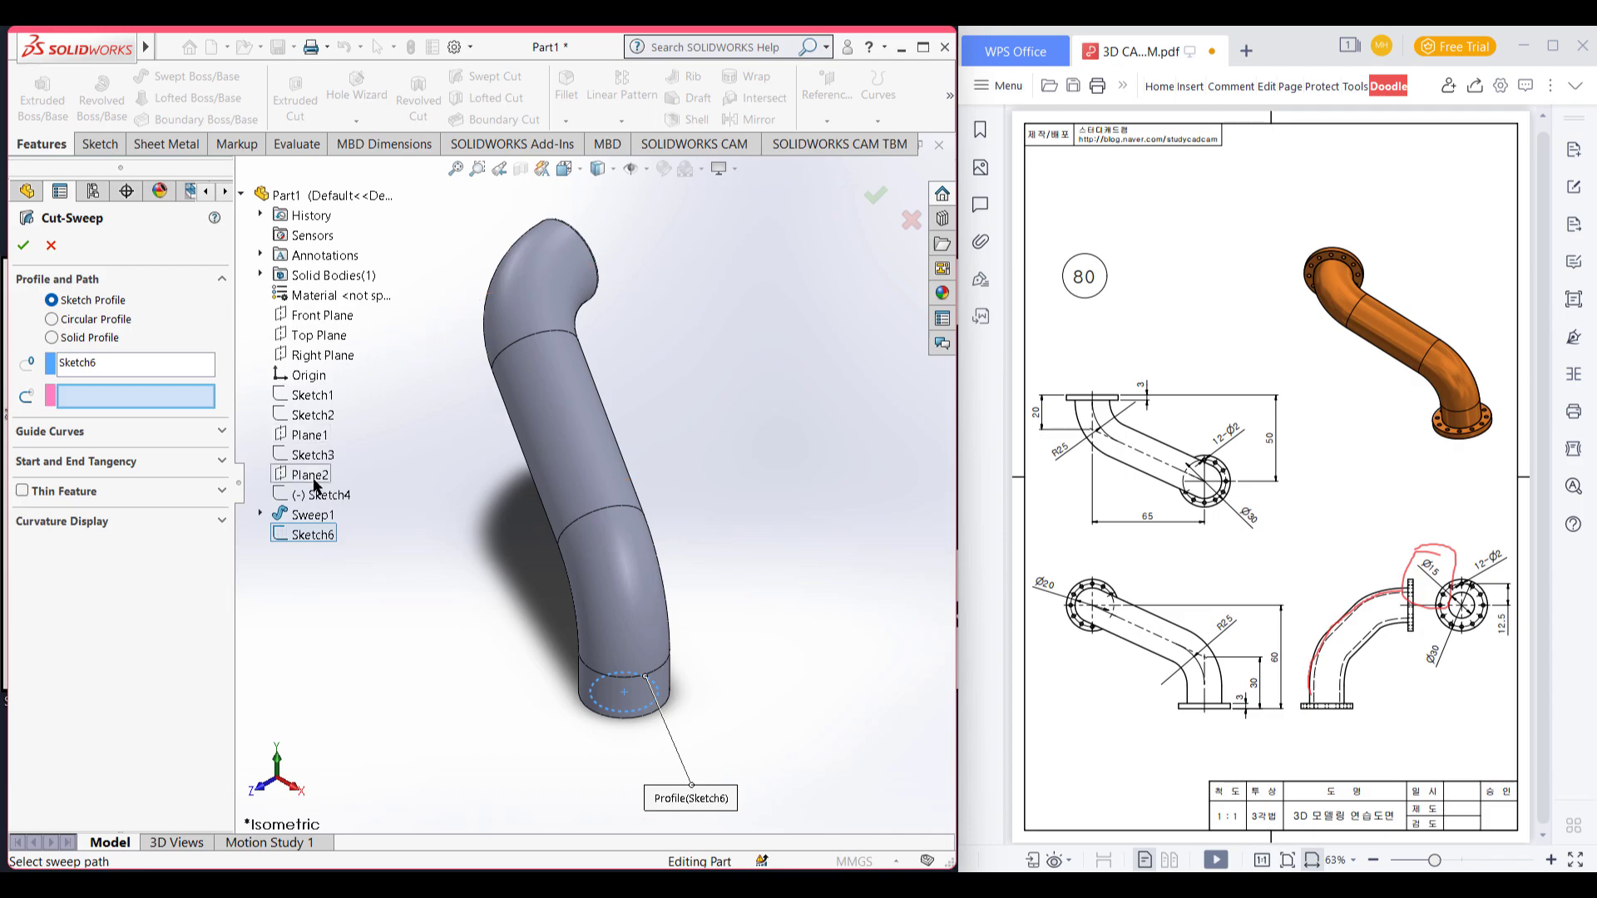
click(259, 514)
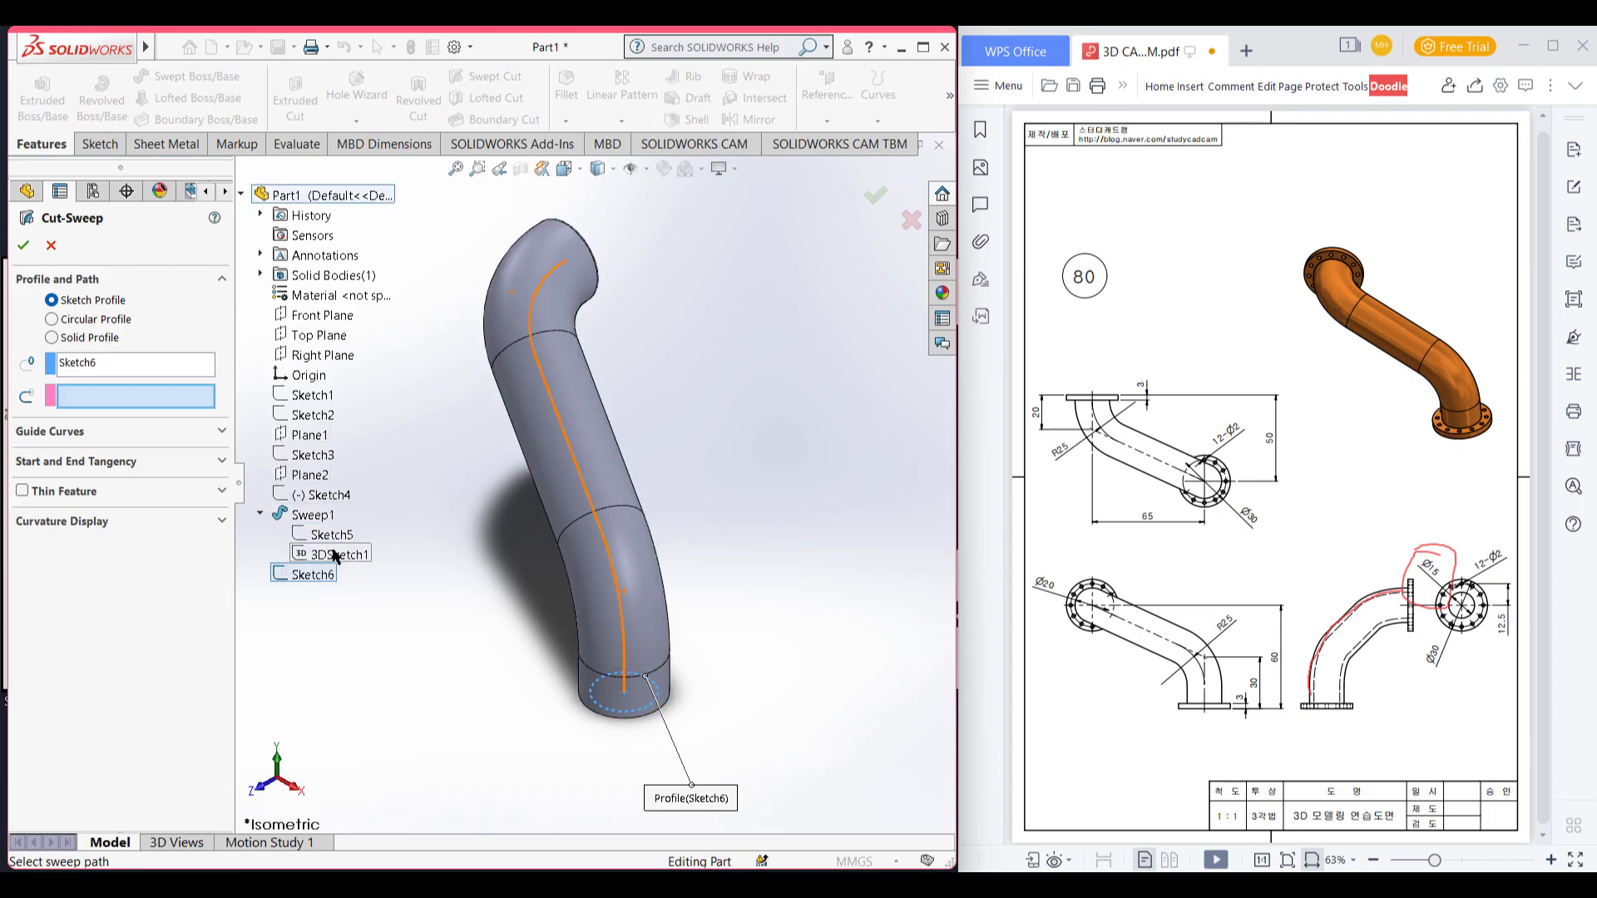
click(336, 555)
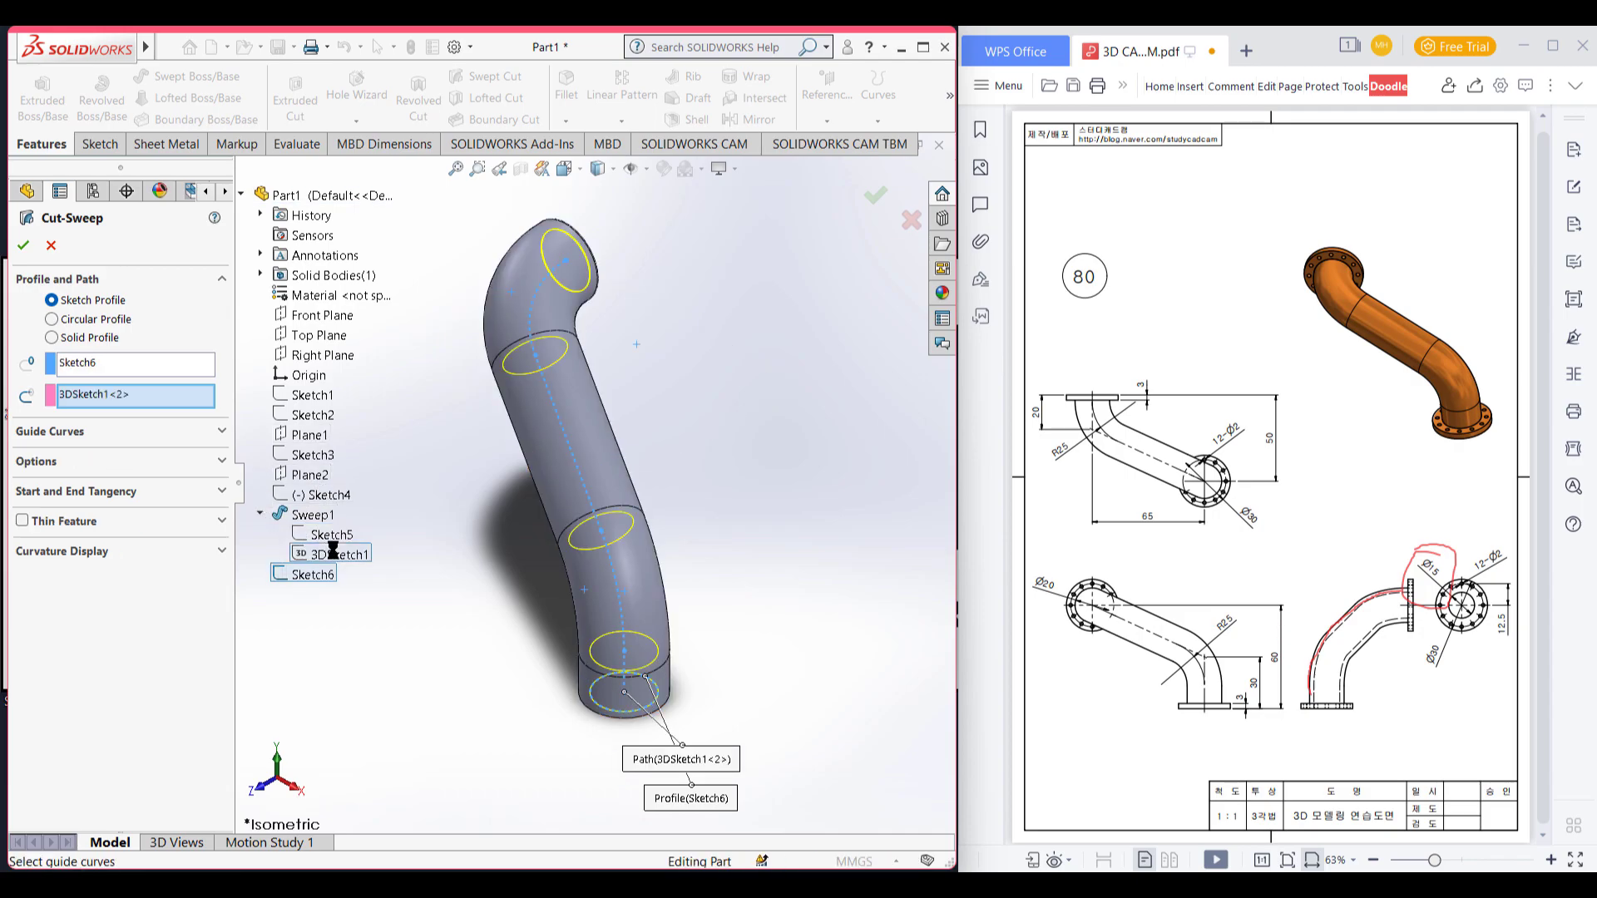
click(25, 244)
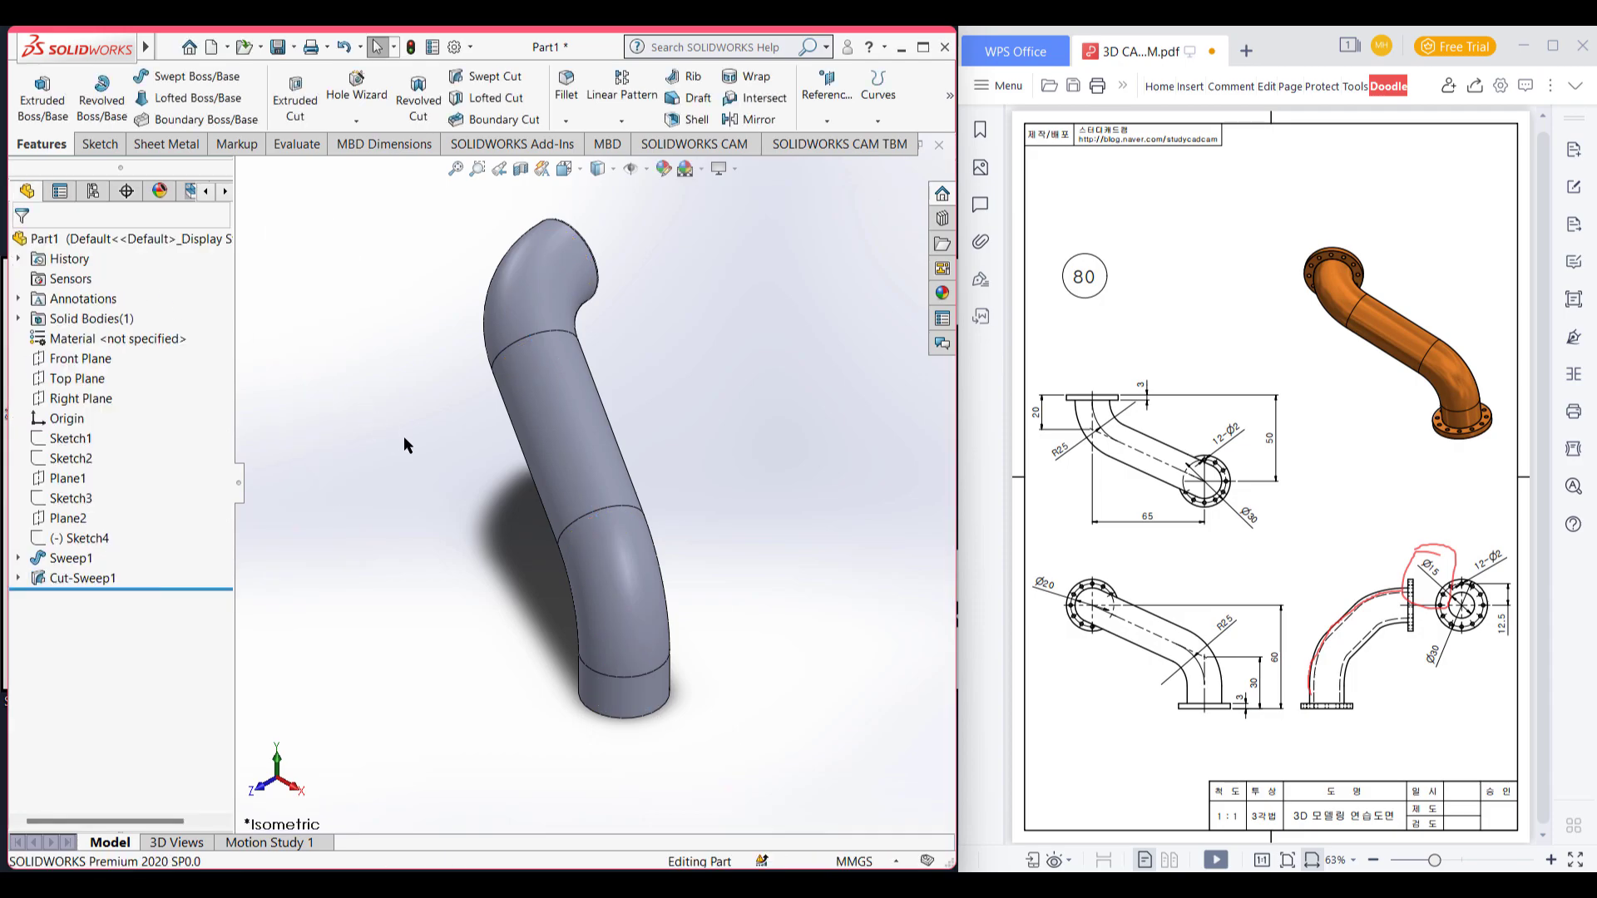
Step: Mark the flanges in the PDF's isometric view in red, and undo these marks and the circle around the Ø15 dimension
middle_drag(793, 429, 759, 597)
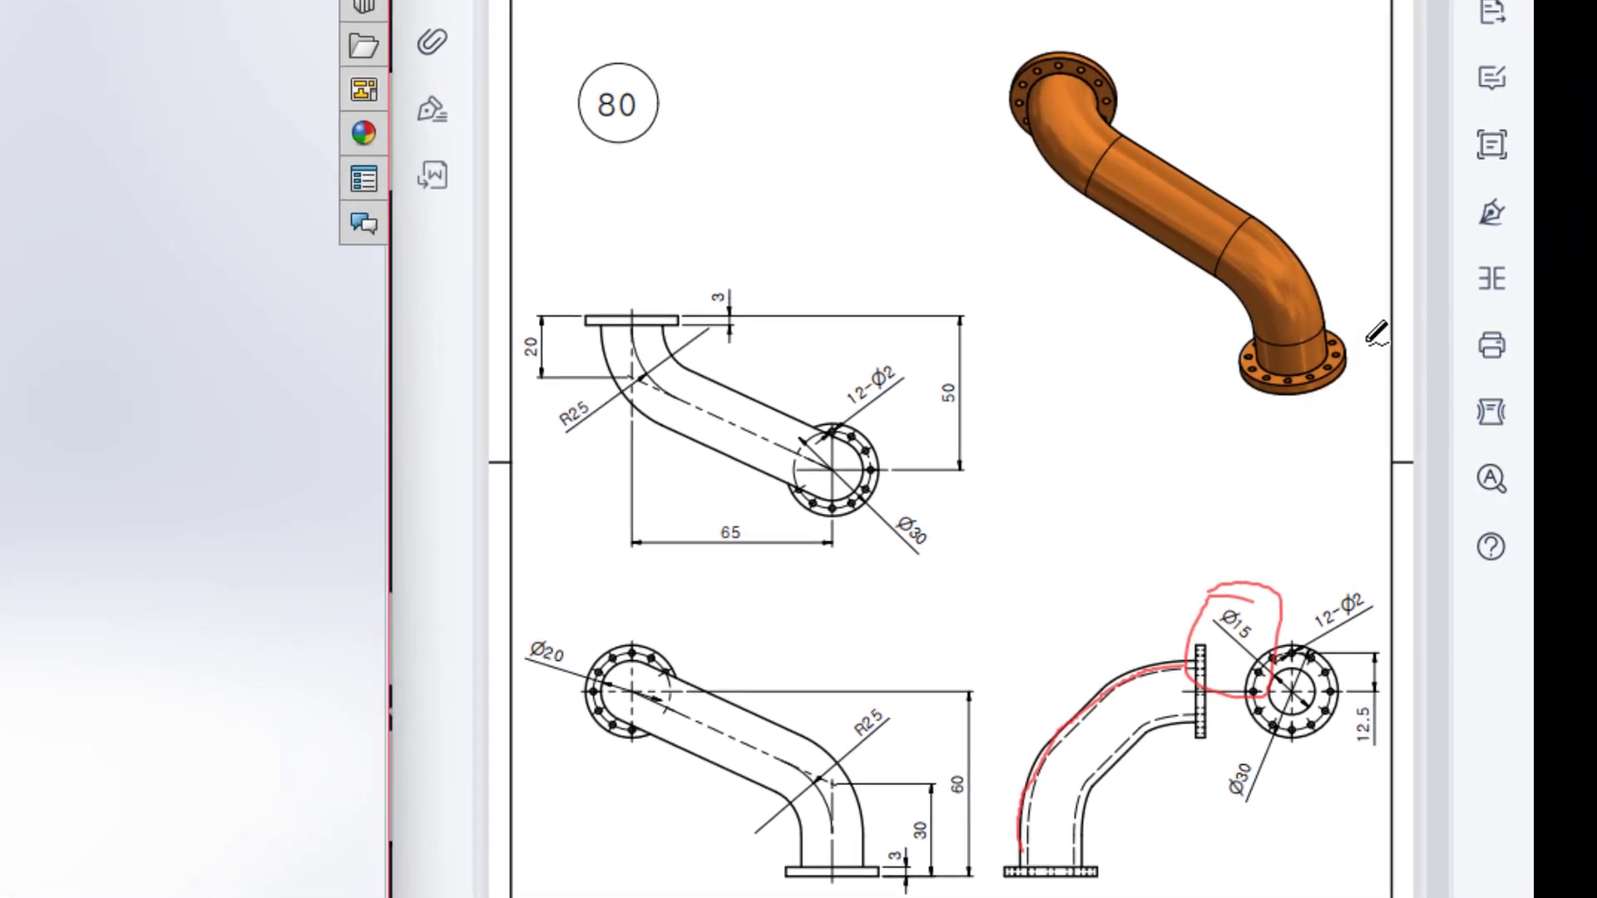
mouse_move(1334, 313)
mouse_down()
mouse_move(1259, 334)
mouse_move(1243, 380)
mouse_move(1346, 393)
mouse_move(1333, 319)
mouse_move(1277, 321)
mouse_up()
click(1095, 31)
mouse_move(1046, 25)
mouse_down()
mouse_move(1007, 115)
mouse_move(1125, 71)
mouse_move(1005, 37)
mouse_up()
key(ctrl+z)
key(ctrl+z)
key(ctrl+z)
key(ctrl+z)
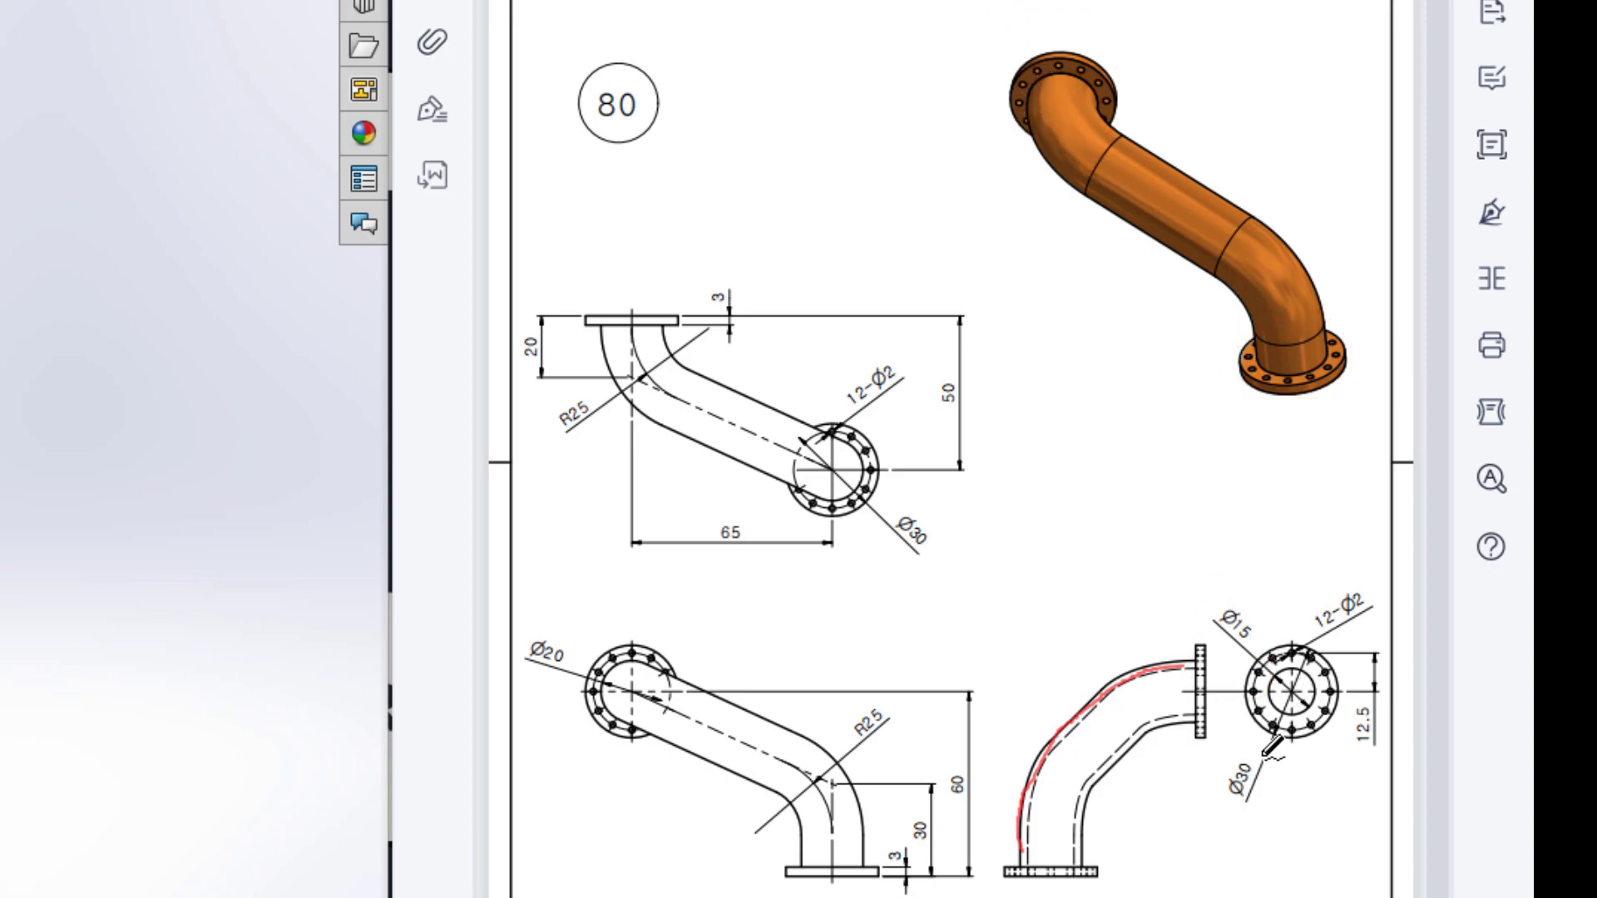
Step: Circle the Ø30 dimension and the 12-Ø2 hole callout of the flange in red in the PDF
mouse_move(1233, 747)
mouse_down()
mouse_move(1224, 804)
mouse_move(1276, 742)
mouse_move(1221, 749)
mouse_up()
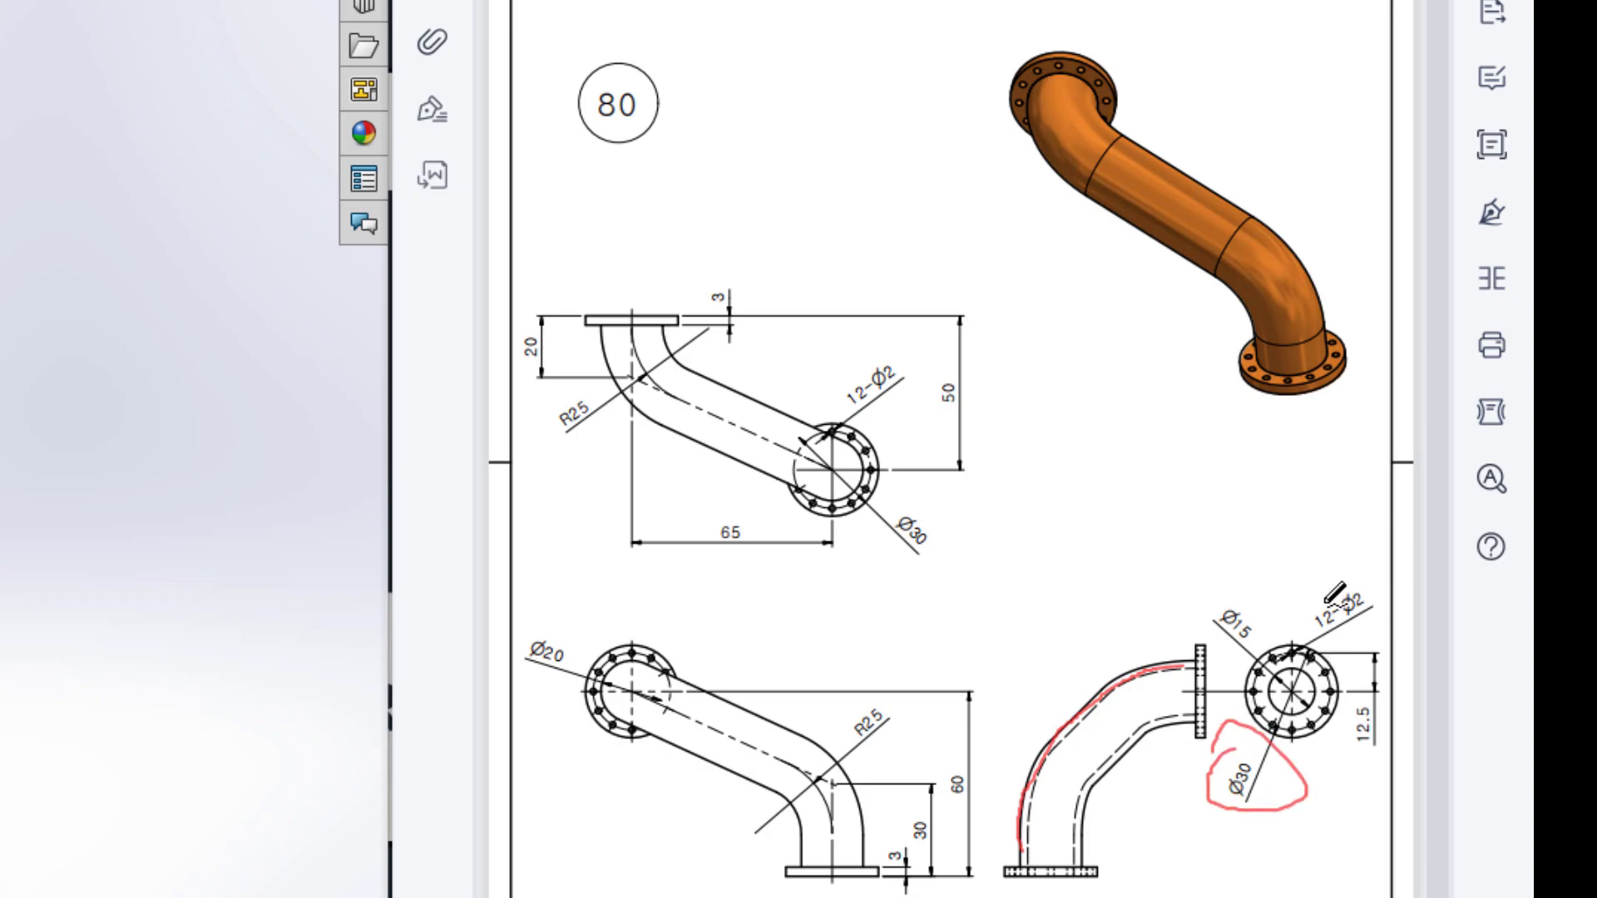
mouse_move(1310, 608)
mouse_down()
mouse_move(1338, 639)
mouse_move(1335, 594)
mouse_move(1374, 614)
mouse_move(1360, 574)
mouse_up()
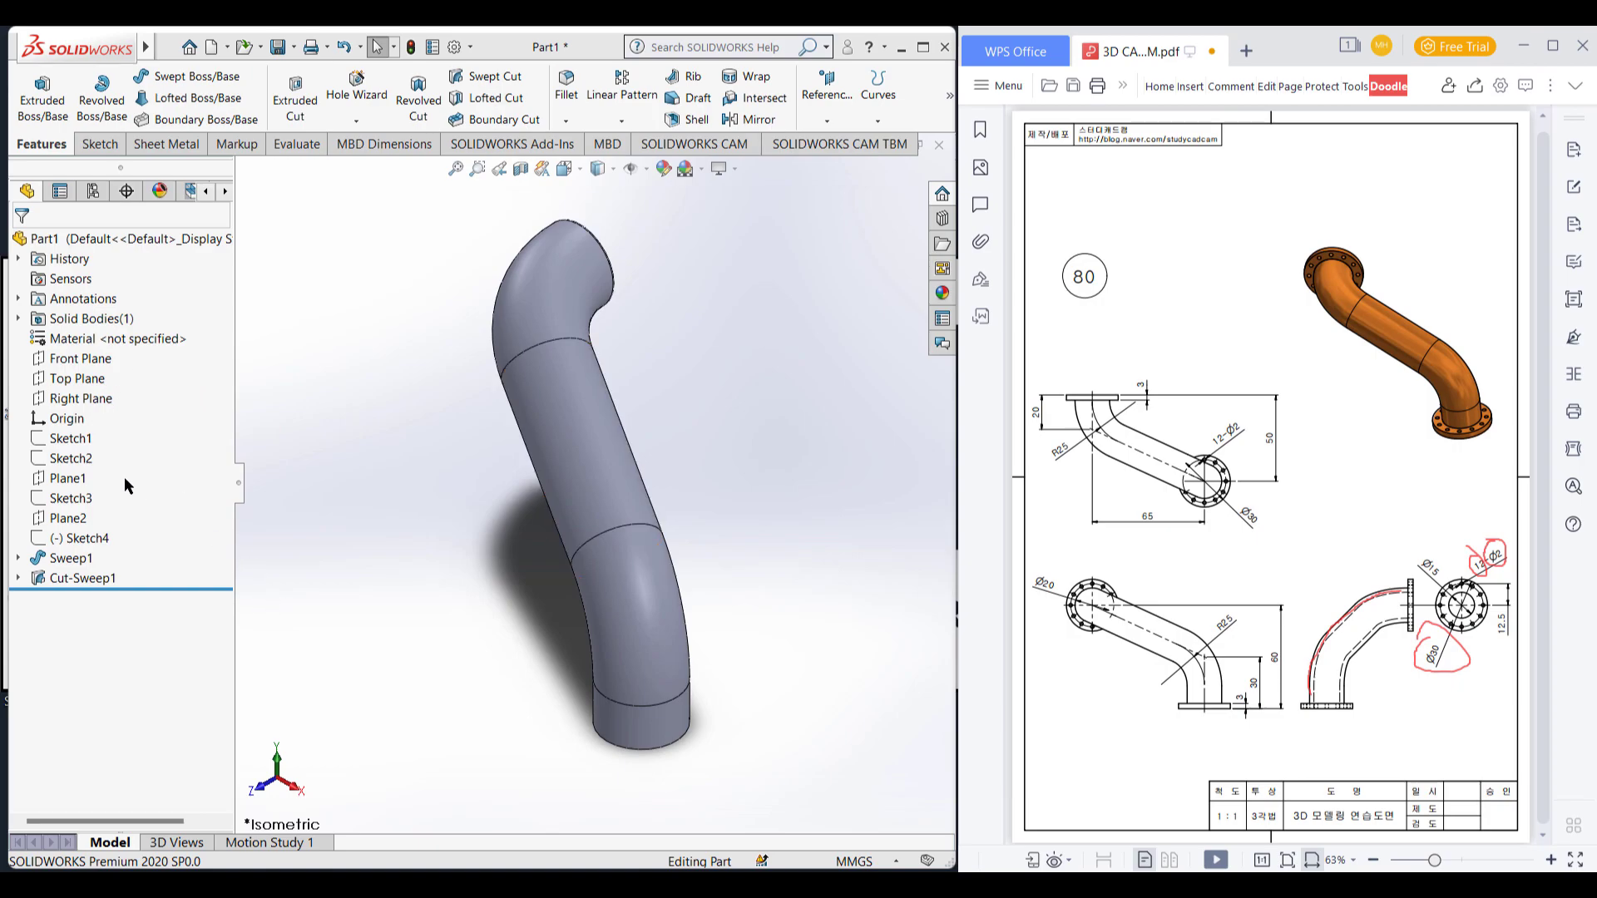
Step: Start a sketch on the ring-shaped end face at the pipe's lower end and convert the 15 mm bore edge into it
right_click(77, 381)
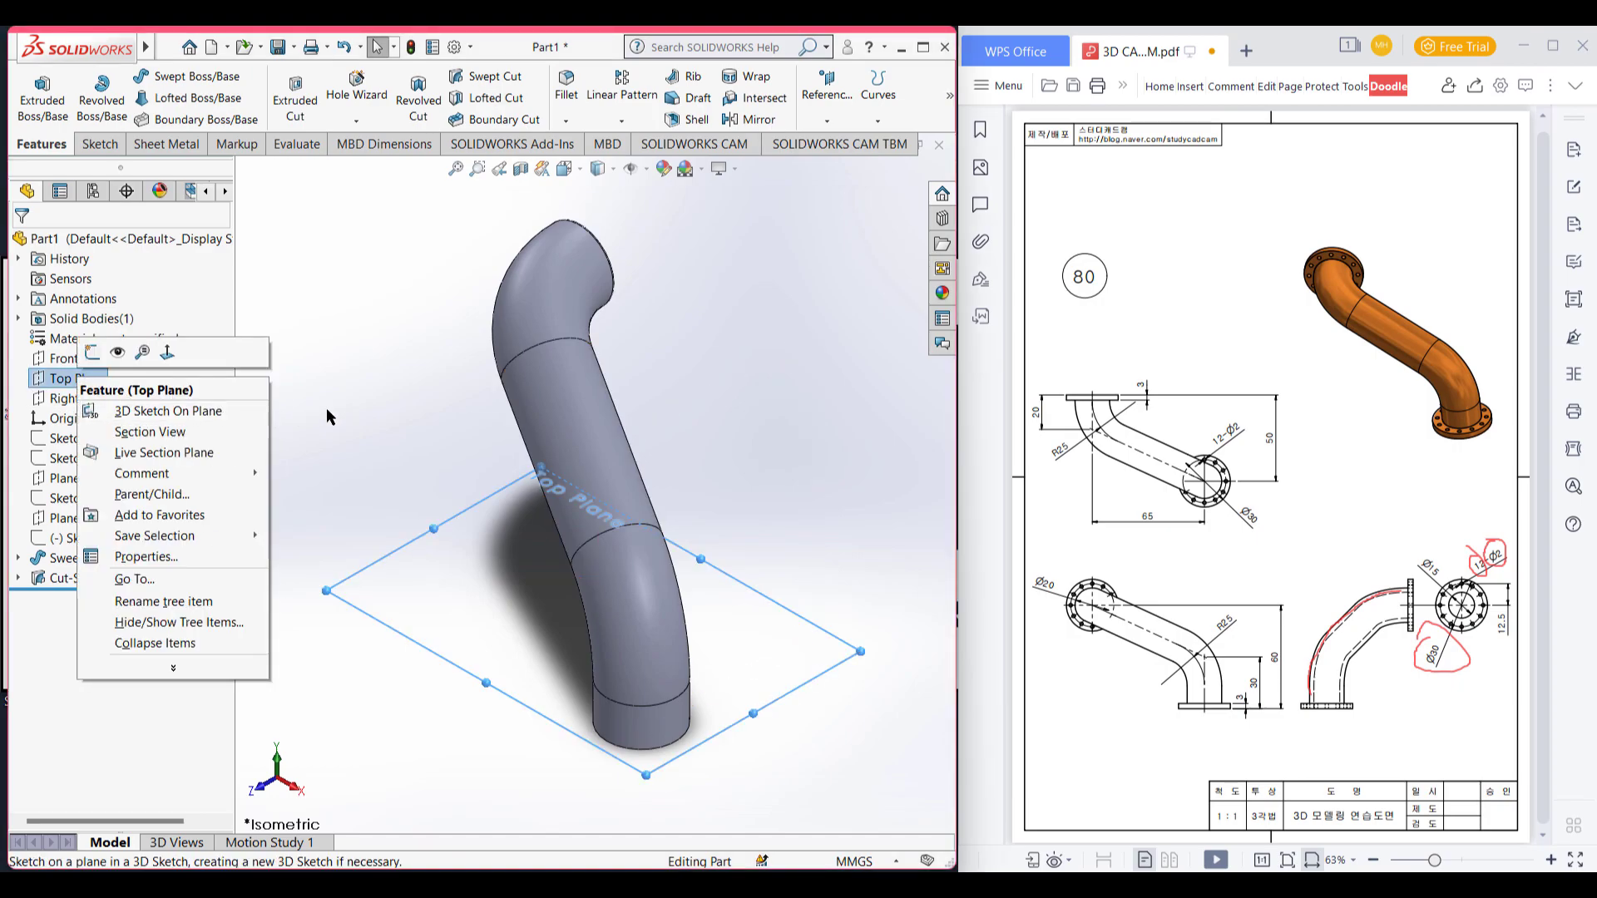
click(357, 453)
middle_drag(472, 635, 632, 349)
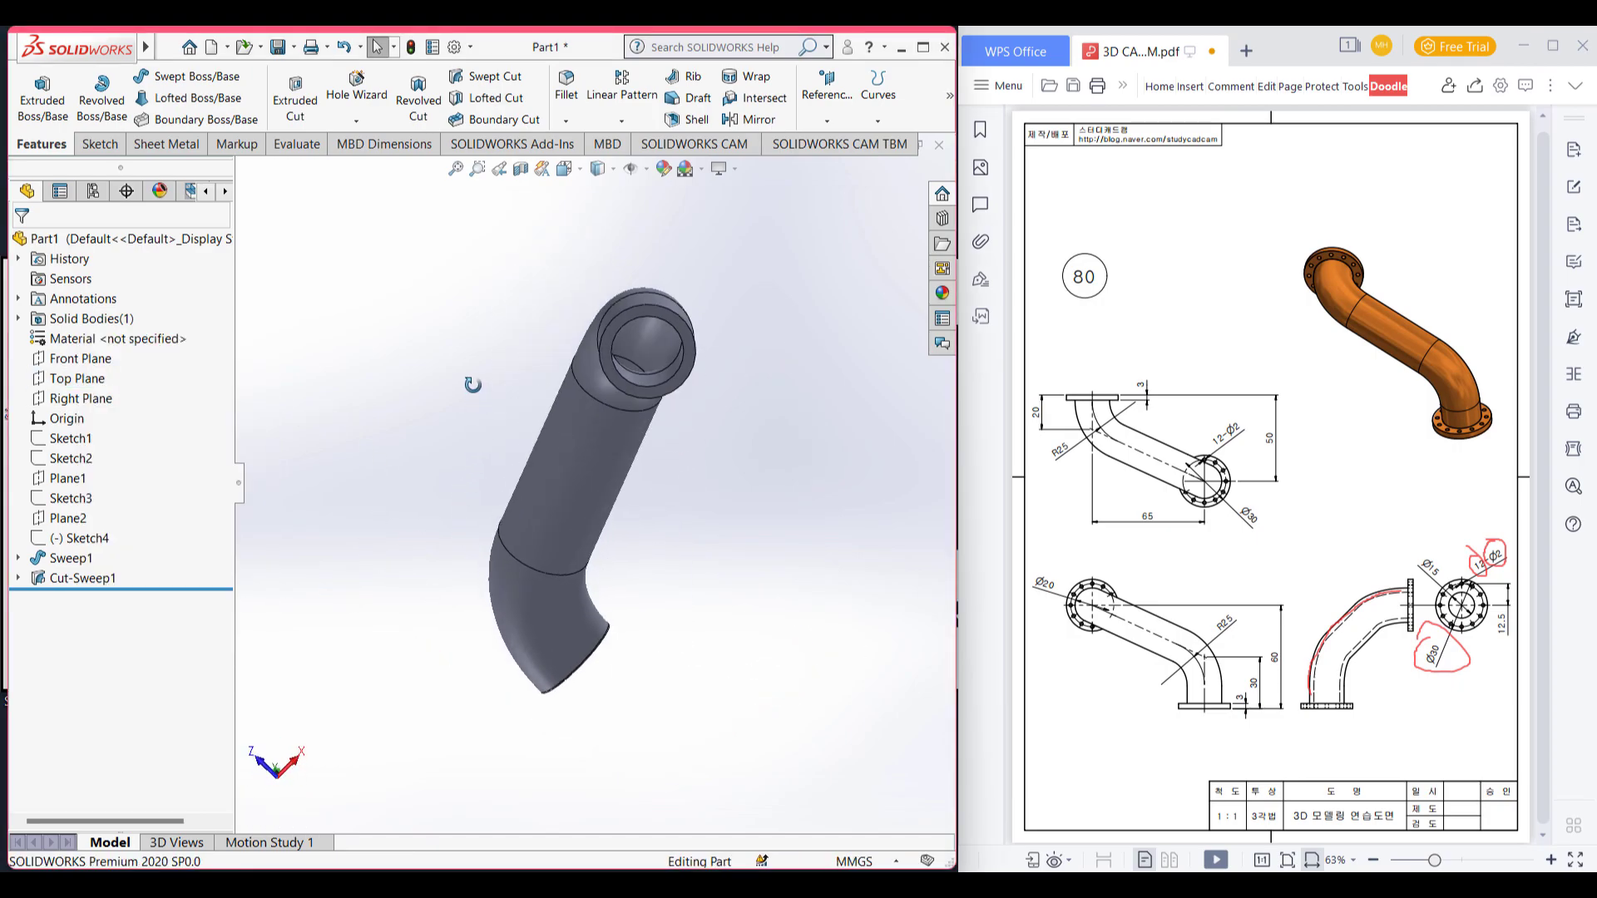
scroll(582, 345, down, 3)
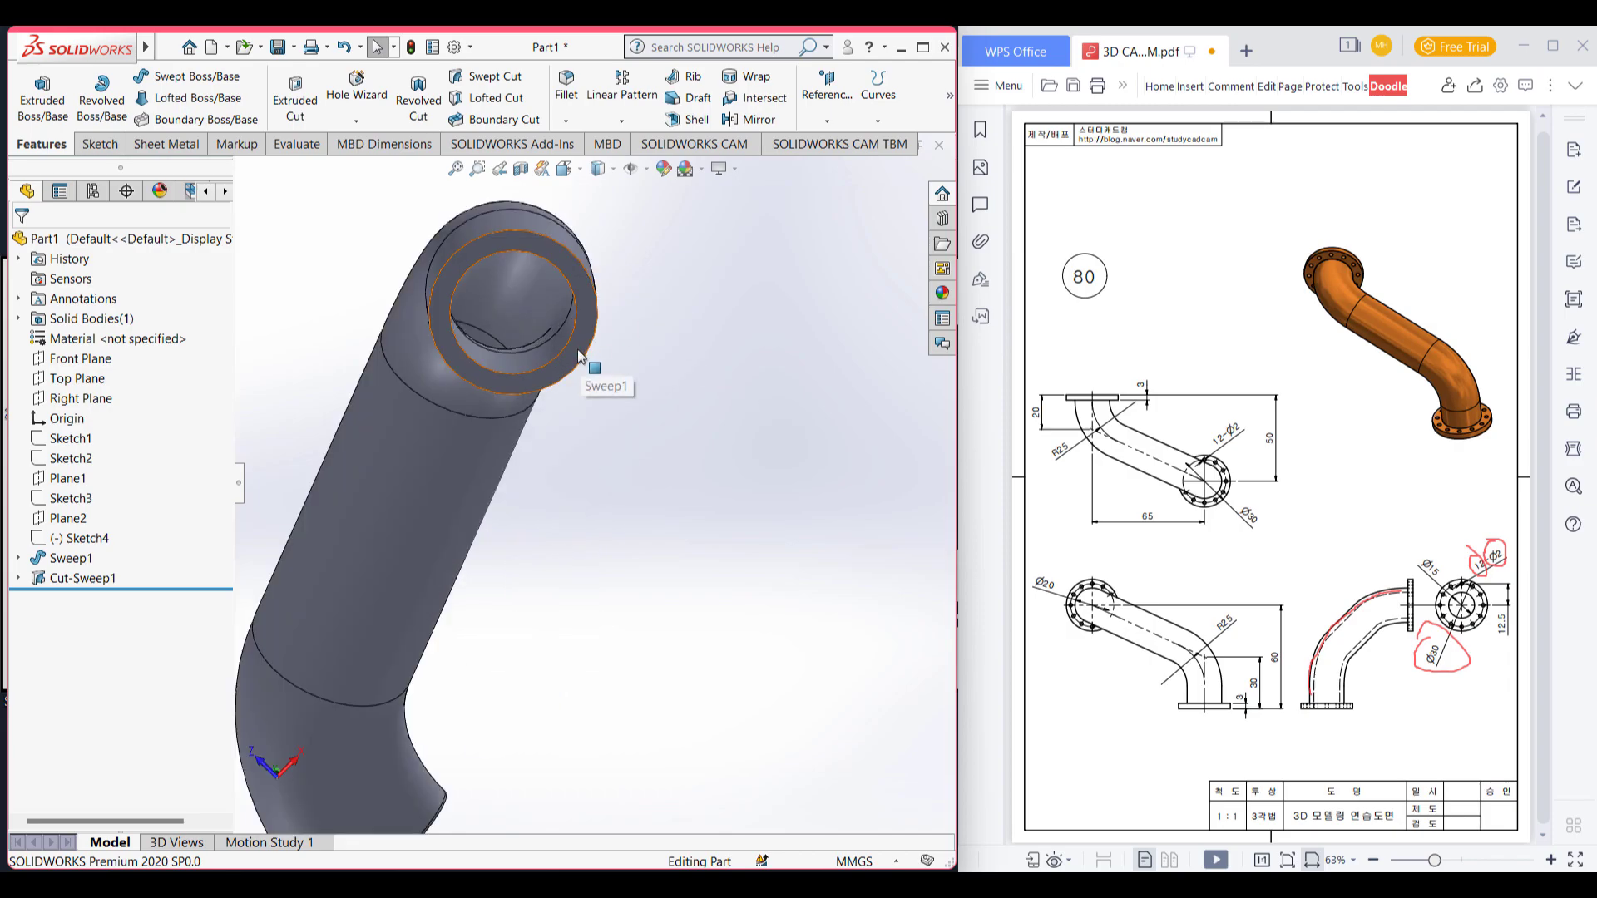
right_click(581, 351)
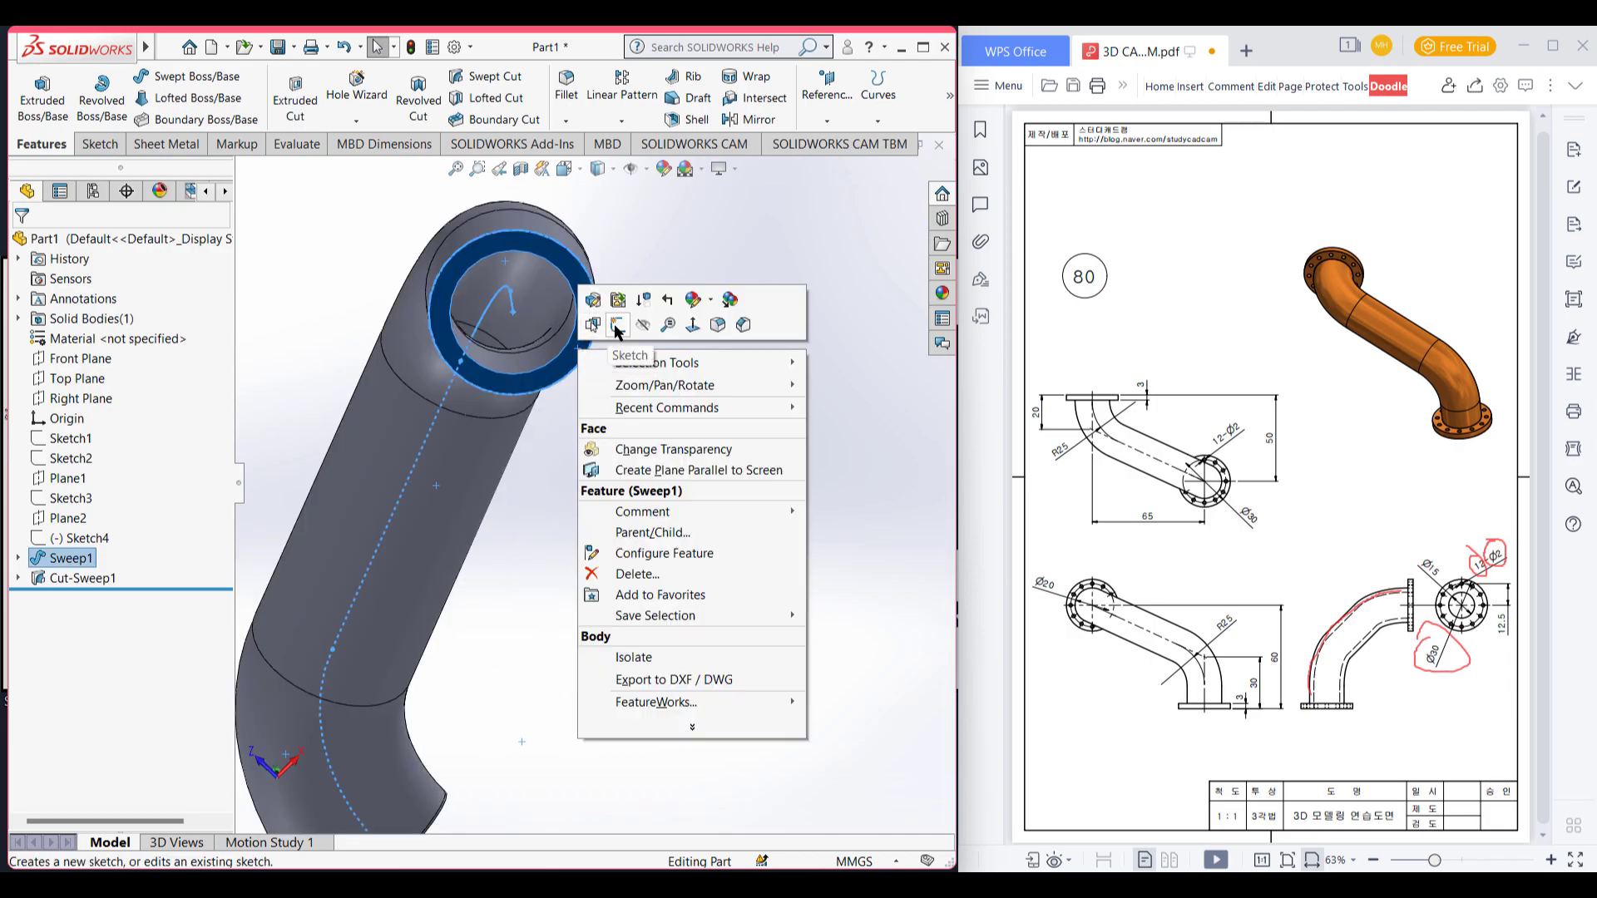
click(617, 327)
key(ctrl+6)
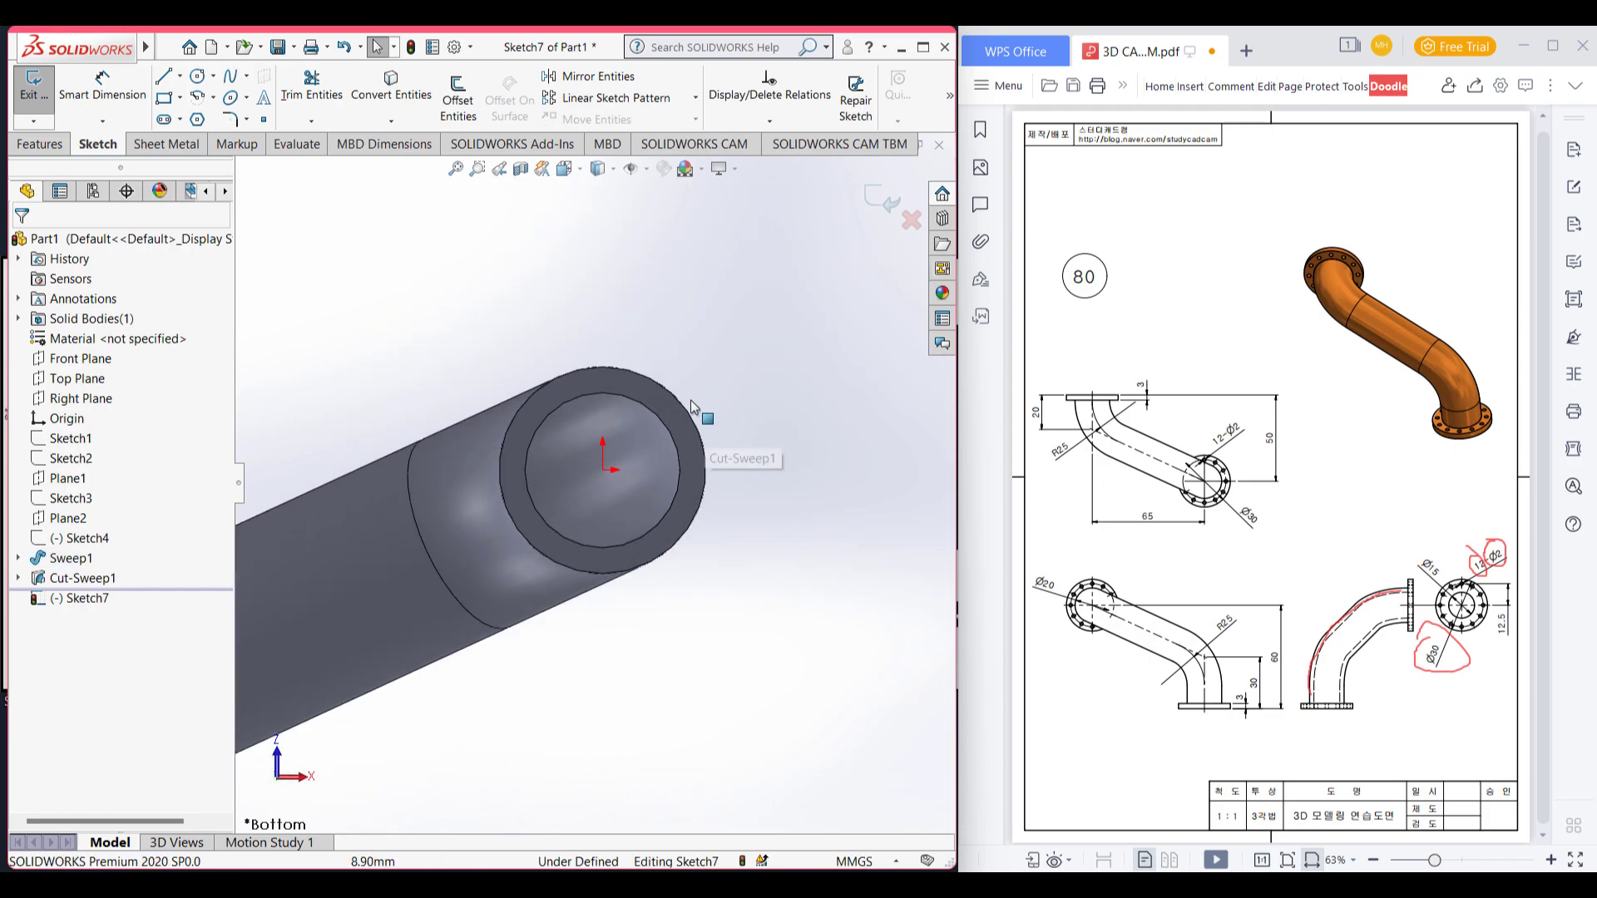
click(663, 426)
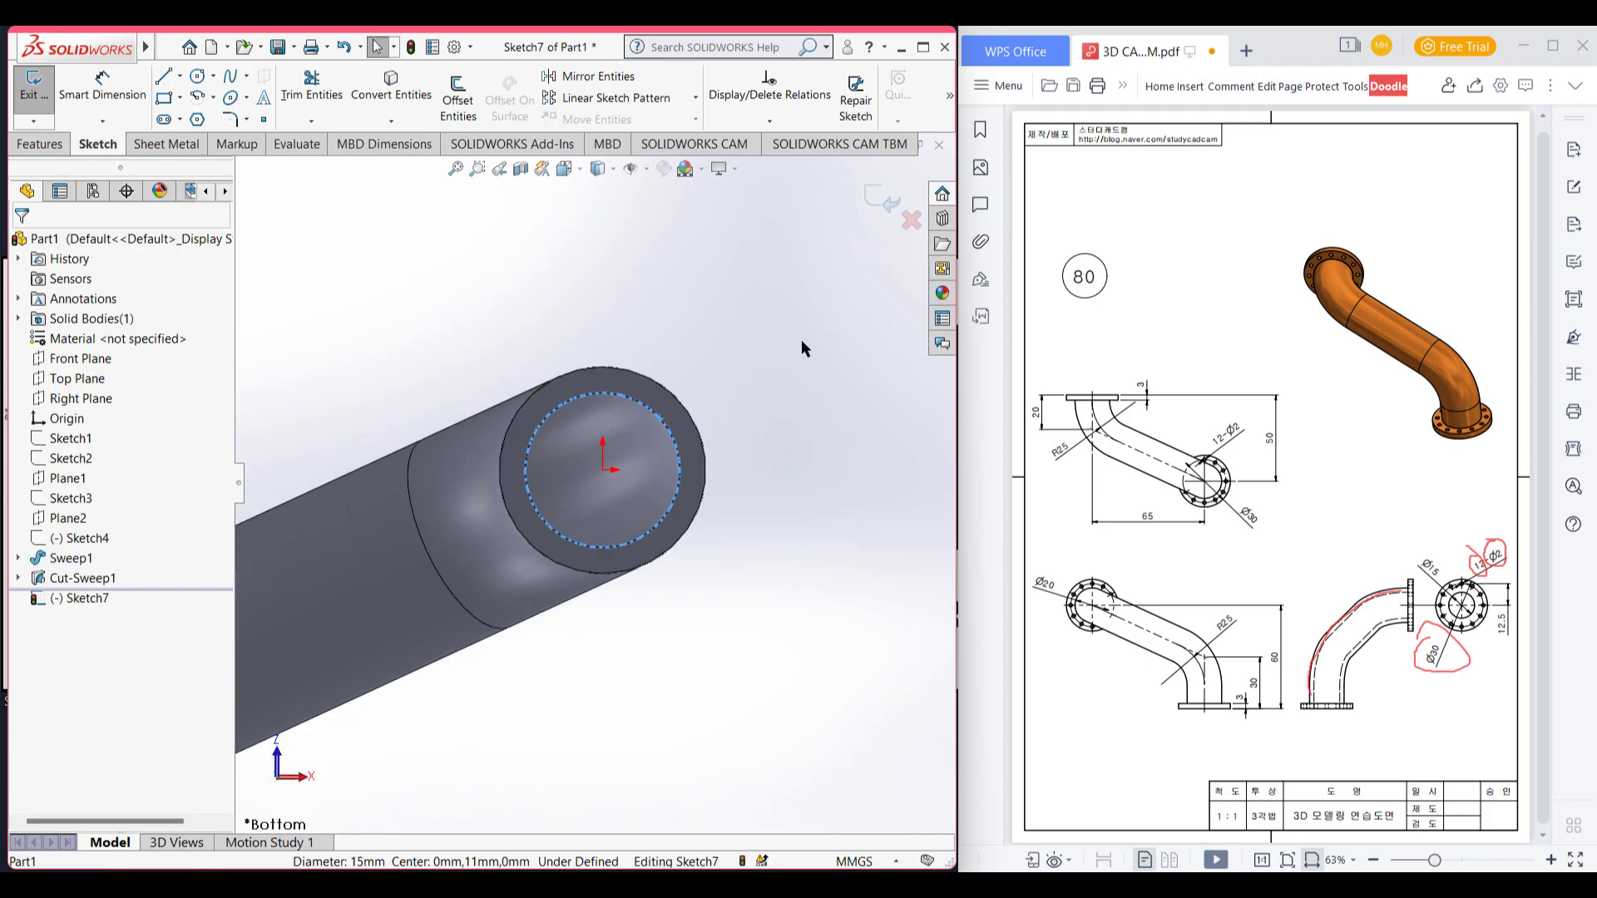
click(388, 94)
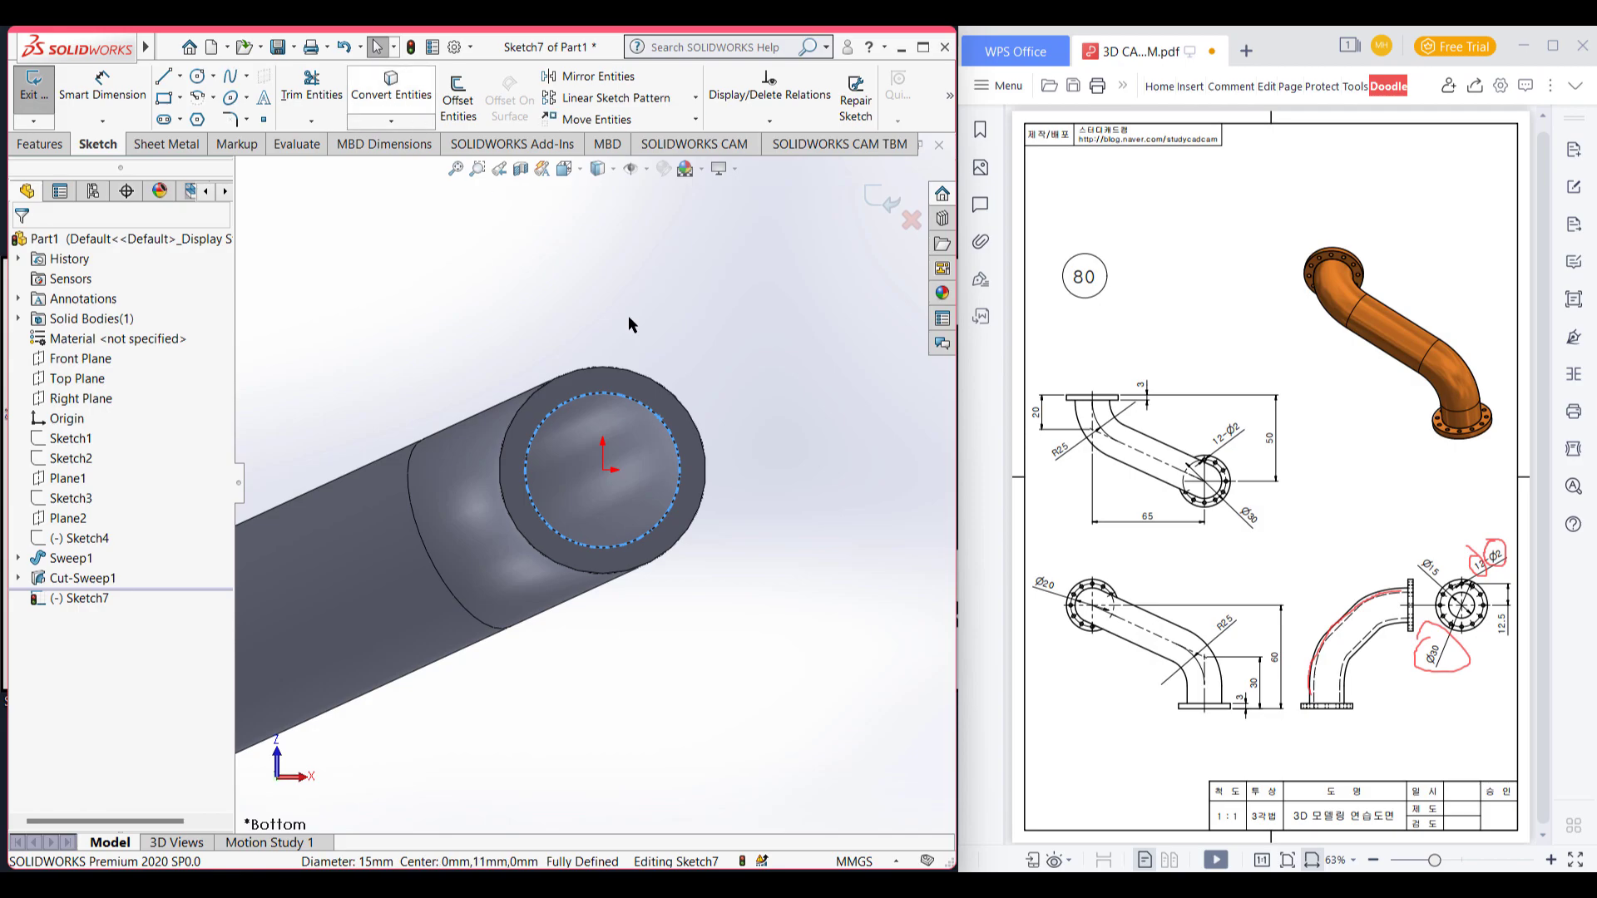
Step: Sketch a 30 mm diameter circle centred on the origin for the flange's outer edge
click(199, 76)
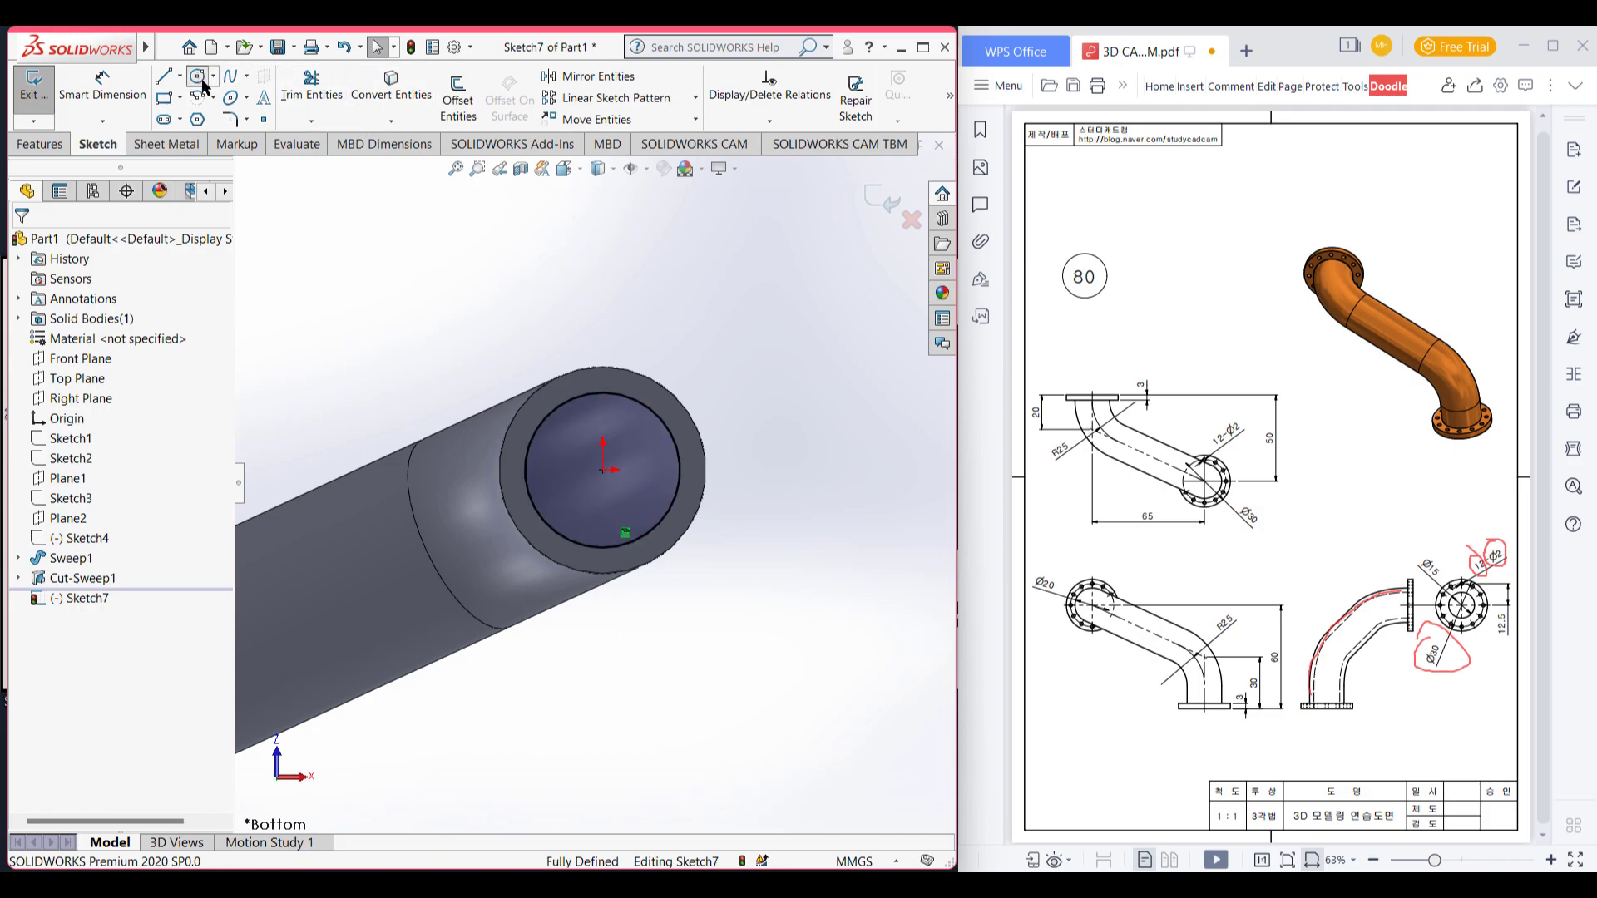
click(604, 471)
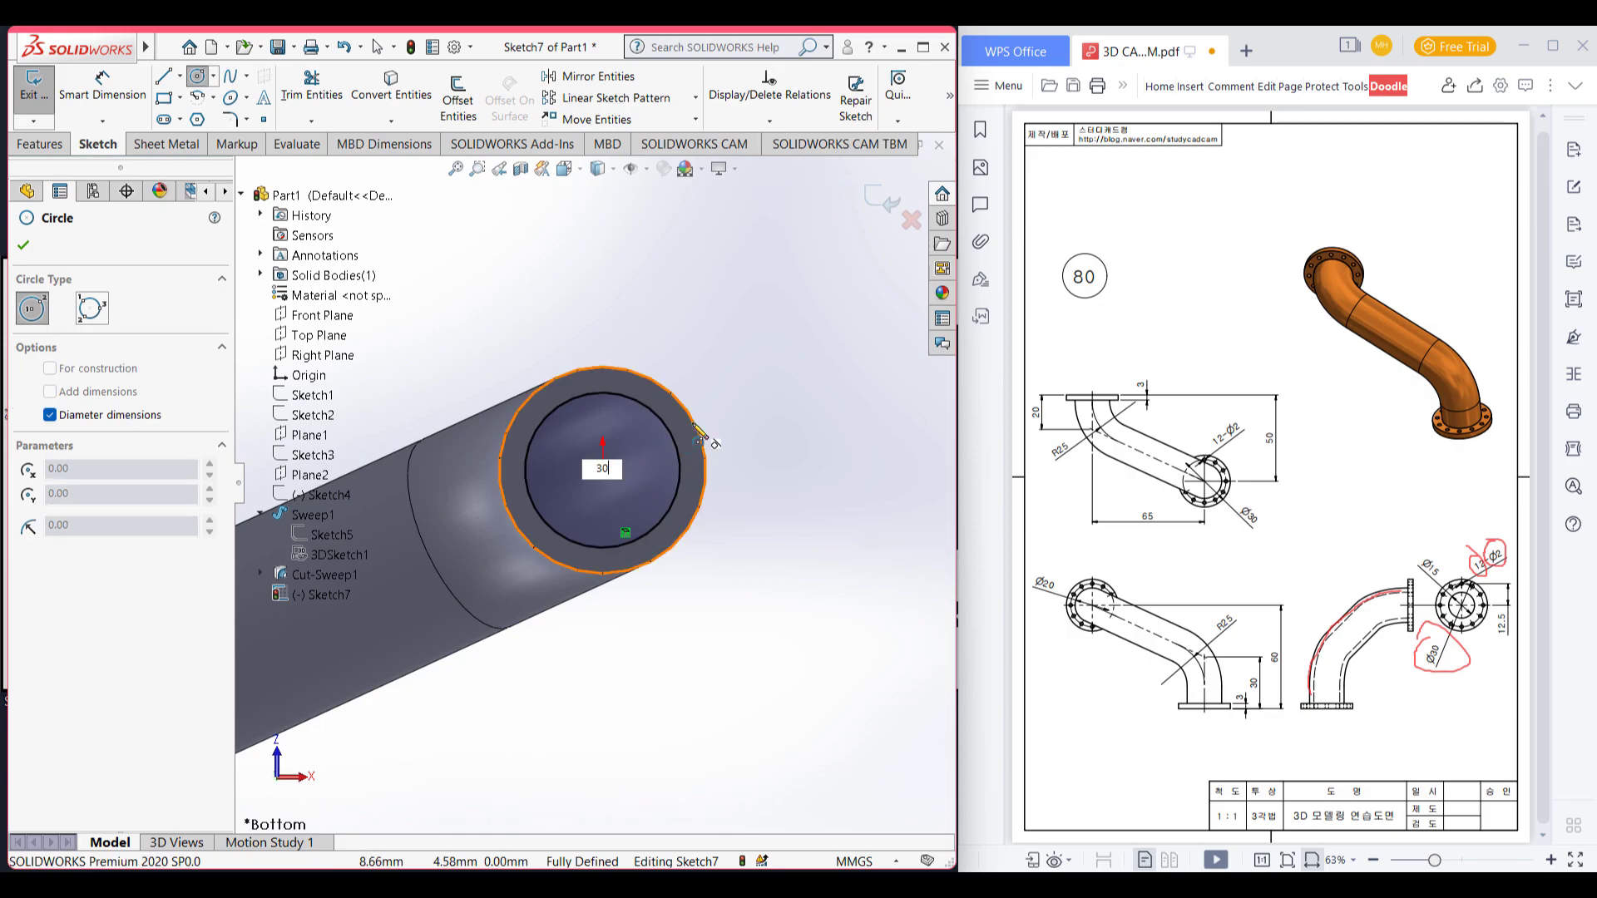
key(Return)
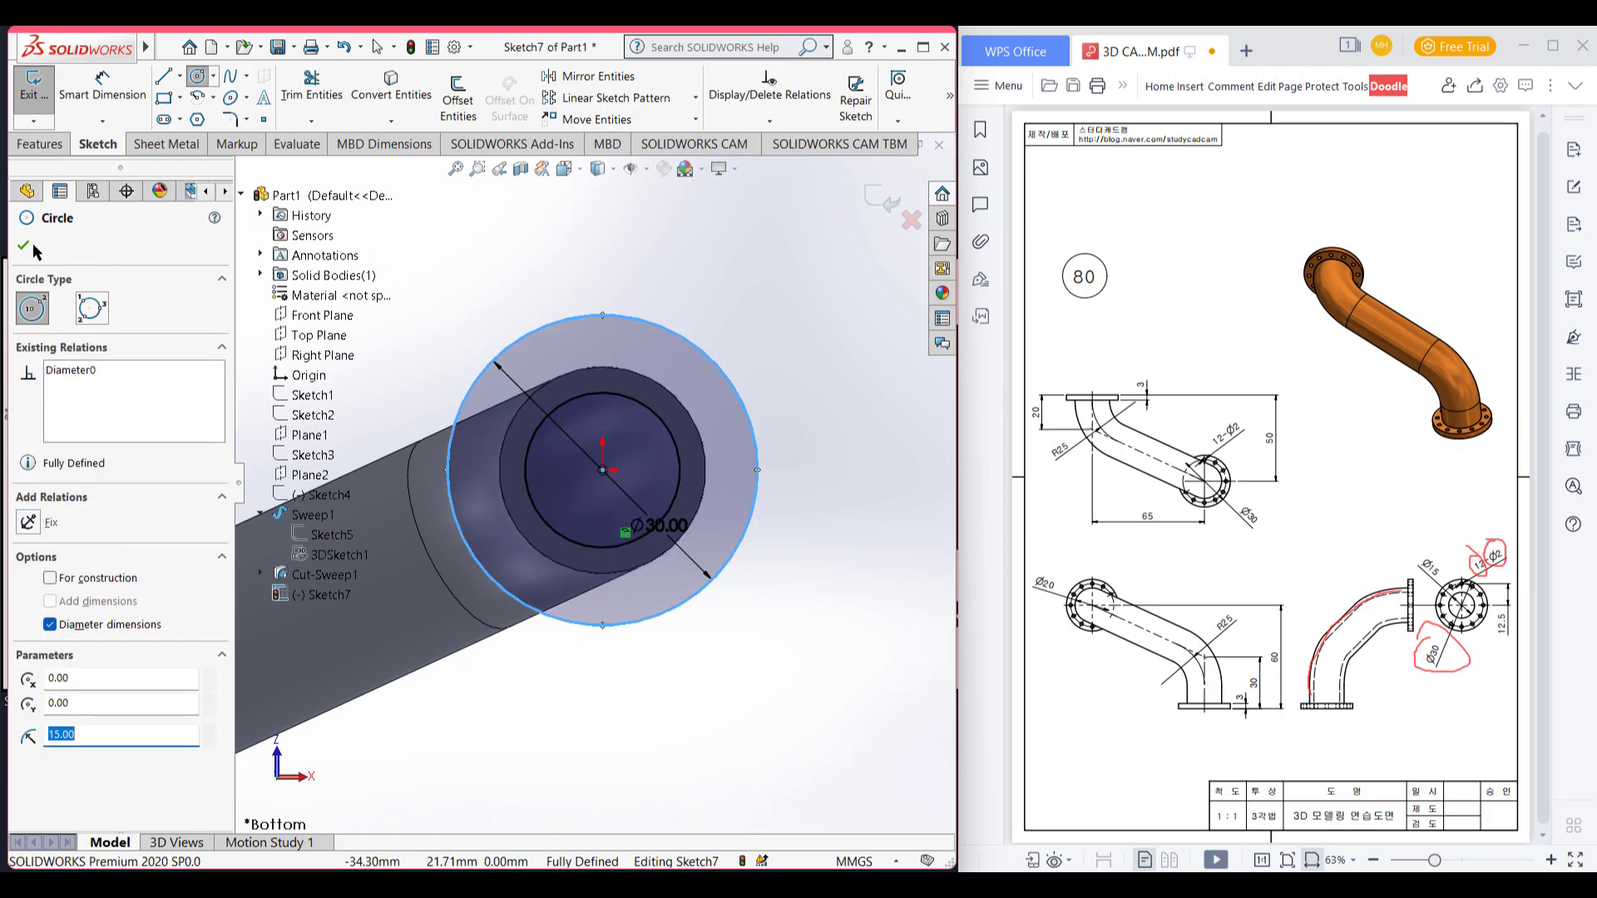
key(Escape)
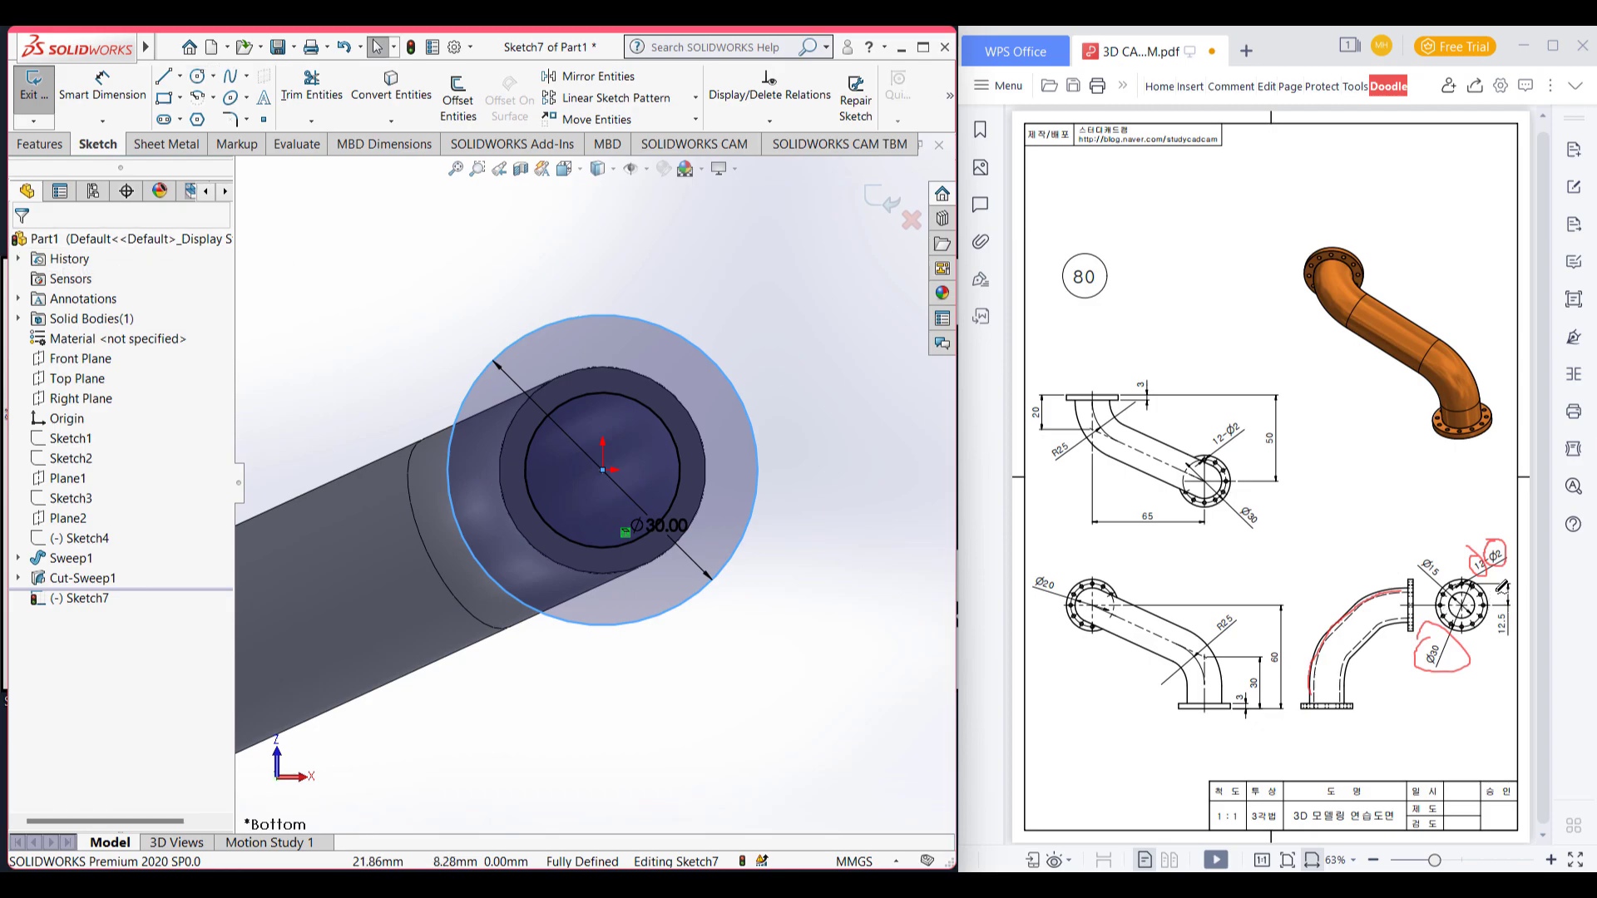
Step: Trace part of the flange's bolt-hole circle in red in the PDF and circle the 12.5 dimension
ctrl+scroll(1502, 588, up, 5)
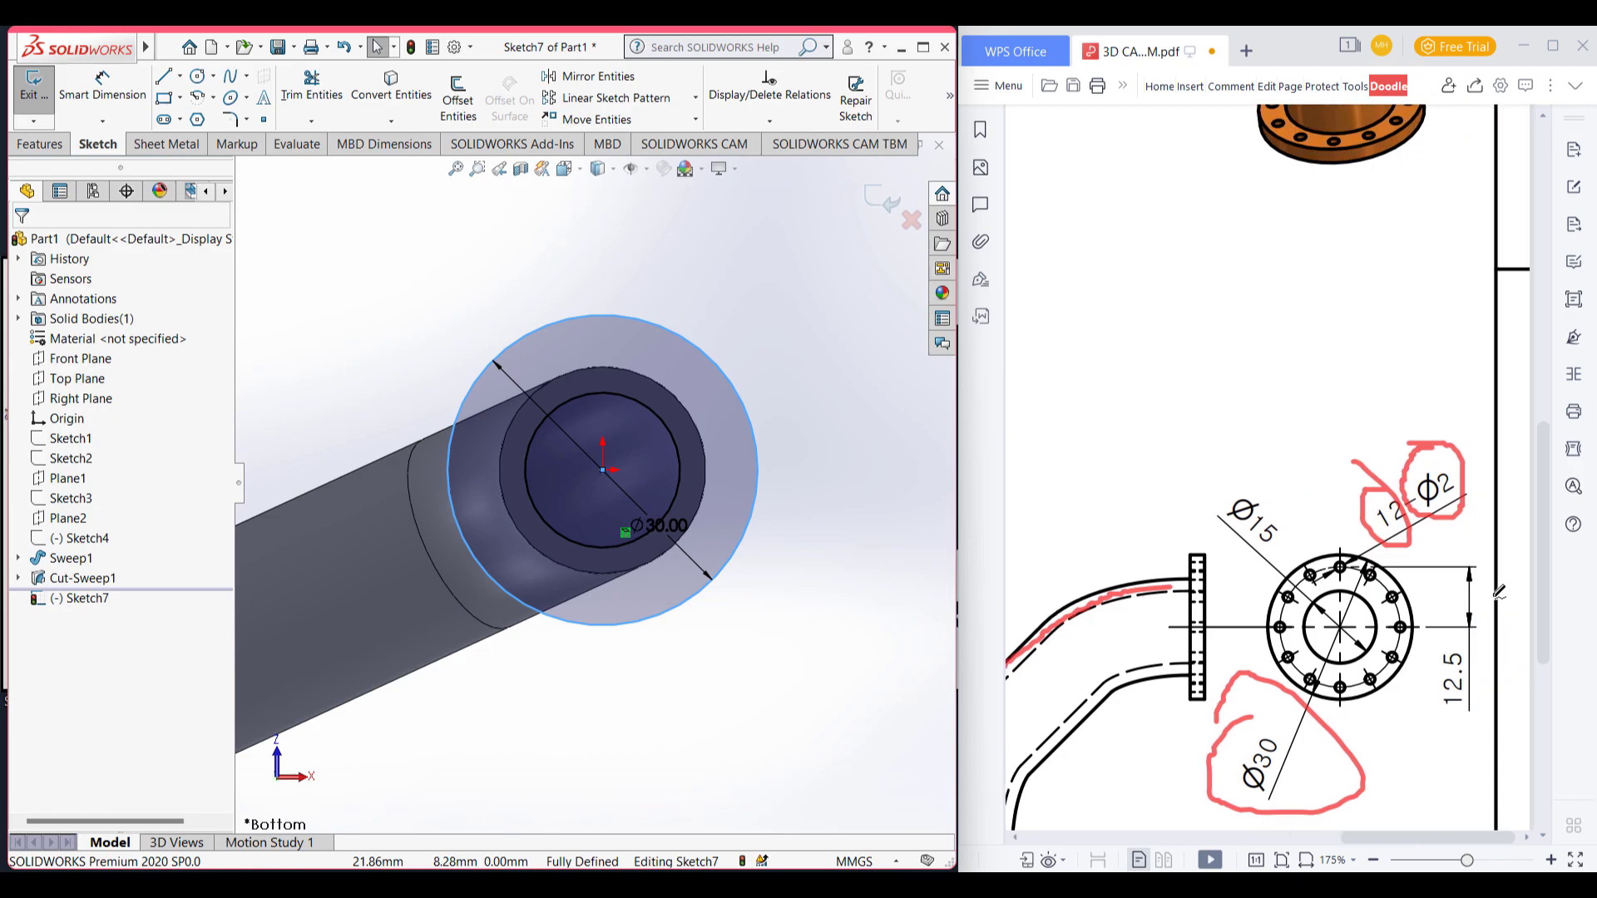
drag(1376, 572, 1388, 574)
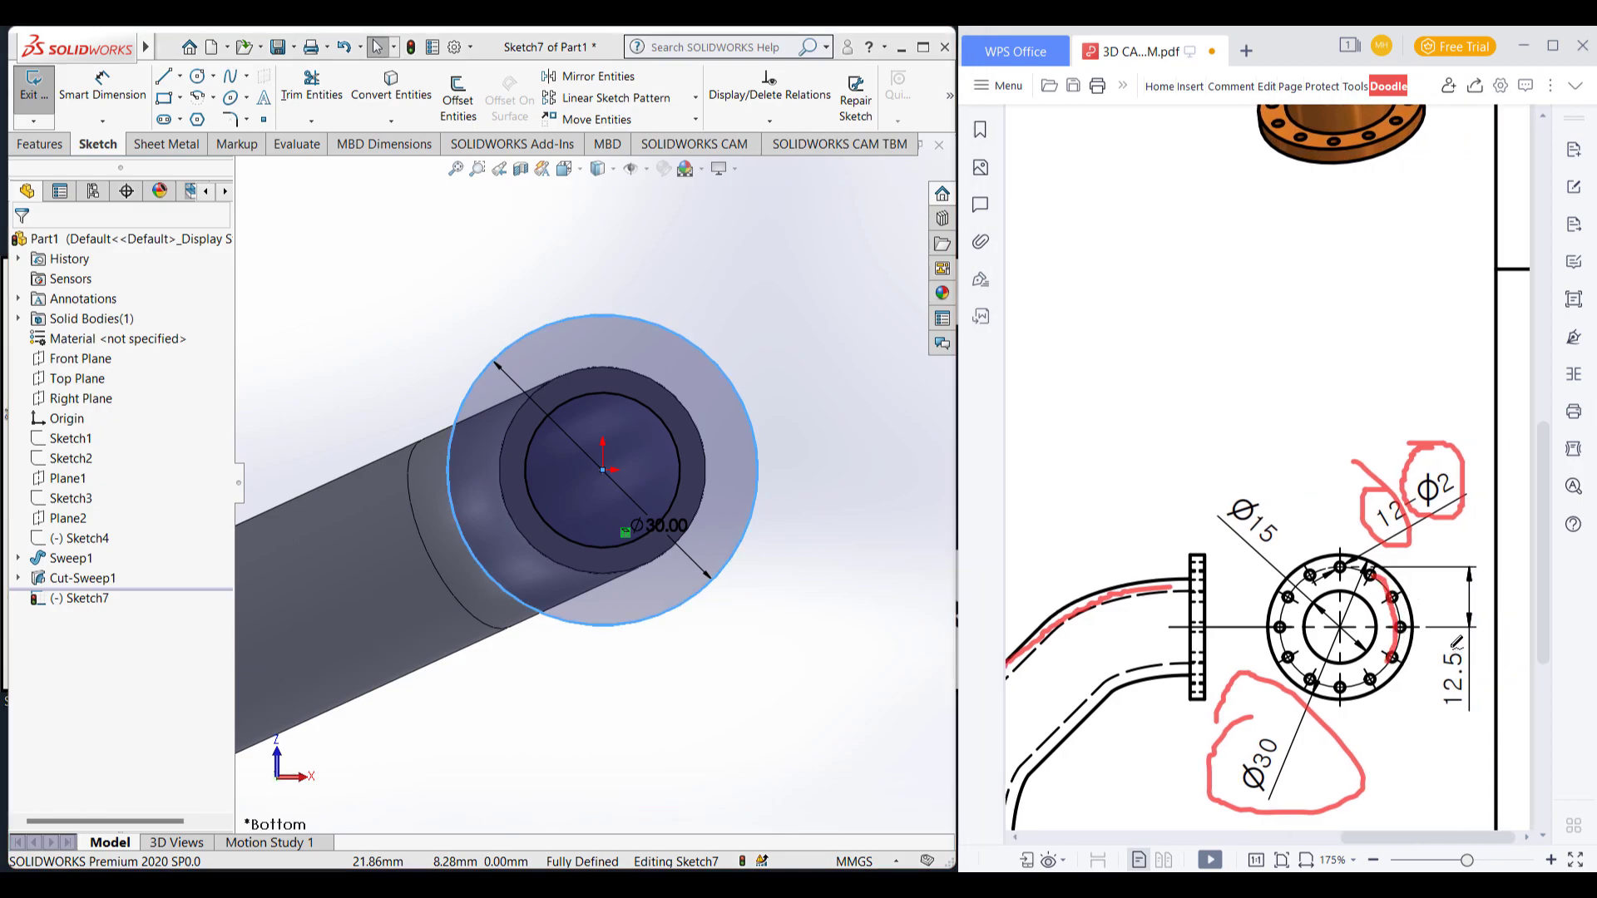
drag(1488, 697, 1471, 647)
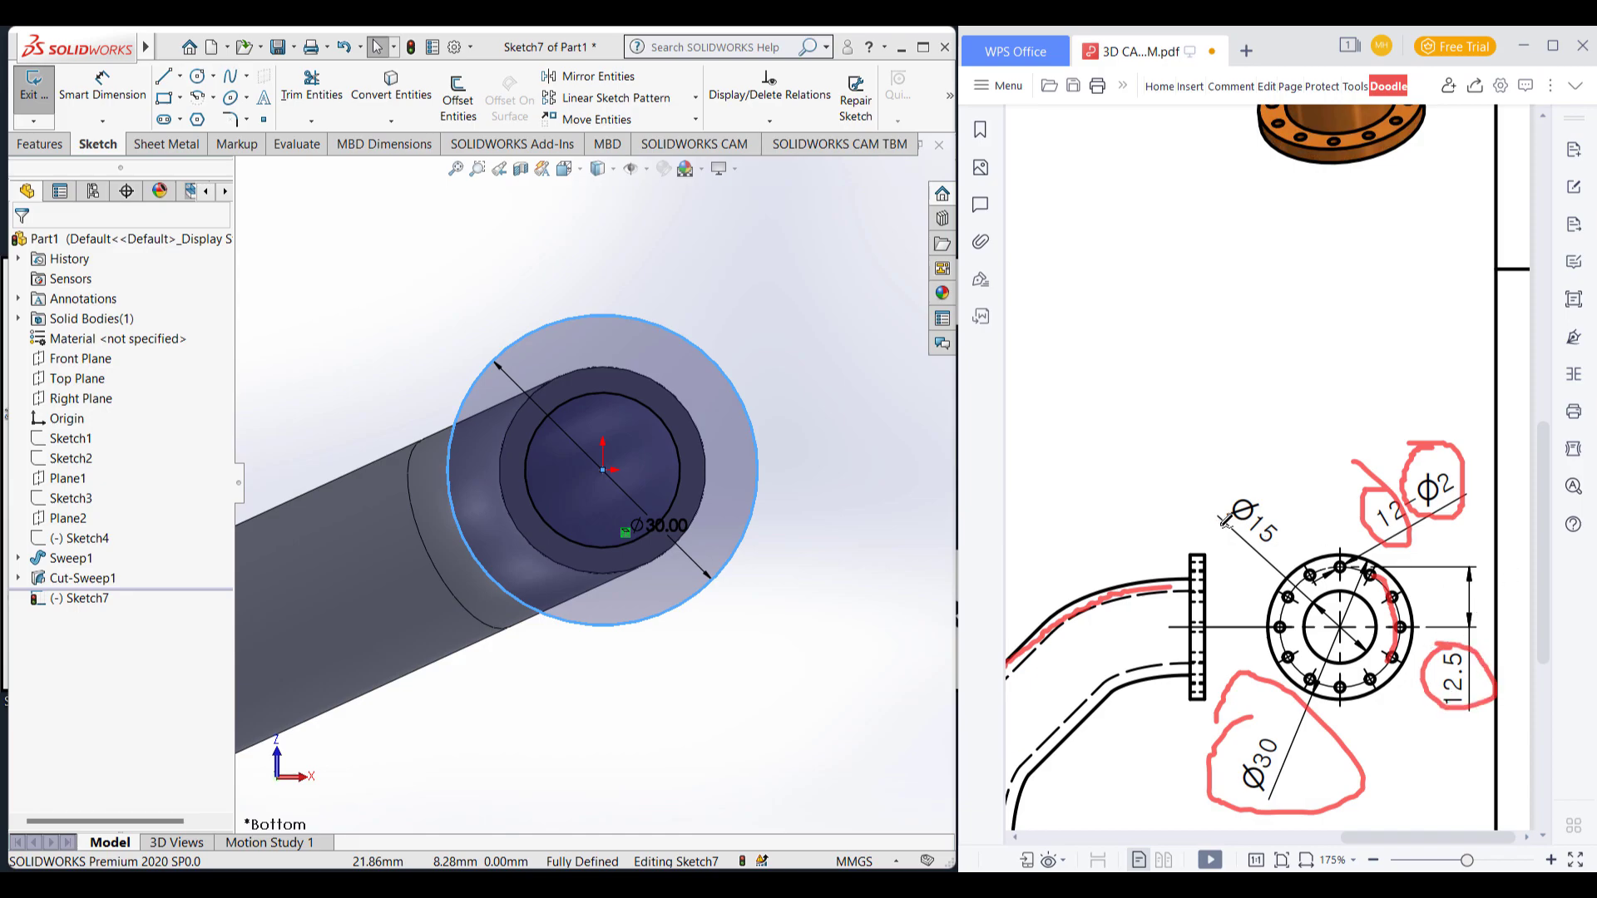
Step: Sketch a 25 mm diameter circle centred on the origin and convert it to construction geometry for the bolt holes
click(197, 75)
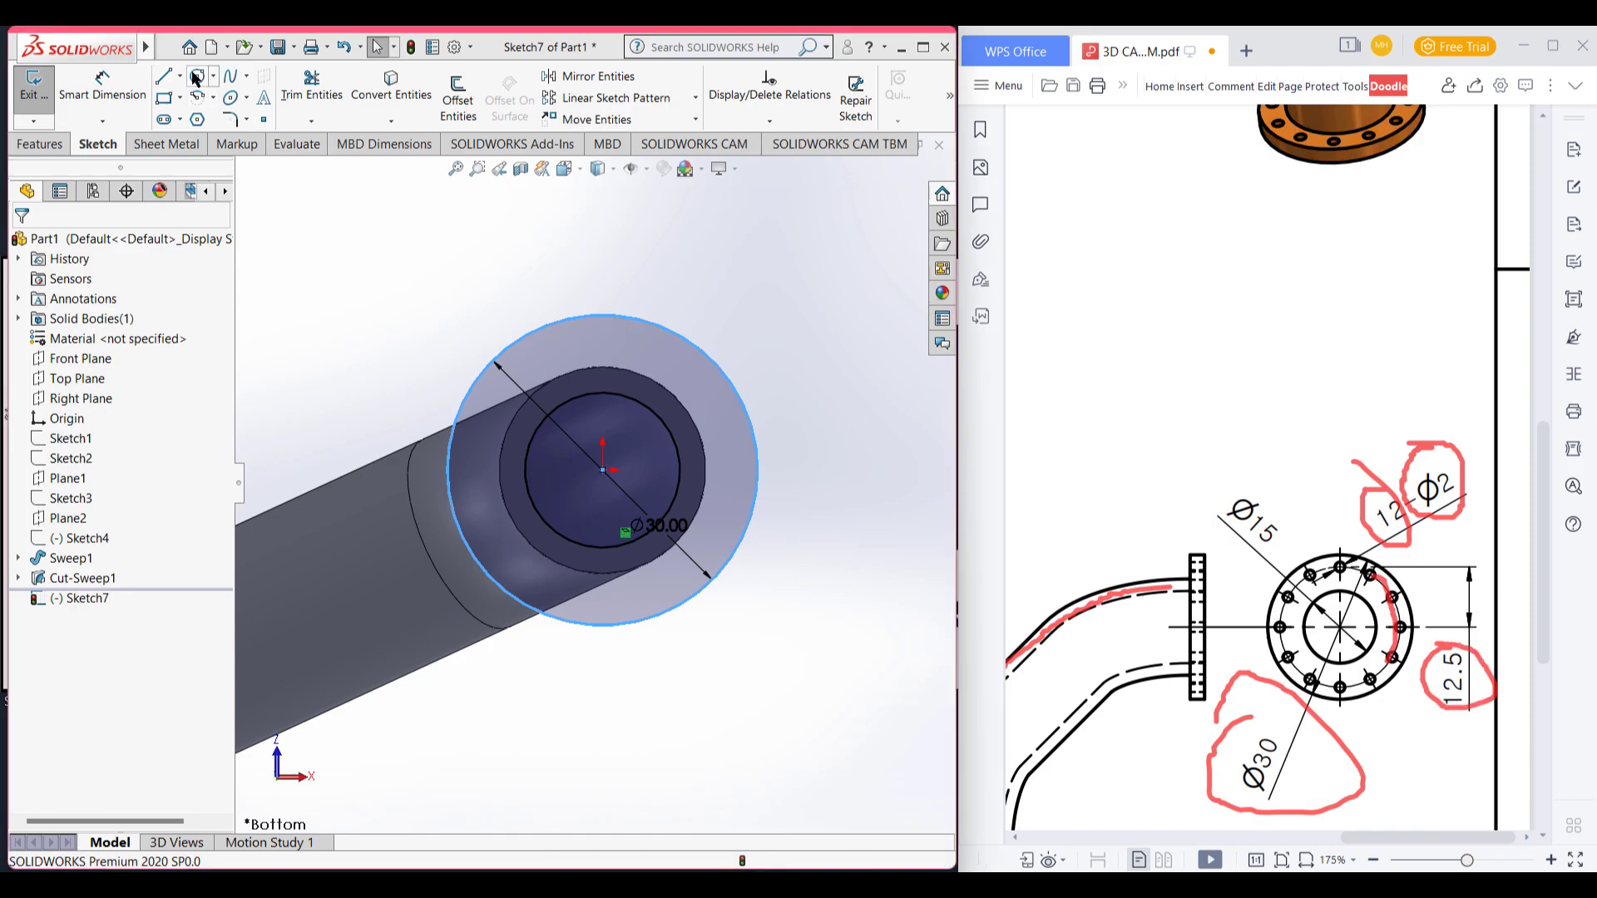
click(626, 537)
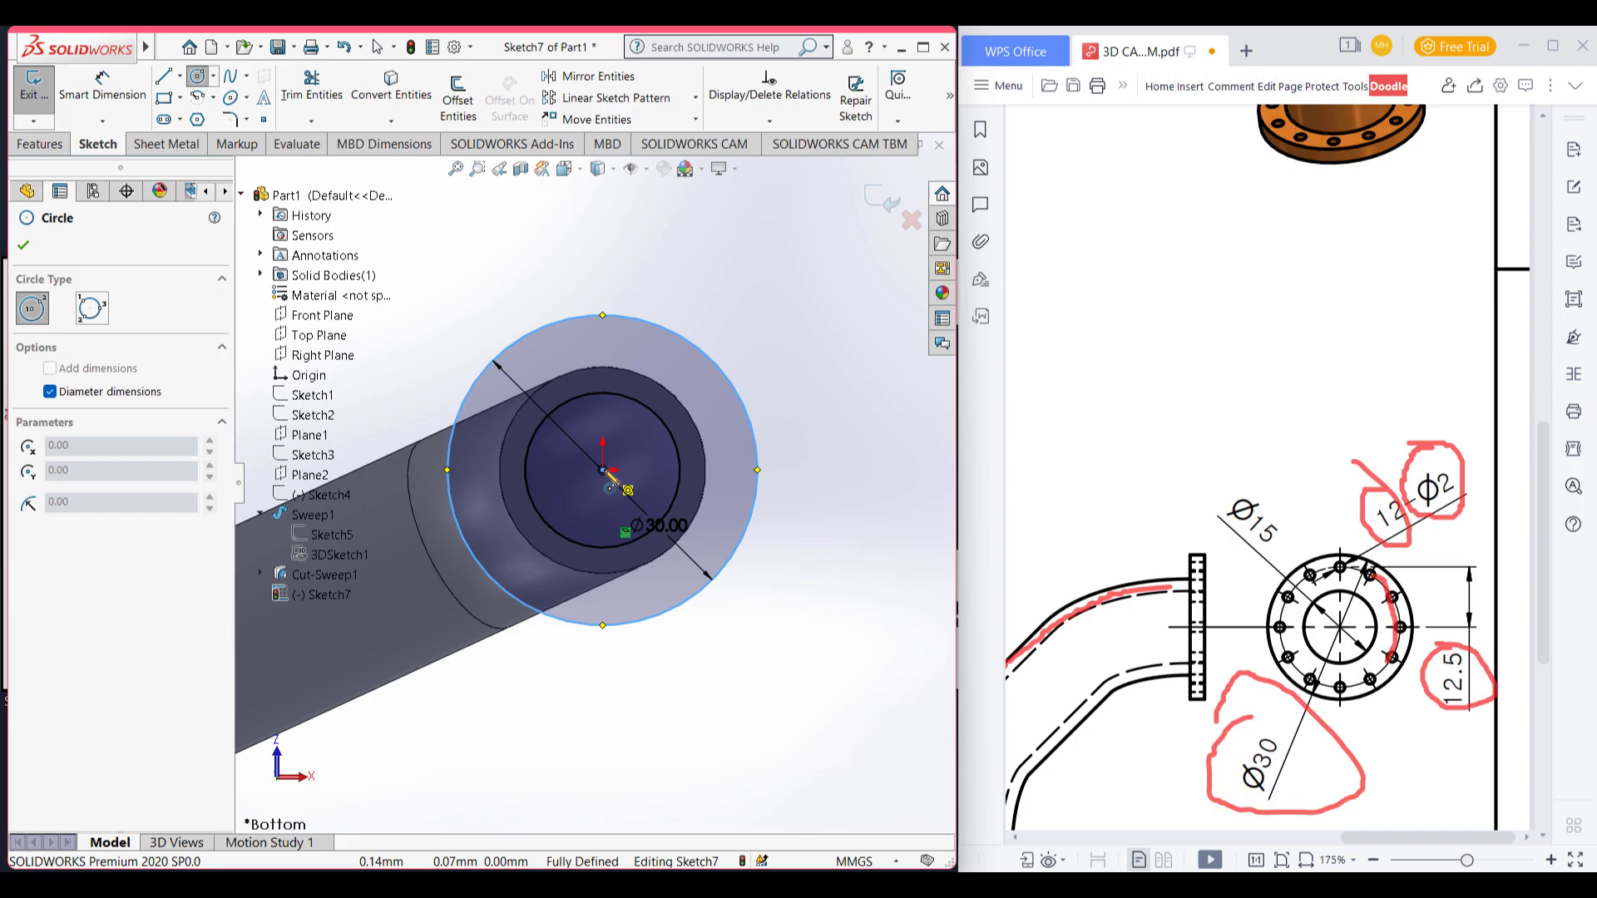
click(603, 470)
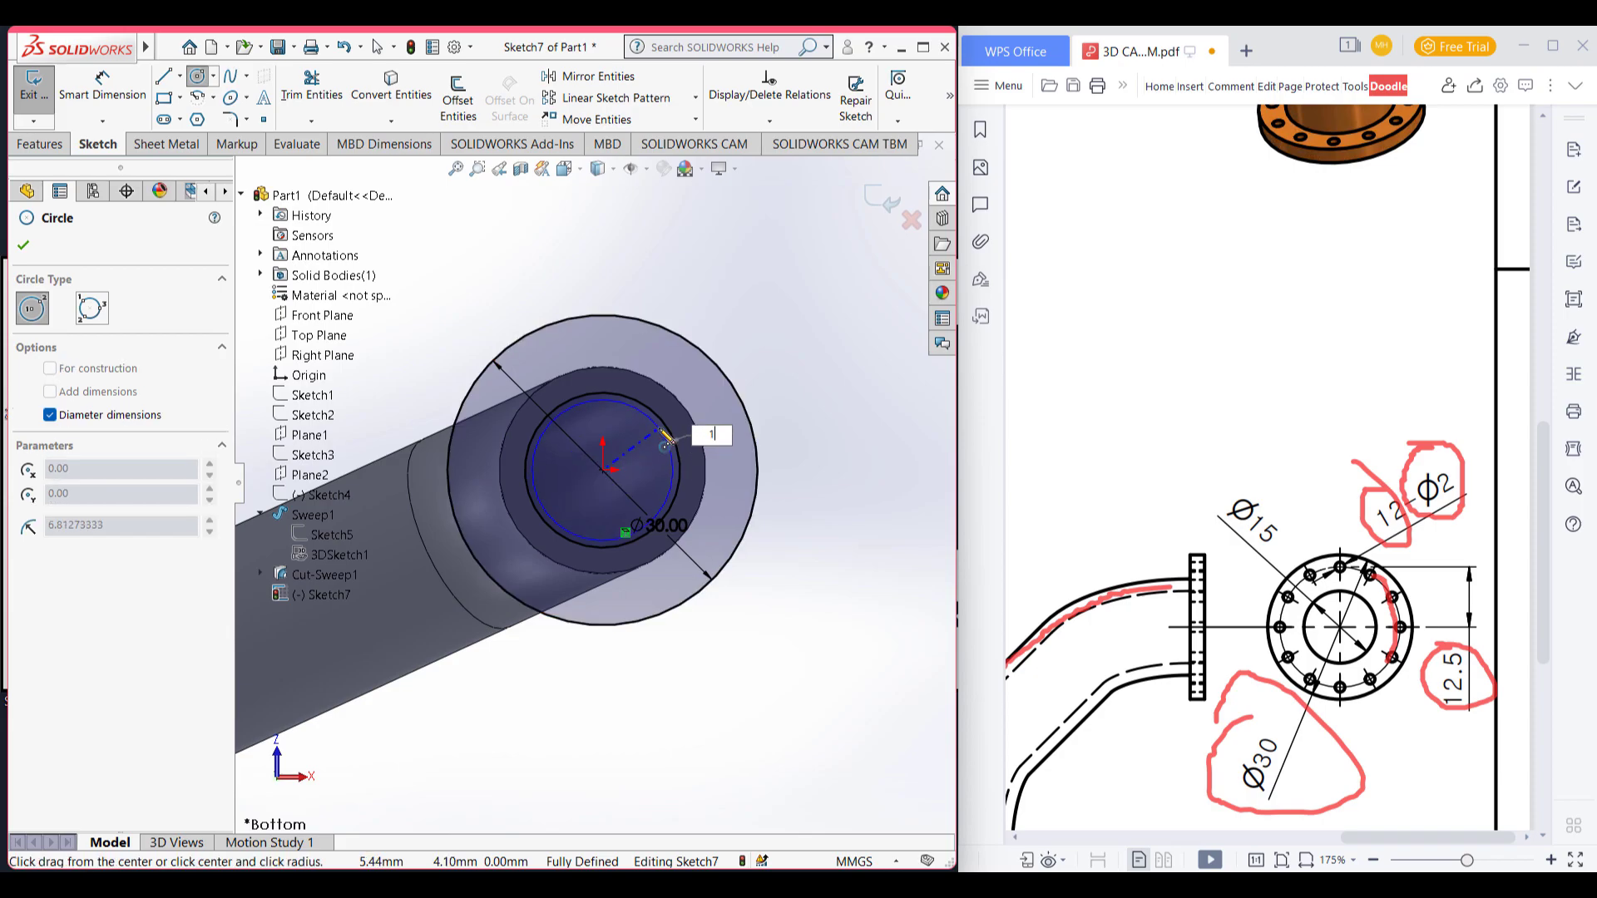
key(Return)
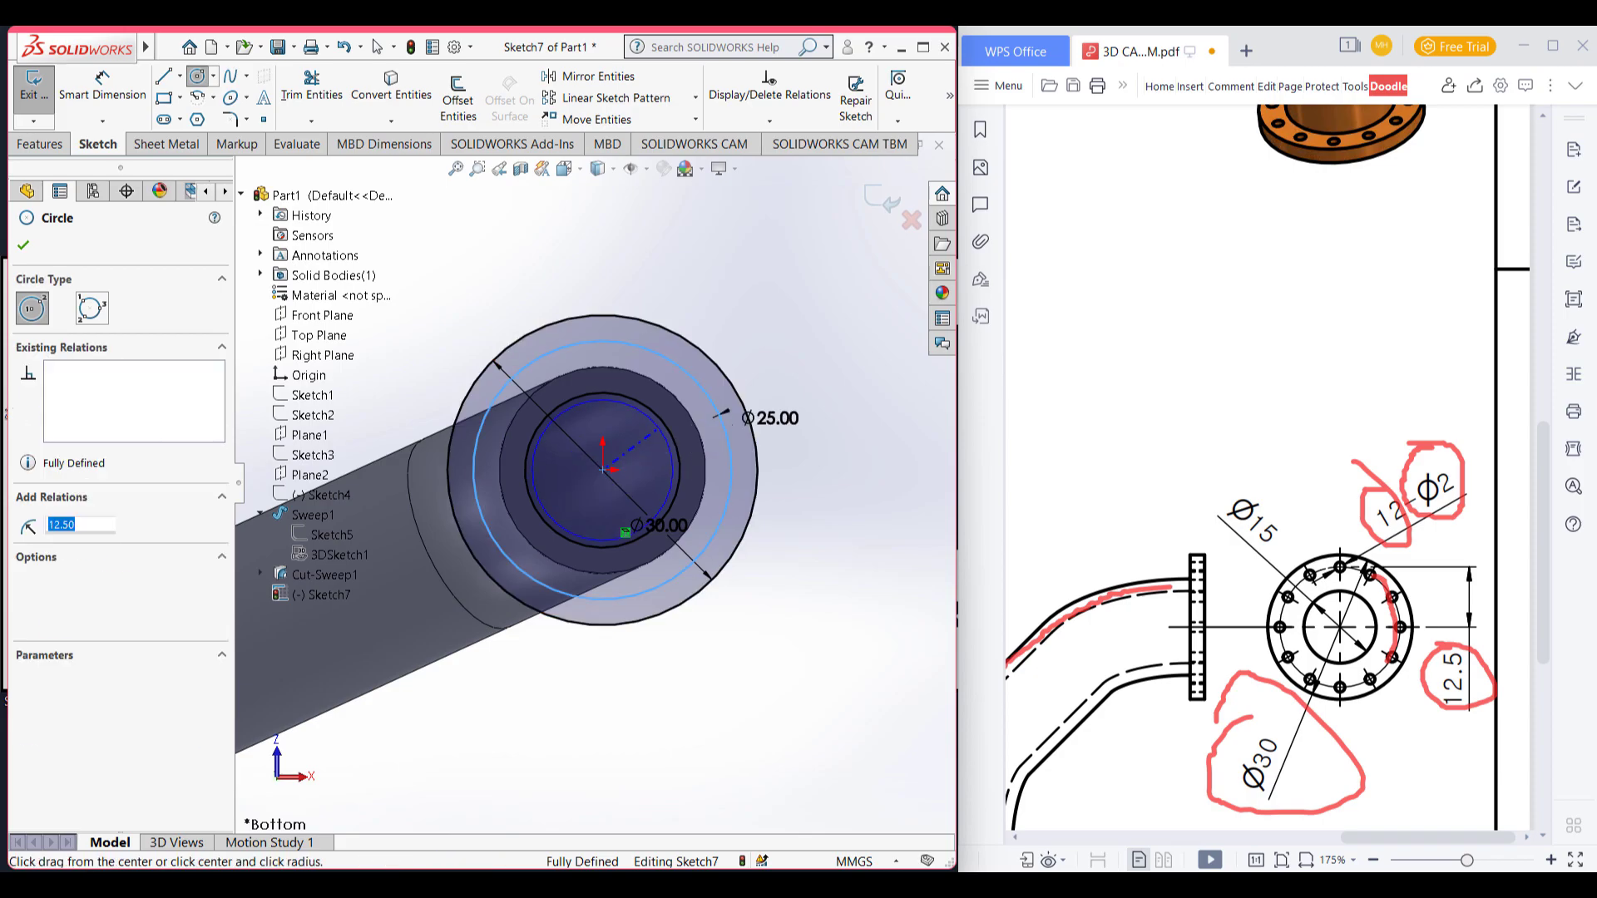
right_click(771, 296)
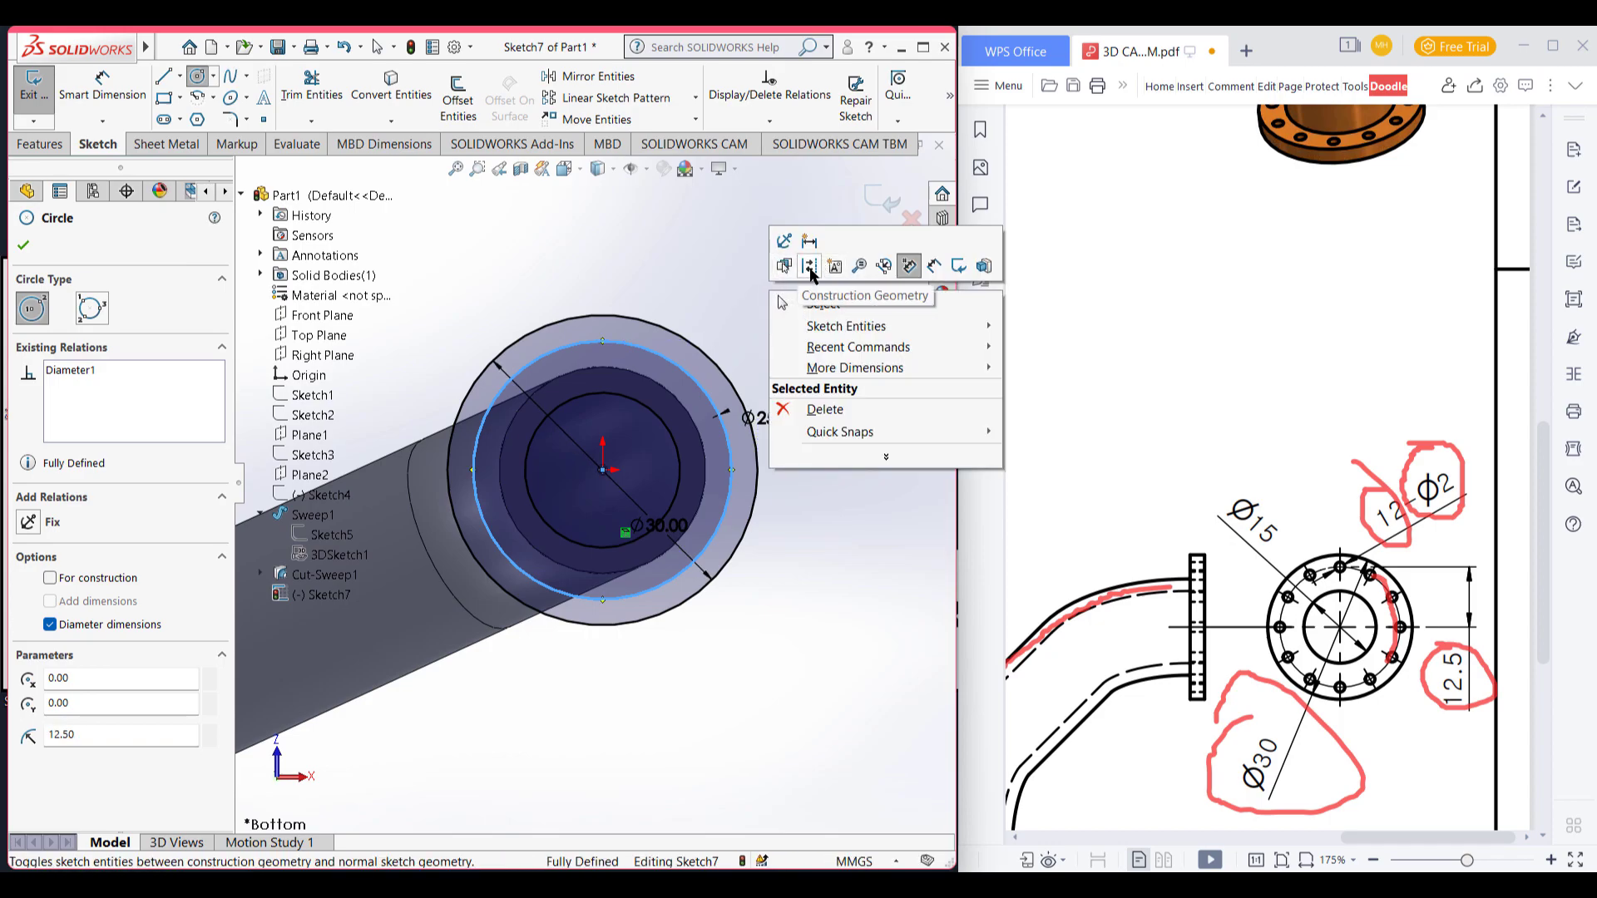
click(809, 266)
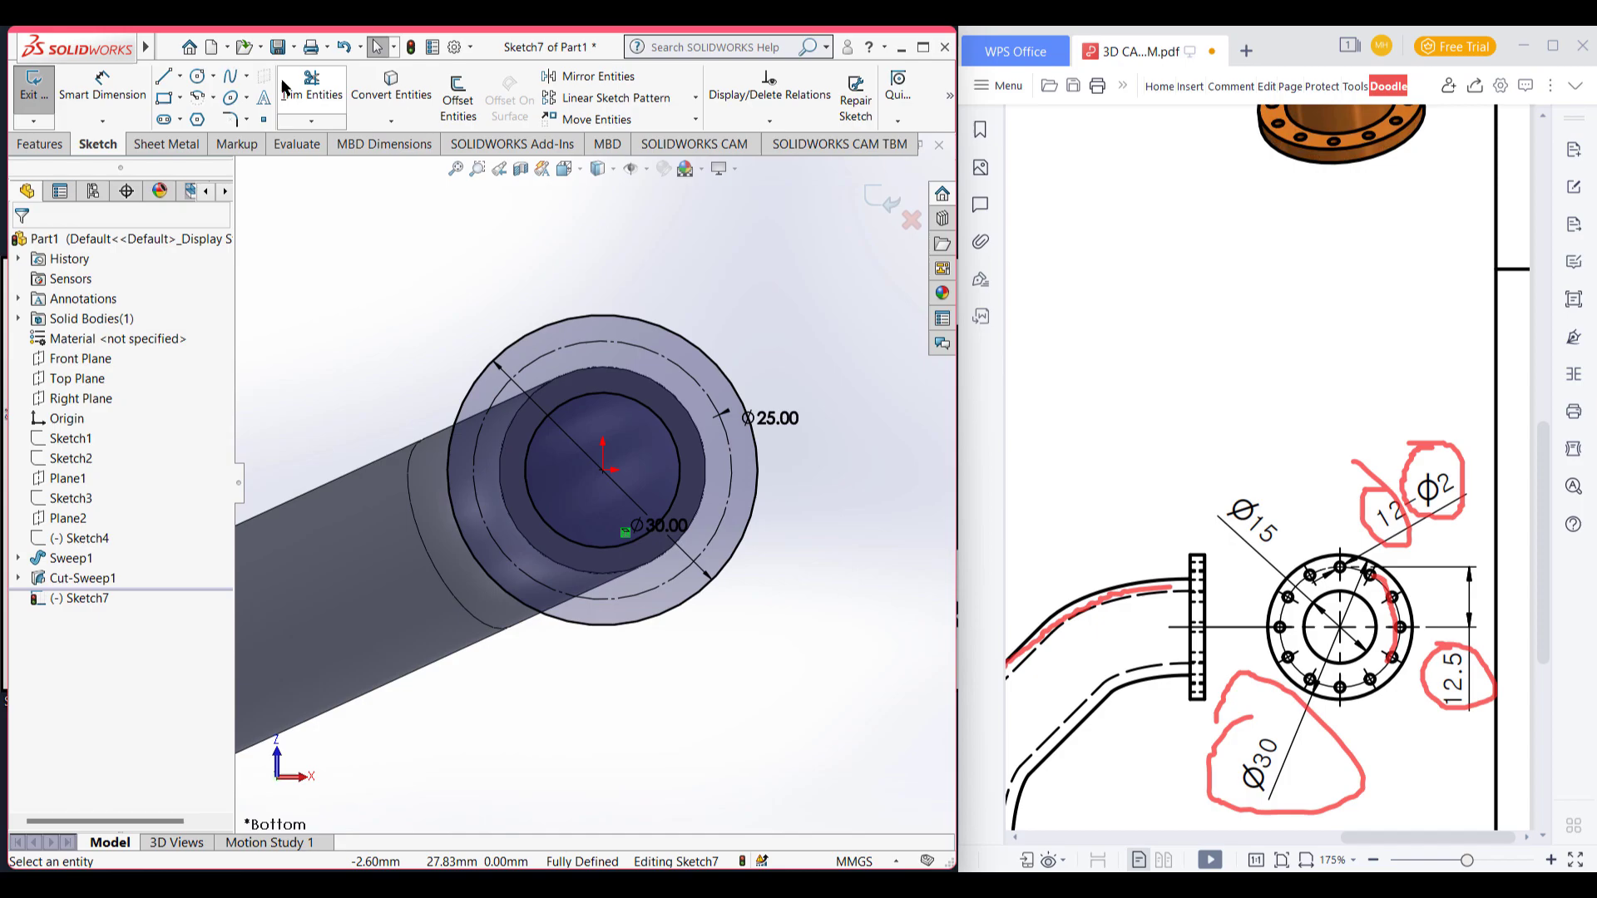
Step: Sketch a 2 mm diameter hole circle centred on the top quadrant of the construction circle
click(197, 75)
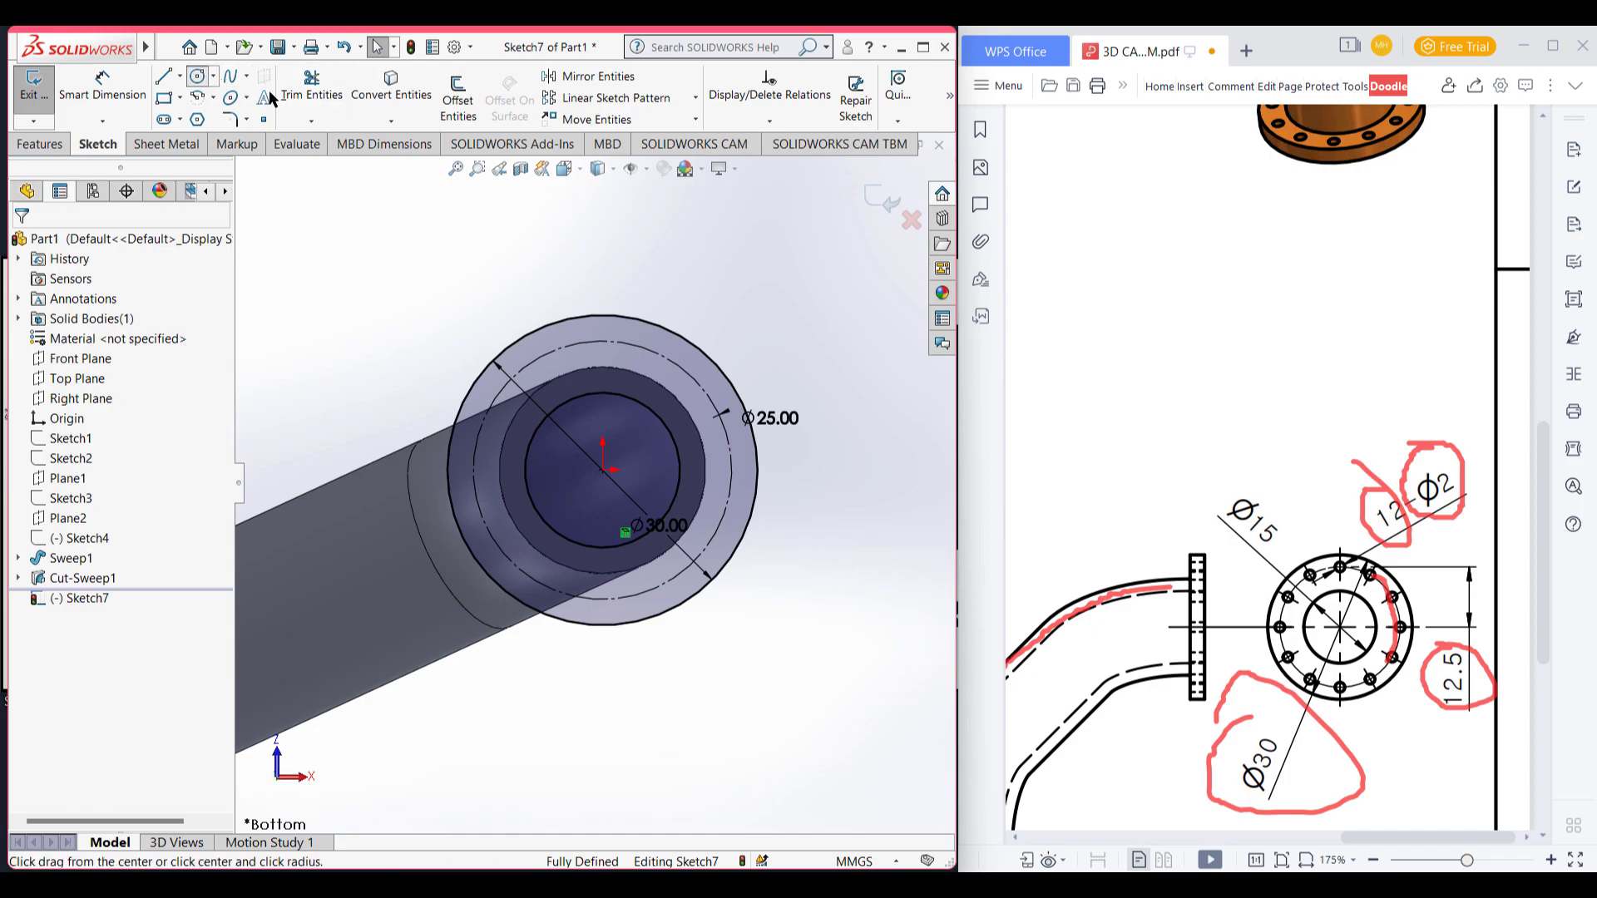
click(603, 341)
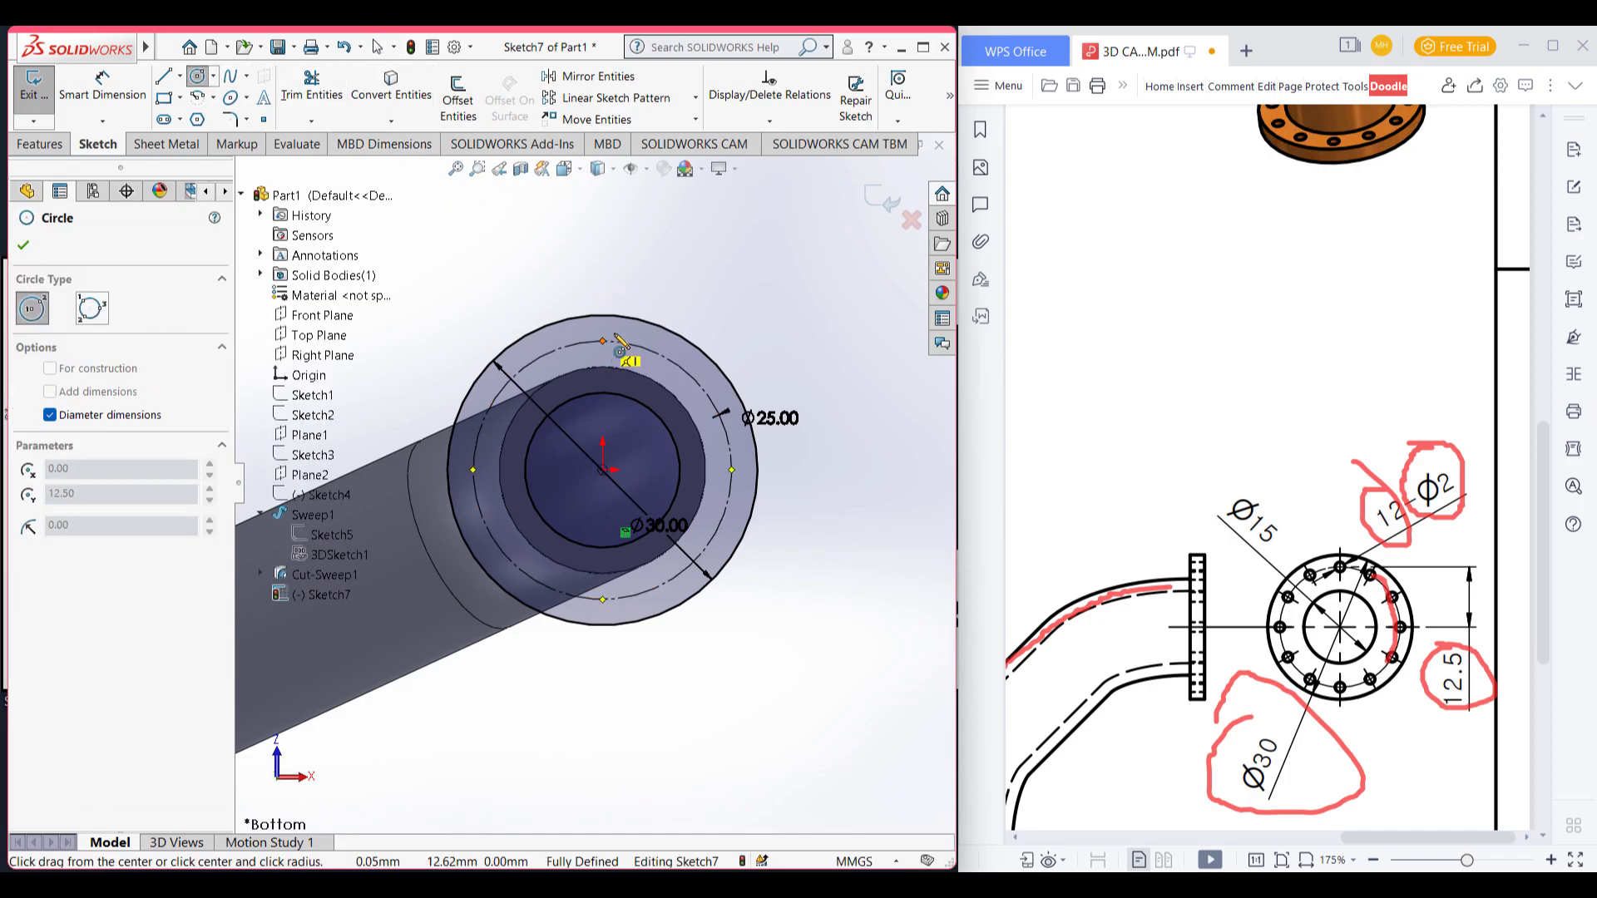
key(Return)
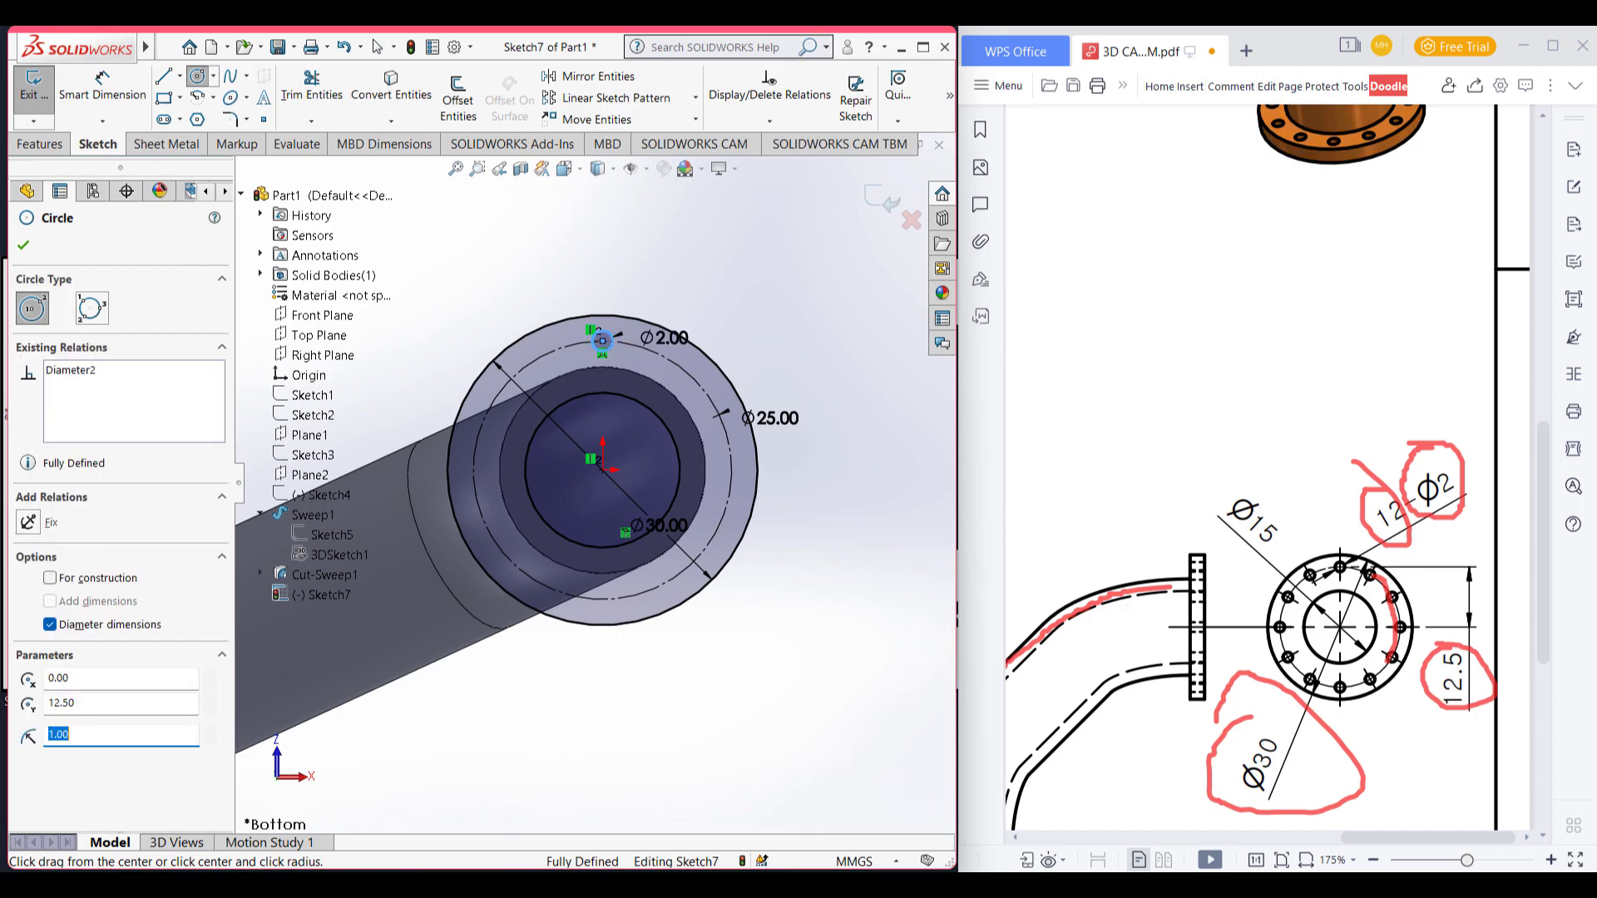
Step: Create a circular sketch pattern of the 2 mm circle with 12 equally spaced instances over 360° around the origin
click(694, 97)
click(677, 143)
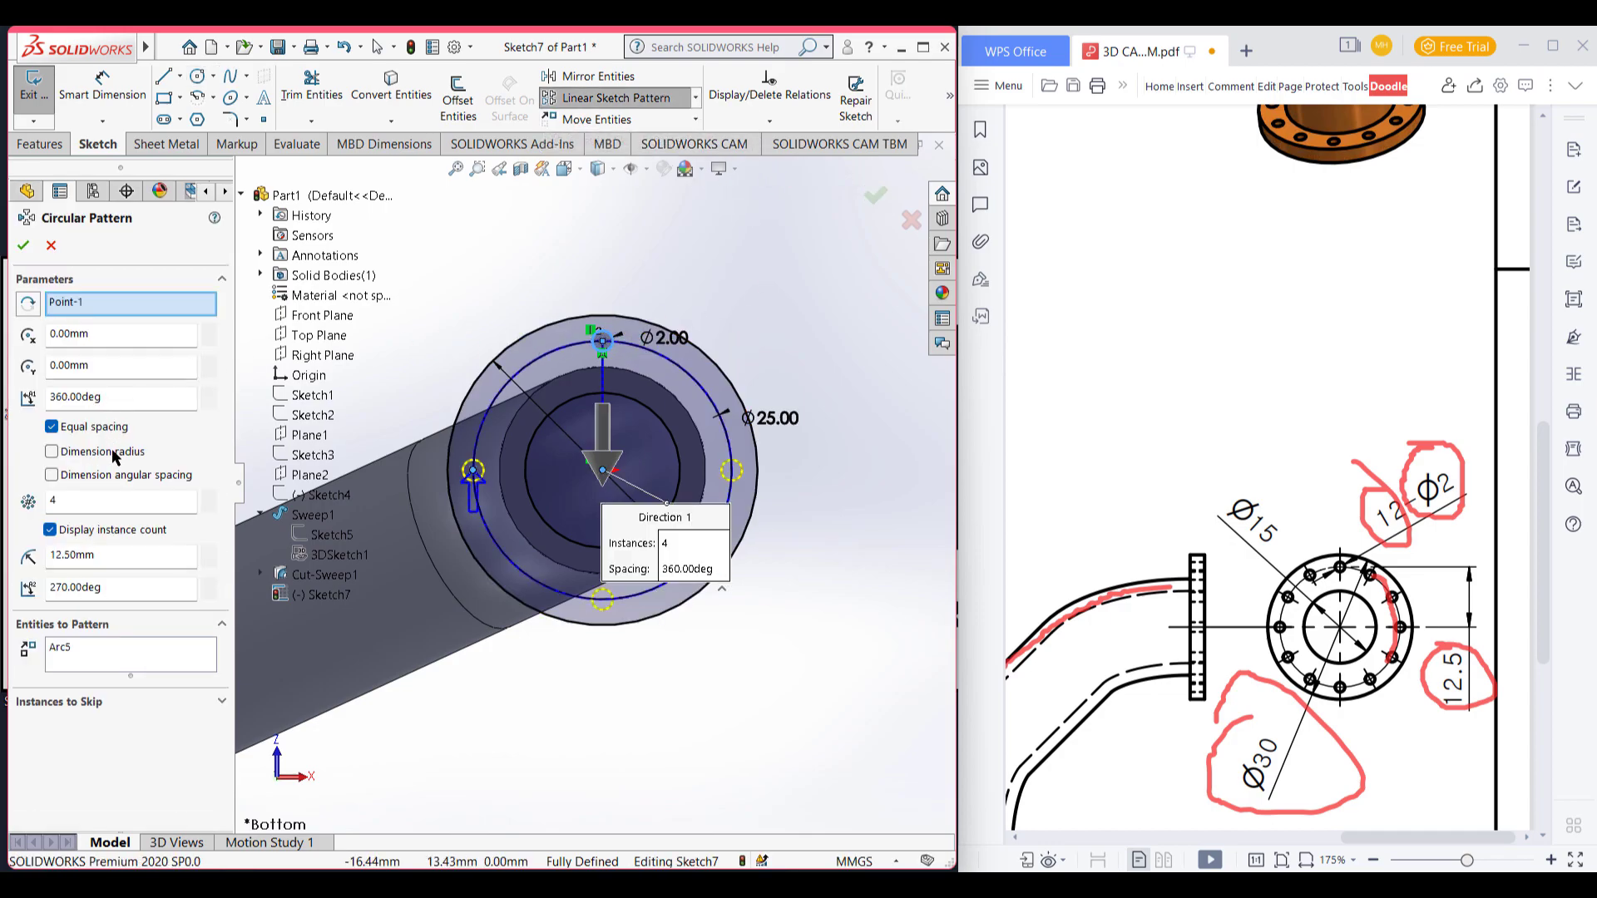
double_click(85, 502)
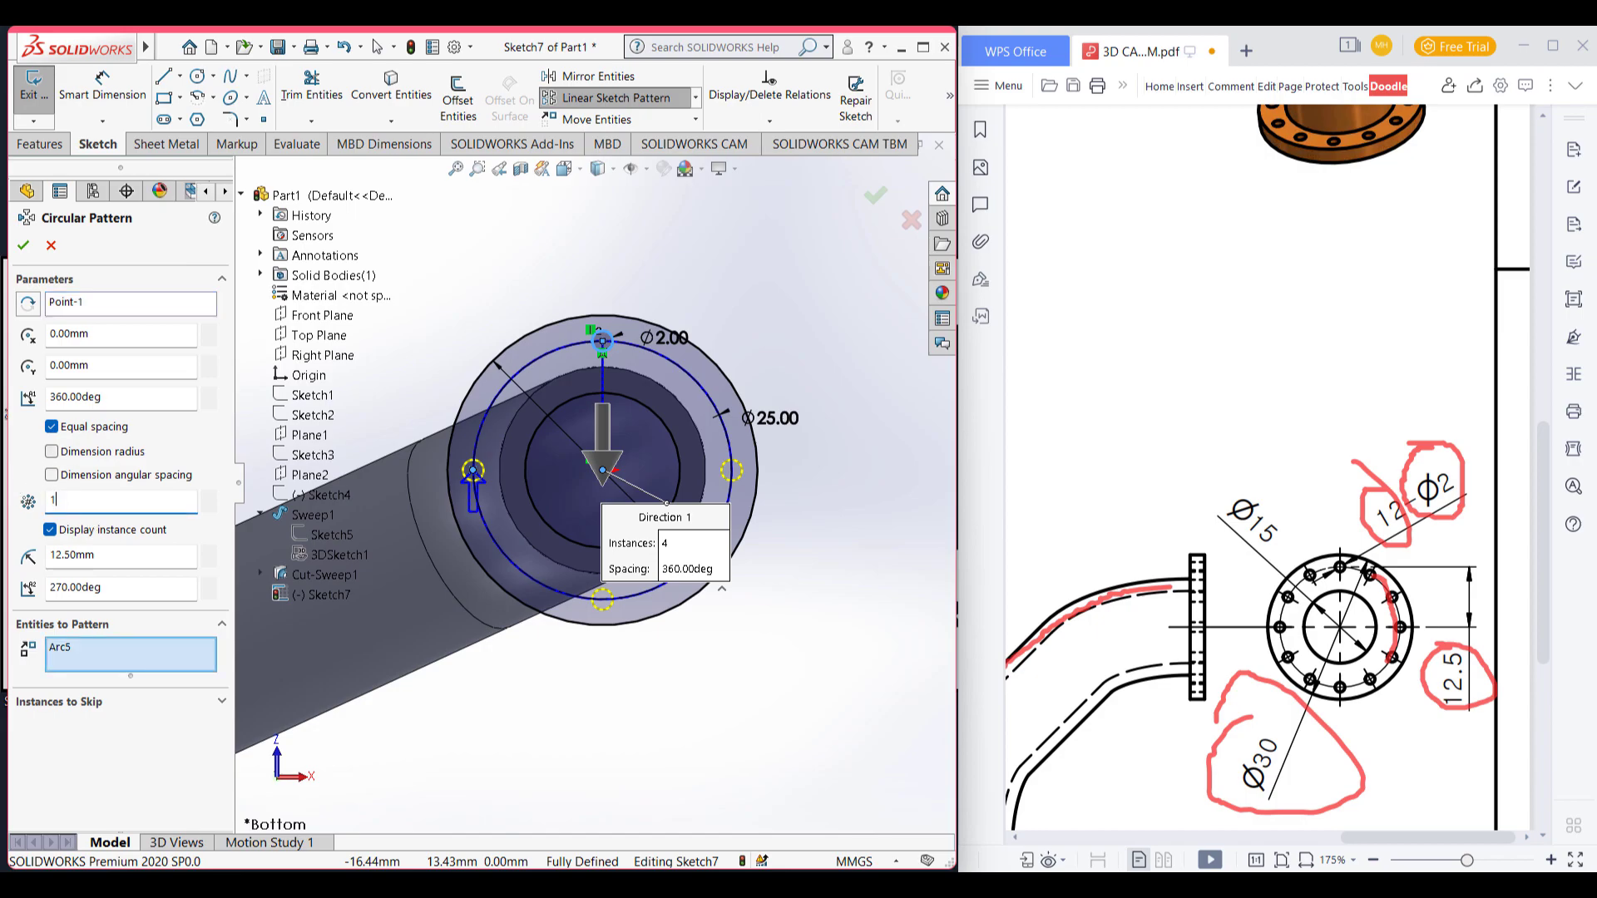
click(23, 246)
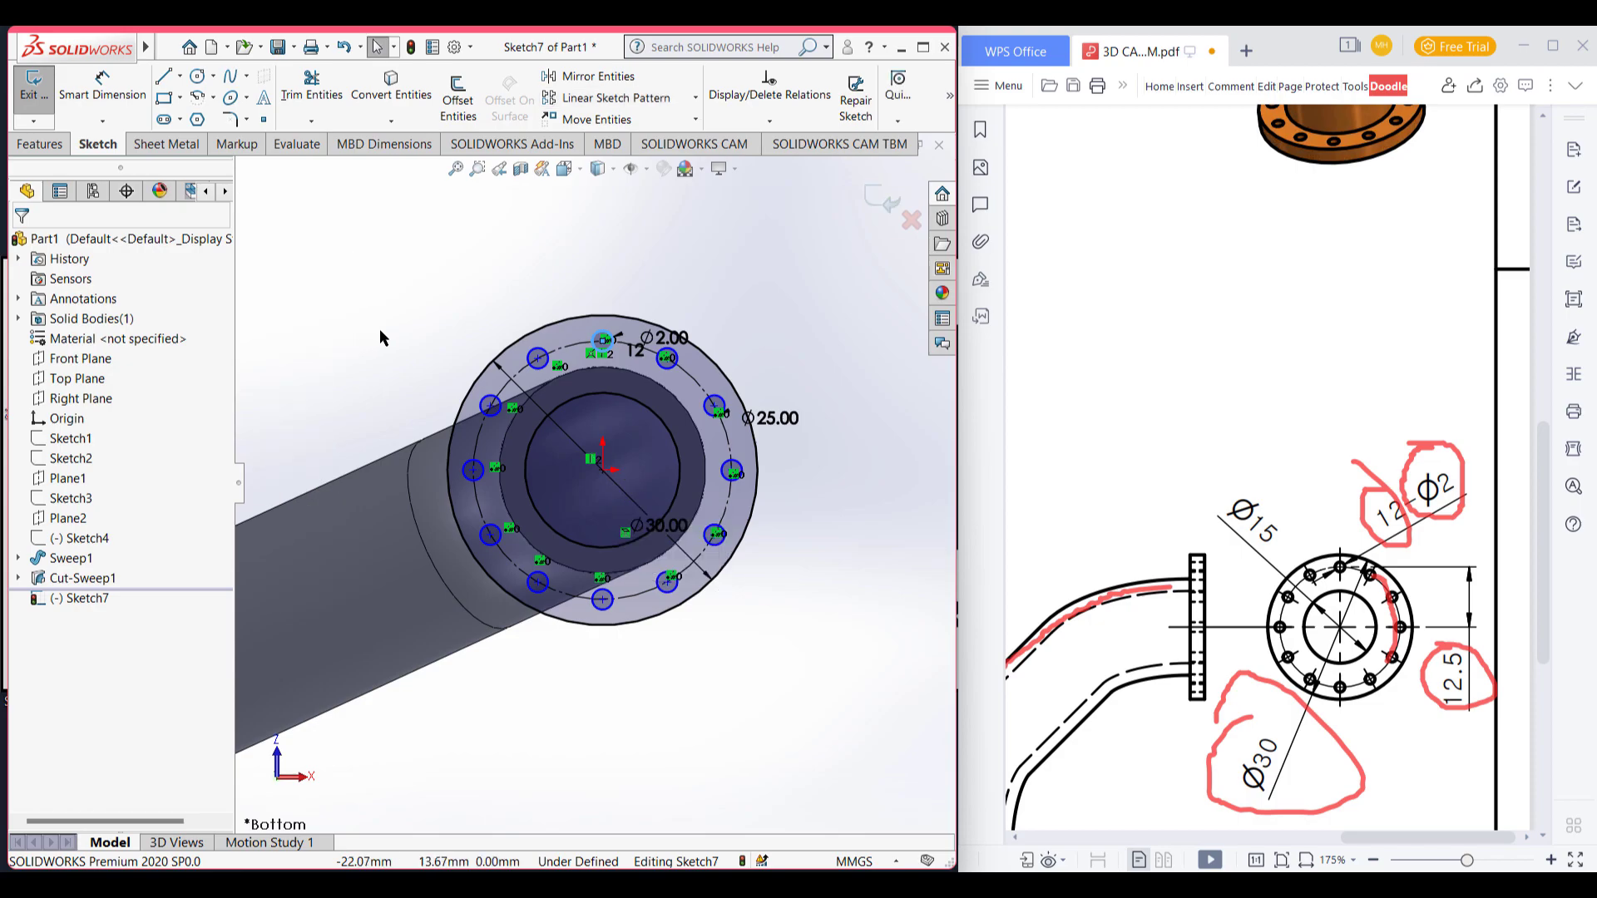
Step: Show the flange sketch in isometric view and circle the flange's 3 mm thickness dimension in red in the PDF's front view
key(ctrl+7)
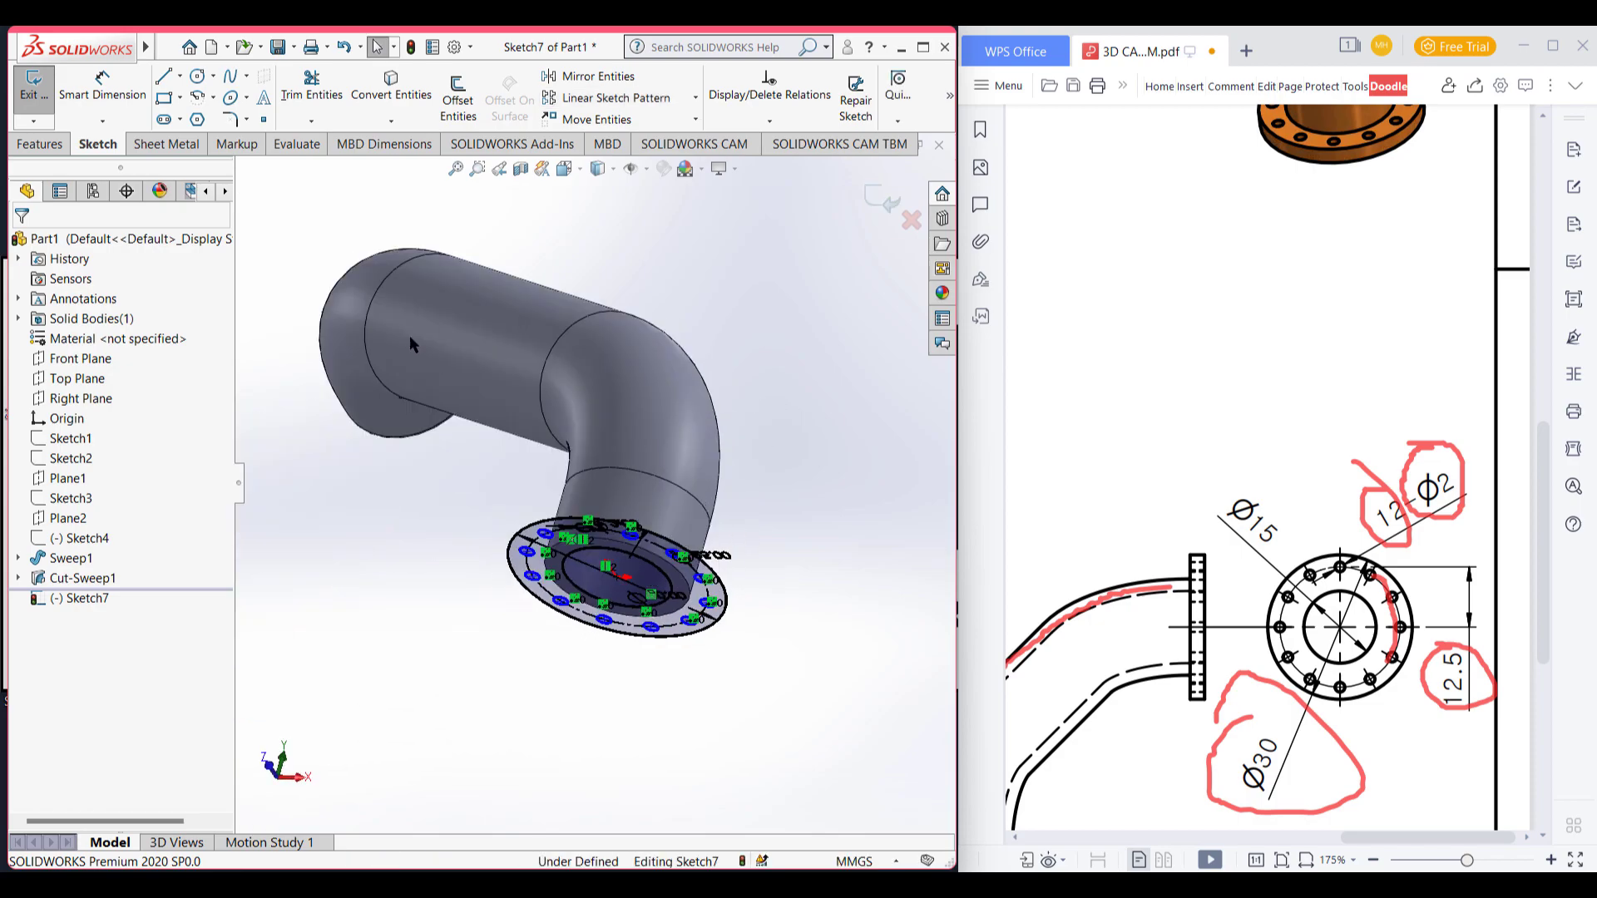
scroll(549, 711, down, 3)
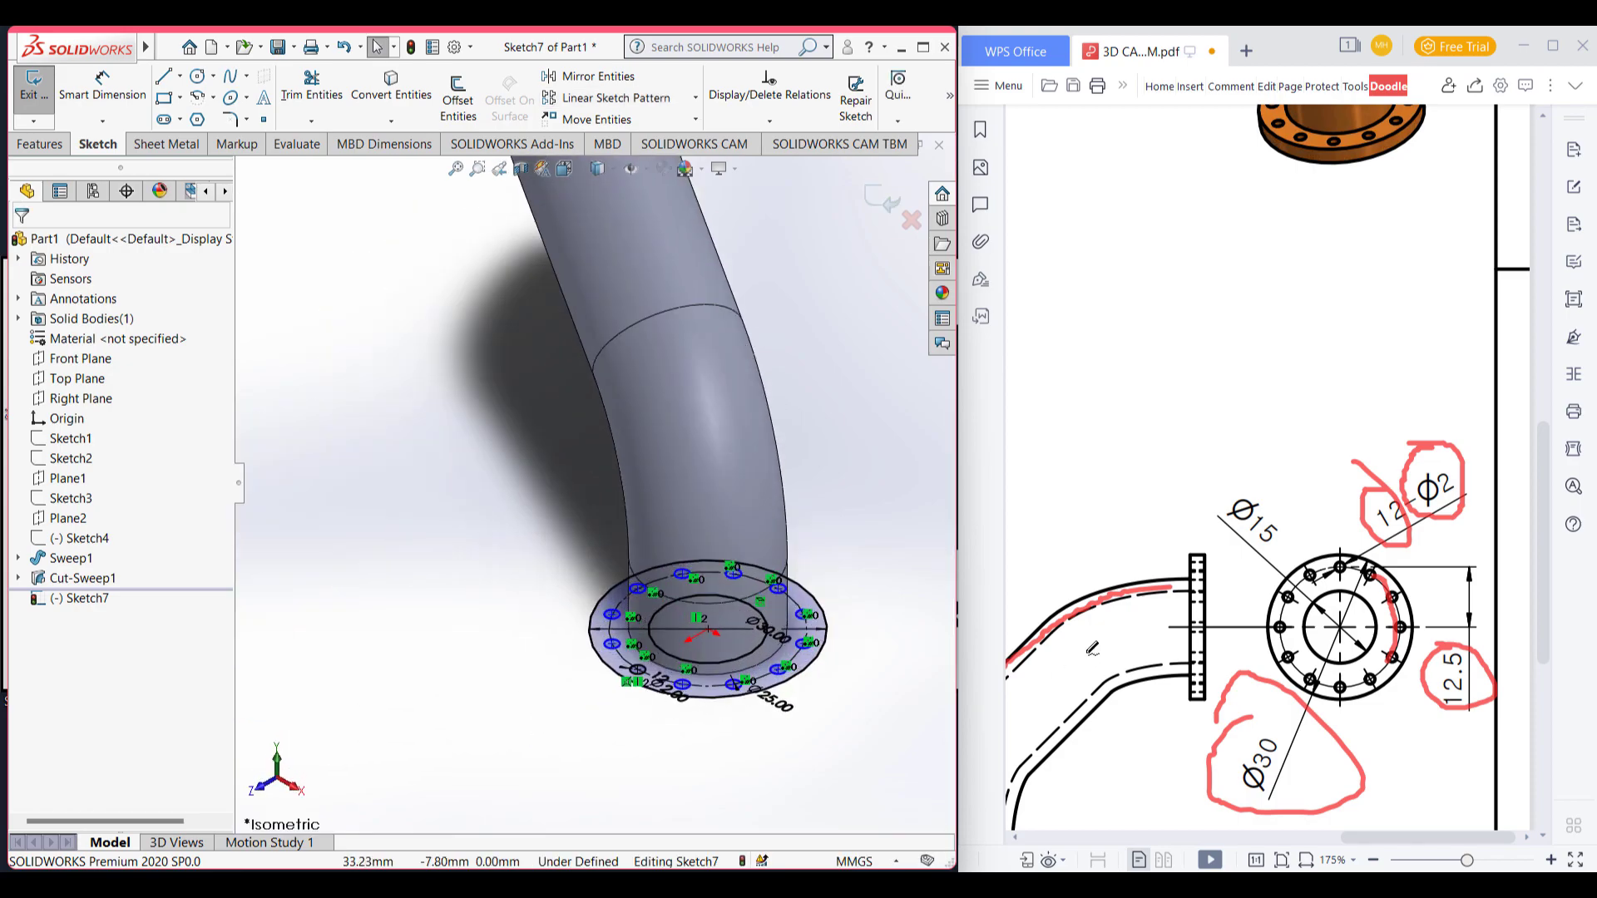
scroll(1195, 624, down, 5)
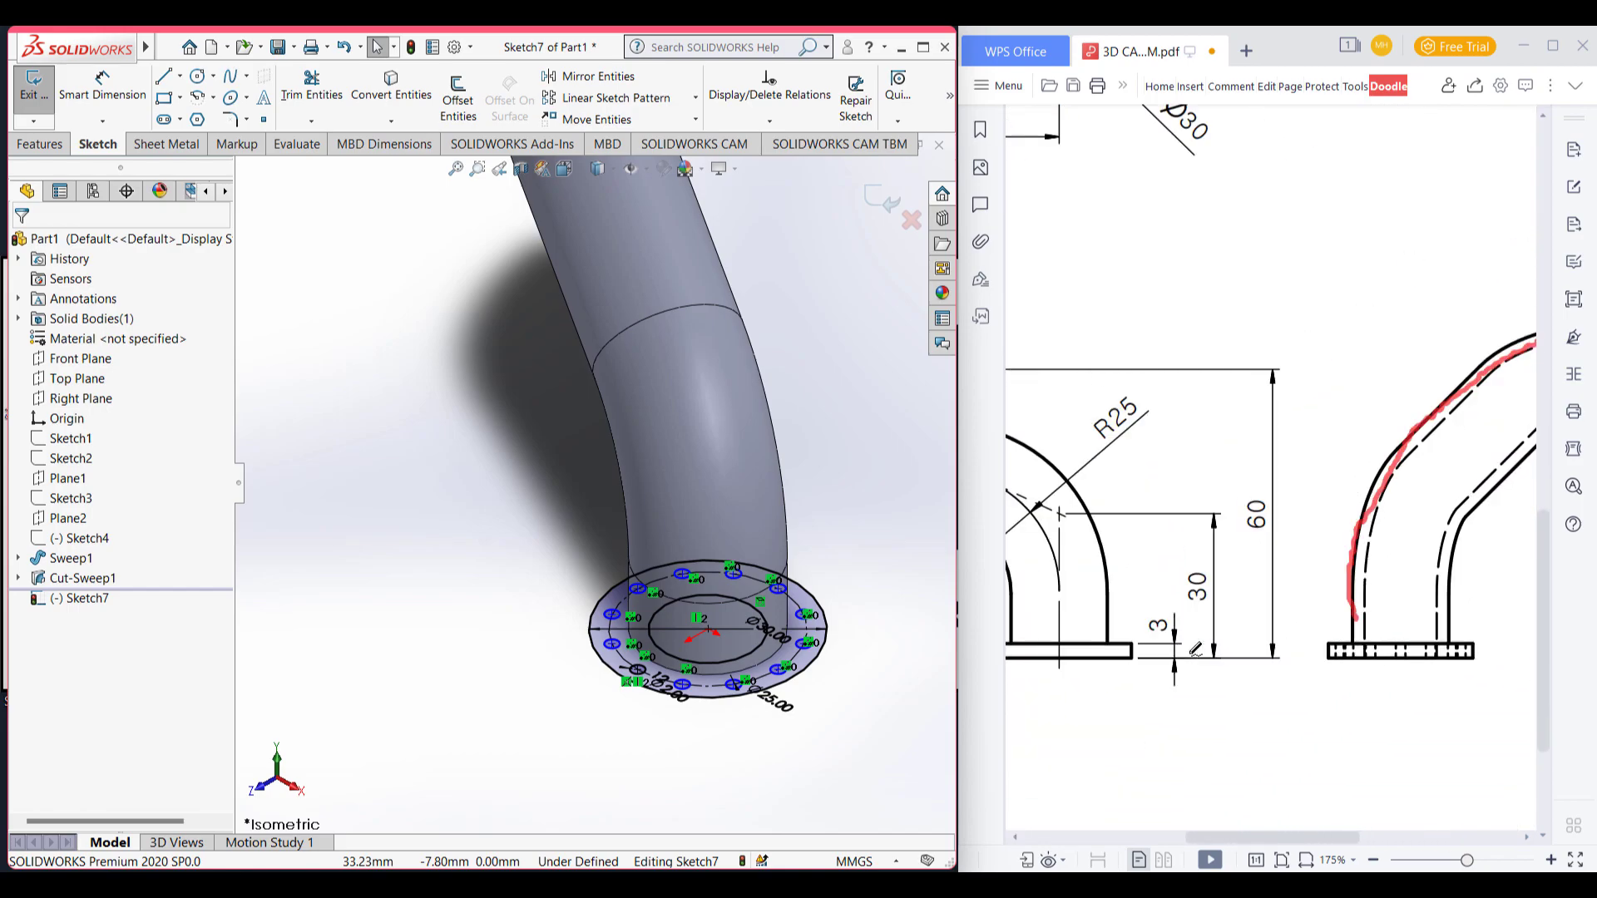
scroll(1331, 574, left, 3)
mouse_move(1373, 563)
mouse_down()
mouse_move(1388, 601)
mouse_move(1351, 583)
mouse_up()
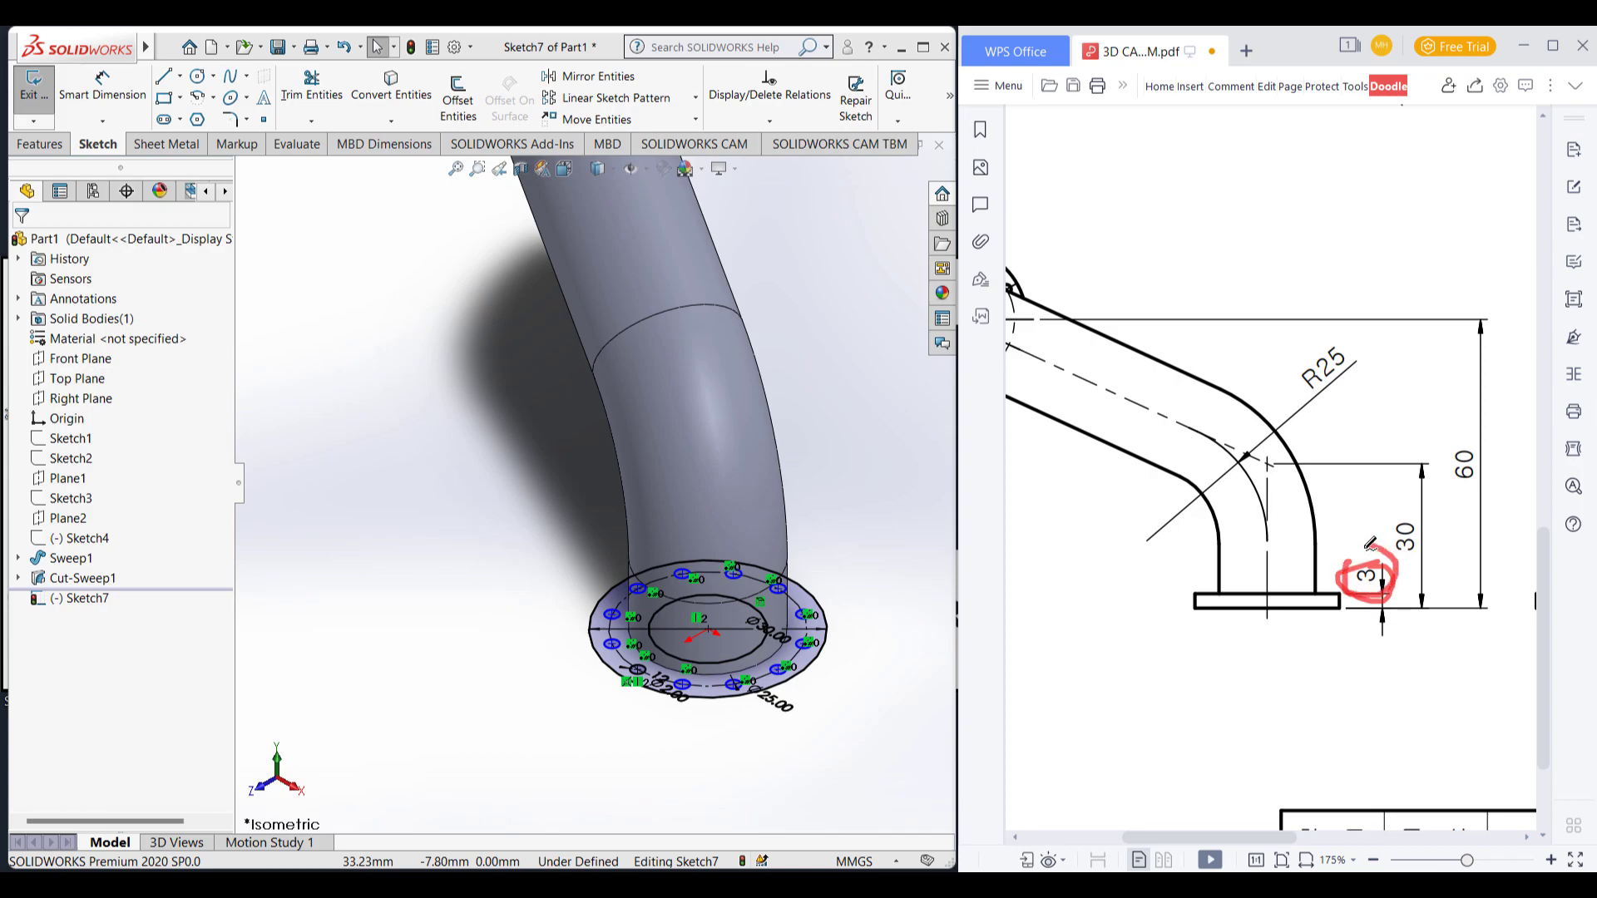
scroll(1381, 547, right, 5)
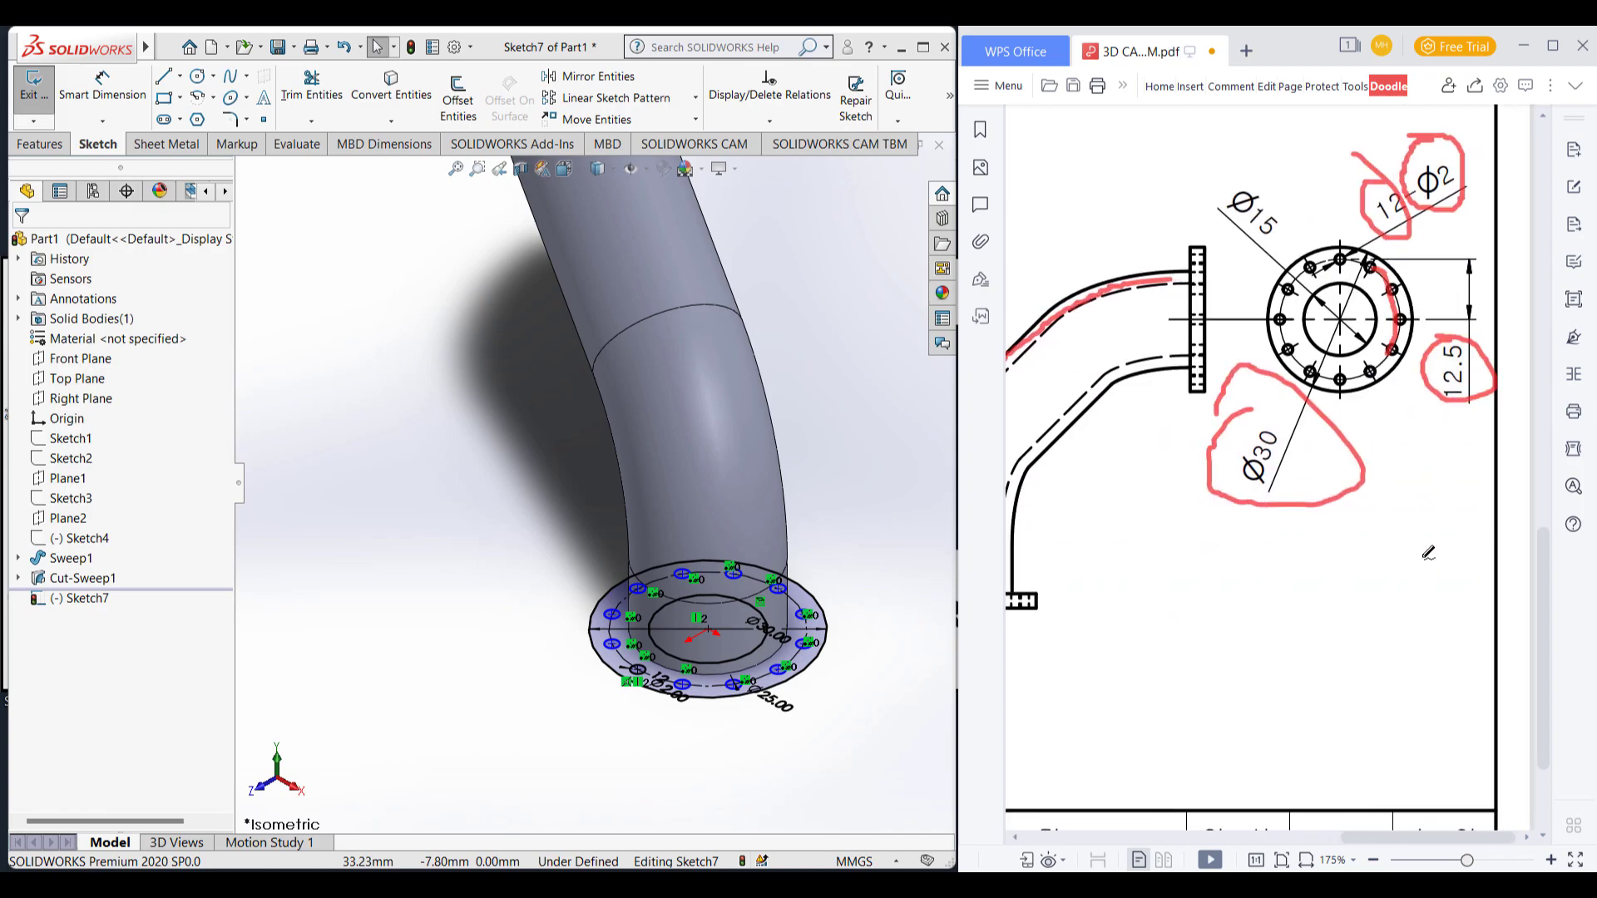
Step: Extrude the flange sketch at the pipe's origin end as a boss
click(39, 144)
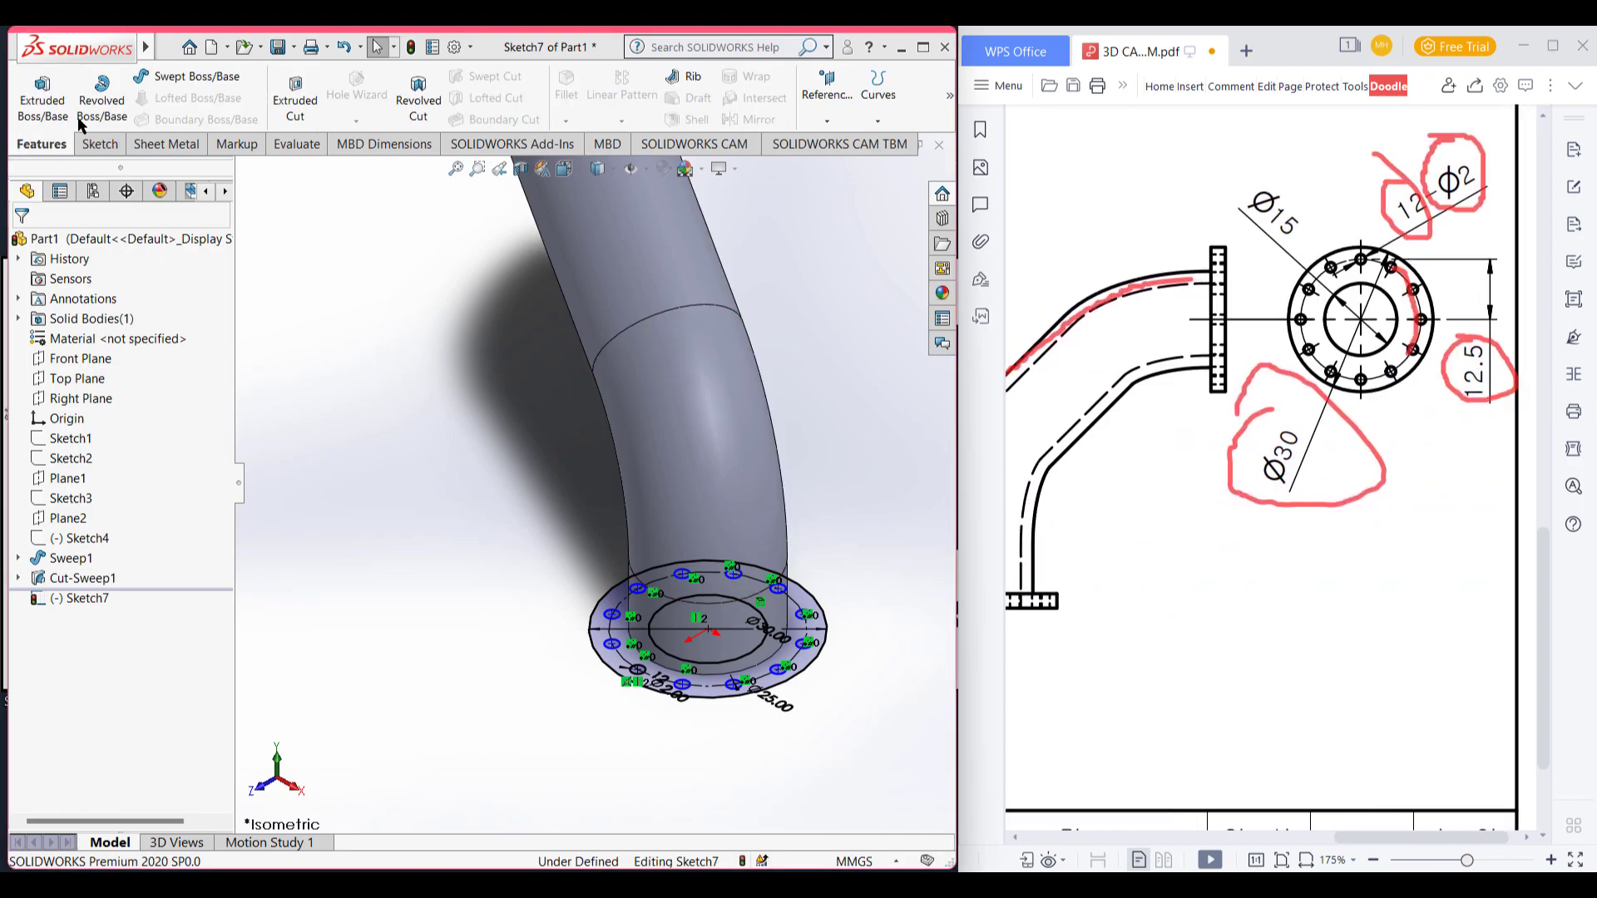
click(48, 104)
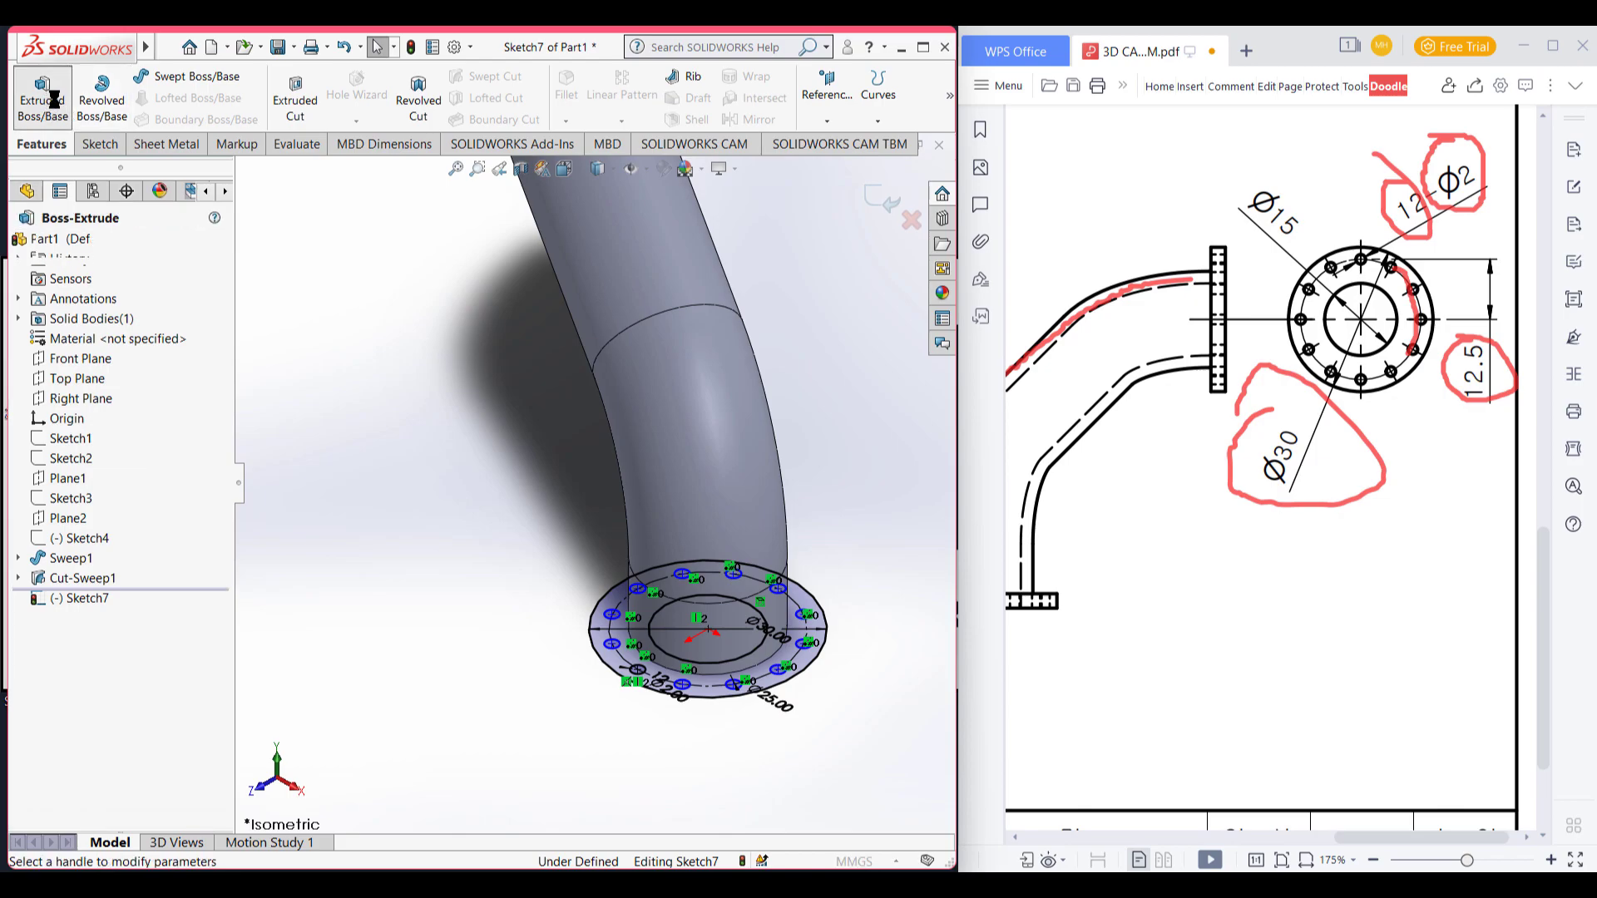
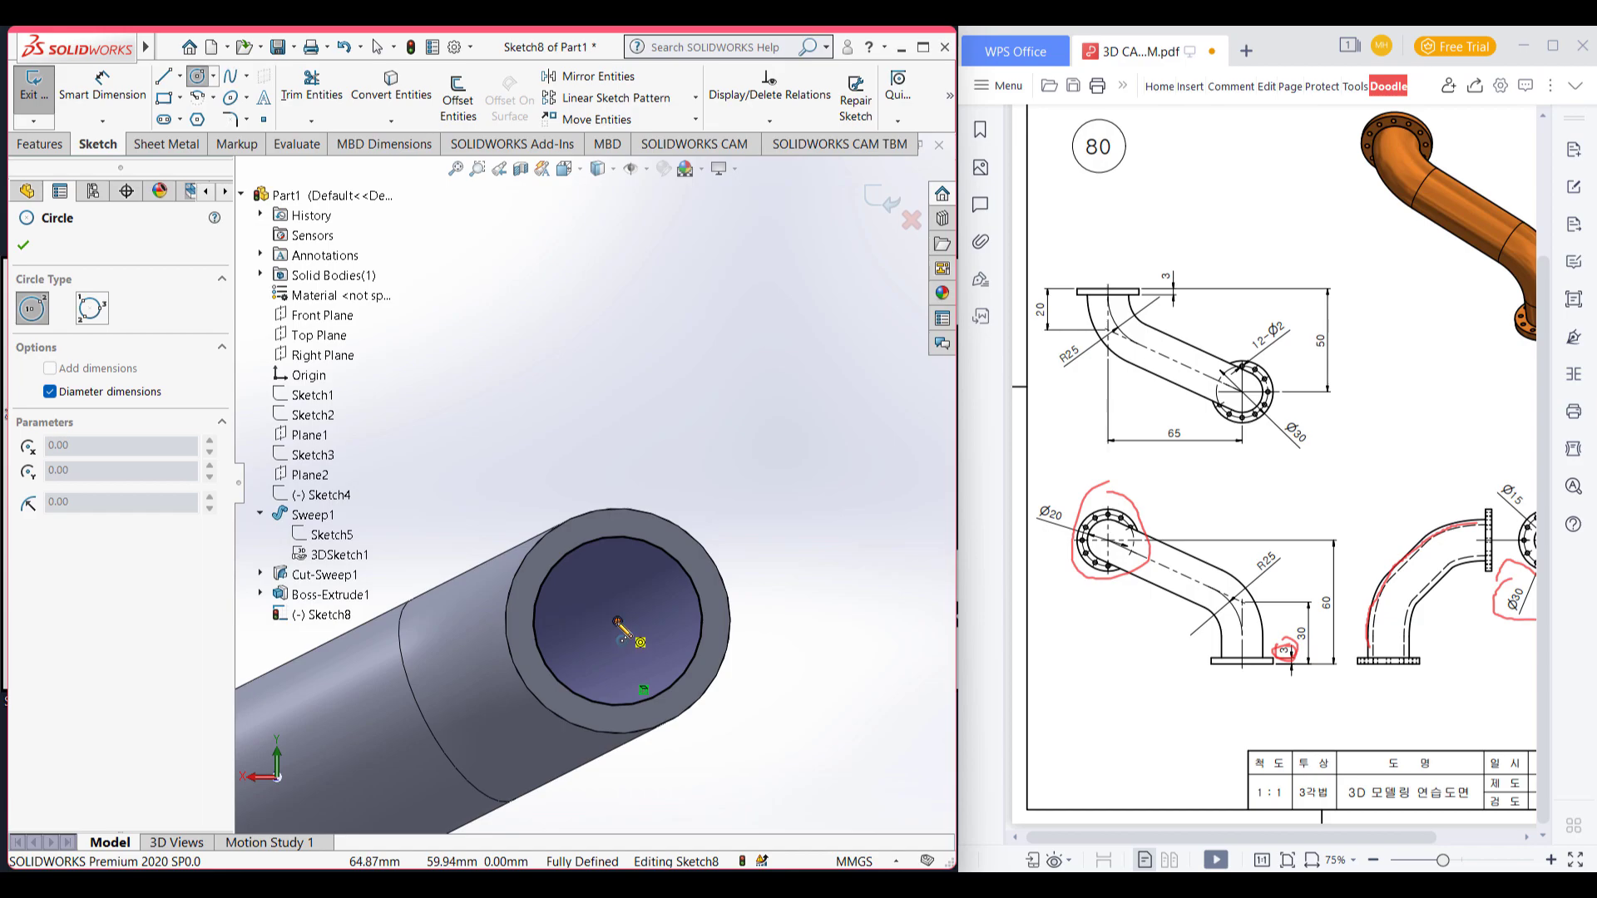
Step: Sketch a 30 mm diameter circle centred on the pipe bore at the other open end
click(617, 620)
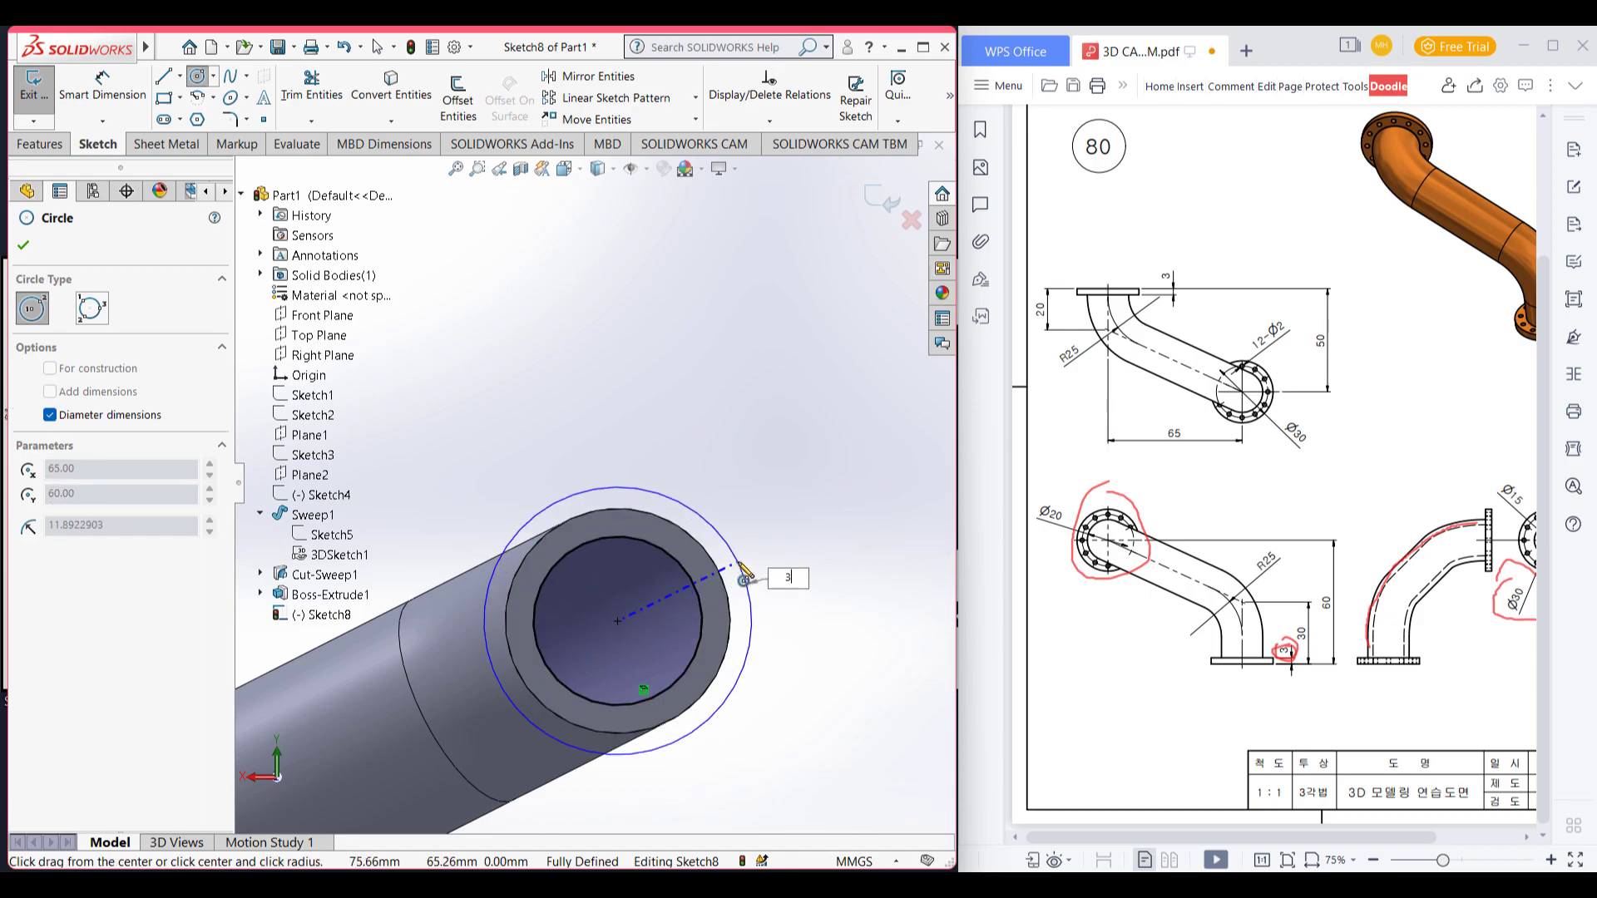
text(30)
key(Return)
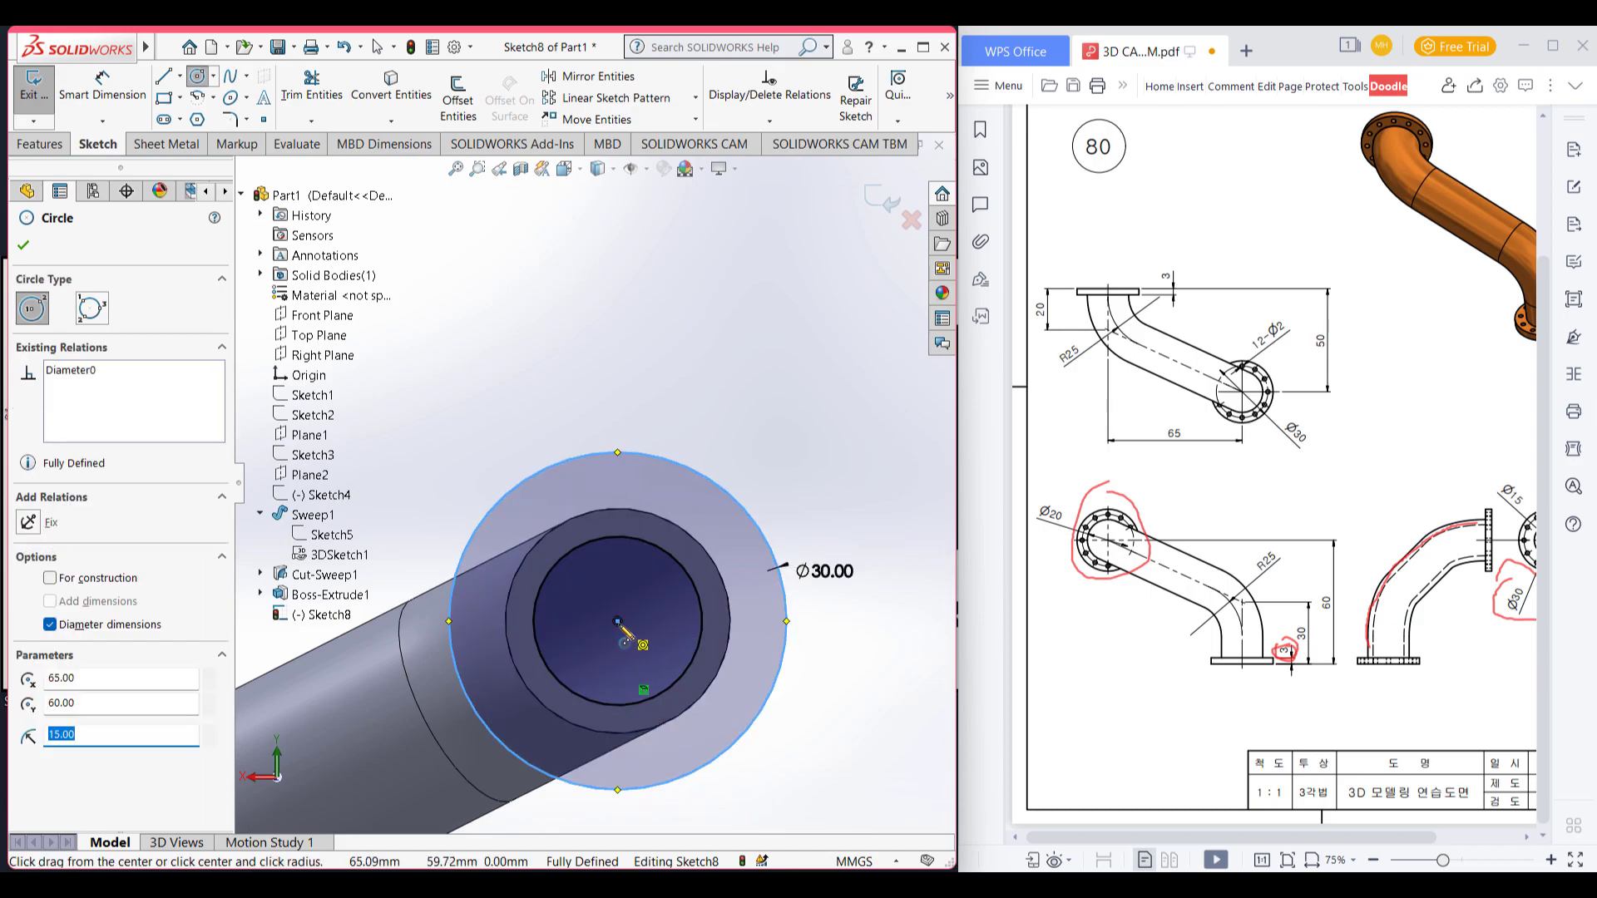
Step: Sketch a concentric 25 mm diameter circle inside the 30 mm circle and convert it to construction geometry
click(617, 621)
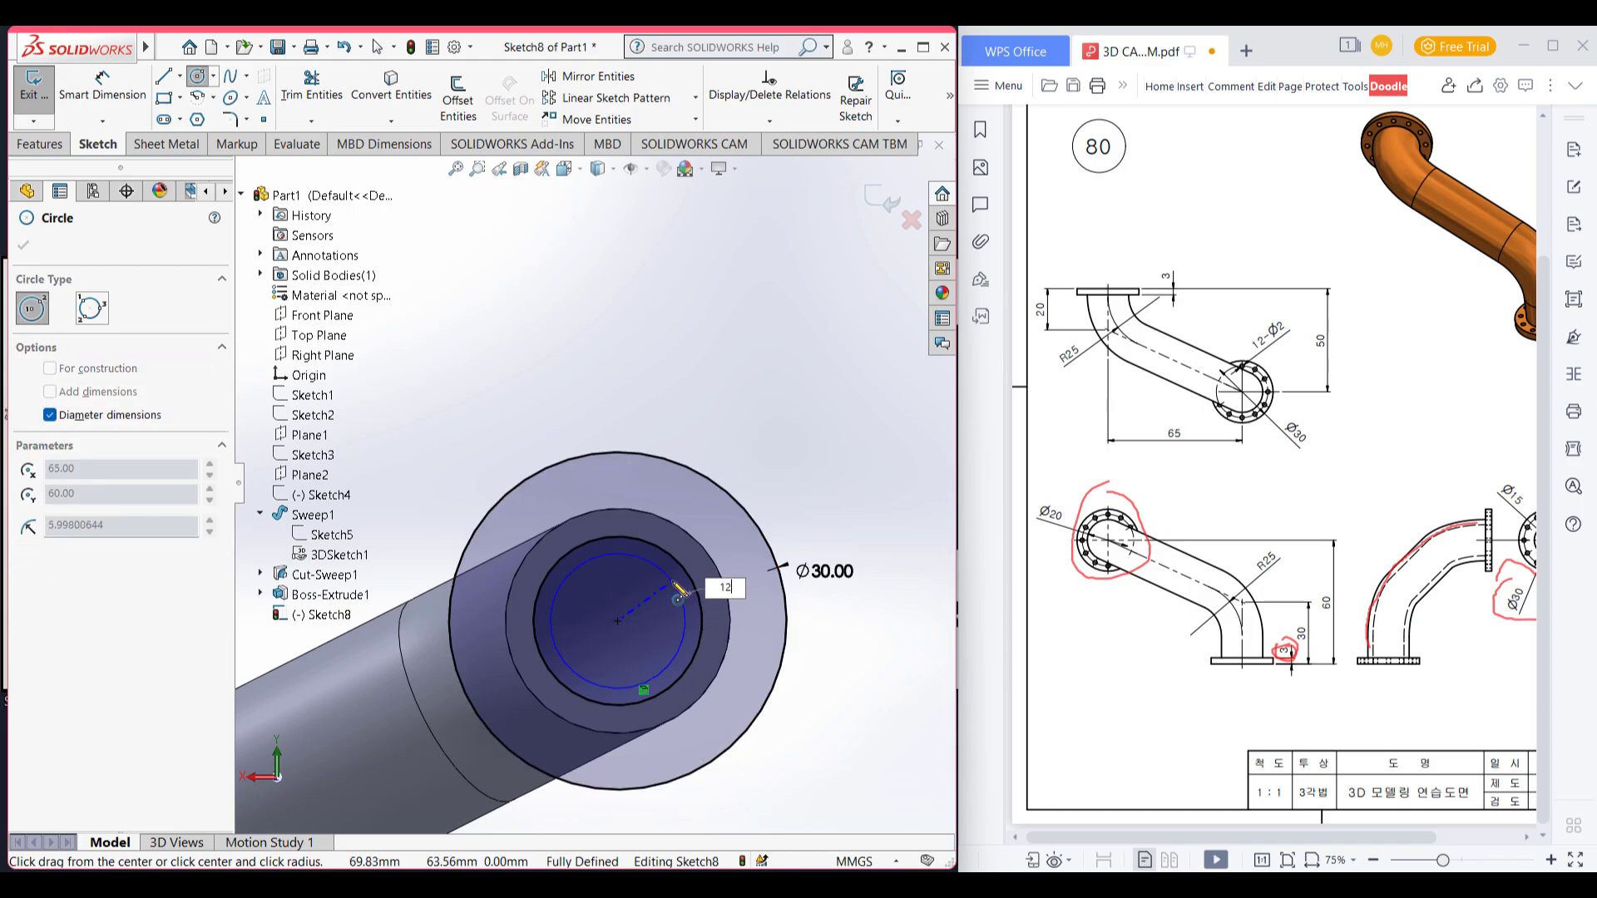
text(12.5)
key(Return)
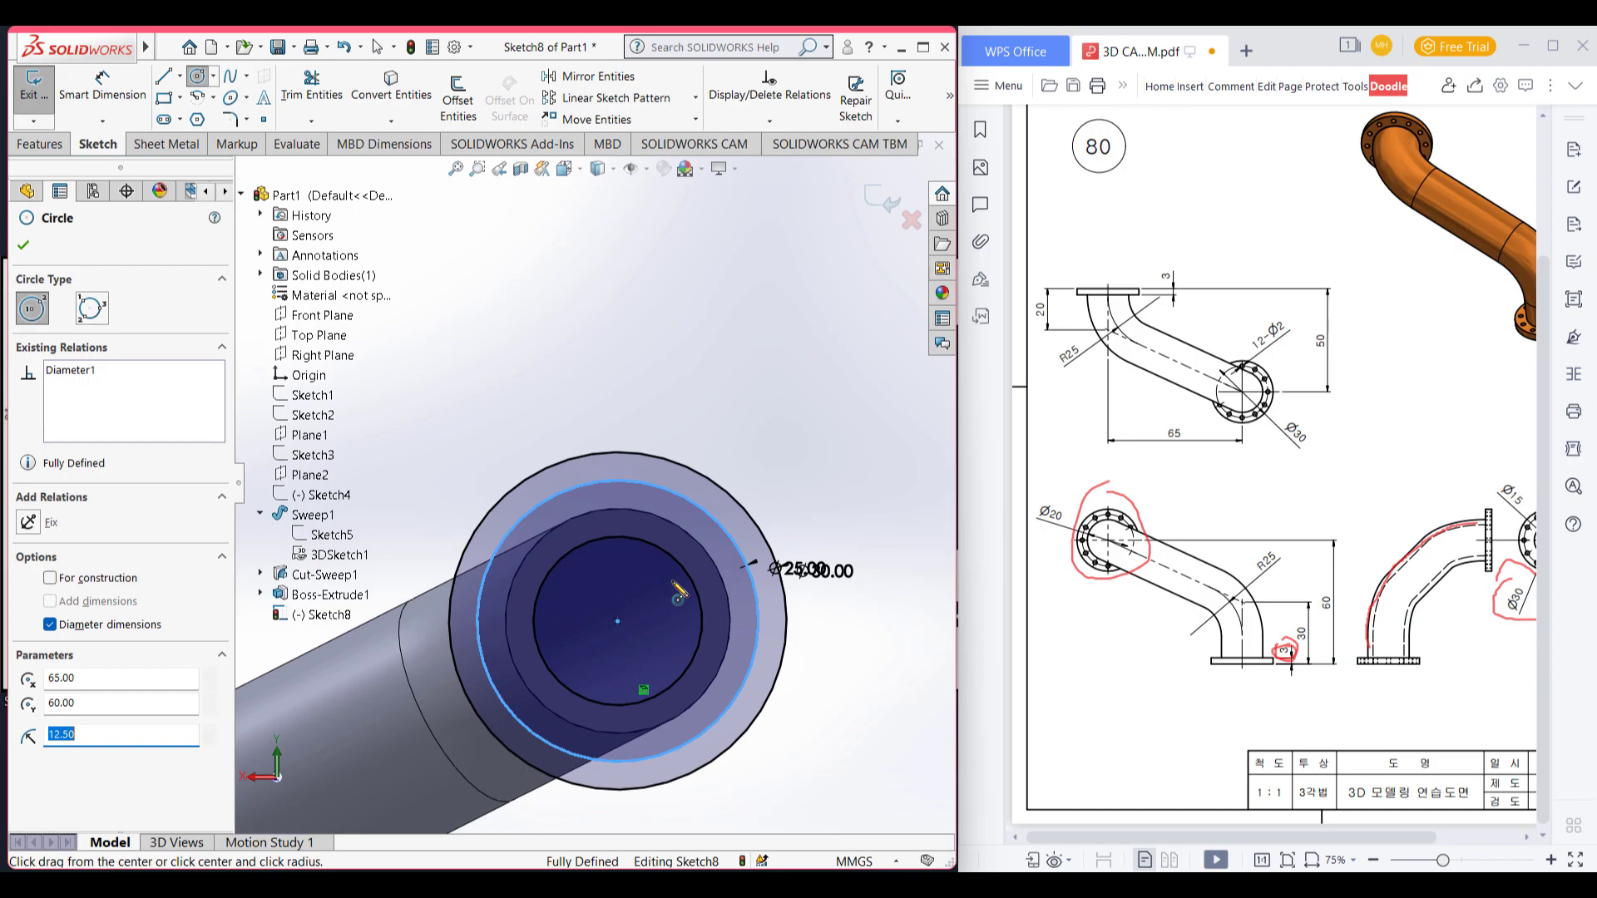
right_click(680, 326)
click(717, 295)
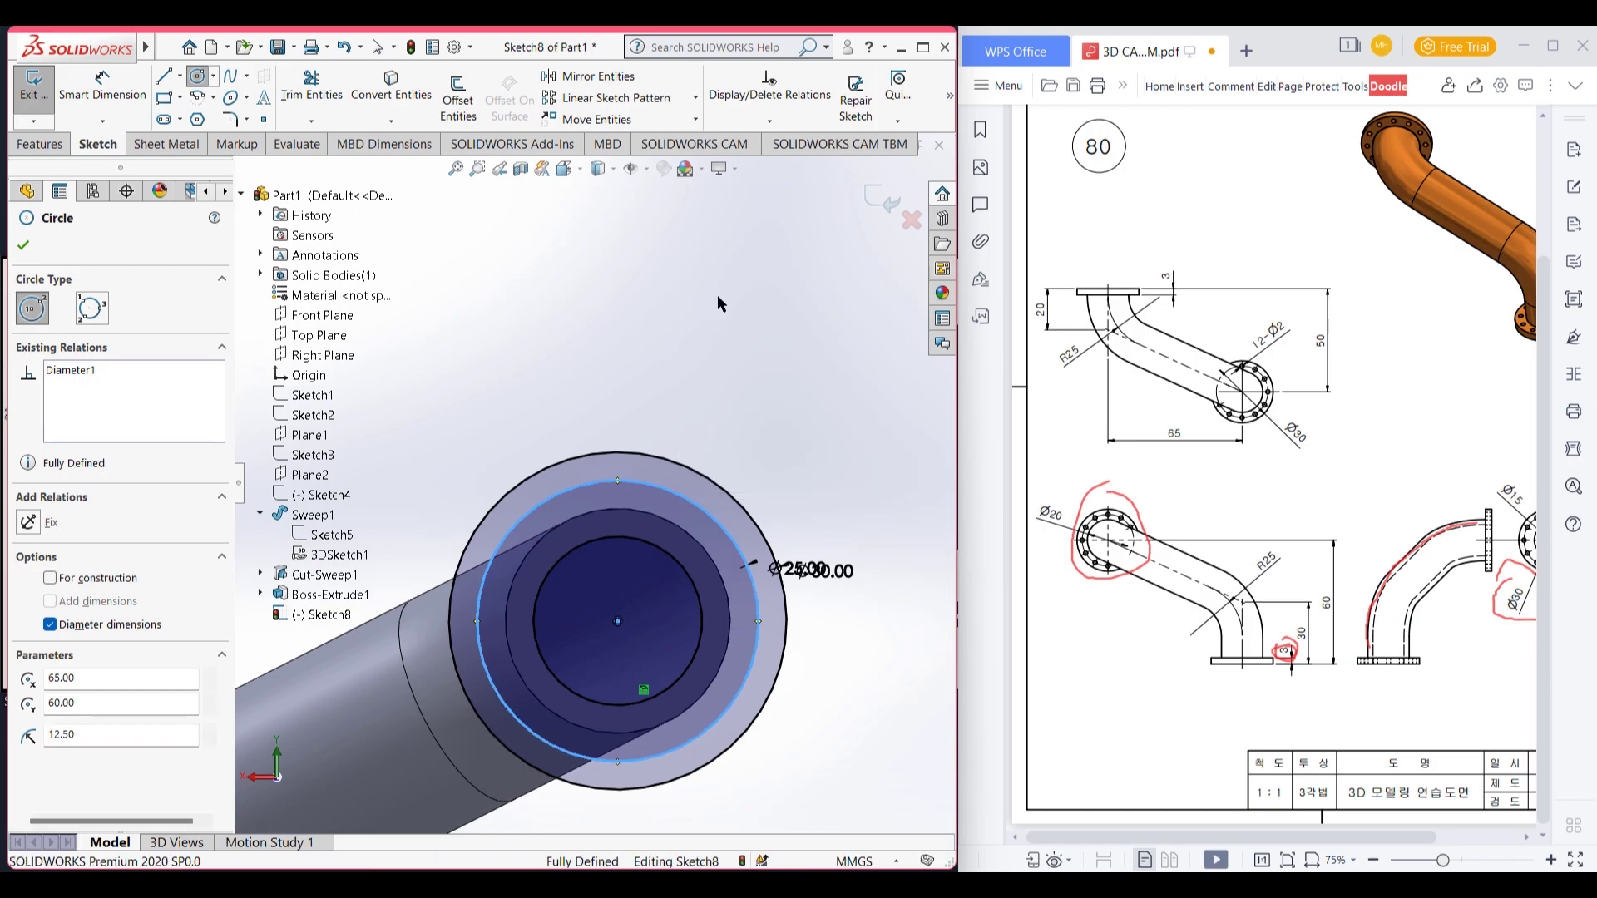
key(Escape)
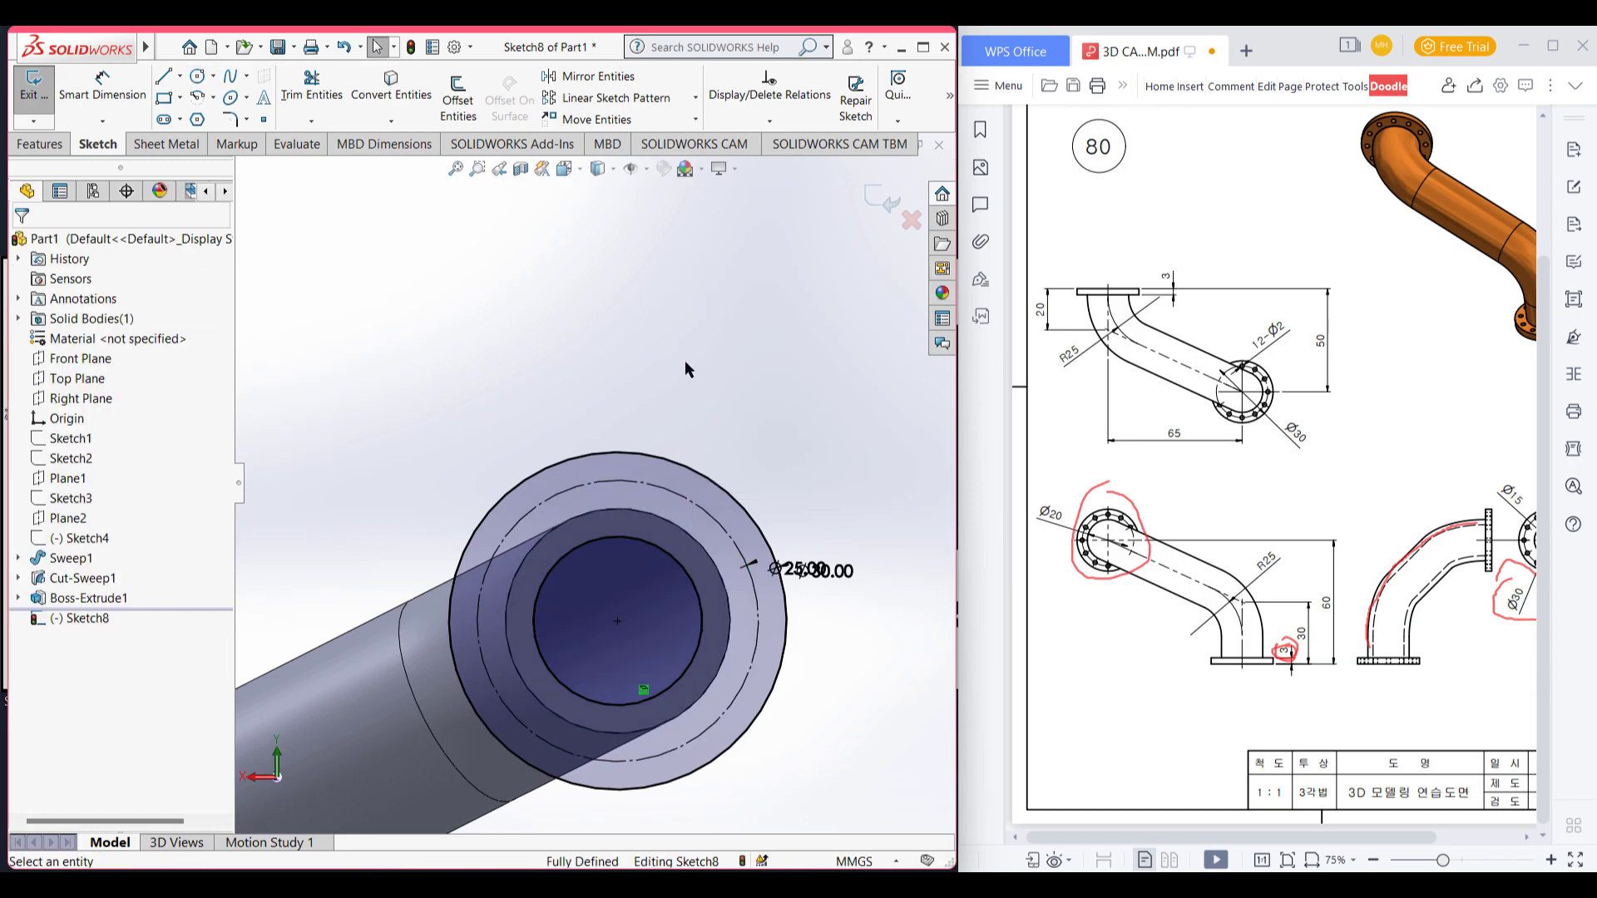
Step: Sketch a 2 mm diameter hole circle centred on the top quadrant of the second flange's construction circle
click(197, 76)
ctrl+scroll(1355, 572, up, 5)
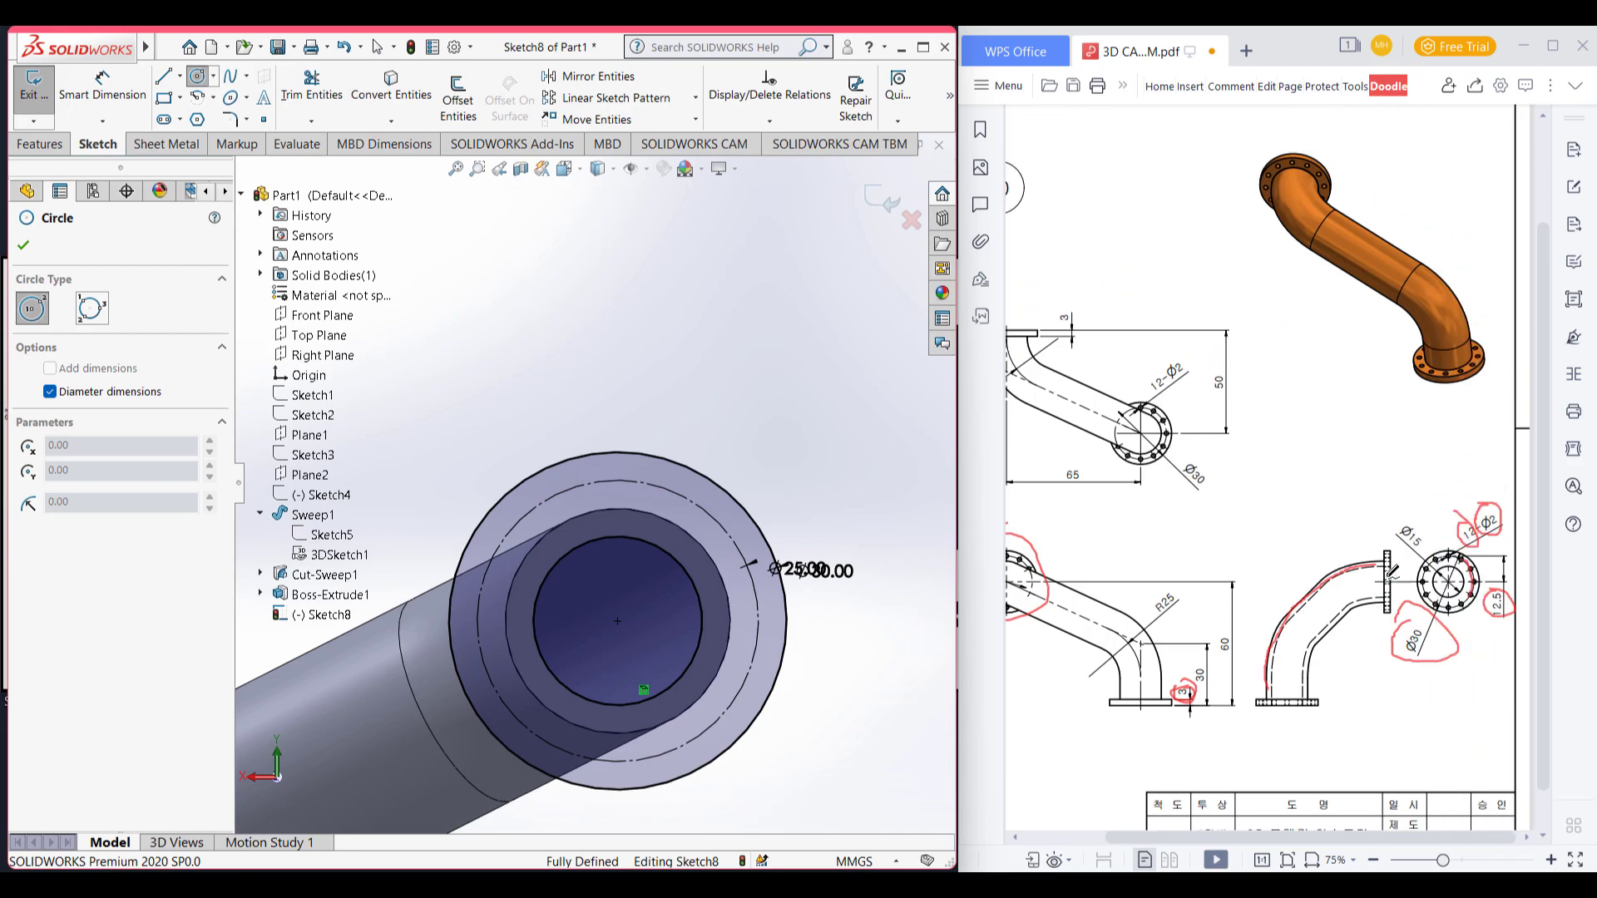
scroll(1391, 580, right, 3)
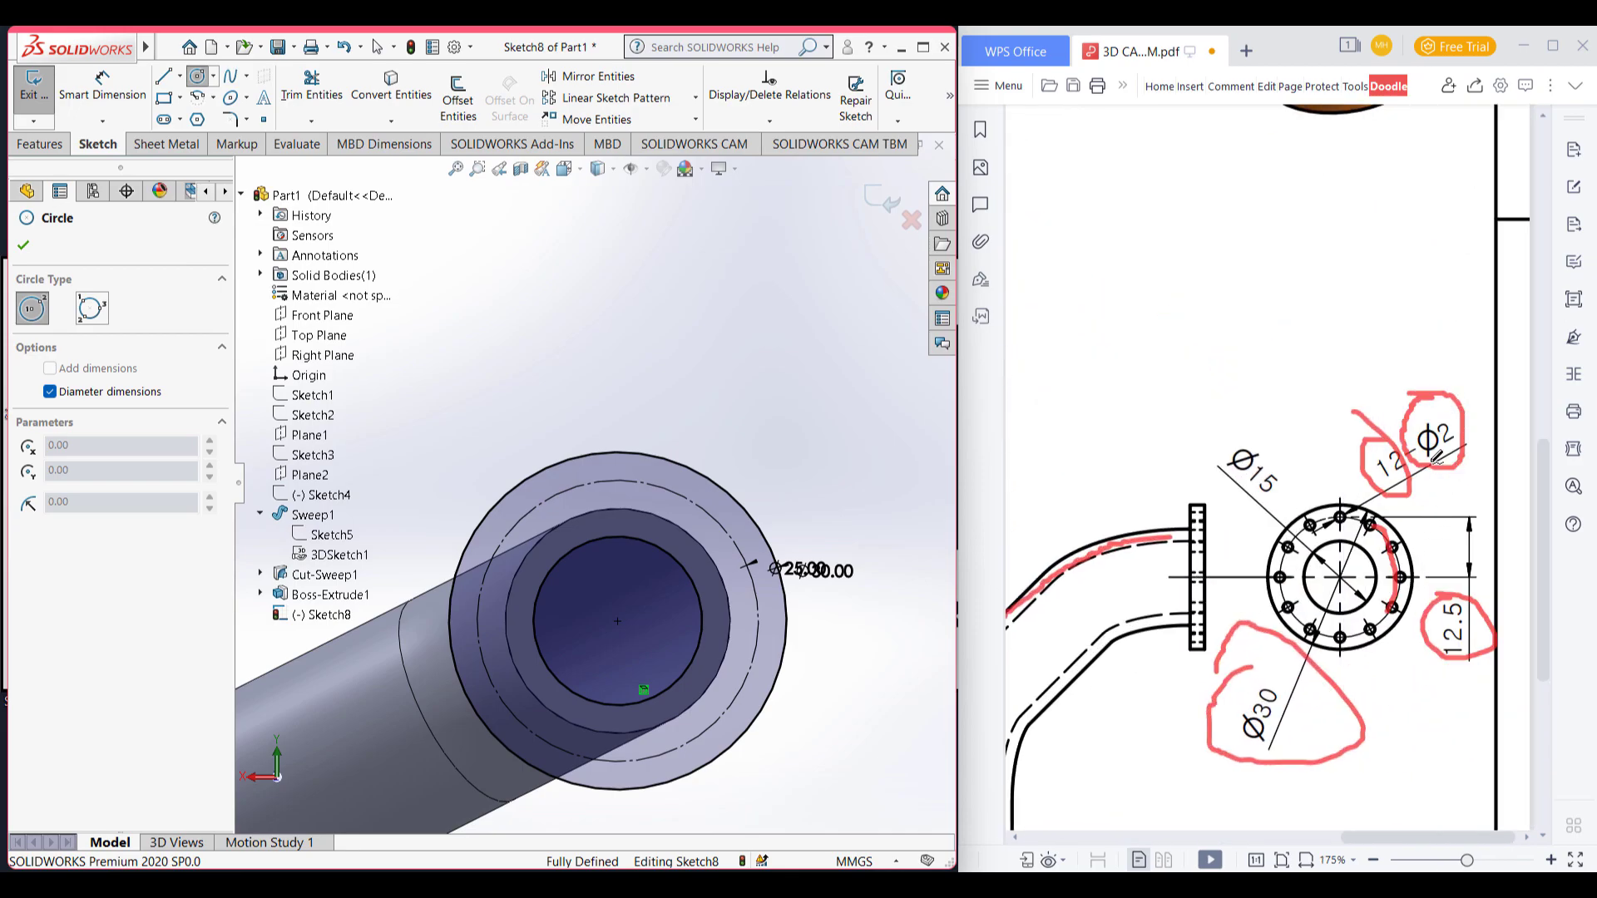
click(617, 481)
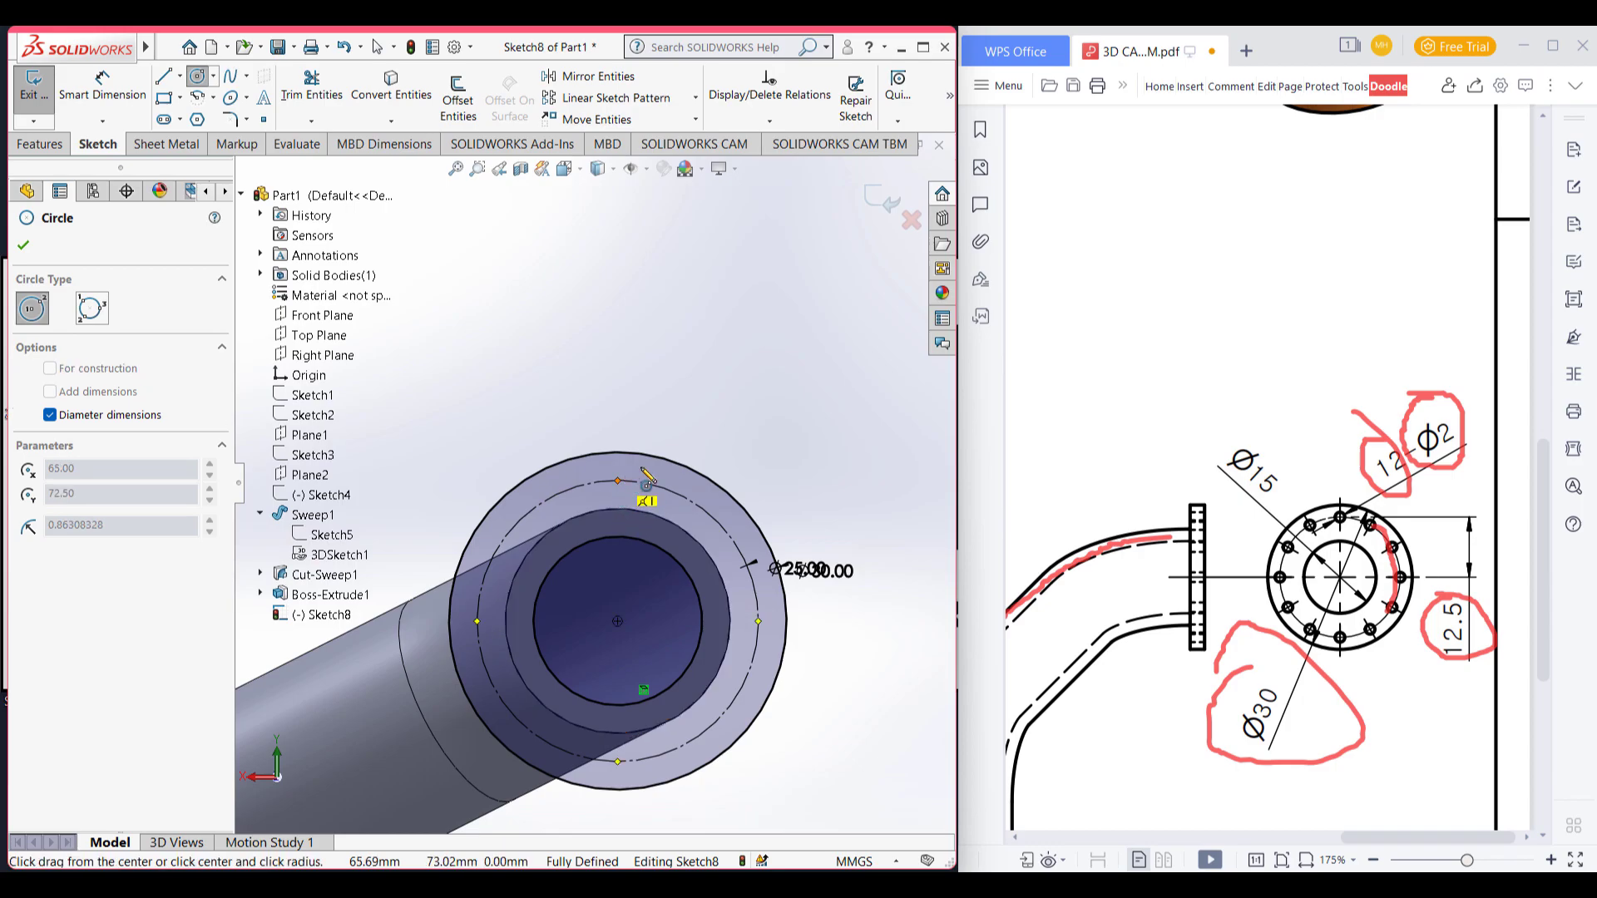
text(50)
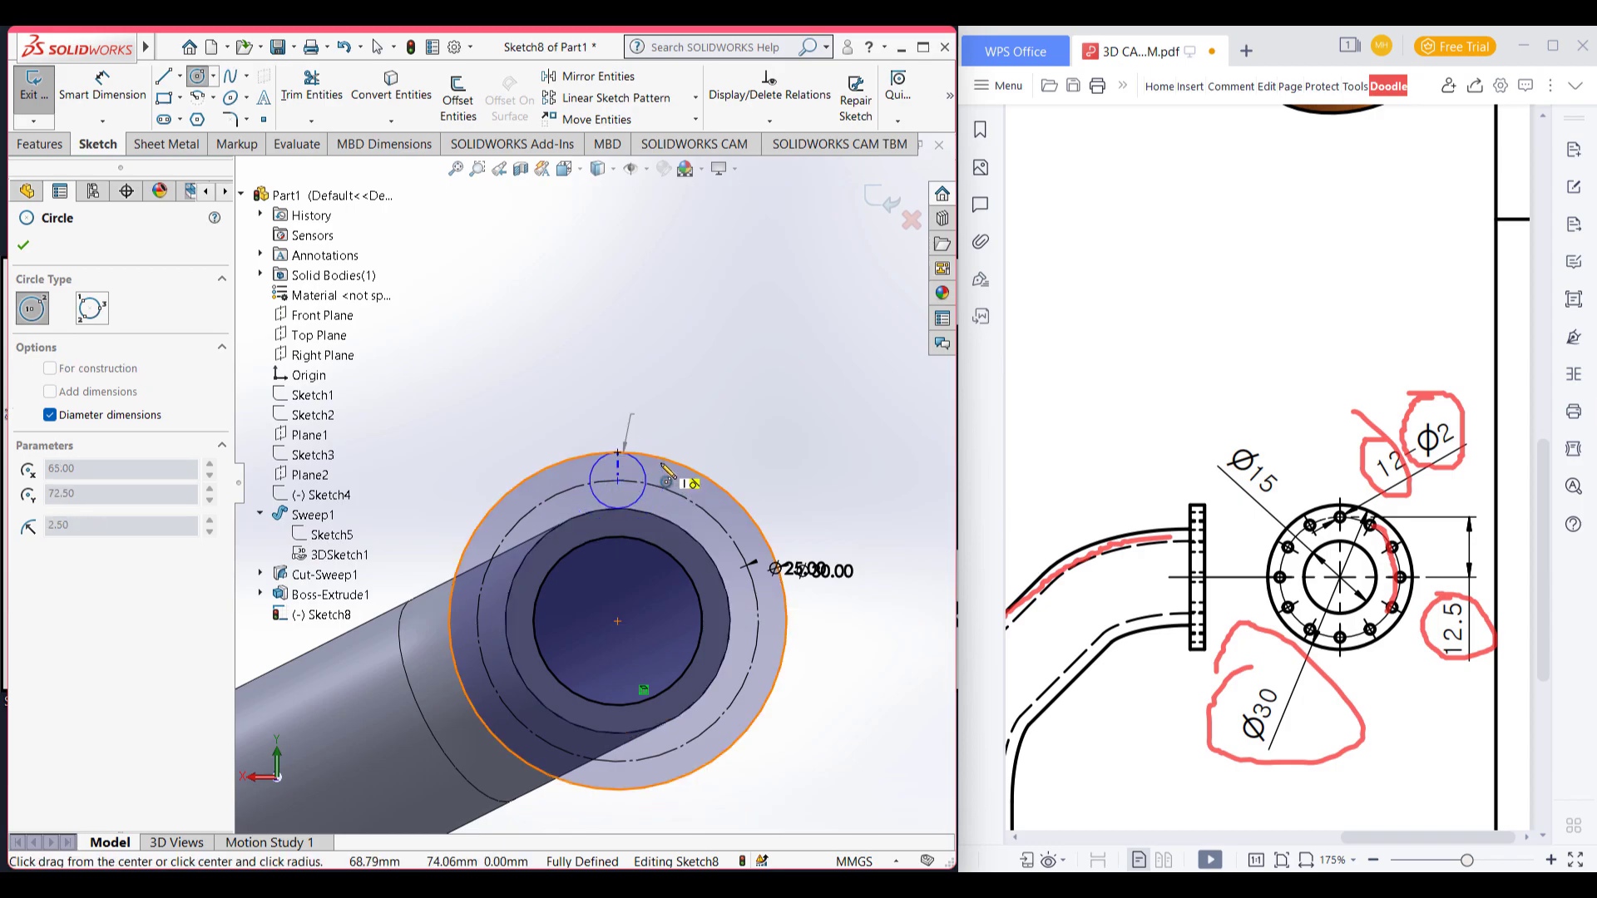
key(Return)
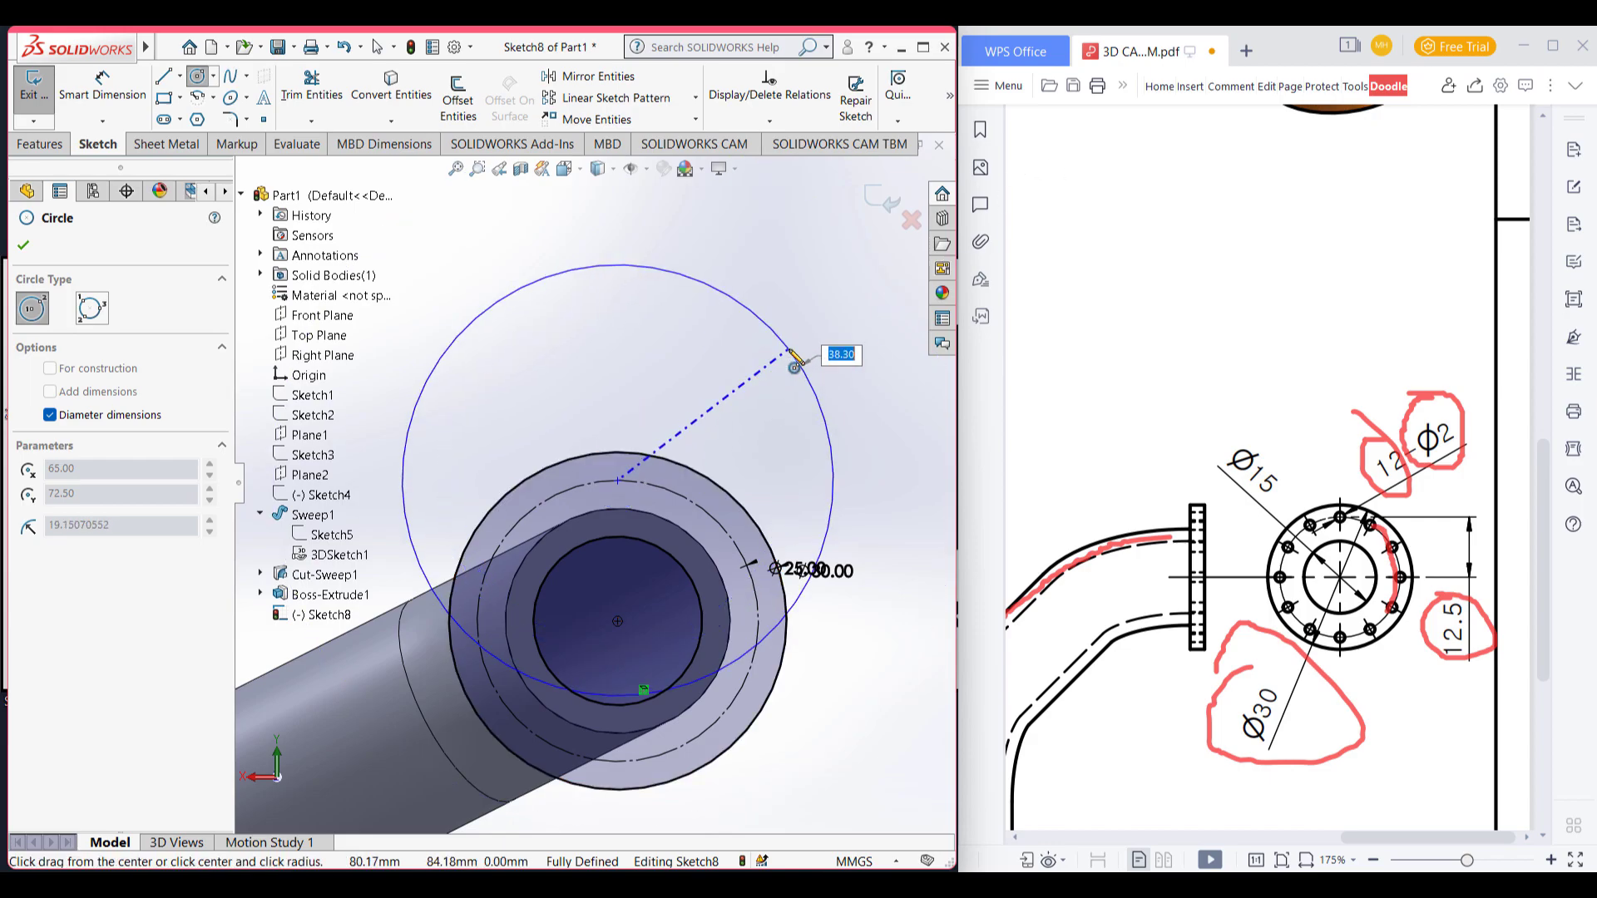
text(2)
key(Return)
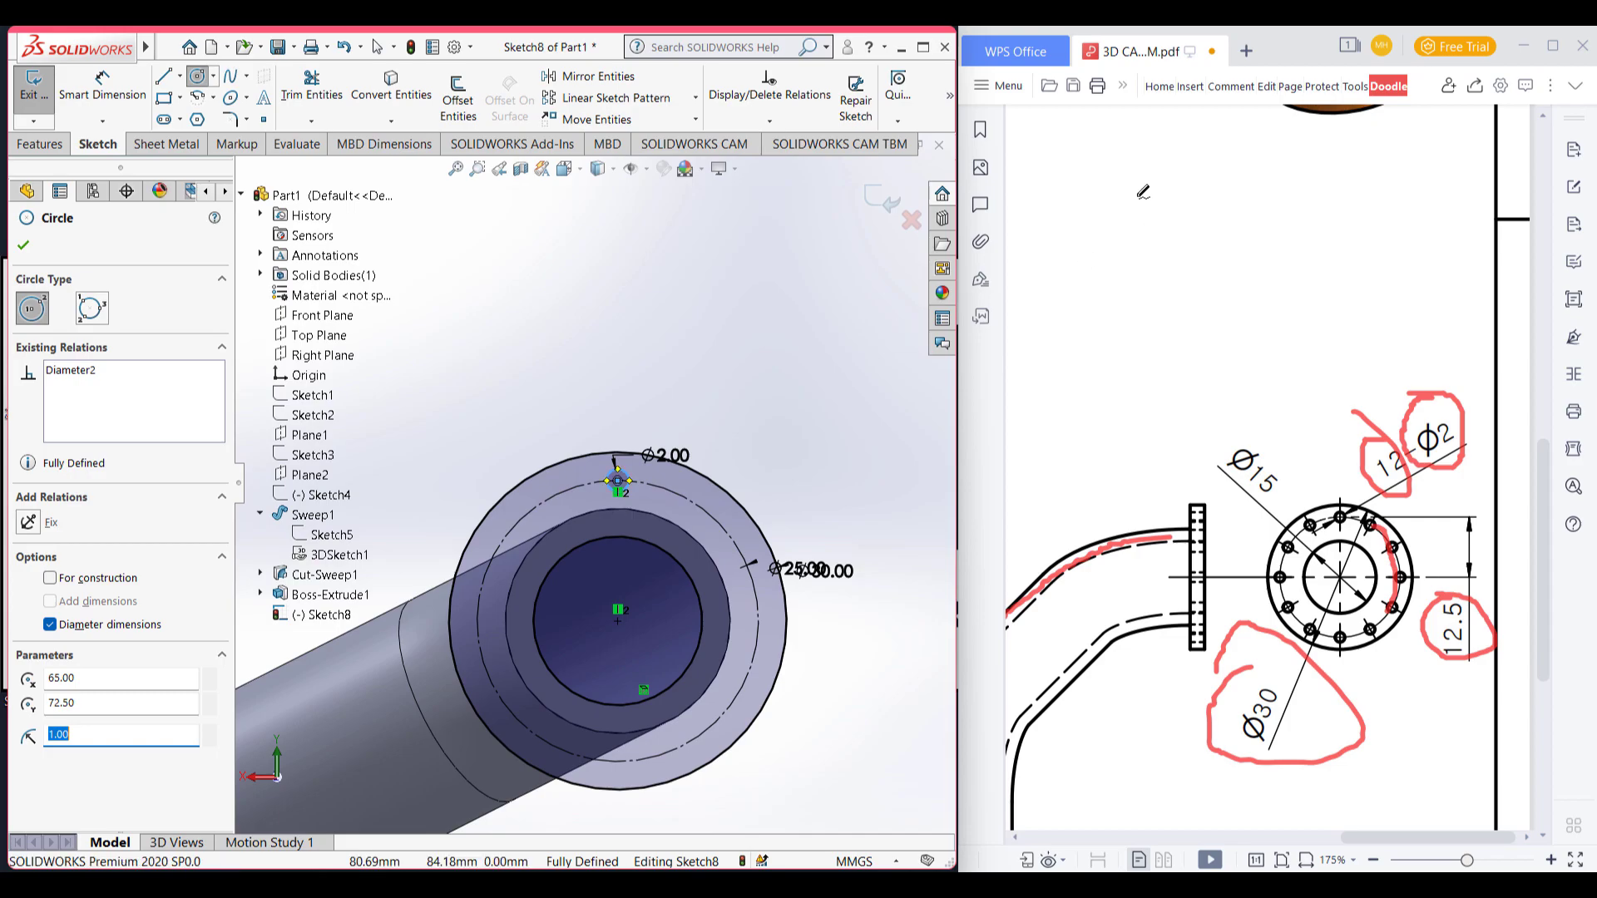
Step: Set up a circular sketch pattern of the 2 mm circle with 12 equally spaced instances over 360°
click(695, 100)
click(674, 141)
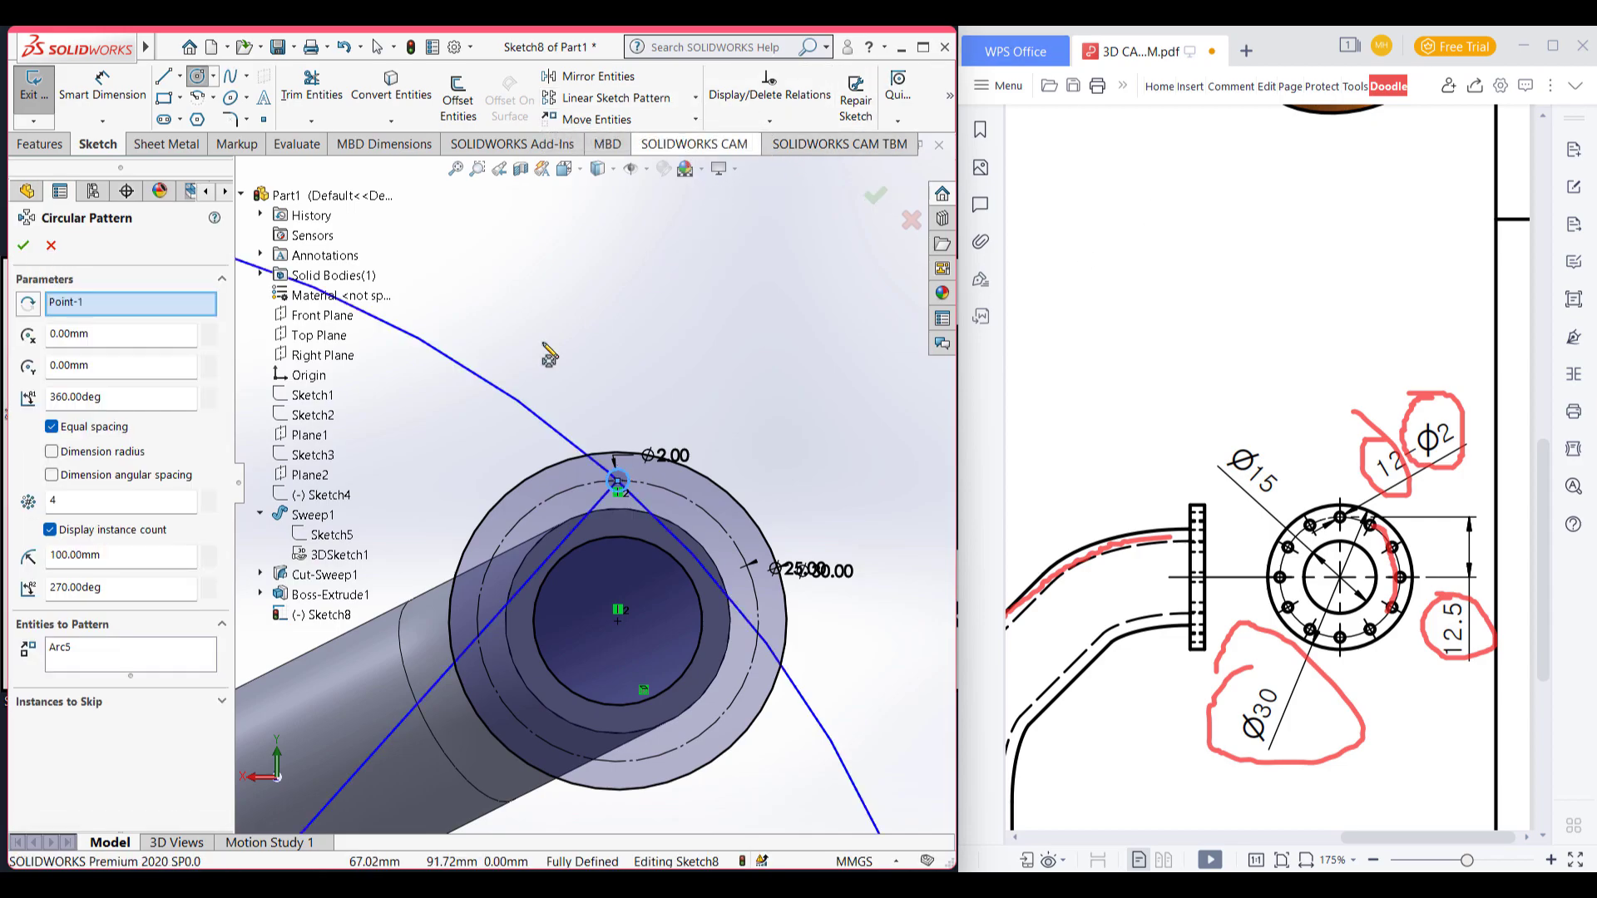
double_click(82, 502)
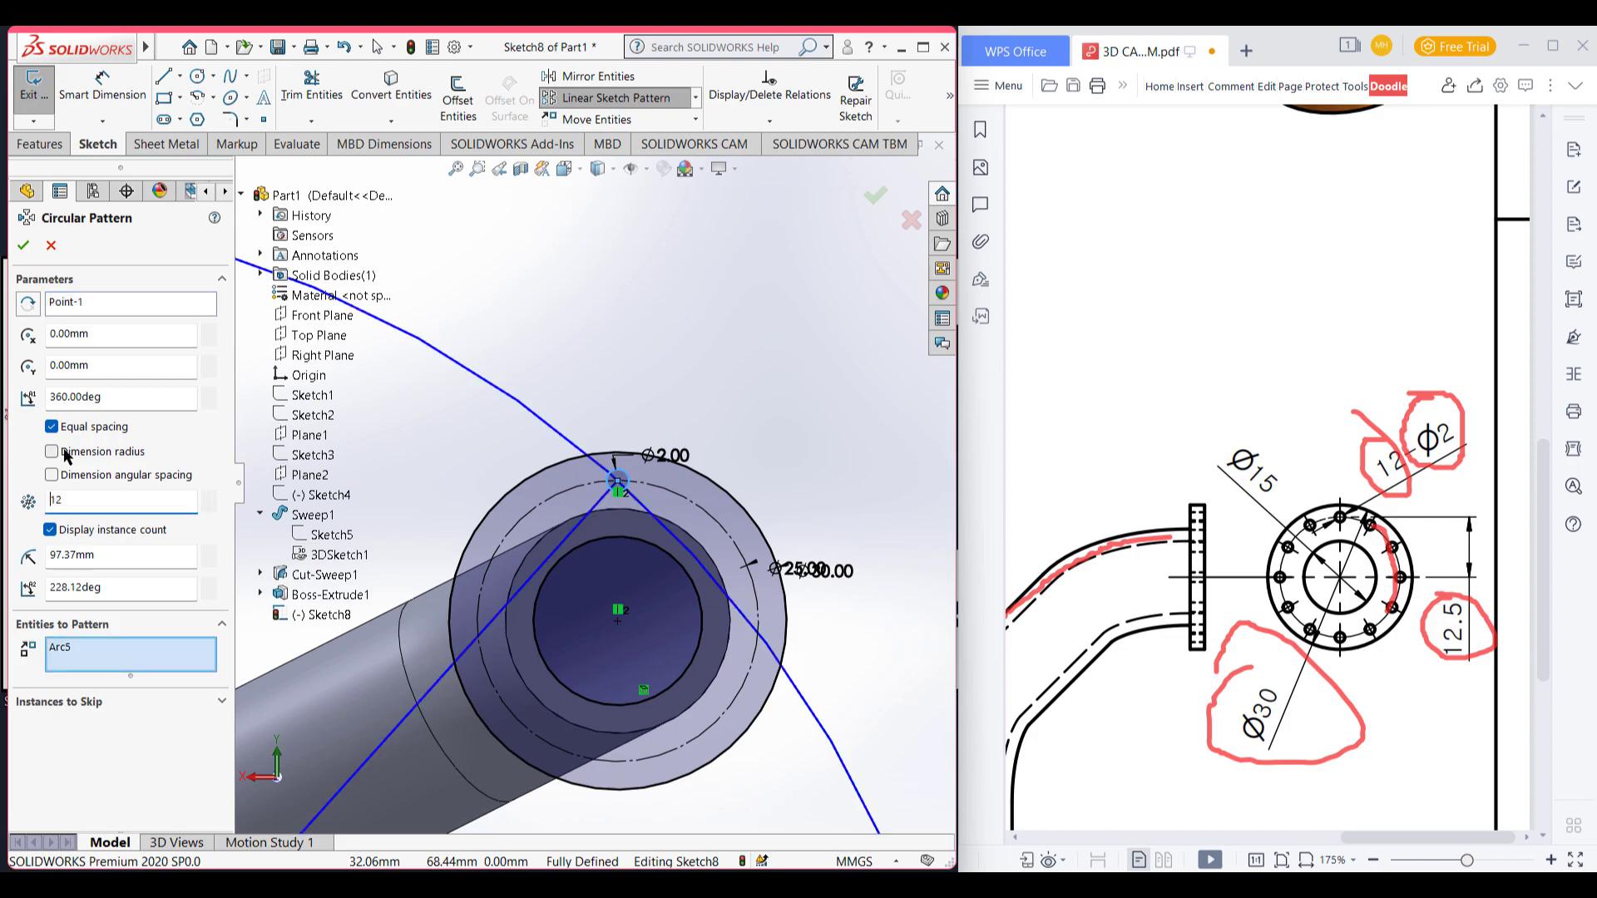
scroll(557, 672, up, 3)
scroll(551, 672, up, 3)
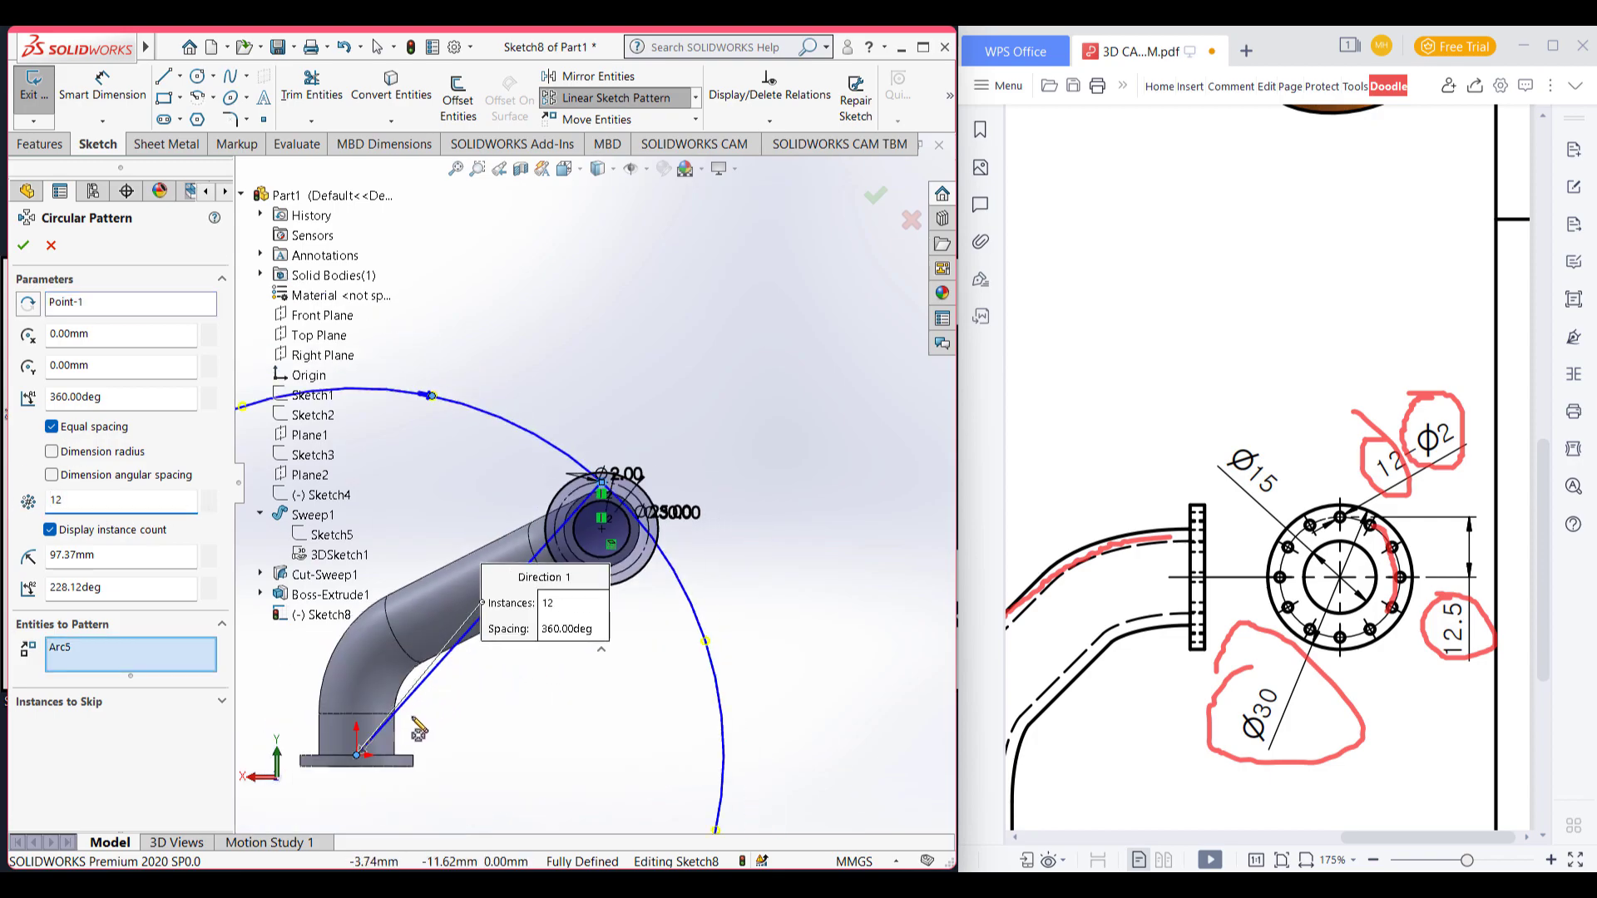
scroll(411, 732, up, 2)
scroll(445, 682, down, 3)
scroll(520, 592, down, 2)
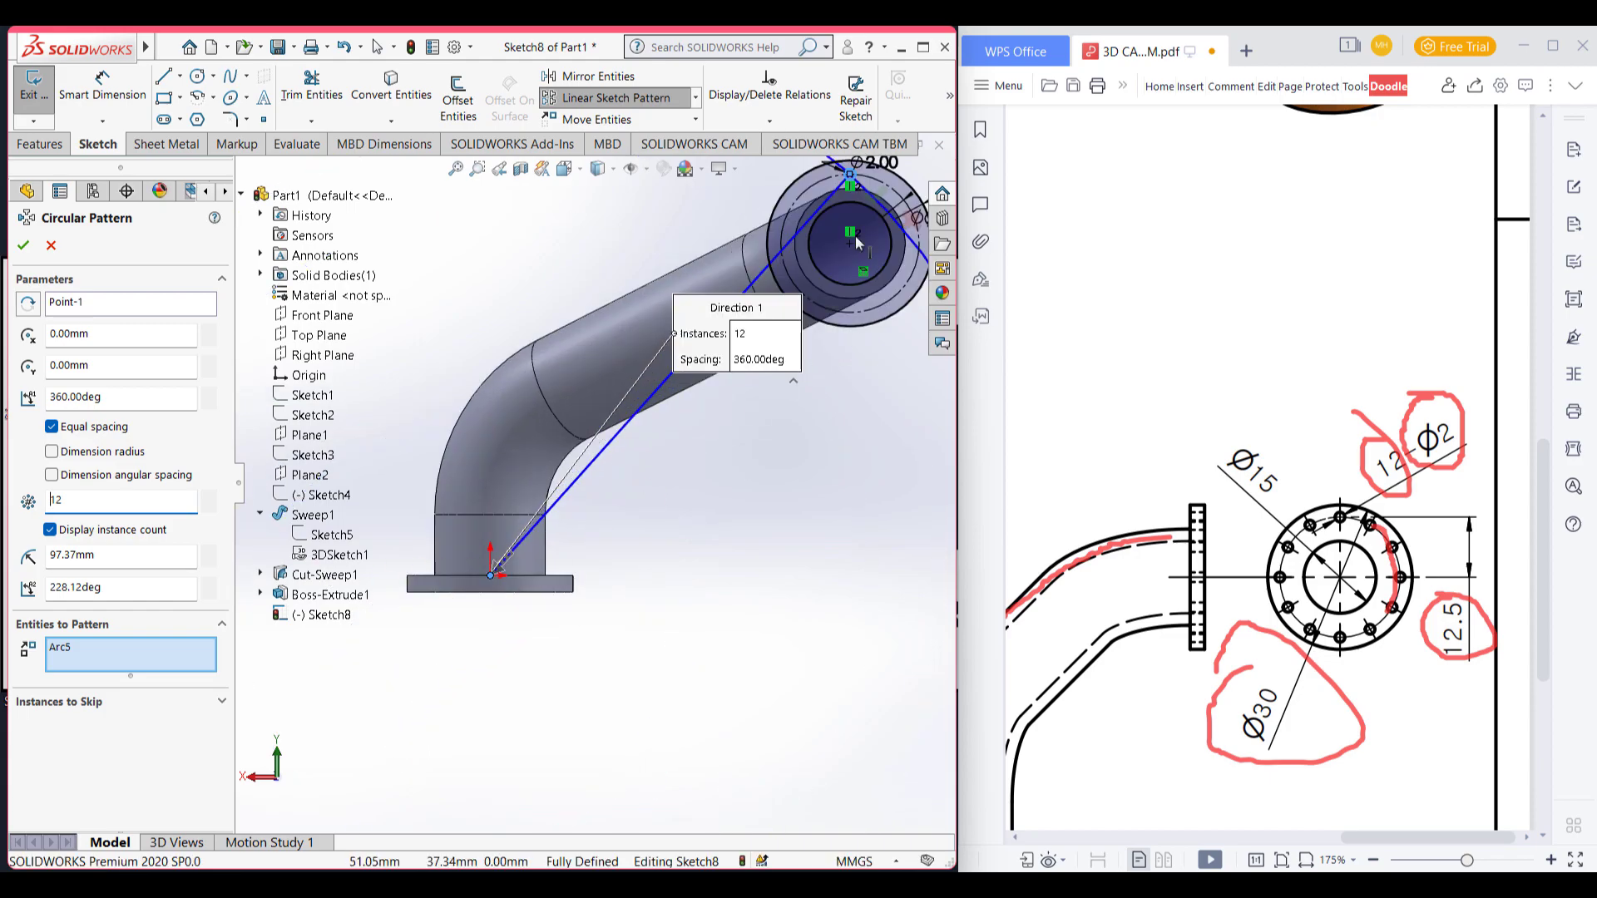
Step: Set the pattern radius to 12.5 mm, move its centre to the flange circles' common centre, and accept the pattern
click(107, 558)
text(12.)
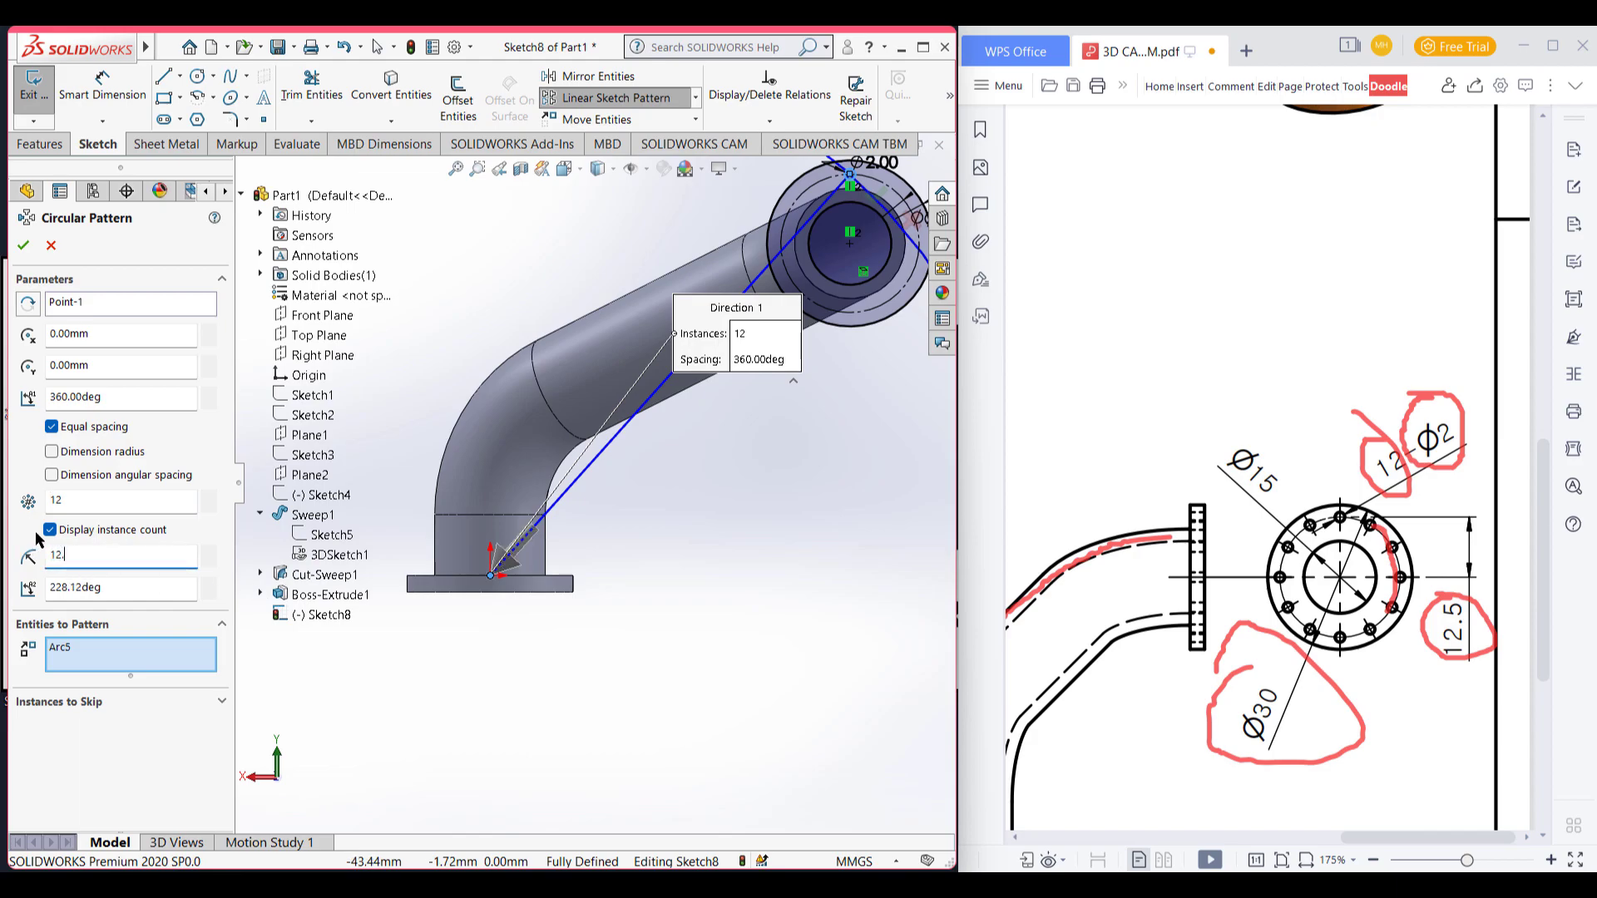
text(5)
key(Return)
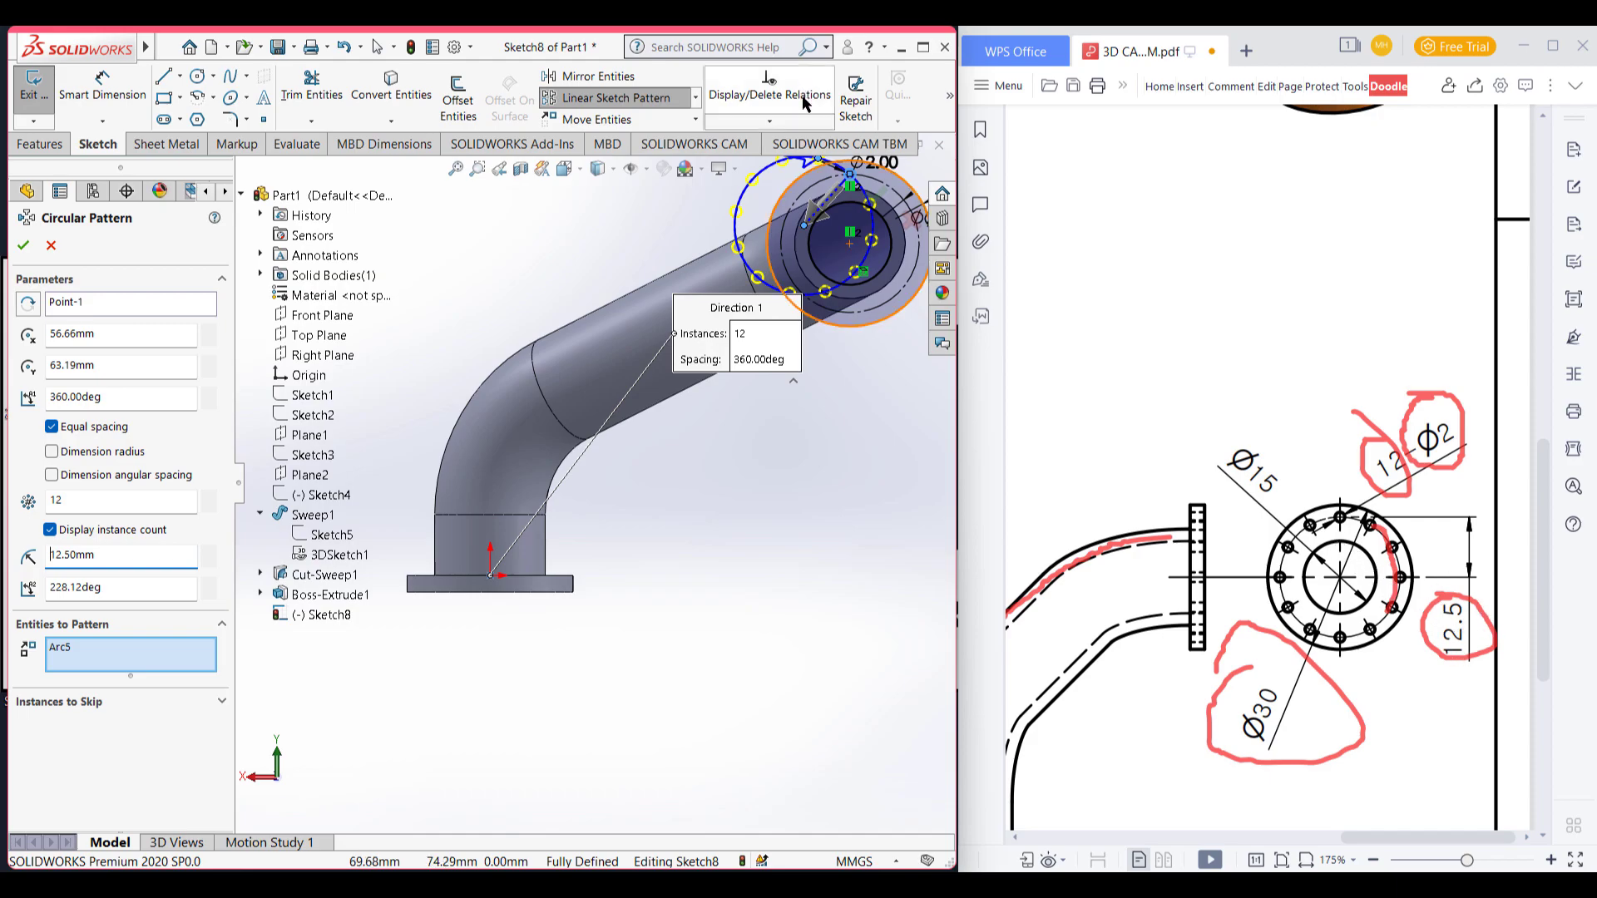
scroll(865, 179, down, 5)
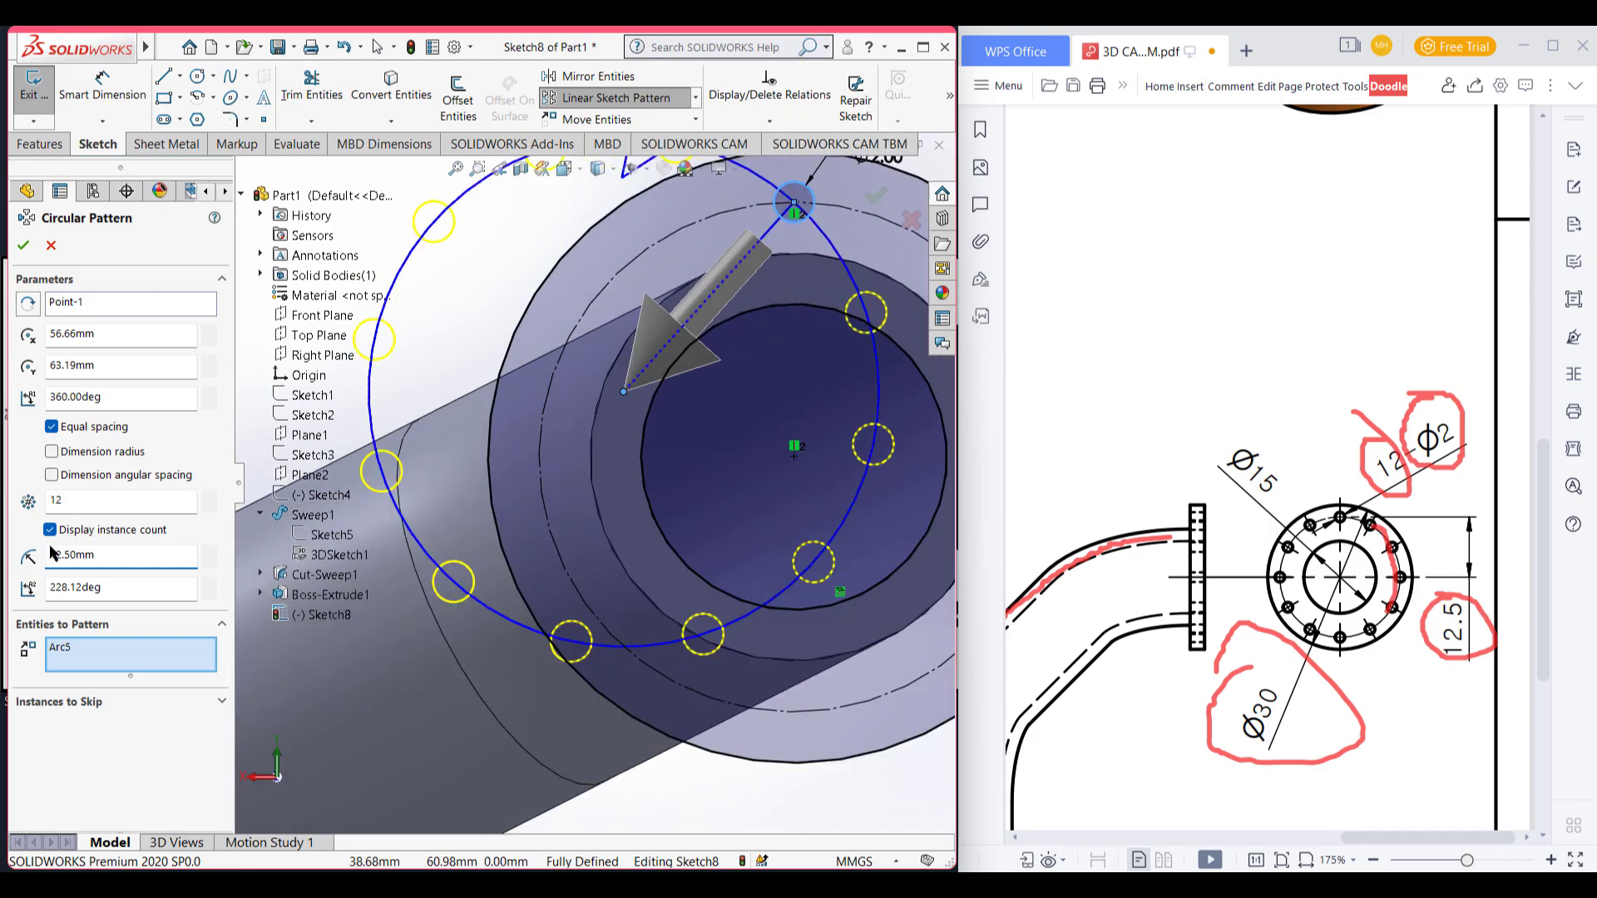
click(622, 396)
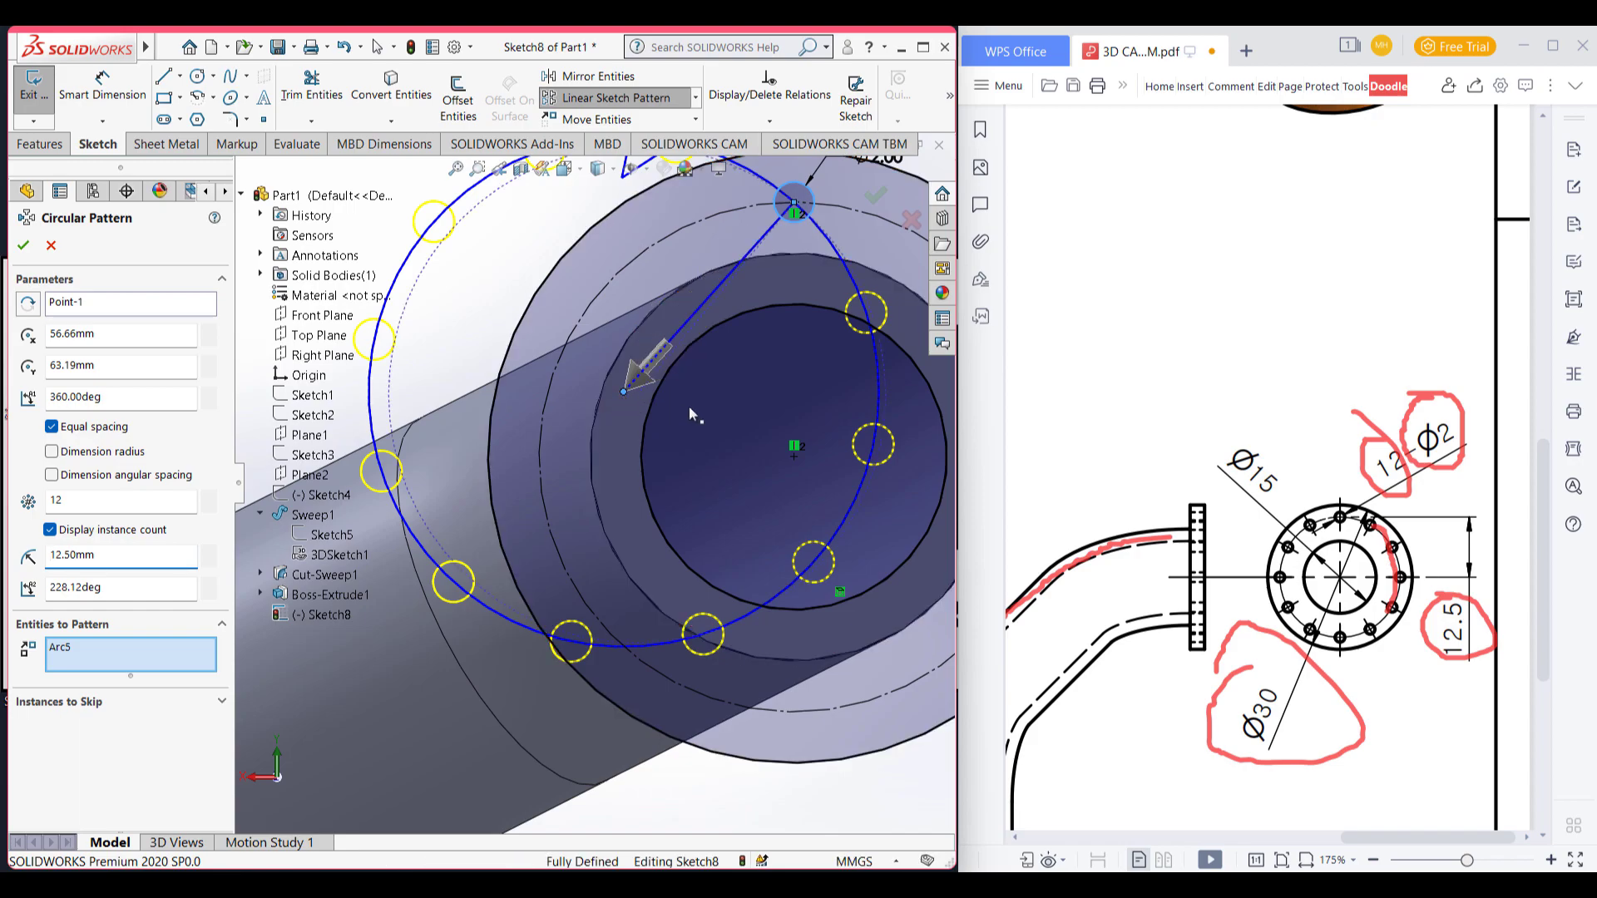
click(795, 452)
scroll(541, 312, up, 2)
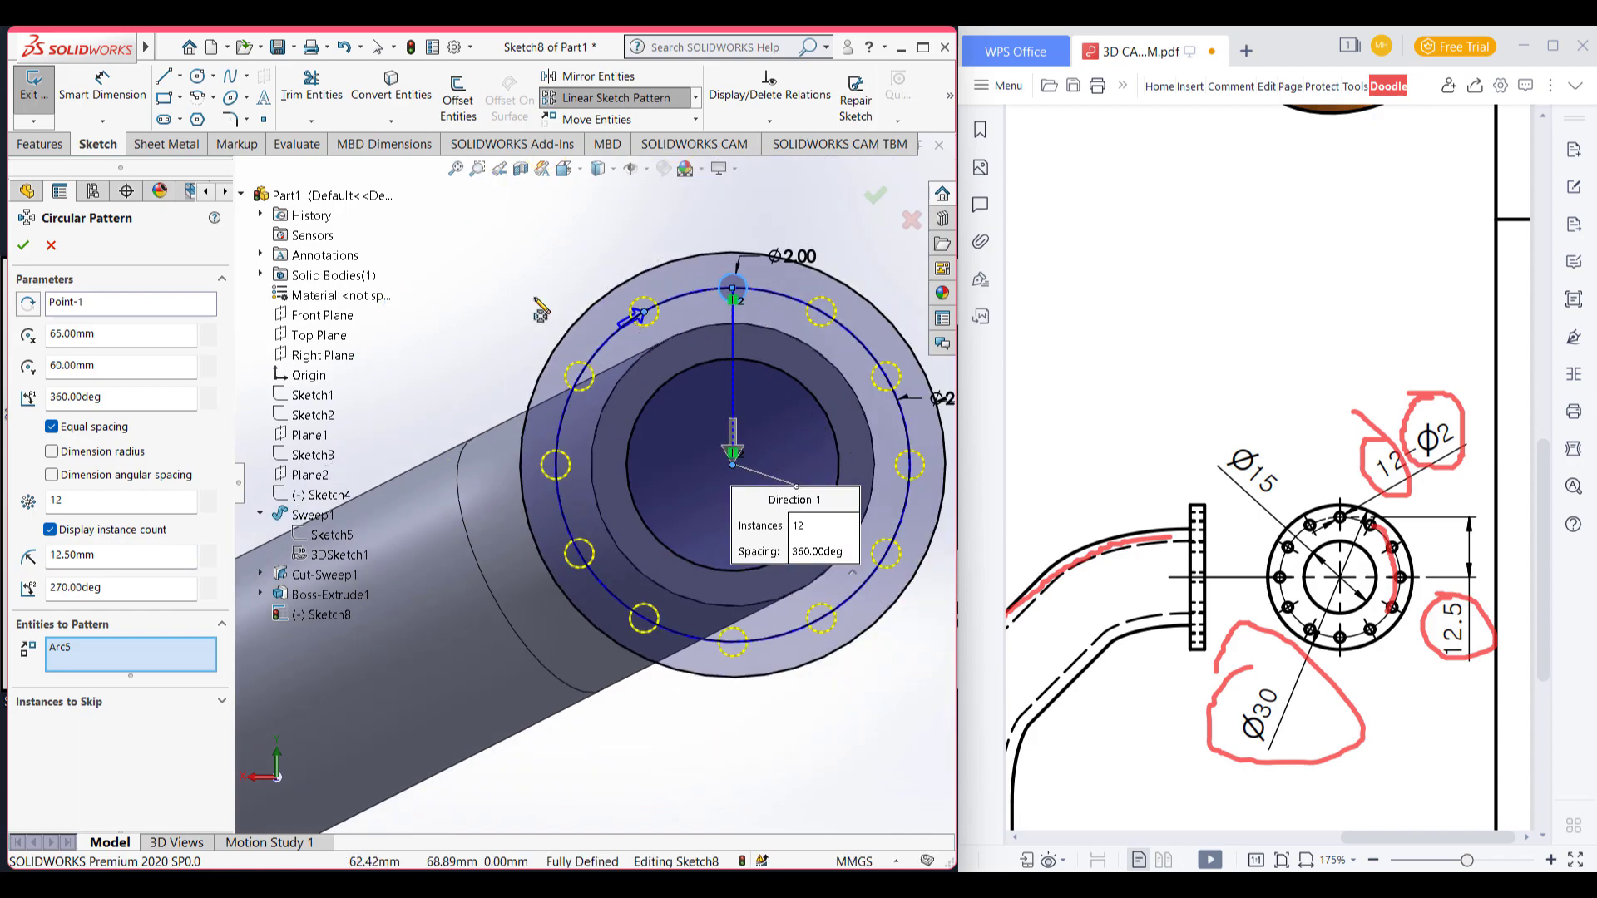
click(22, 245)
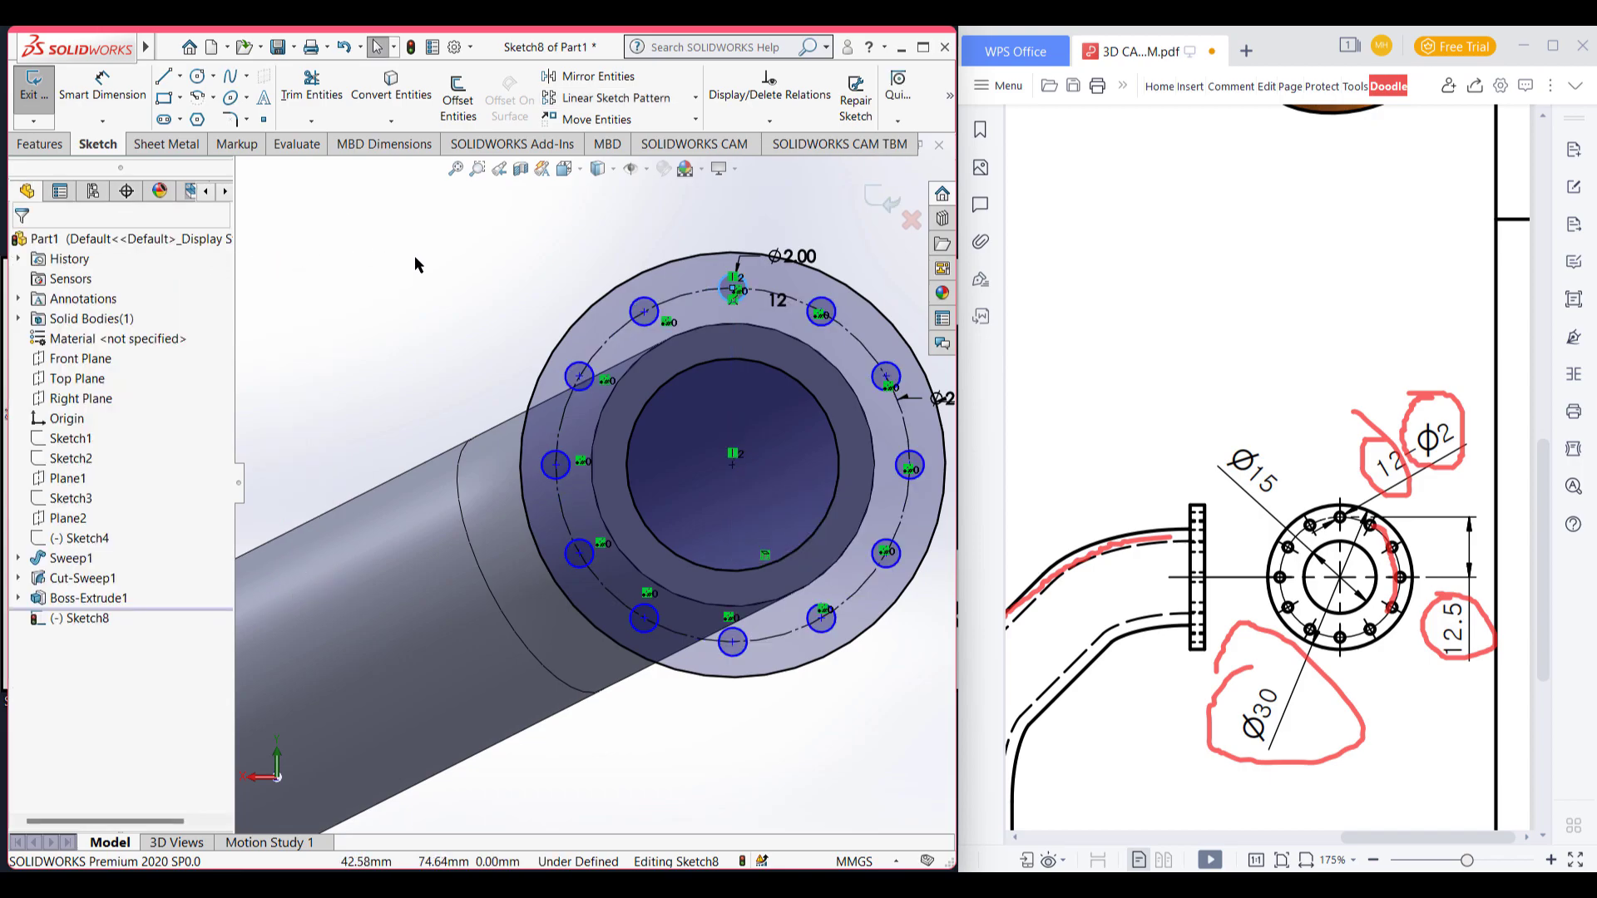
Step: Extrude the second flange sketch 3 mm as a blind boss merged with the pipe
key(ctrl+7)
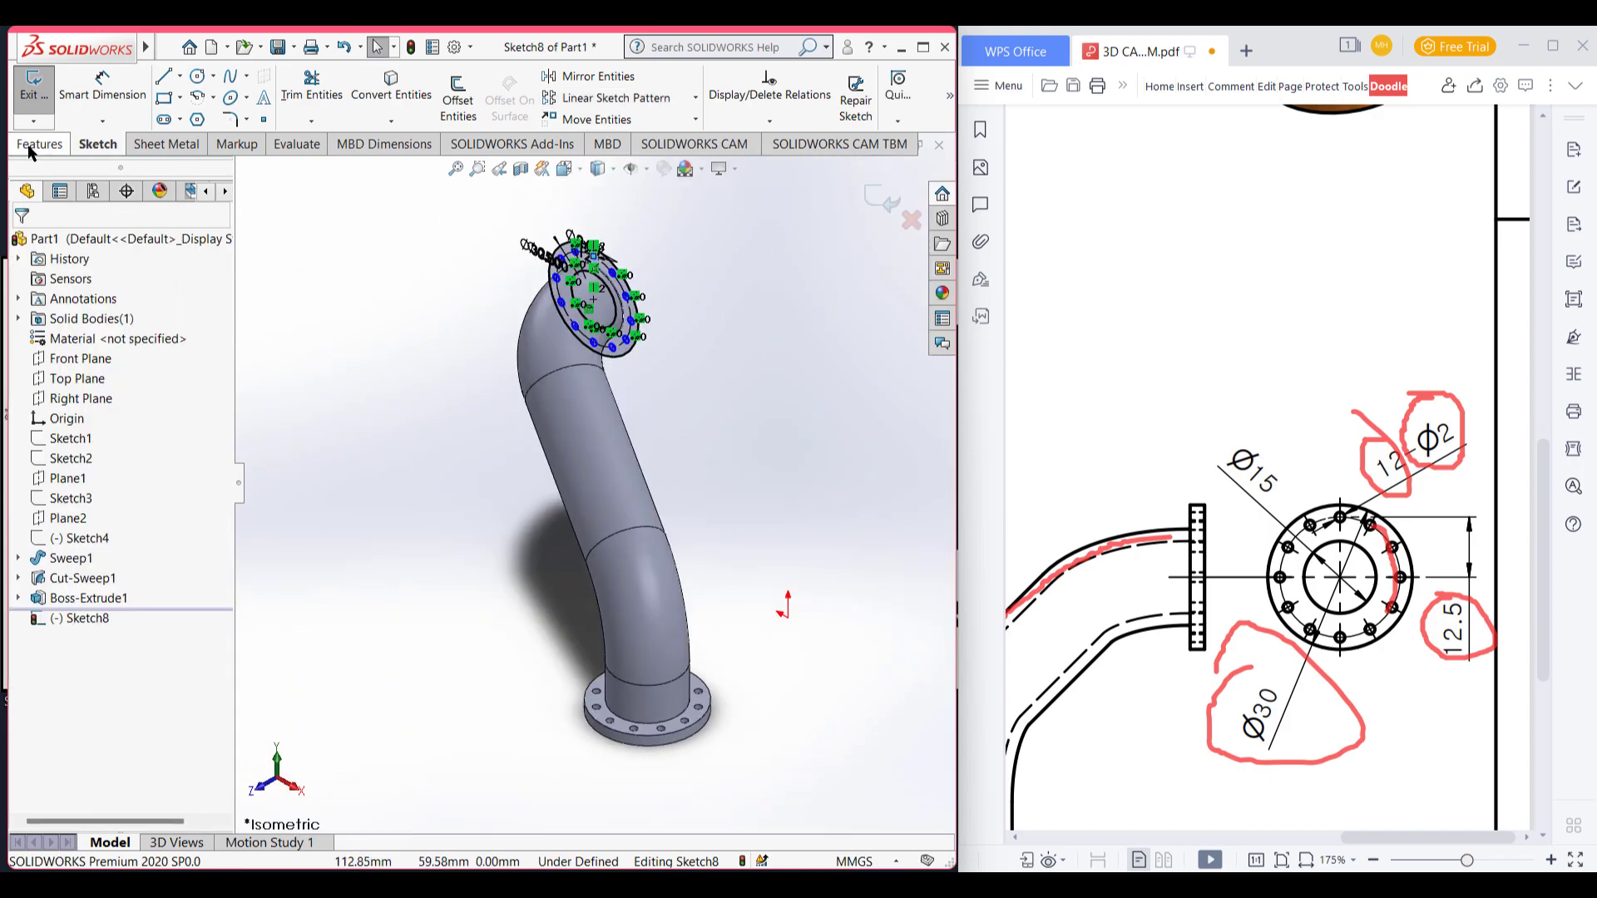
click(33, 145)
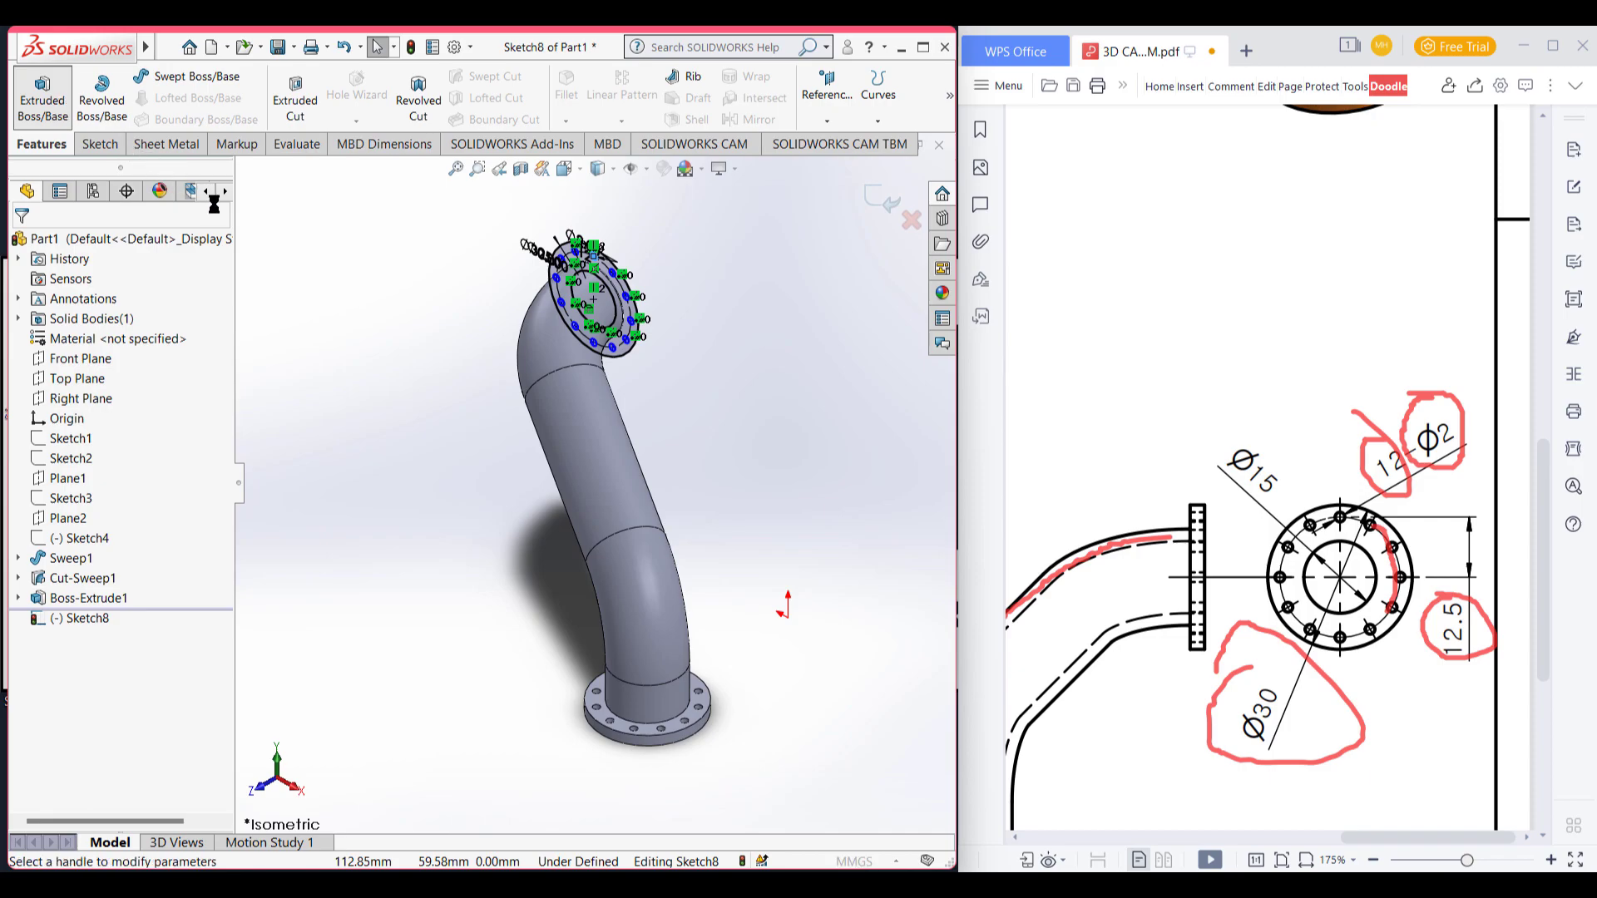
text(3)
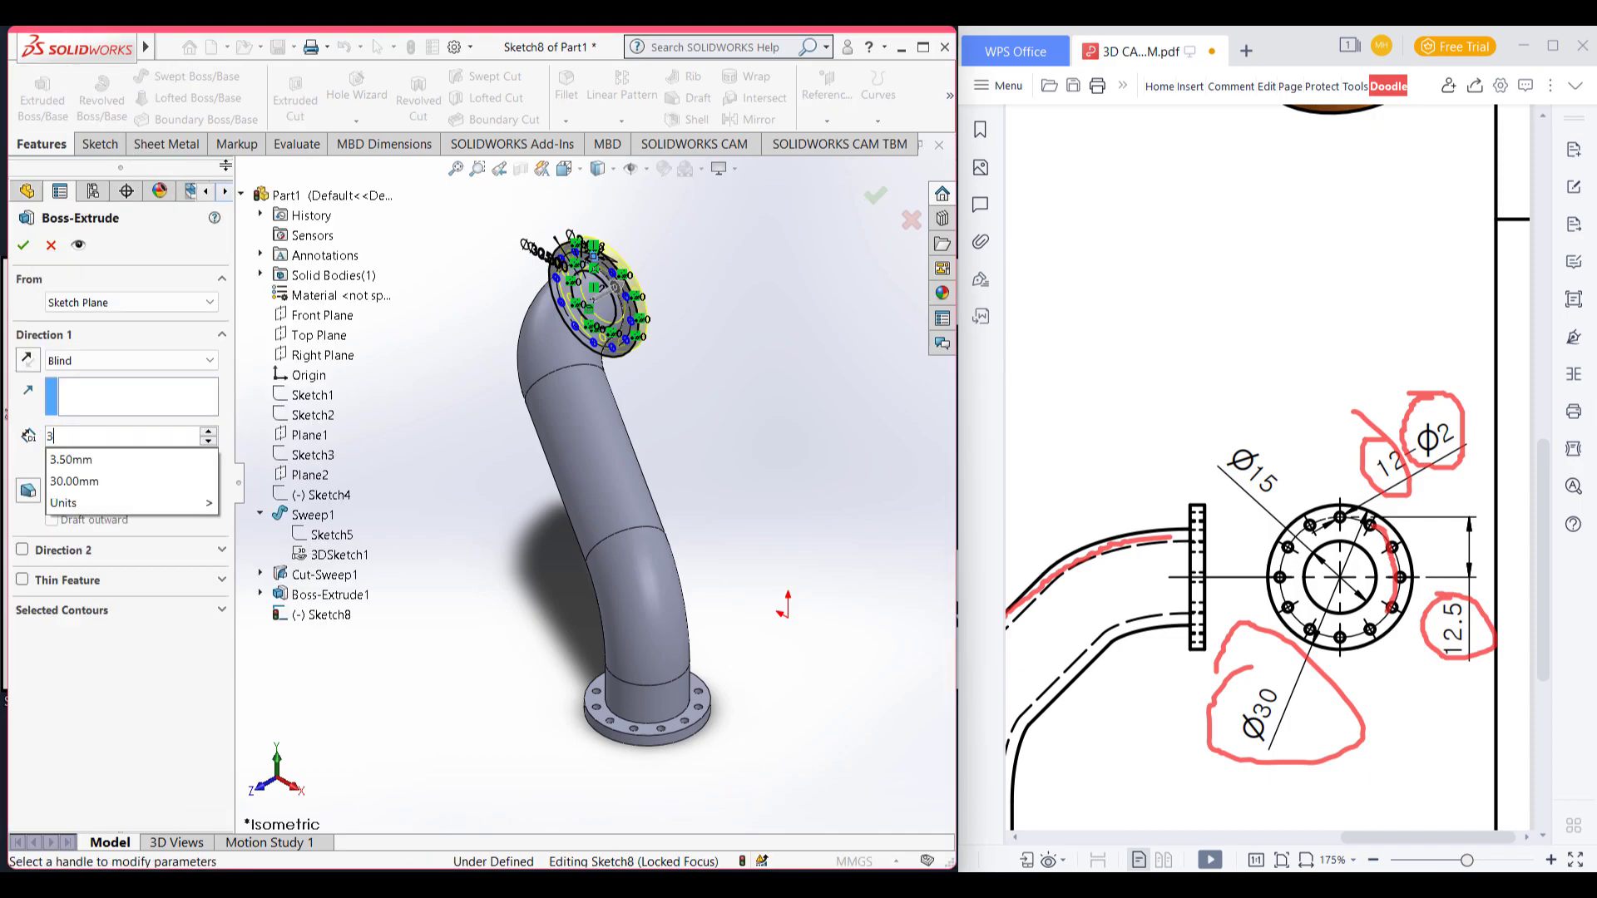
key(Return)
click(23, 245)
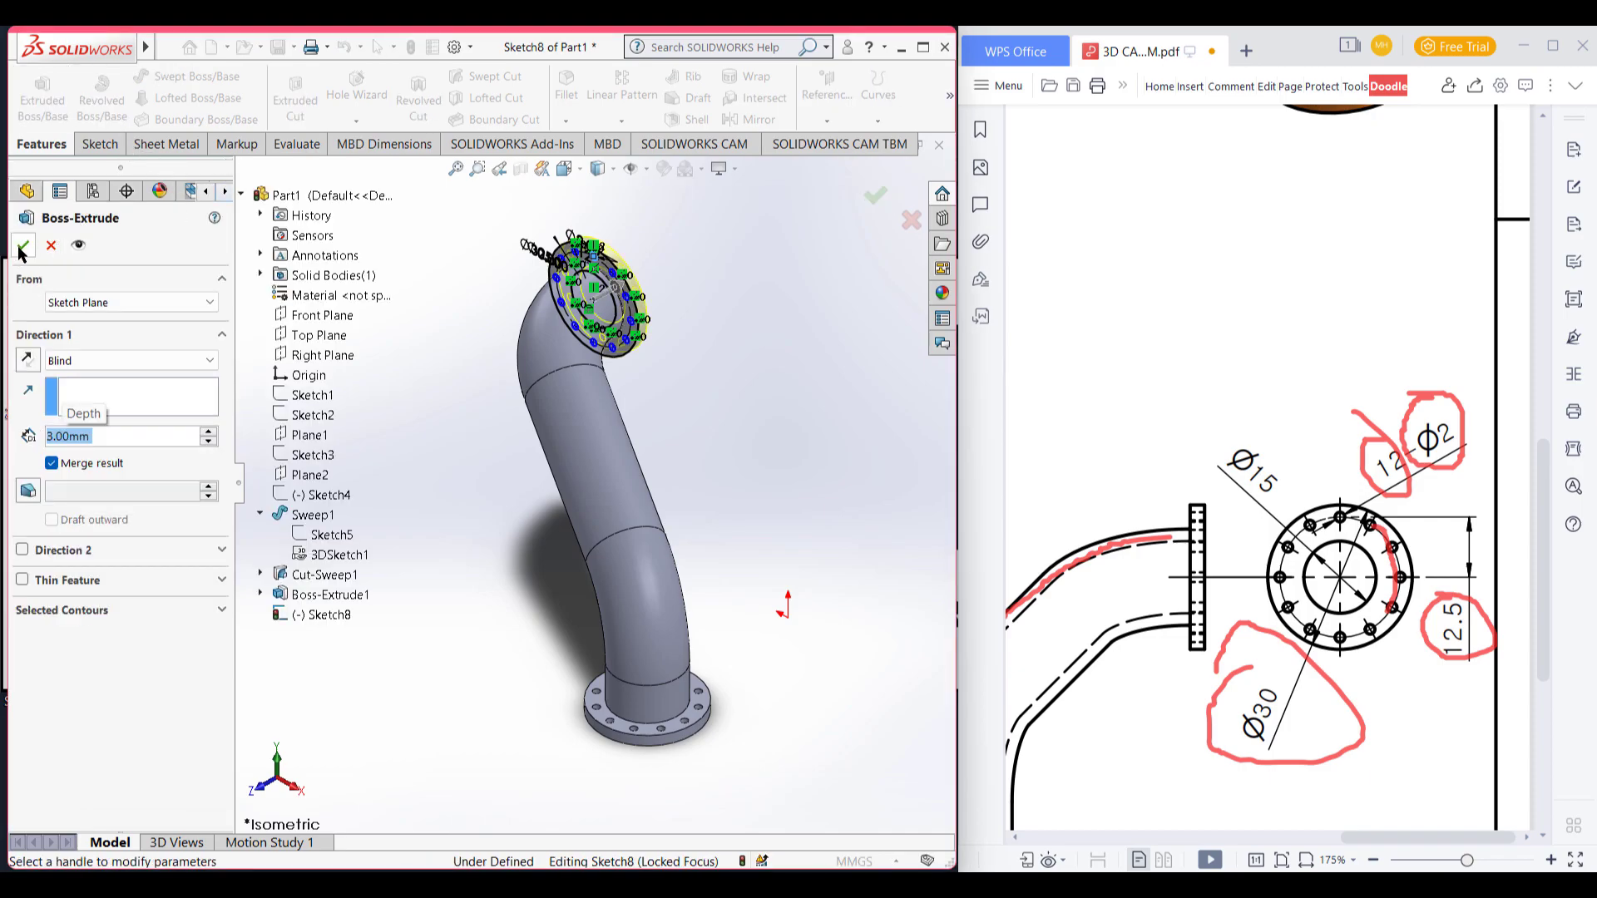
click(517, 448)
ctrl+scroll(1273, 469, down, 3)
scroll(1273, 468, up, 4)
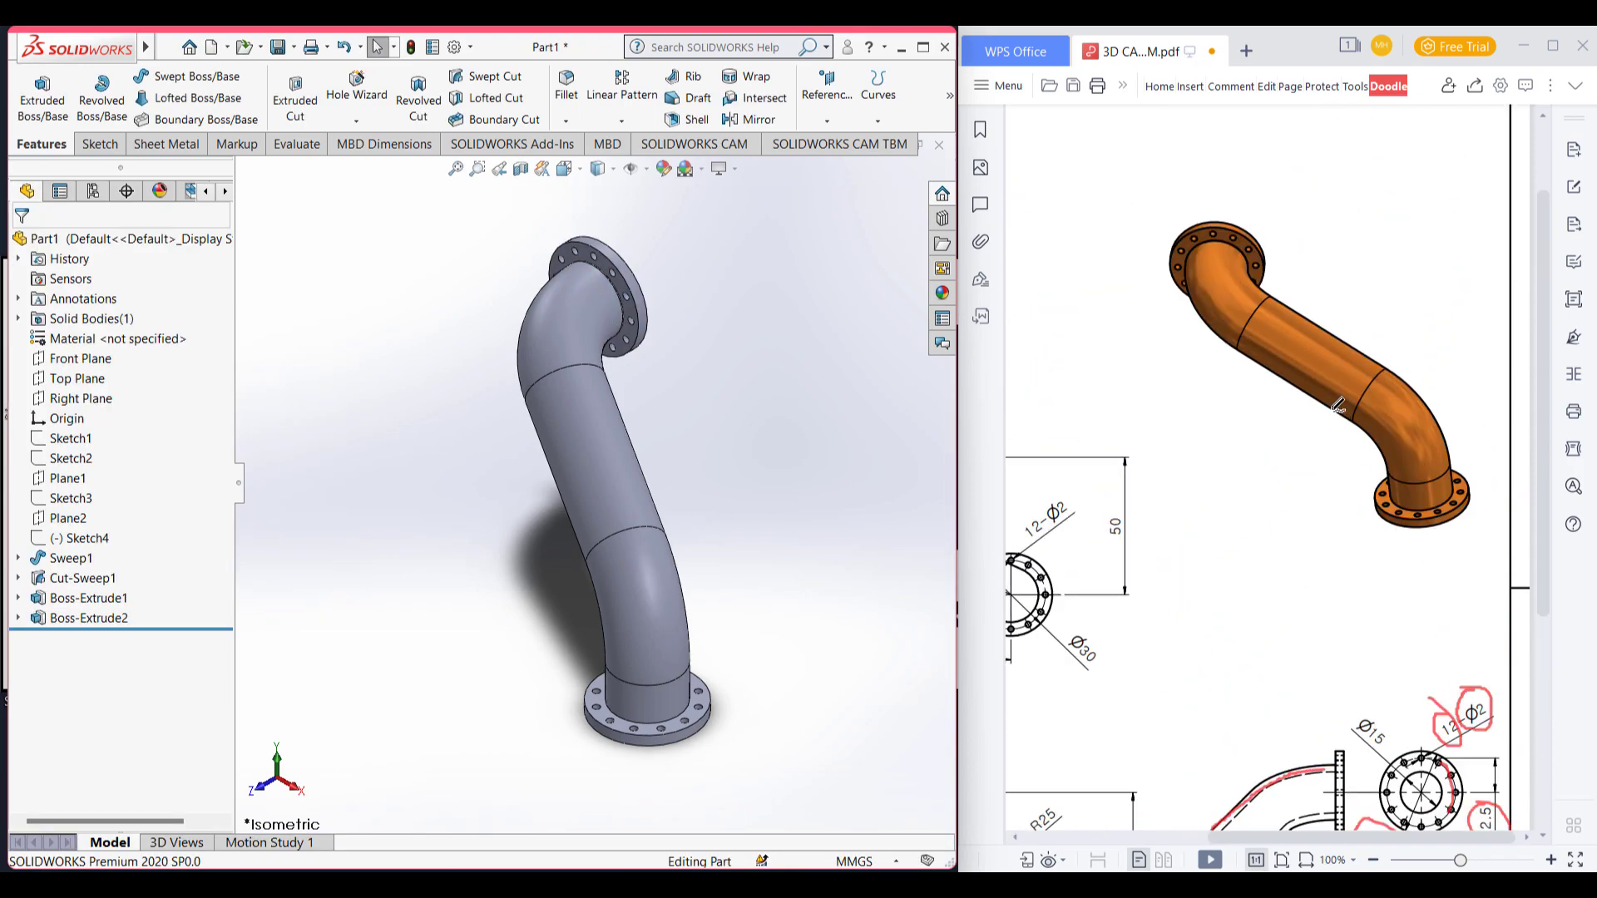
middle_drag(785, 525, 798, 505)
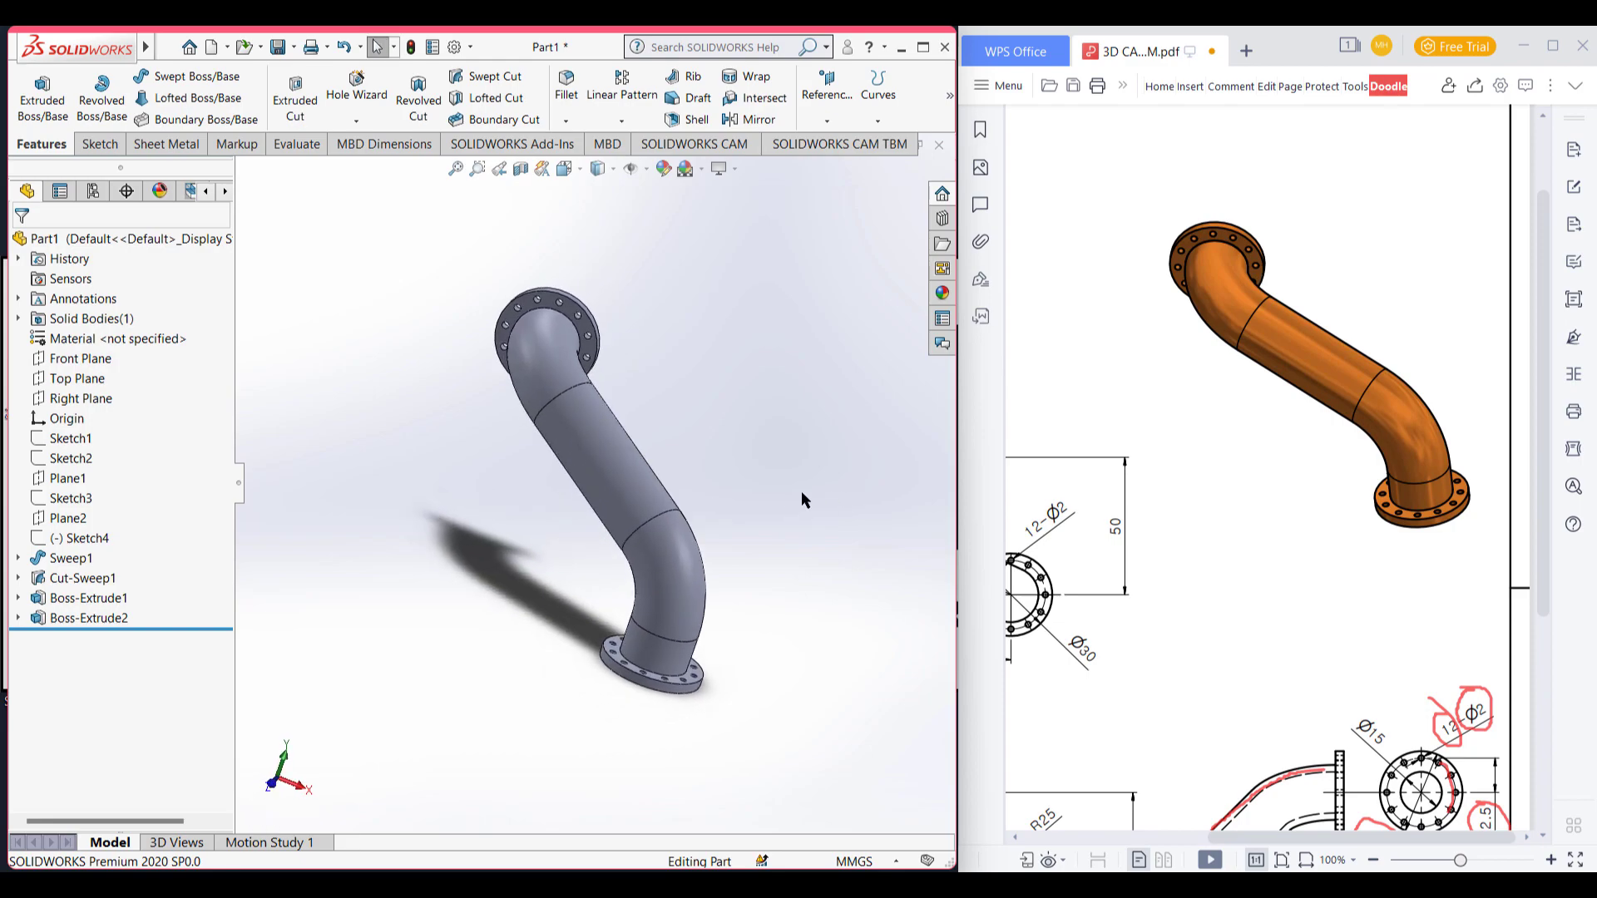